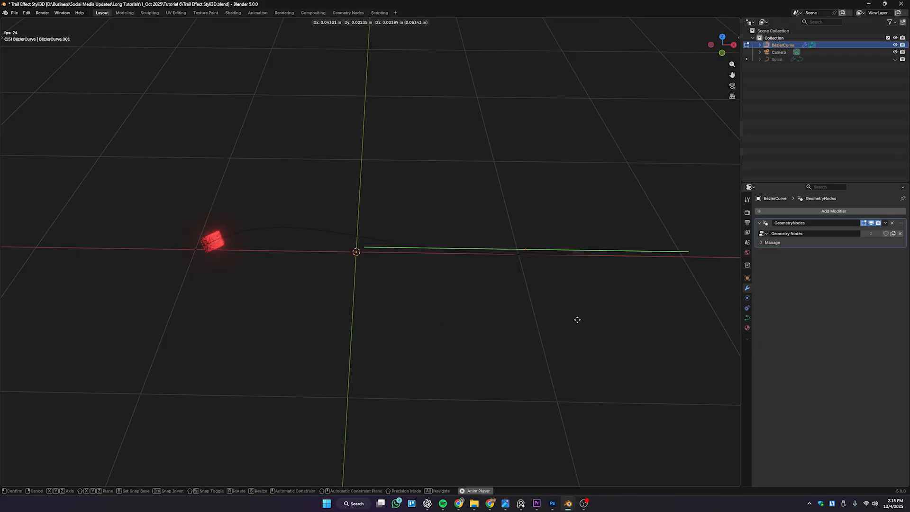
Place the extra point that extends the Bézier curve's path and return the curve to Object Mode.
{"action": "left_click", "coordinate": [526, 178]}
{"action": "key", "text": "Tab"}
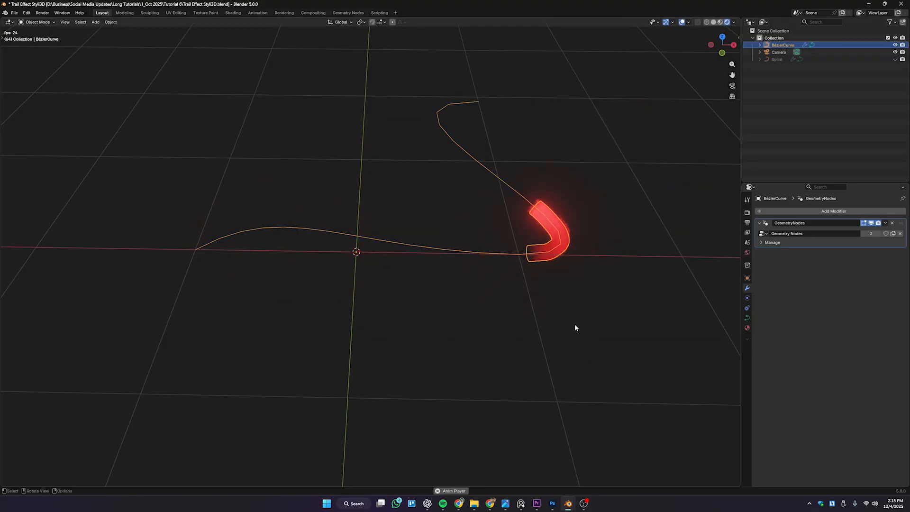
{"action": "left_click", "coordinate": [574, 324]}
{"action": "middle_click_drag", "start_coordinate": [570, 326], "coordinate": [448, 337]}
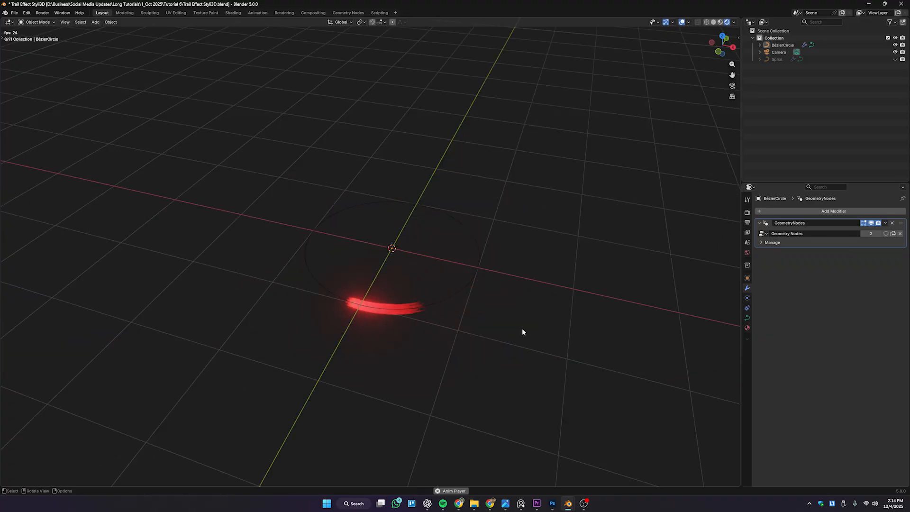
{"action": "left_click", "coordinate": [433, 295]}
{"action": "left_click", "coordinate": [516, 332]}
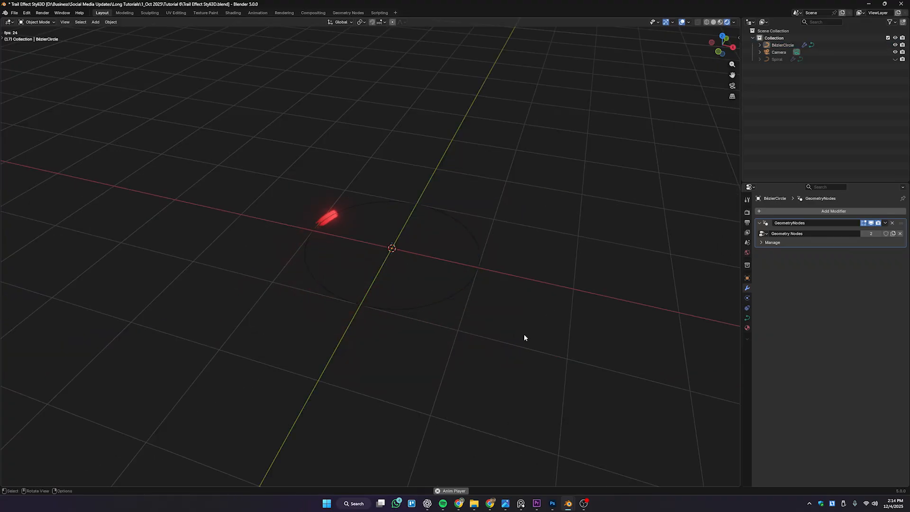
{"action": "left_click_drag", "start_coordinate": [524, 337], "coordinate": [458, 285]}
{"action": "middle_click_drag", "start_coordinate": [547, 334], "coordinate": [525, 337]}
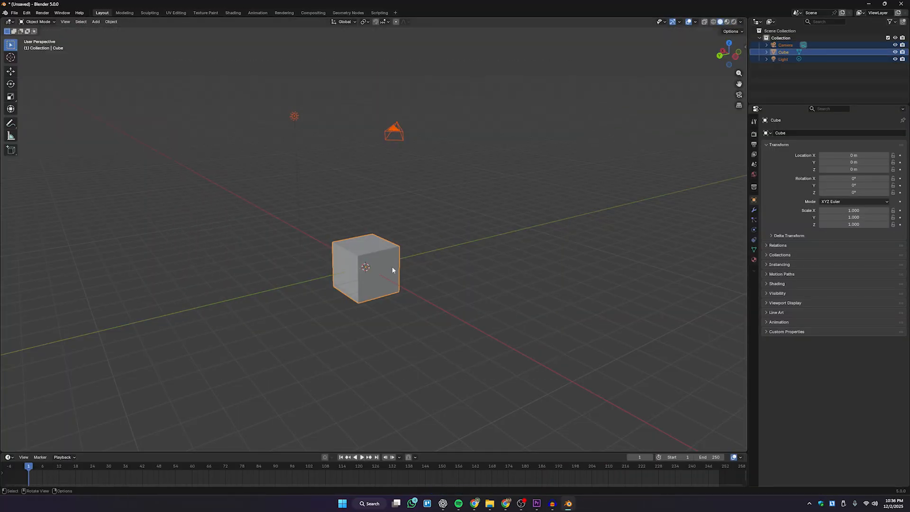
Delete the default camera, cube and light, and turn the enlarged timeline area into a Geometry Node Editor.
{"action": "key", "text": "Delete"}
{"action": "left_click_drag", "start_coordinate": [250, 452], "coordinate": [266, 299]}
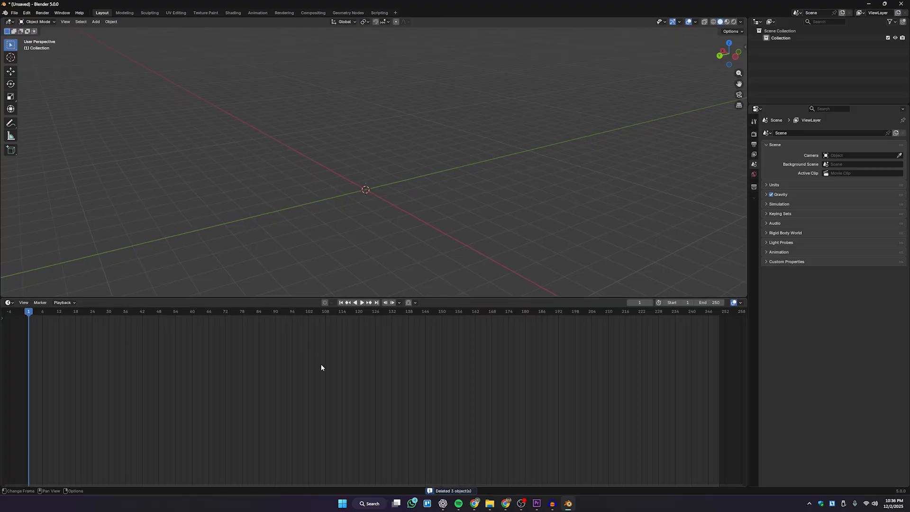
{"action": "left_click", "coordinate": [8, 302]}
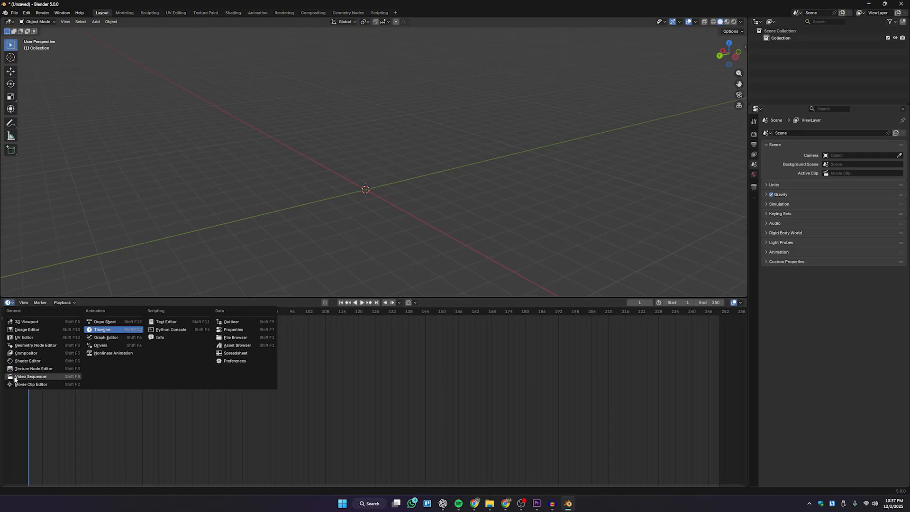
{"action": "left_click", "coordinate": [59, 346]}
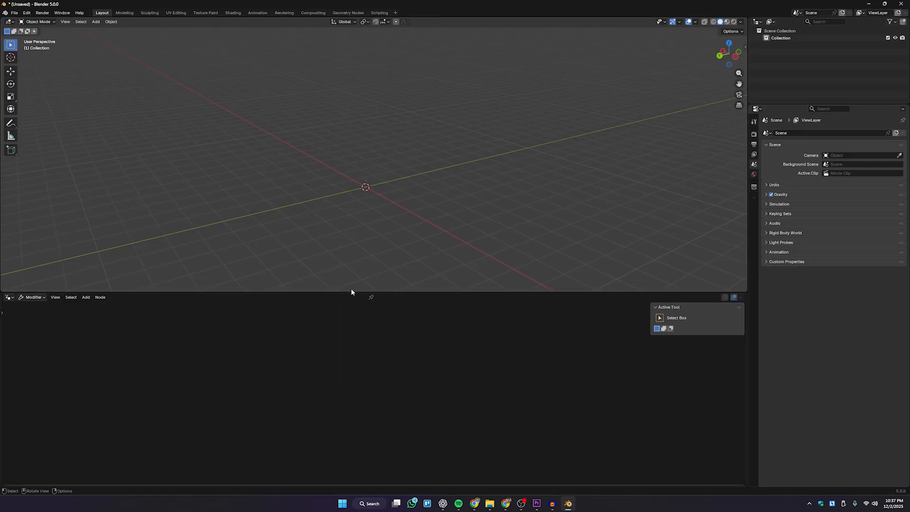
{"action": "middle_click_drag", "start_coordinate": [377, 246], "coordinate": [351, 255]}
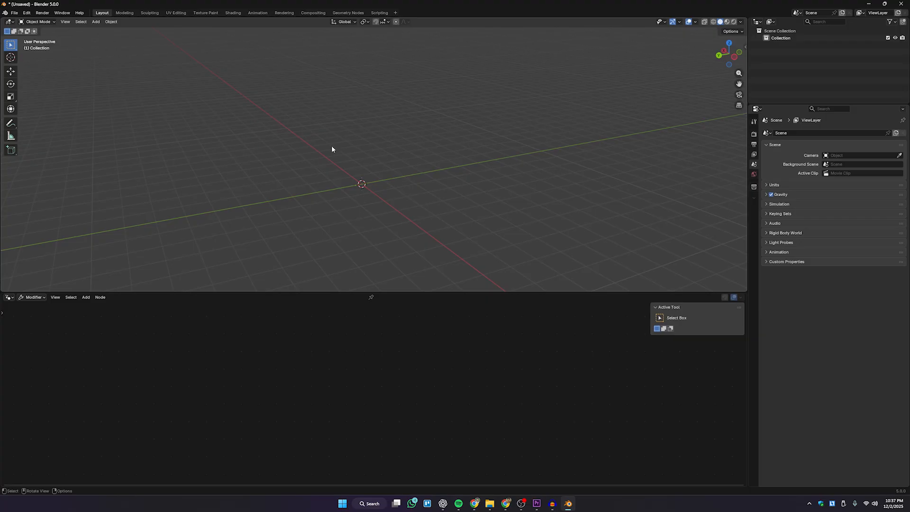
{"action": "key", "text": "shift+a"}
{"action": "mouse_move", "coordinate": [267, 200]}
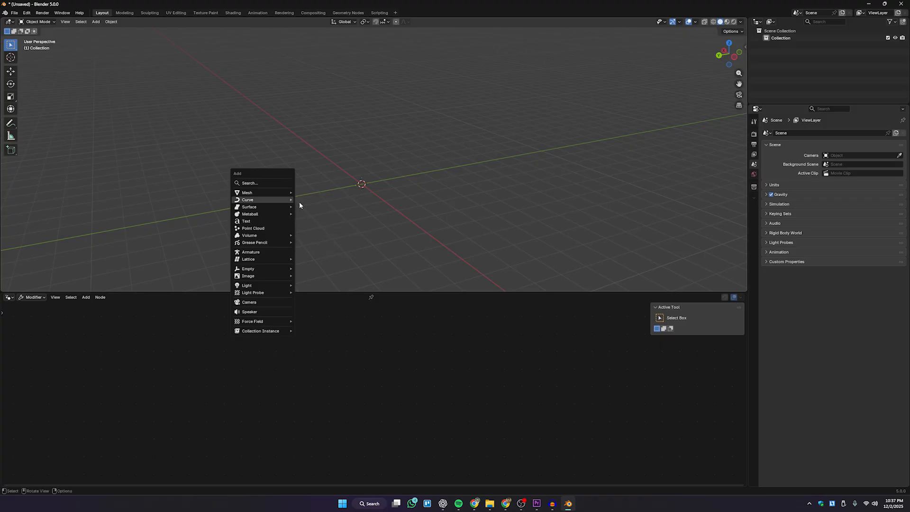
{"action": "key", "text": "Escape"}
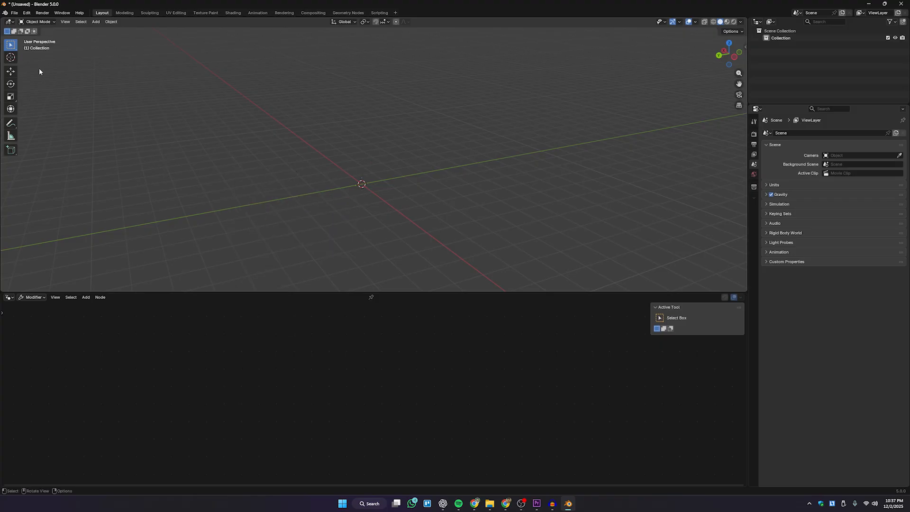
{"action": "key", "text": "shift+a"}
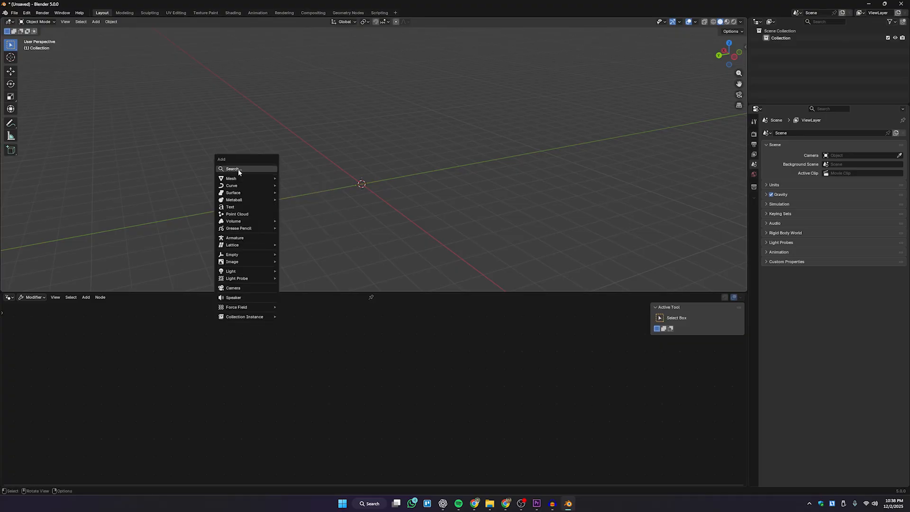
{"action": "left_click", "coordinate": [117, 146]}
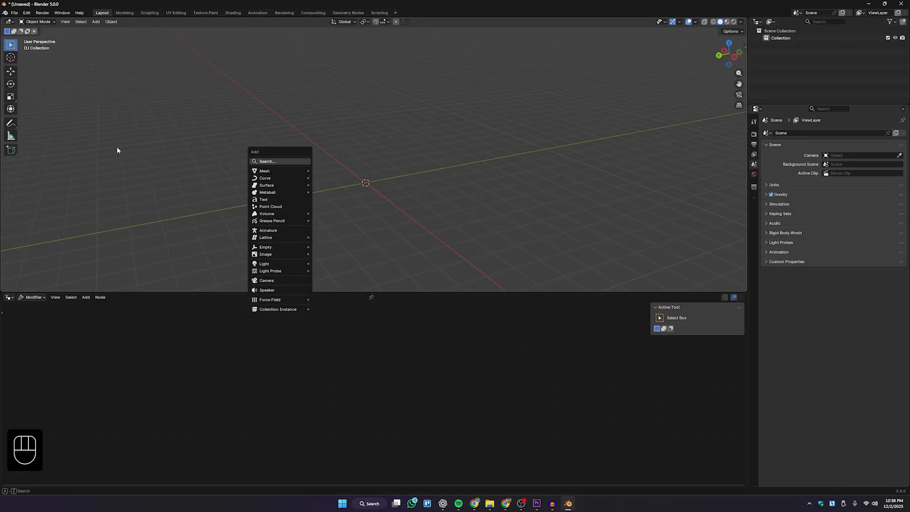
Look for the Extra Curve Objects add-on by searching the extensions in the preferences for "extra".
{"action": "left_click", "coordinate": [26, 13]}
{"action": "left_click", "coordinate": [59, 105]}
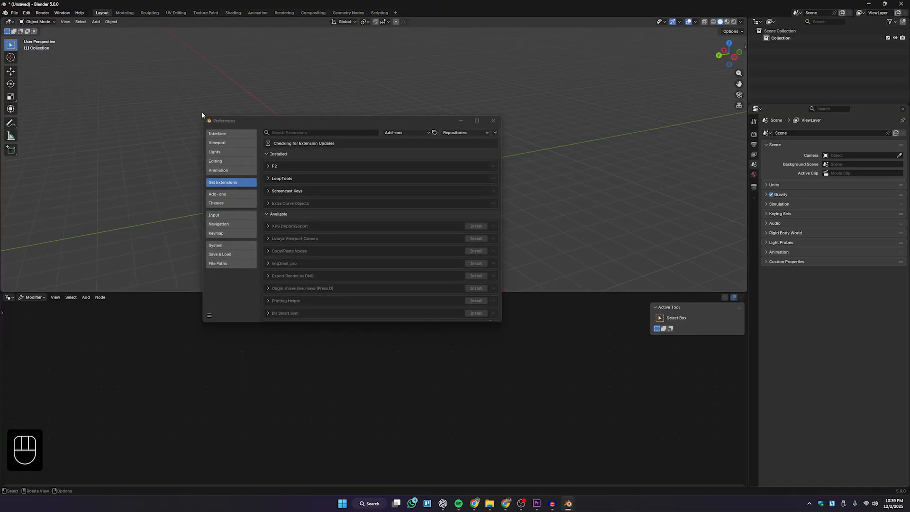
{"action": "left_click_drag", "start_coordinate": [275, 118], "coordinate": [263, 66]}
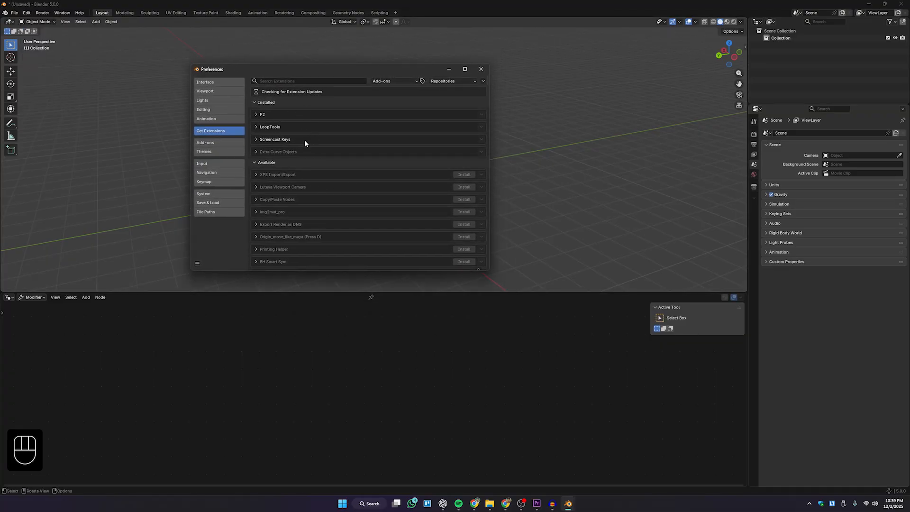
{"action": "left_click", "coordinate": [207, 143]}
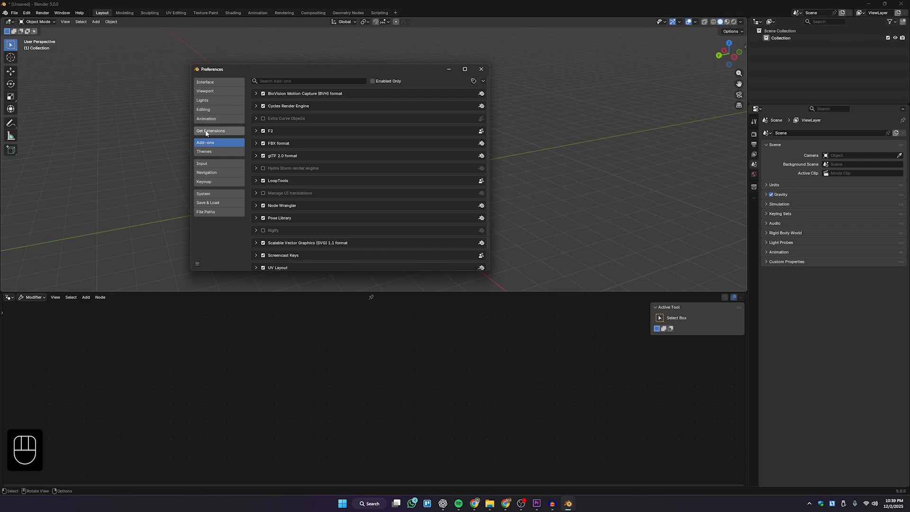
{"action": "left_click", "coordinate": [223, 132]}
{"action": "left_click", "coordinate": [294, 81]}
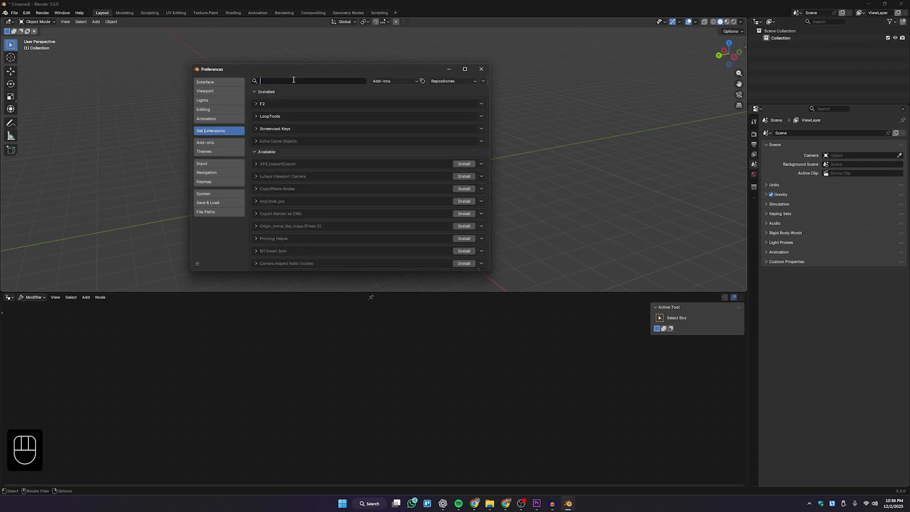
{"action": "type", "text": "extra"}
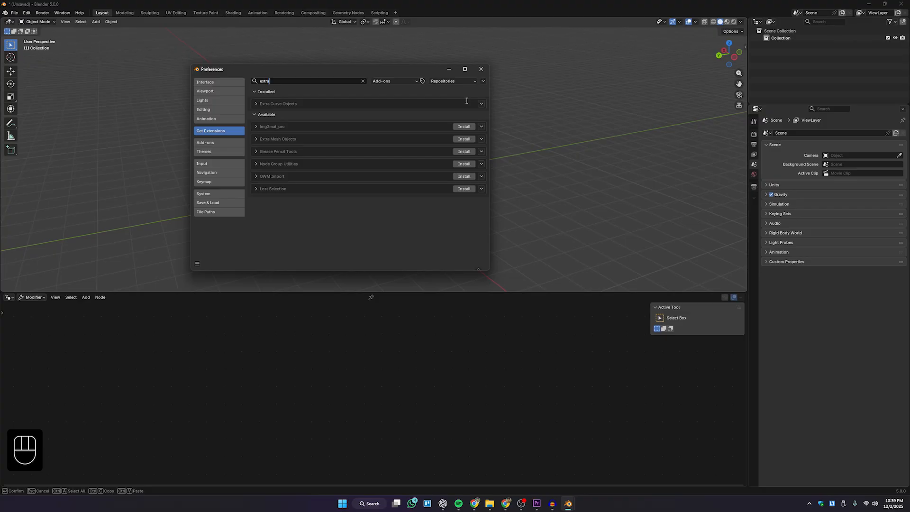
{"action": "left_click", "coordinate": [482, 69]}
Add an Archemedian spiral curve at the world origin.
{"action": "key", "text": "shift+a"}
{"action": "key", "text": "shift+a"}
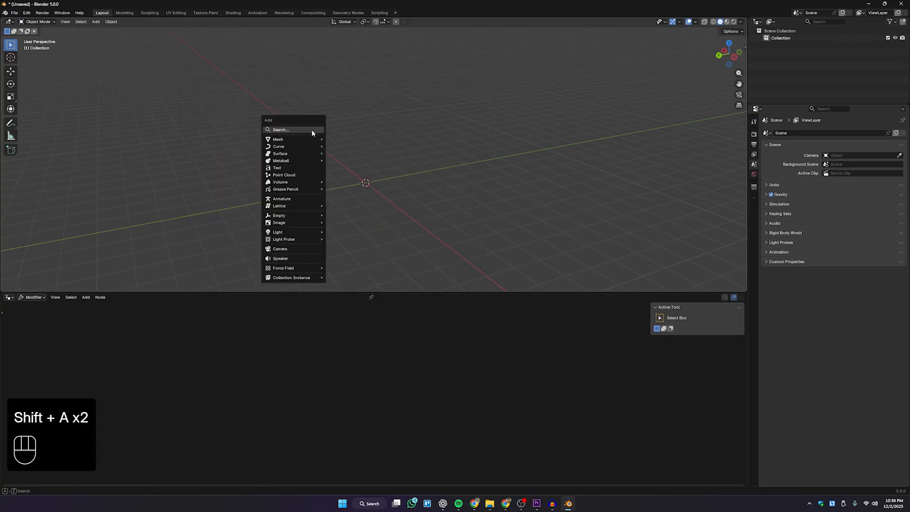
{"action": "mouse_move", "coordinate": [298, 146]}
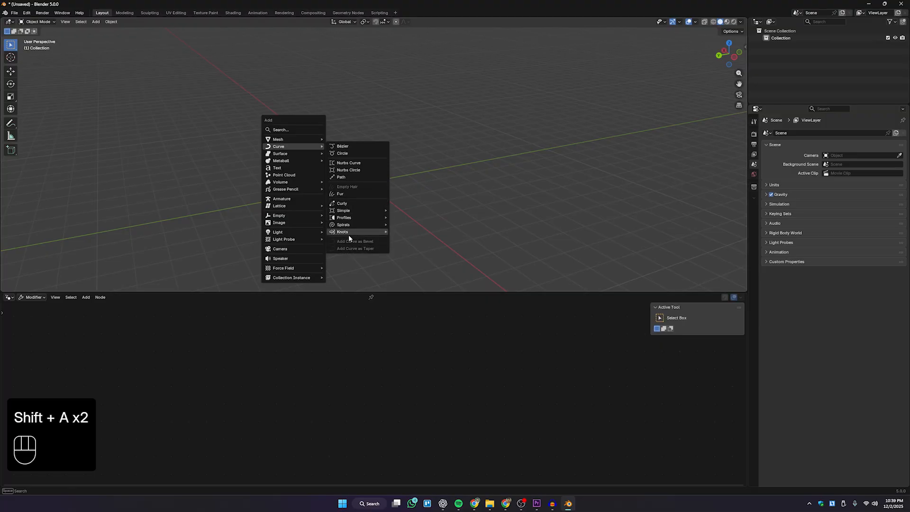
{"action": "mouse_move", "coordinate": [350, 226]}
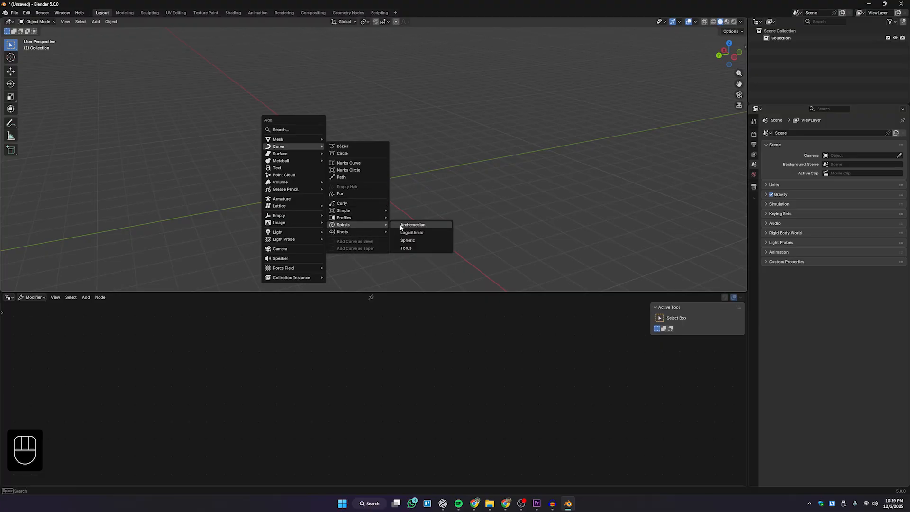
{"action": "left_click", "coordinate": [432, 225]}
{"action": "scroll", "coordinate": [429, 228], "scroll_direction": "up", "scroll_amount": 5}
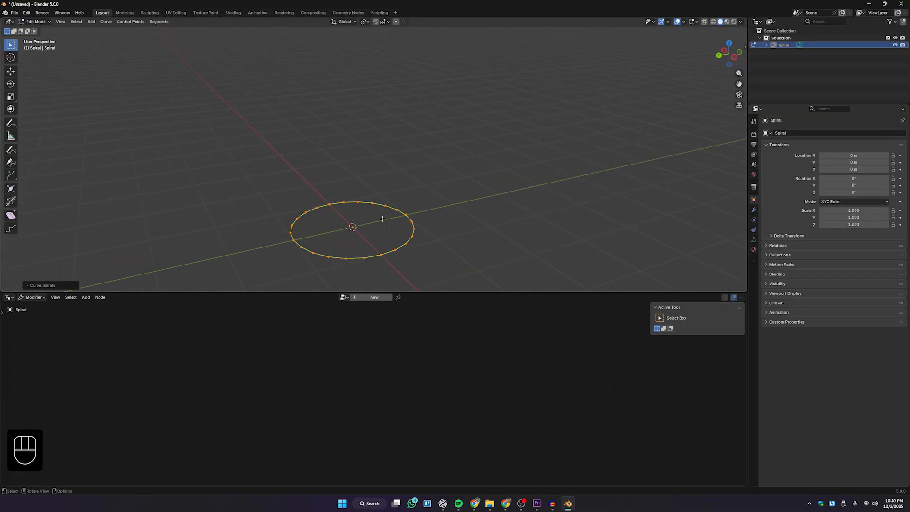
Set the new spiral's height to 0.69 and its turns to 3.
{"action": "left_click", "coordinate": [42, 285]}
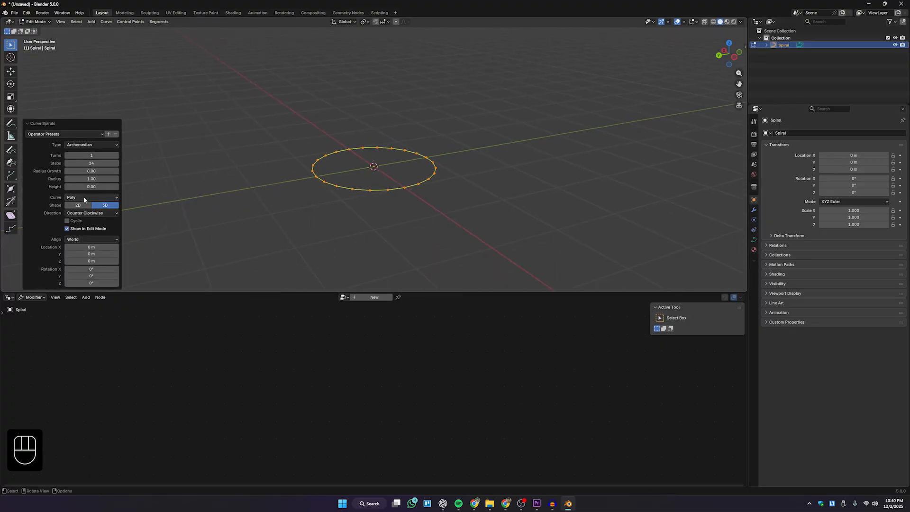
{"action": "left_click_drag", "start_coordinate": [85, 187], "coordinate": [118, 187]}
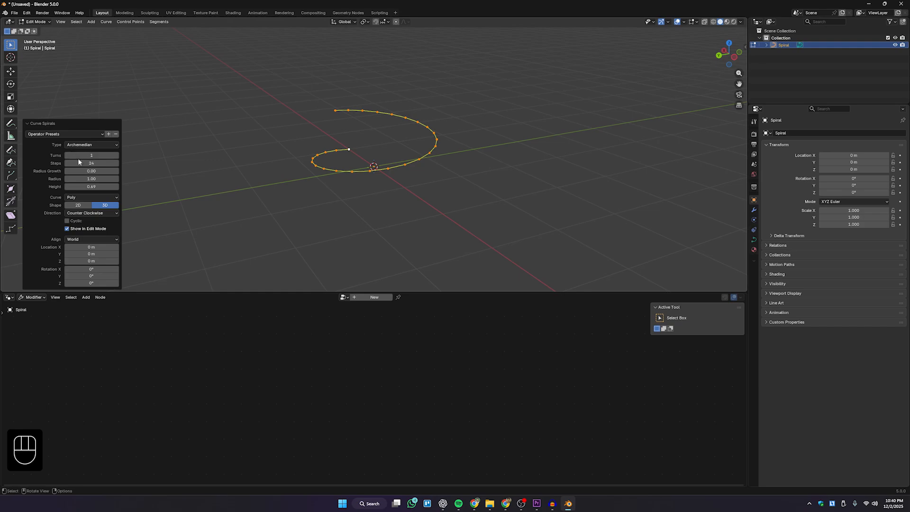
{"action": "left_click", "coordinate": [116, 156]}
{"action": "left_click", "coordinate": [116, 156]}
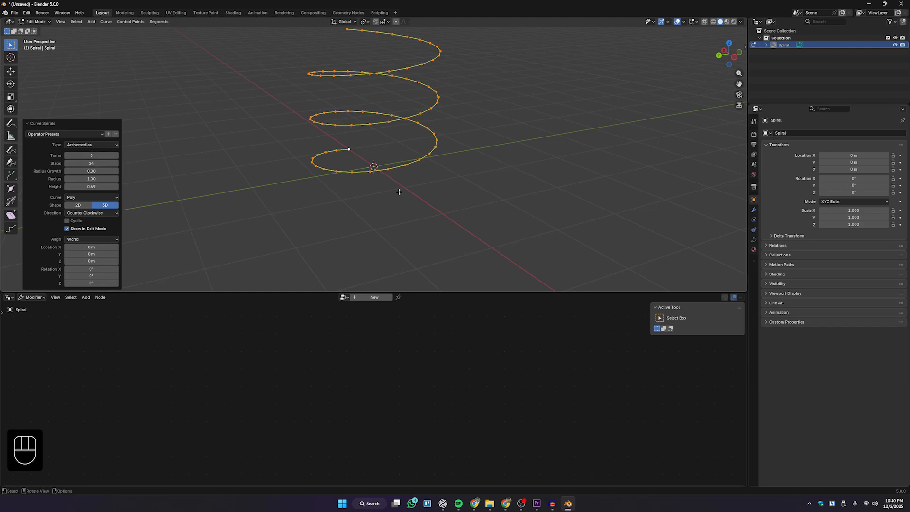
{"action": "mouse_move", "coordinate": [398, 191]}
{"action": "middle_mouse_down"}
{"action": "mouse_move", "coordinate": [400, 219]}
{"action": "mouse_move", "coordinate": [275, 211]}
{"action": "mouse_move", "coordinate": [388, 207]}
{"action": "mouse_move", "coordinate": [400, 203]}
{"action": "mouse_move", "coordinate": [402, 187]}
{"action": "middle_mouse_up"}
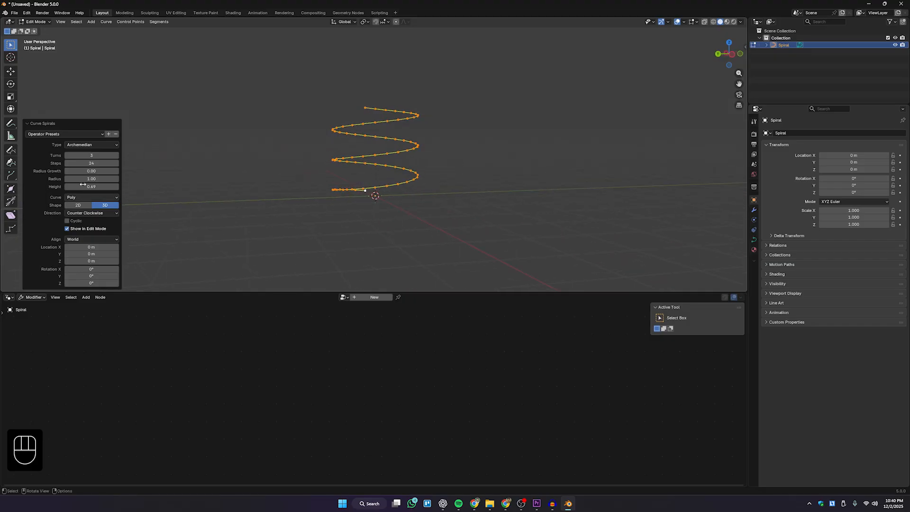
{"action": "left_click", "coordinate": [39, 124]}
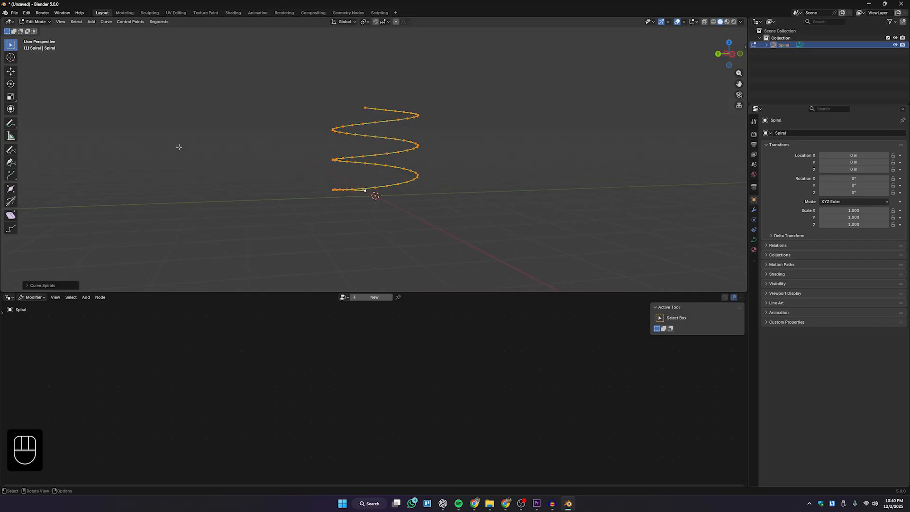
Return to Object Mode, keeping the spiral selected and seen from the side.
{"action": "middle_click_drag", "start_coordinate": [349, 207], "coordinate": [379, 195]}
{"action": "left_click", "coordinate": [401, 209]}
{"action": "scroll", "coordinate": [398, 209], "scroll_direction": "up", "scroll_amount": 2}
{"action": "key", "text": "Tab"}
{"action": "left_click", "coordinate": [426, 211]}
{"action": "left_click", "coordinate": [407, 176]}
{"action": "middle_click_drag", "start_coordinate": [434, 215], "coordinate": [412, 211]}
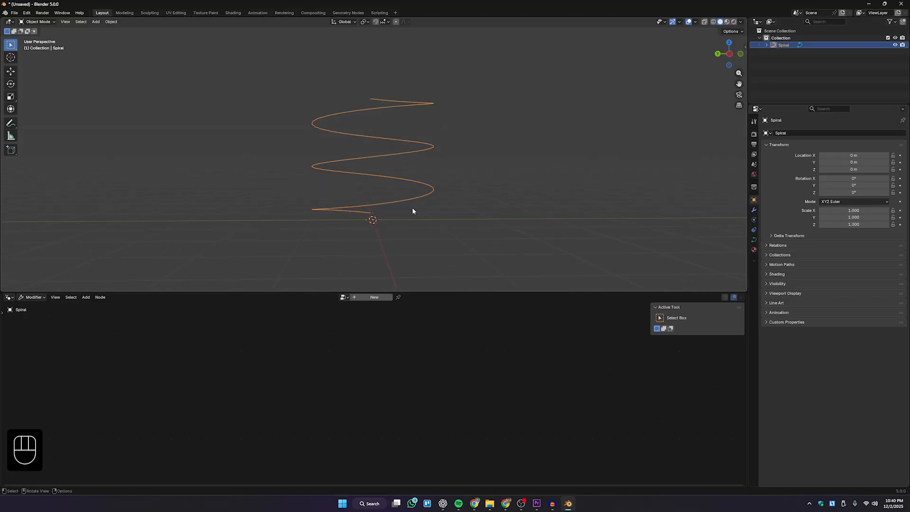
Create a new geometry node tree on the spiral and spread its Group Input and Group Output nodes apart.
{"action": "left_click", "coordinate": [364, 298]}
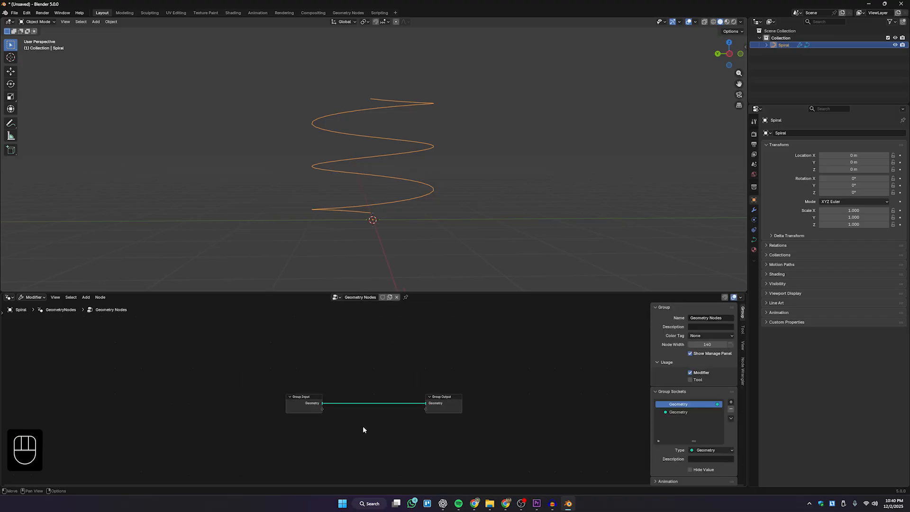
{"action": "key", "text": "Home"}
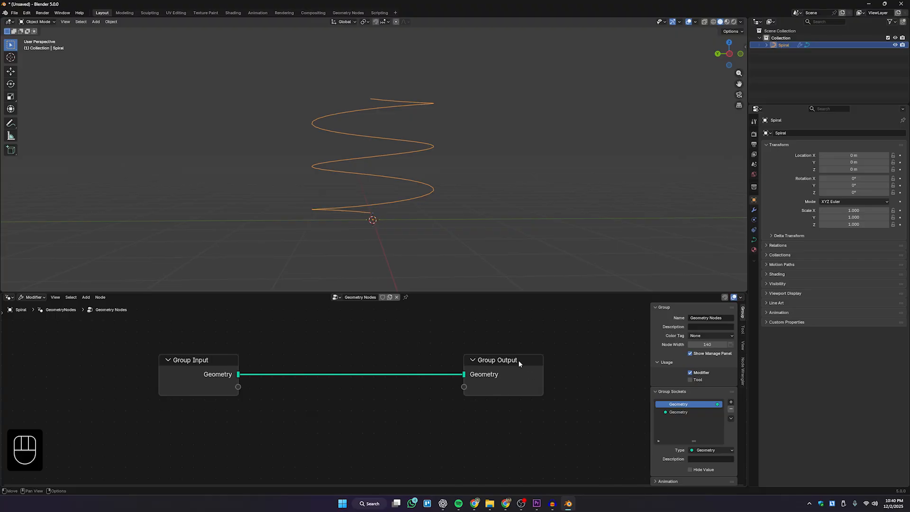
{"action": "left_click_drag", "start_coordinate": [518, 361], "coordinate": [558, 361]}
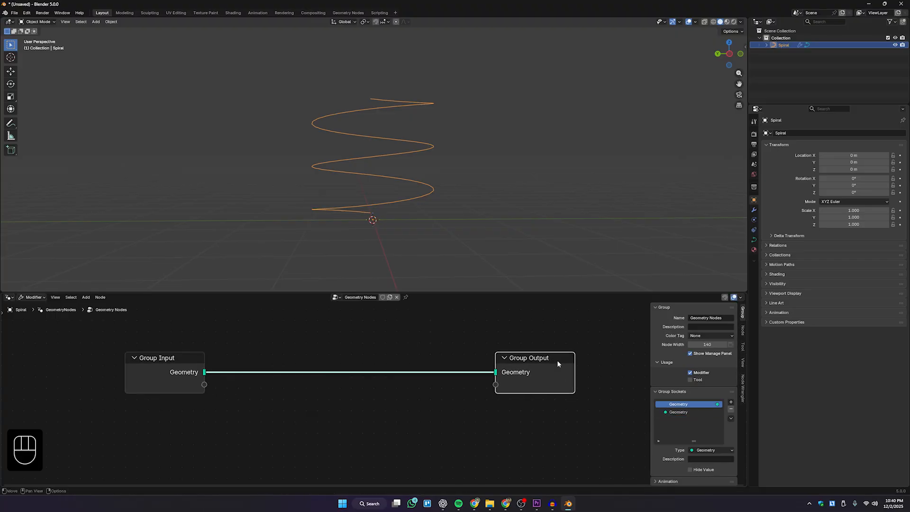
{"action": "left_click_drag", "start_coordinate": [168, 365], "coordinate": [154, 364]}
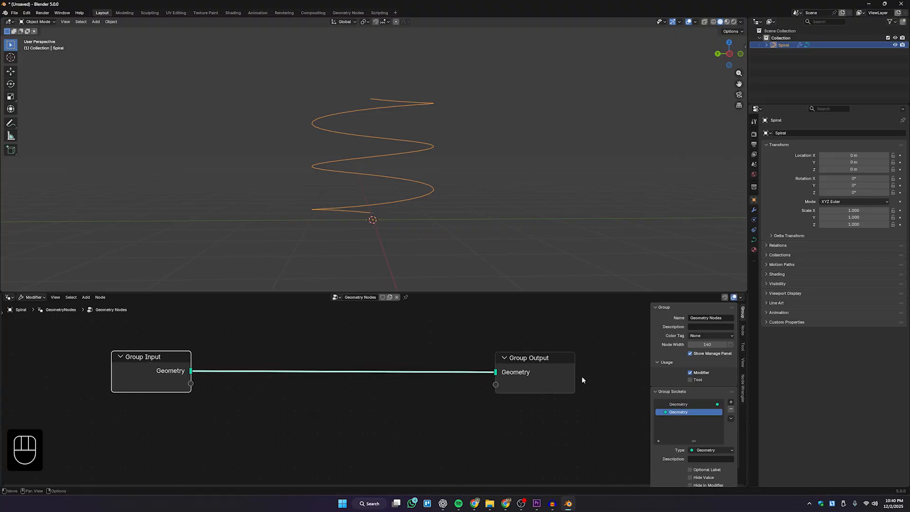
{"action": "left_click", "coordinate": [562, 361]}
{"action": "left_click_drag", "start_coordinate": [562, 361], "coordinate": [566, 361]}
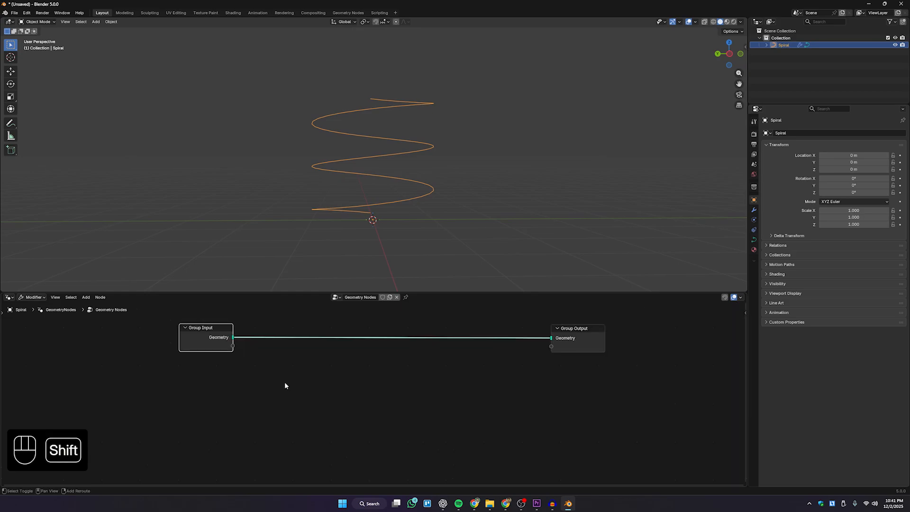
Add a Points node and place it just below the Group Input node.
{"action": "key", "text": "shift+a"}
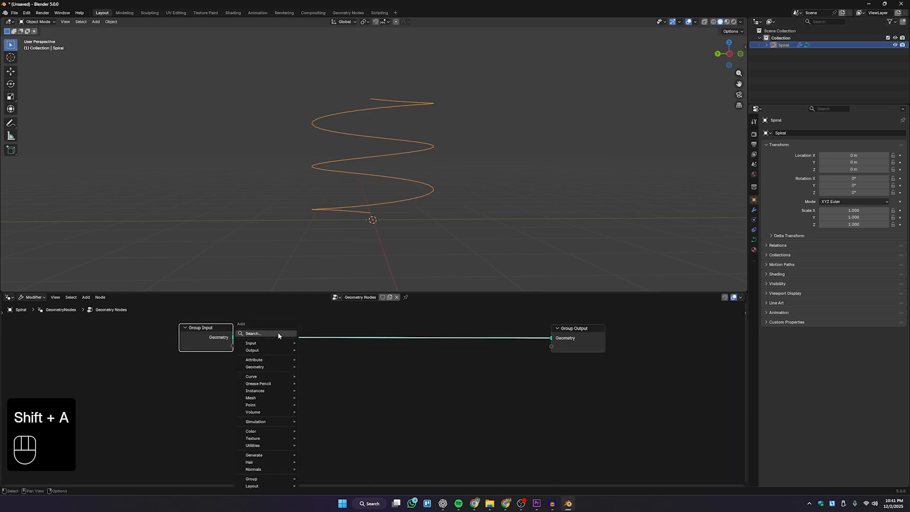
{"action": "left_click", "coordinate": [277, 333]}
{"action": "type", "text": "pint"}
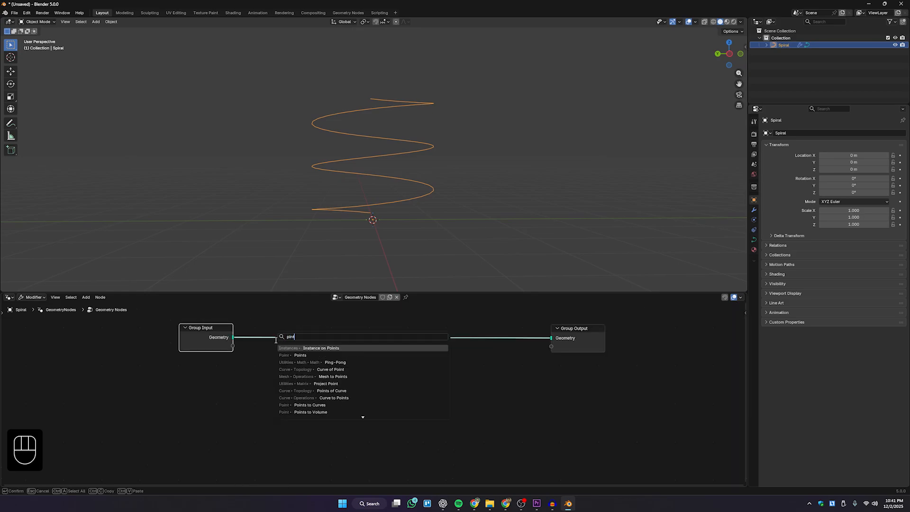
{"action": "left_click", "coordinate": [312, 356]}
{"action": "left_click", "coordinate": [185, 364]}
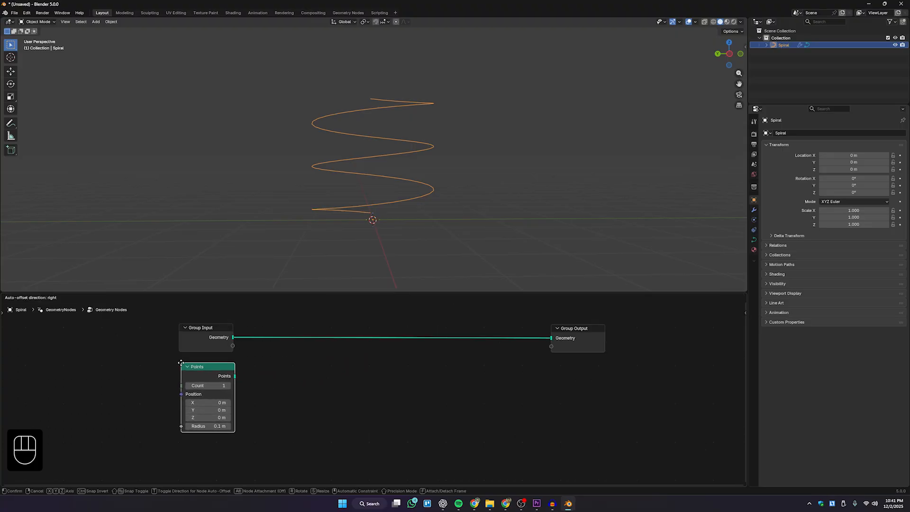
Add a Sample Curve node and place it beside the Points node.
{"action": "middle_click_drag", "start_coordinate": [220, 401], "coordinate": [200, 400]}
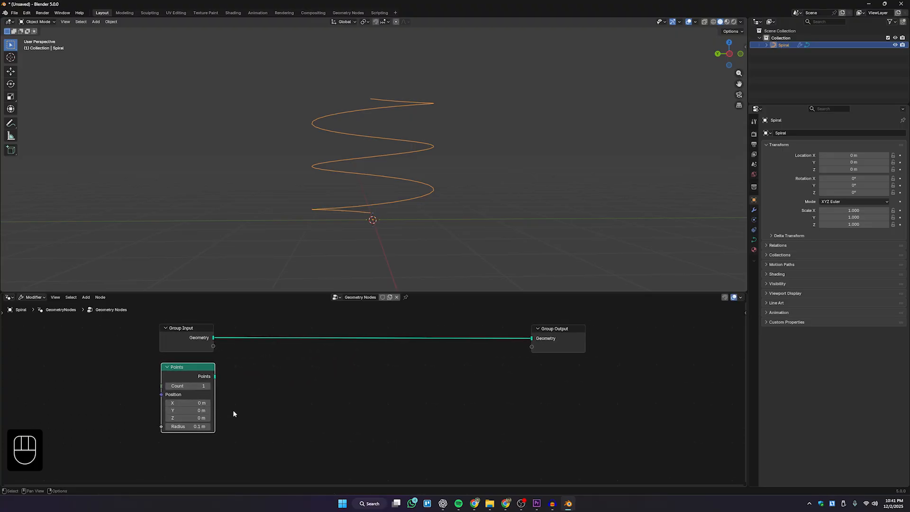
{"action": "mouse_move", "coordinate": [348, 235]}
{"action": "middle_mouse_down"}
{"action": "mouse_move", "coordinate": [388, 250]}
{"action": "mouse_move", "coordinate": [354, 256]}
{"action": "mouse_move", "coordinate": [364, 238]}
{"action": "mouse_move", "coordinate": [343, 244]}
{"action": "middle_mouse_up"}
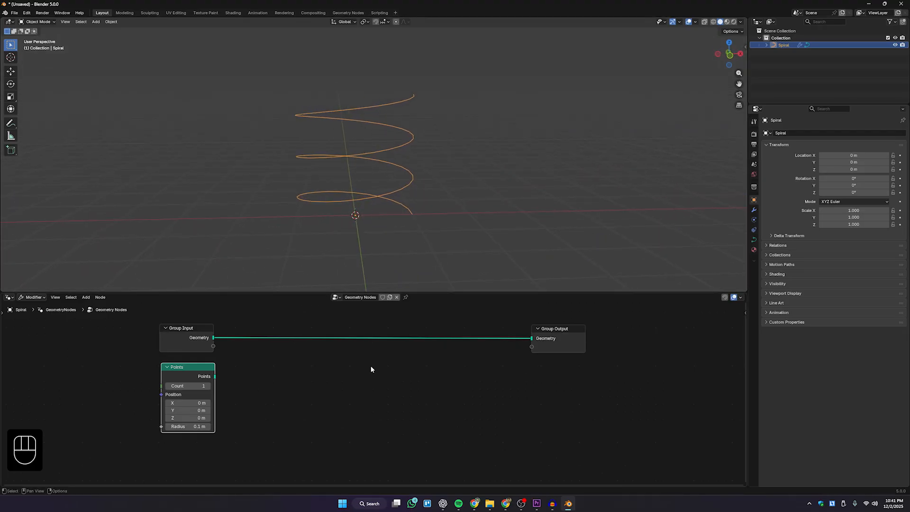
{"action": "key", "text": "shift+a"}
{"action": "type", "text": "sample"}
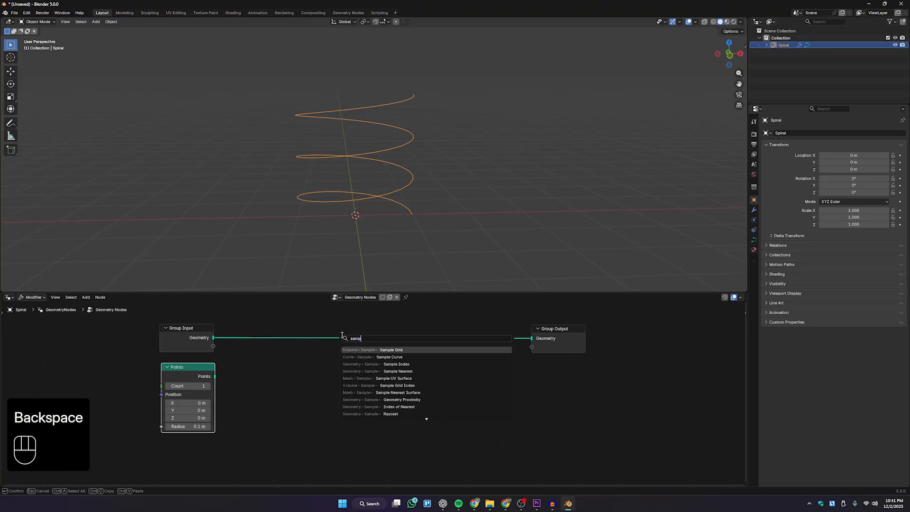
{"action": "left_click", "coordinate": [400, 359]}
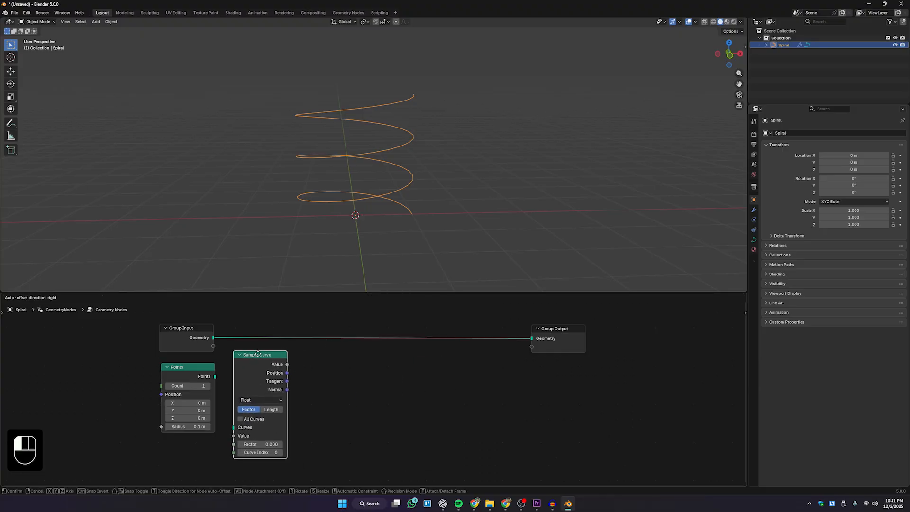
{"action": "left_click", "coordinate": [262, 353]}
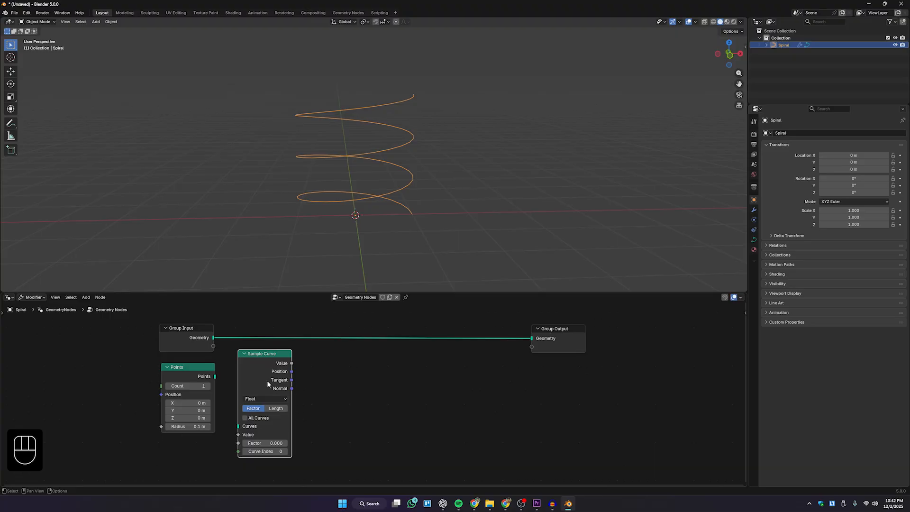
{"action": "left_click_drag", "start_coordinate": [265, 355], "coordinate": [262, 354]}
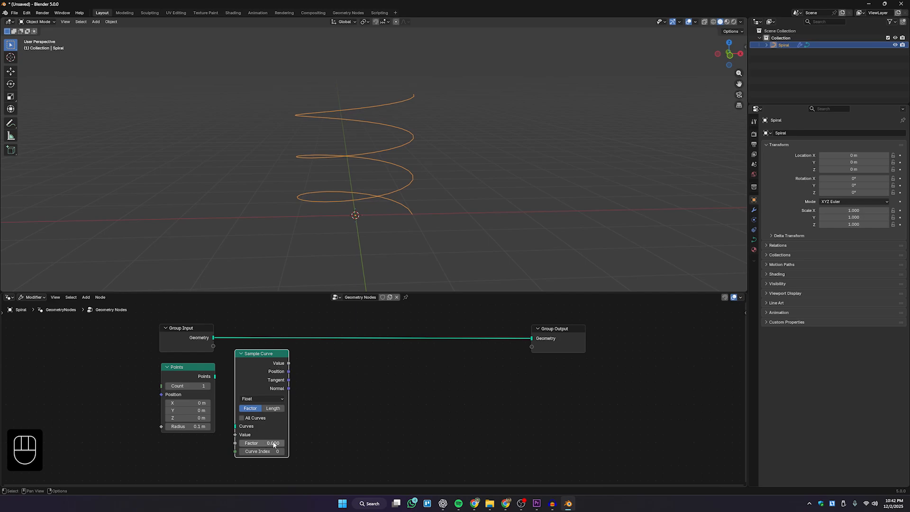
Spread the nodes out, with Points beyond Sample Curve and the Group Input node farther away from both.
{"action": "scroll", "coordinate": [280, 393], "scroll_direction": "down", "scroll_amount": 1}
{"action": "middle_click_drag", "start_coordinate": [279, 392], "coordinate": [259, 373]}
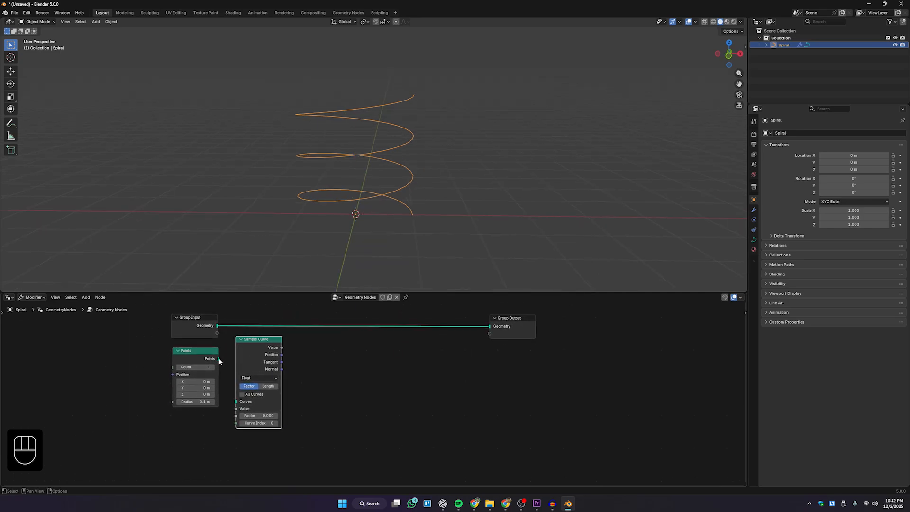
{"action": "left_click_drag", "start_coordinate": [220, 361], "coordinate": [433, 373]}
{"action": "left_click_drag", "start_coordinate": [262, 339], "coordinate": [269, 360]}
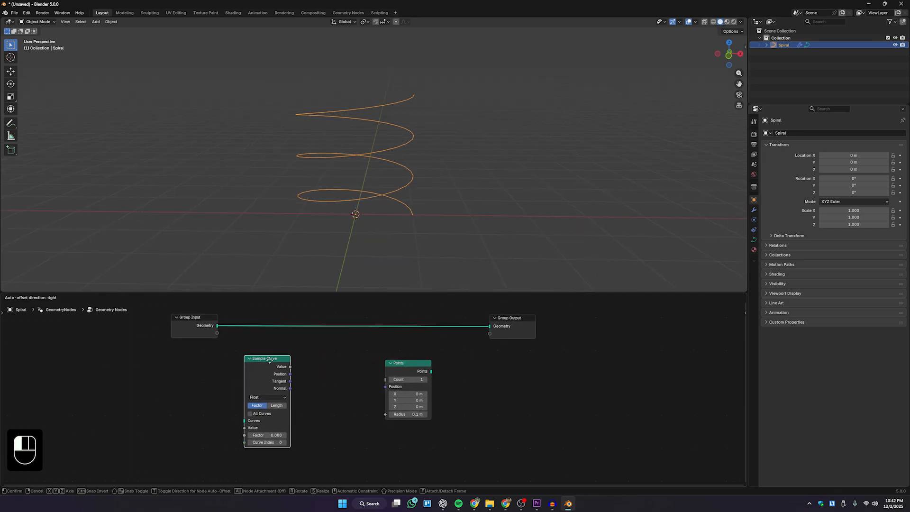
{"action": "middle_click_drag", "start_coordinate": [205, 356], "coordinate": [210, 349]}
{"action": "left_click_drag", "start_coordinate": [192, 308], "coordinate": [154, 311]}
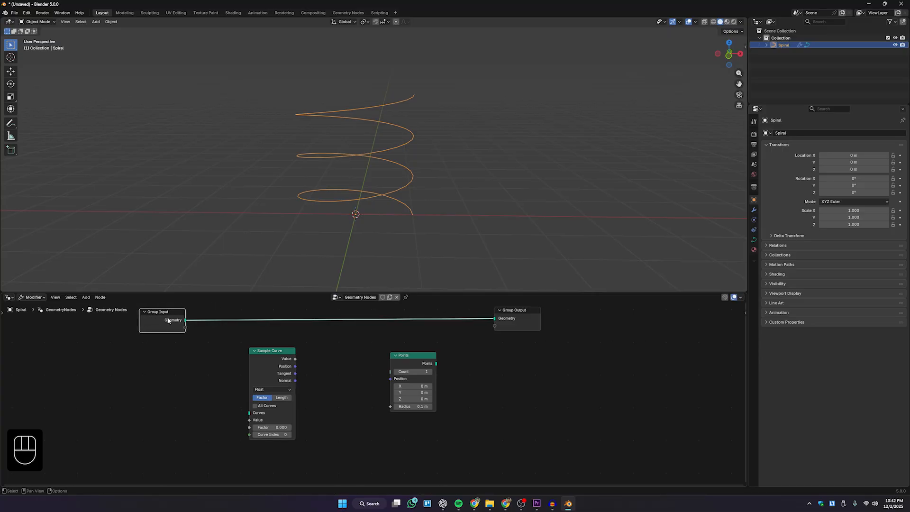
Disconnect the Group Input geometry from the Group Output node and shift Group Output slightly outward.
{"action": "middle_click_drag", "start_coordinate": [325, 213], "coordinate": [370, 150]}
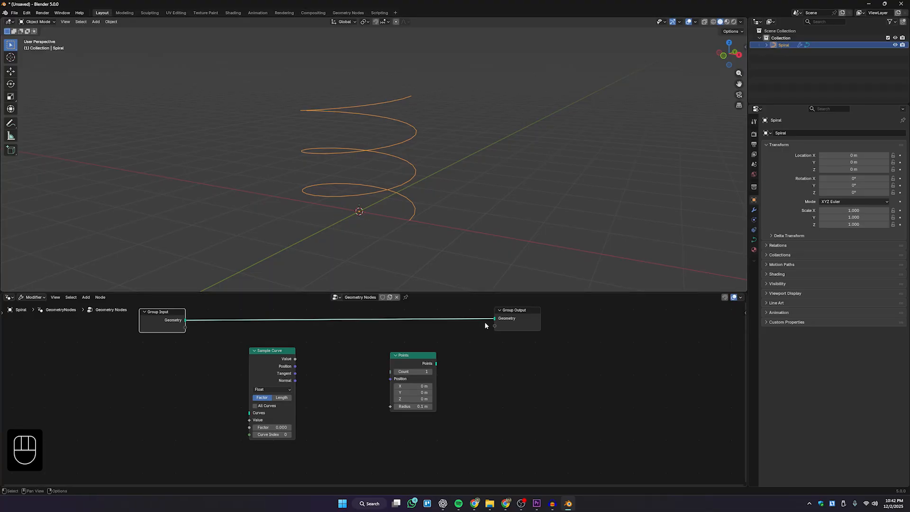
{"action": "left_click_drag", "start_coordinate": [494, 319], "coordinate": [464, 324]}
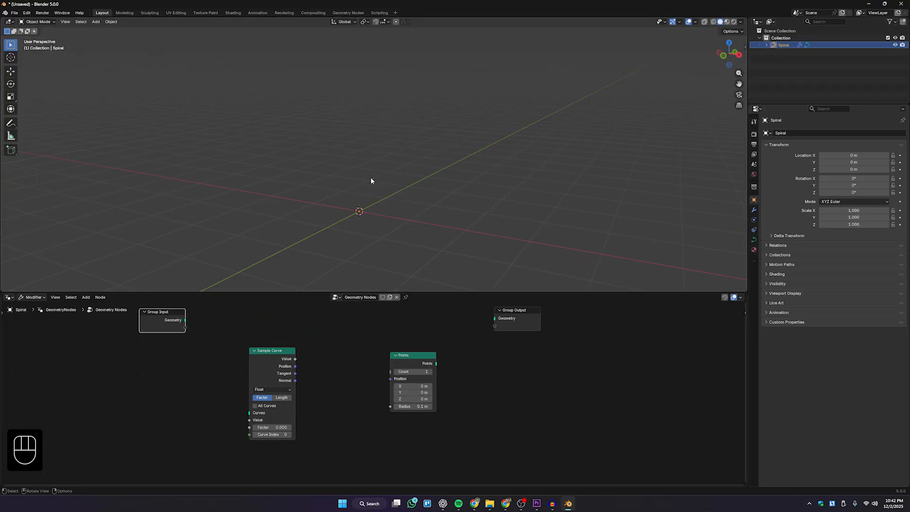
{"action": "middle_click_drag", "start_coordinate": [371, 177], "coordinate": [380, 243]}
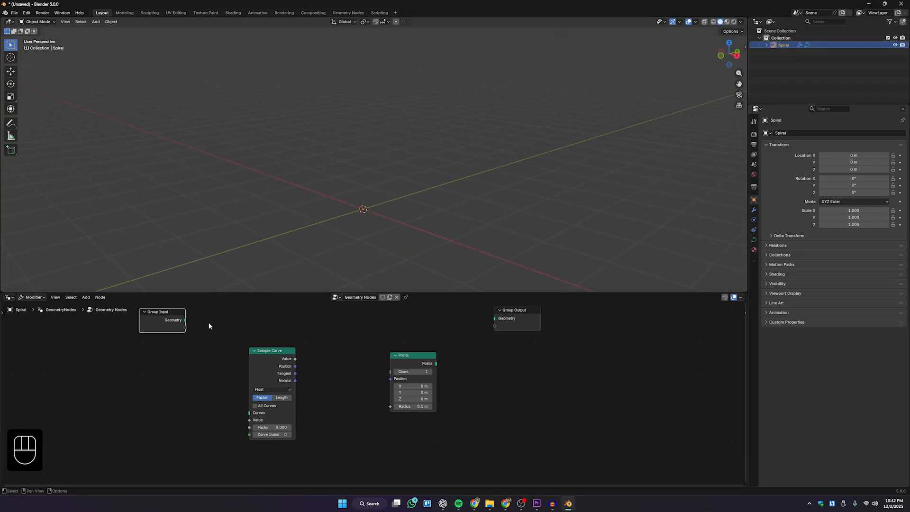
{"action": "left_click_drag", "start_coordinate": [516, 313], "coordinate": [523, 312]}
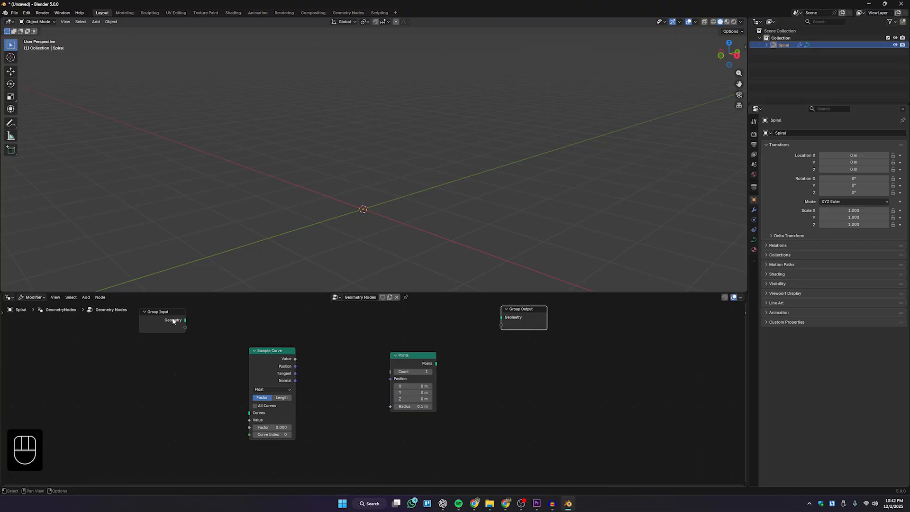
Connect the Group Input geometry to the Curves input of Sample Curve and place the two nodes side by side.
{"action": "left_click_drag", "start_coordinate": [172, 315], "coordinate": [250, 415]}
{"action": "left_click_drag", "start_coordinate": [264, 350], "coordinate": [240, 350]}
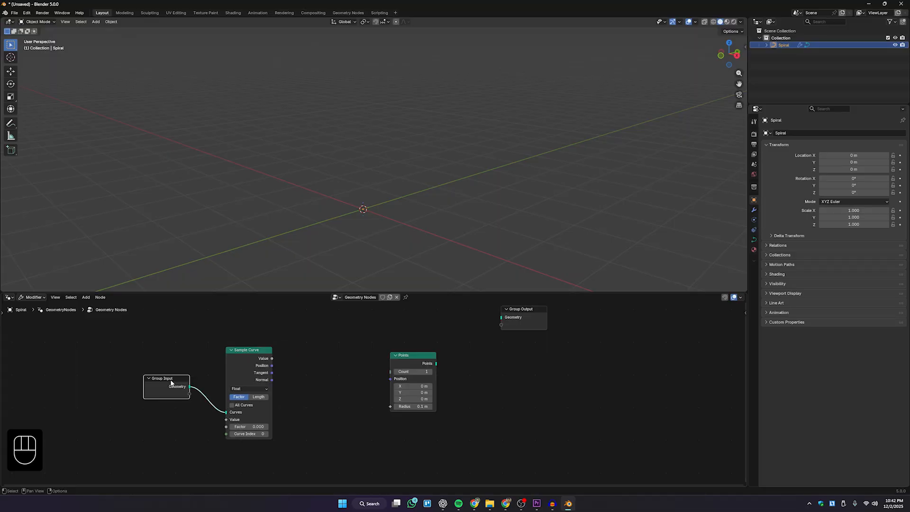
{"action": "left_click_drag", "start_coordinate": [174, 383], "coordinate": [170, 382]}
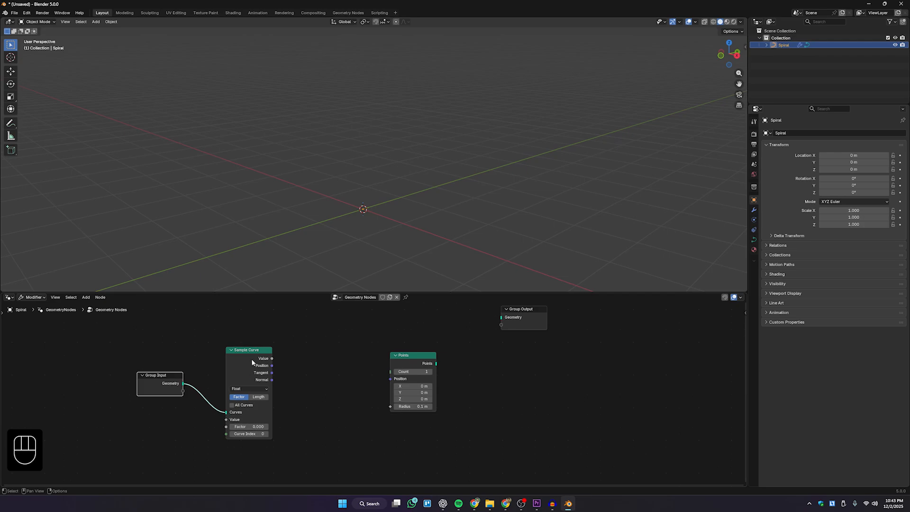
{"action": "left_click_drag", "start_coordinate": [251, 362], "coordinate": [228, 359]}
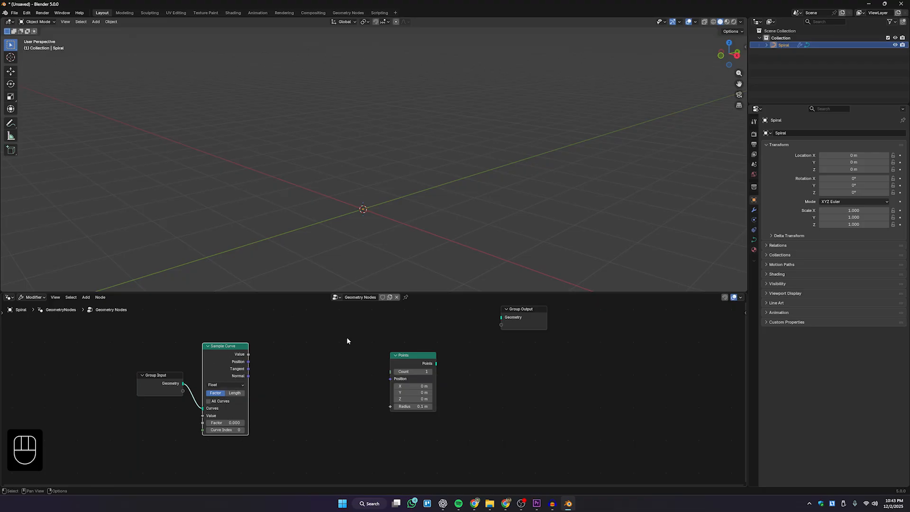
Move the Points node directly above Sample Curve and adjust the Group Output node's placement.
{"action": "middle_click_drag", "start_coordinate": [306, 373], "coordinate": [335, 398]}
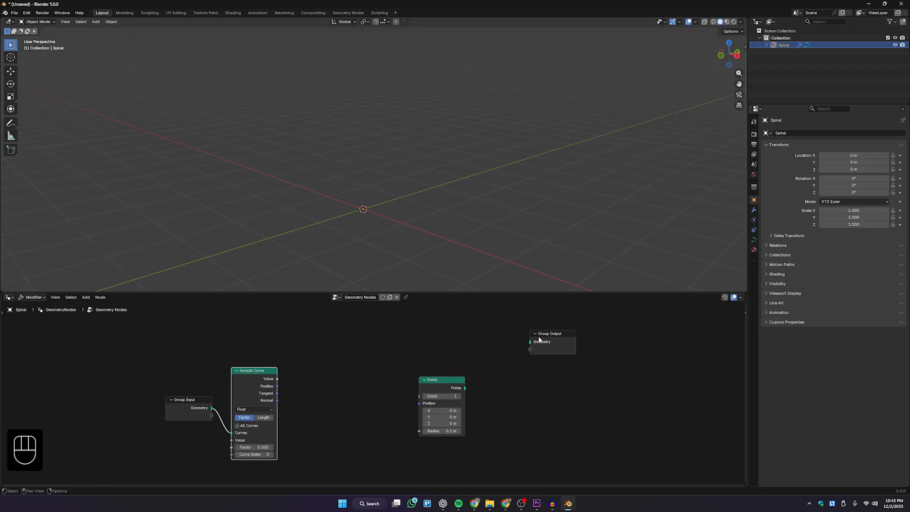
{"action": "left_click_drag", "start_coordinate": [539, 339], "coordinate": [544, 341]}
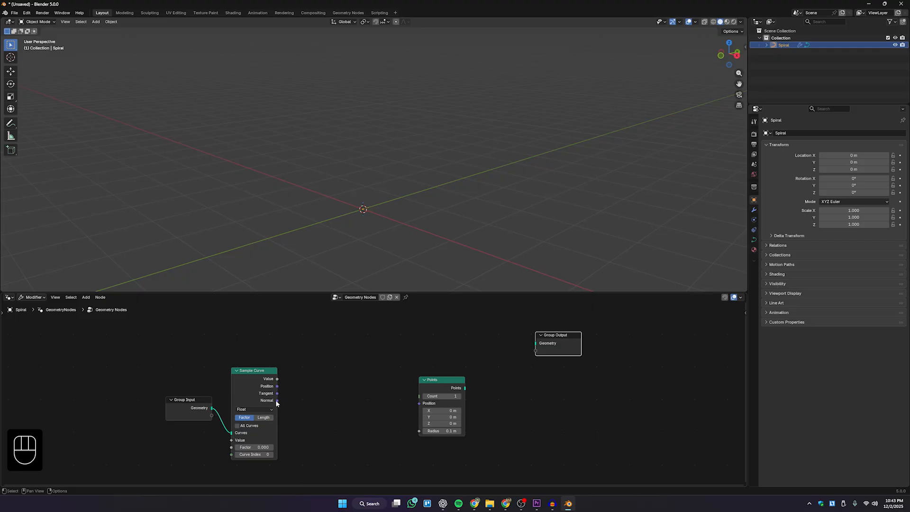
{"action": "middle_click_drag", "start_coordinate": [376, 412], "coordinate": [377, 428]}
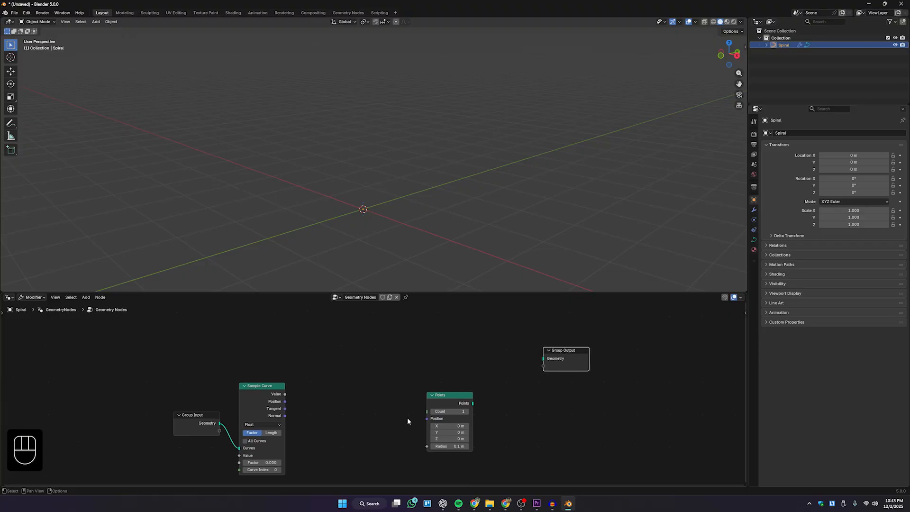
{"action": "left_click_drag", "start_coordinate": [442, 397], "coordinate": [255, 324]}
{"action": "middle_click_drag", "start_coordinate": [280, 399], "coordinate": [284, 402]}
{"action": "left_click", "coordinate": [285, 400]}
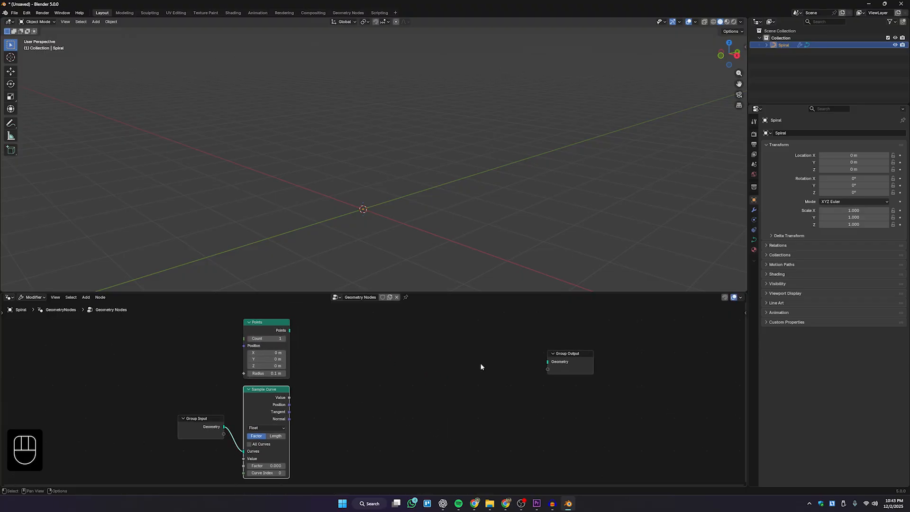
{"action": "left_click_drag", "start_coordinate": [568, 357], "coordinate": [571, 354]}
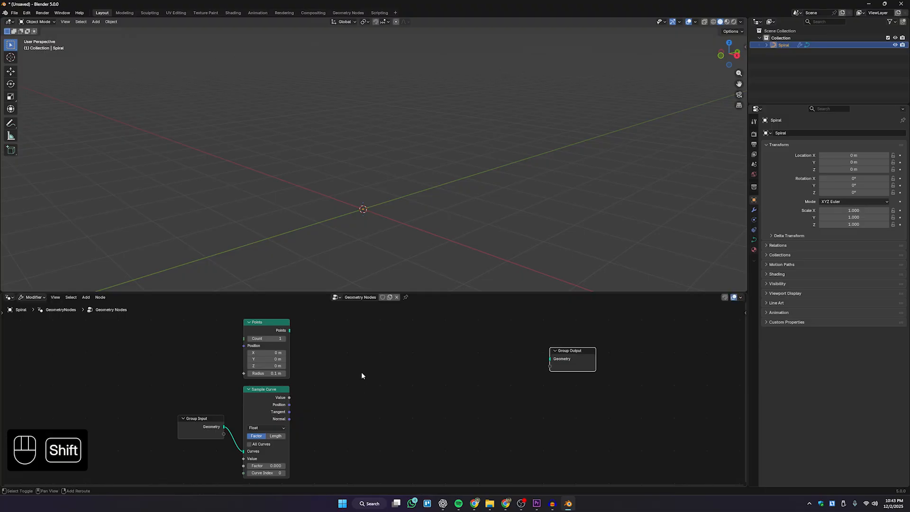
Add a Set Position node and place it between the Points and Group Output nodes.
{"action": "key", "text": "shift+a"}
{"action": "left_click", "coordinate": [357, 336]}
{"action": "type", "text": "set"}
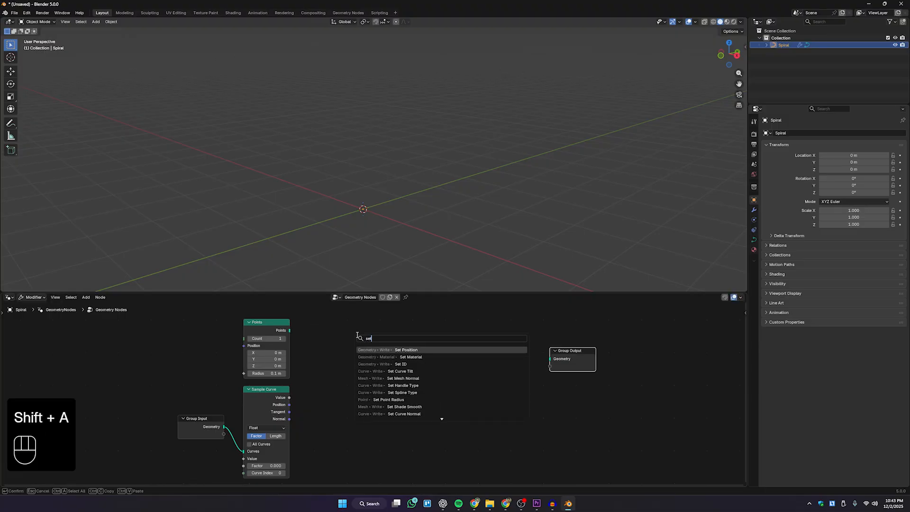
{"action": "key", "text": "Return"}
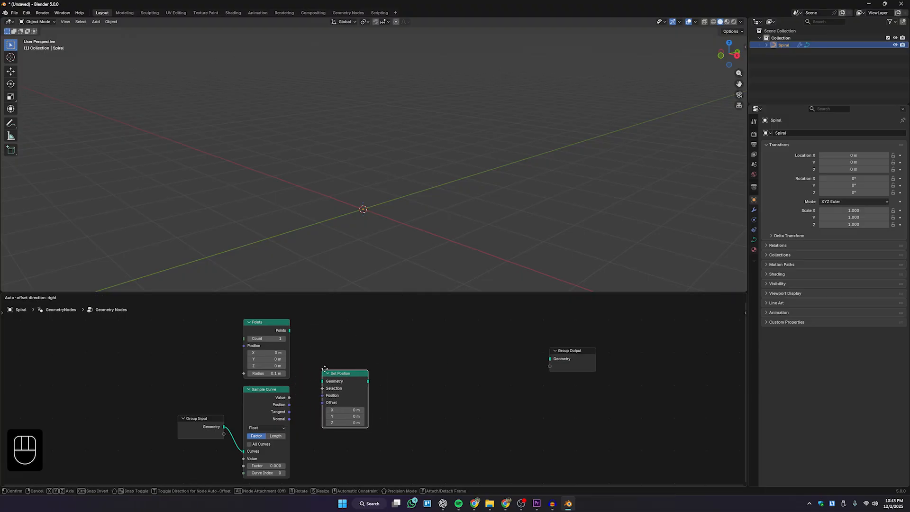
{"action": "left_click", "coordinate": [369, 366]}
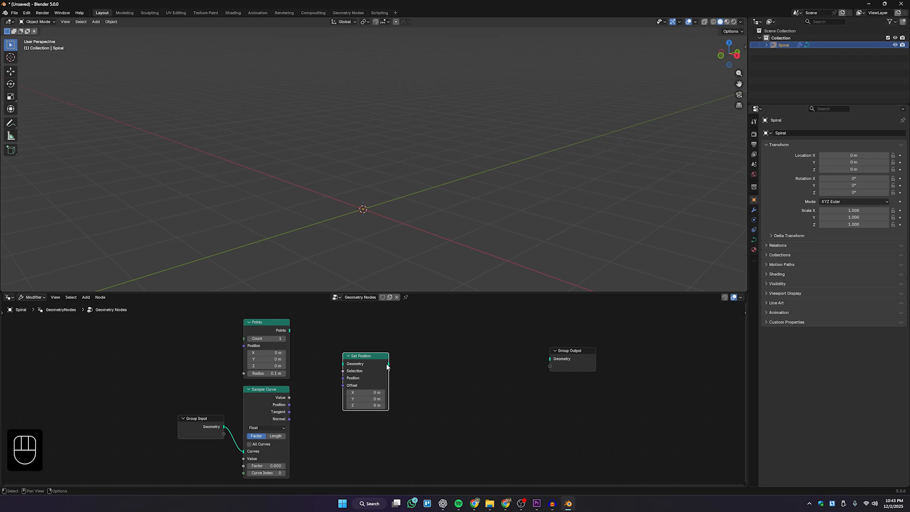
Connect Set Position to the Group Output geometry and feed the Points output into Set Position's Geometry input.
{"action": "left_click_drag", "start_coordinate": [388, 364], "coordinate": [550, 359]}
{"action": "left_click_drag", "start_coordinate": [377, 356], "coordinate": [400, 353]}
{"action": "middle_click_drag", "start_coordinate": [439, 401], "coordinate": [436, 401]}
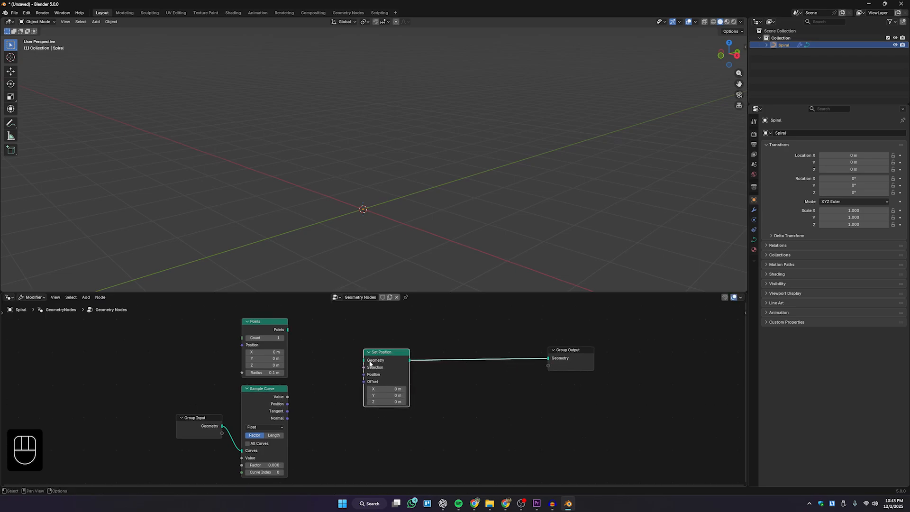
{"action": "left_click_drag", "start_coordinate": [288, 330], "coordinate": [364, 361]}
{"action": "scroll", "coordinate": [365, 232], "scroll_direction": "up", "scroll_amount": 2}
{"action": "middle_click_drag", "start_coordinate": [370, 240], "coordinate": [399, 200], "text": "shift"}
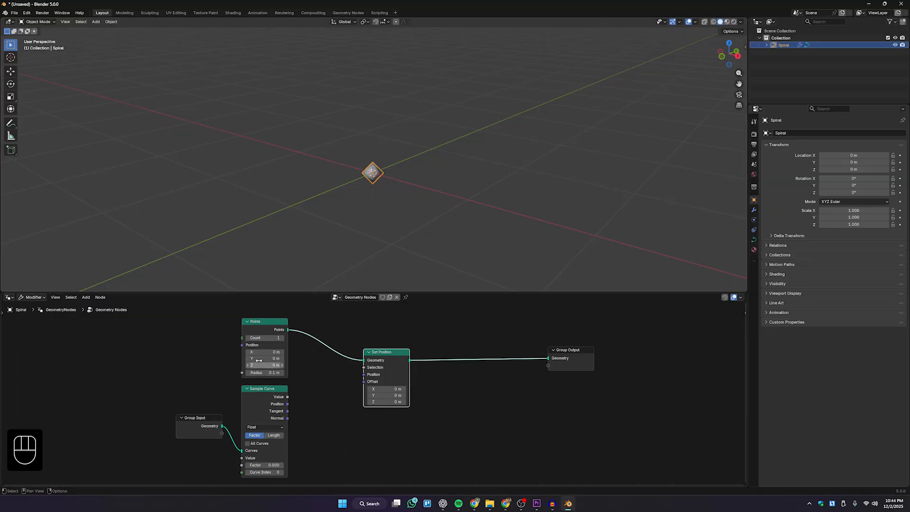
Try different position values on the Points node and undo the change.
{"action": "left_click_drag", "start_coordinate": [263, 353], "coordinate": [239, 359]}
{"action": "key", "text": "ctrl+z"}
{"action": "key", "text": "ctrl+z"}
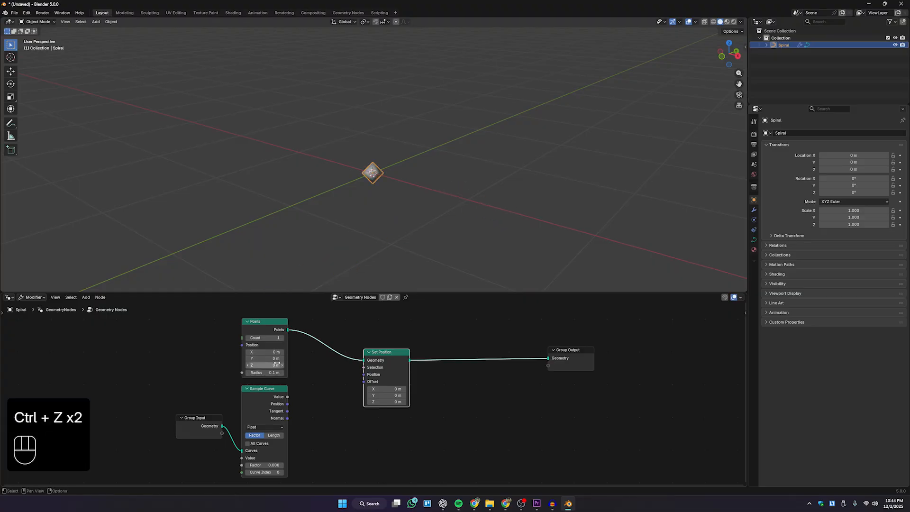
{"action": "middle_click_drag", "start_coordinate": [388, 225], "coordinate": [359, 189]}
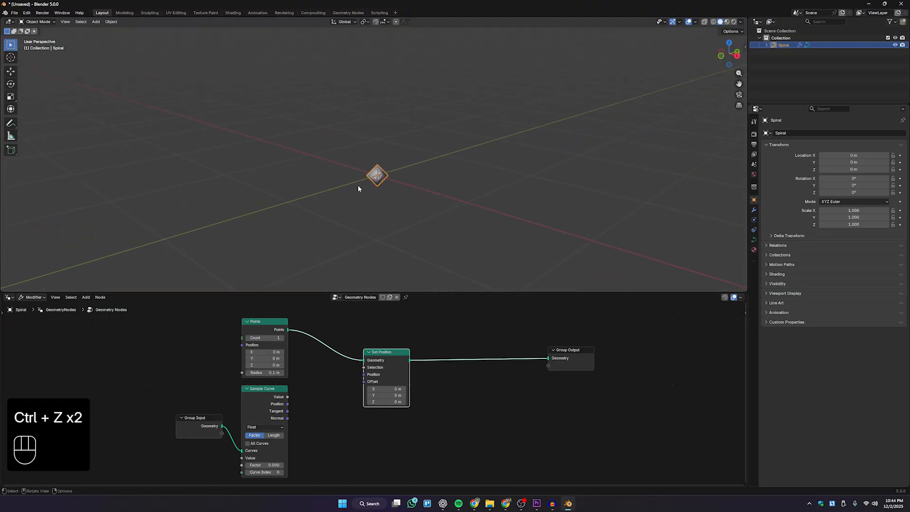
Connect Sample Curve's Position output to the Position input of Set Position.
{"action": "middle_click_drag", "start_coordinate": [268, 330], "coordinate": [264, 327]}
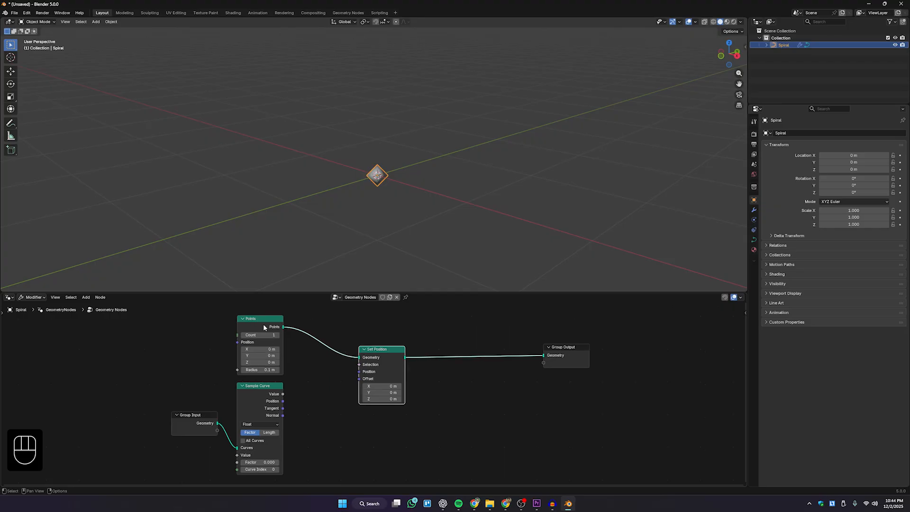
{"action": "left_click", "coordinate": [262, 322]}
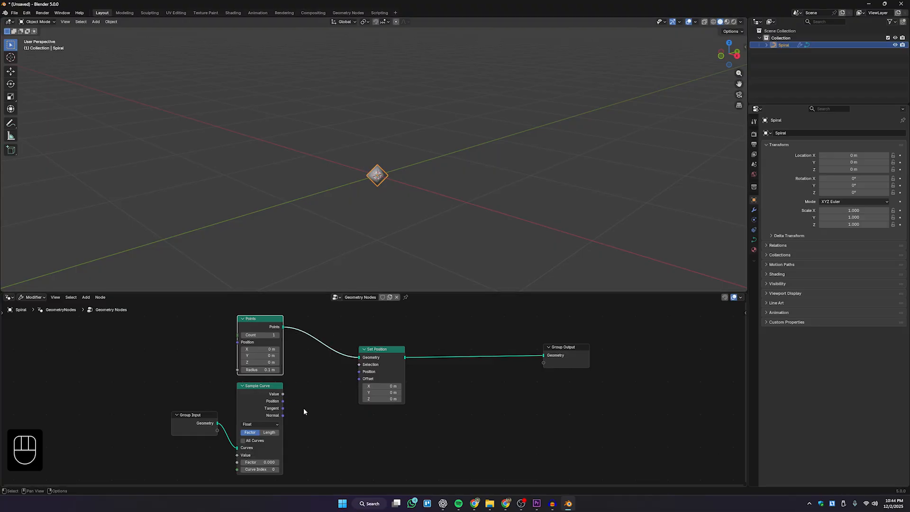
{"action": "middle_click_drag", "start_coordinate": [304, 411], "coordinate": [294, 410]}
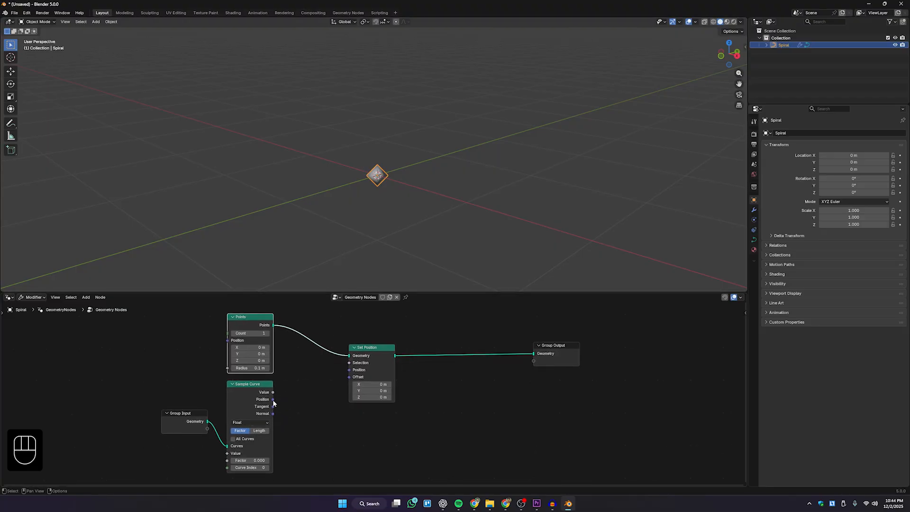
{"action": "mouse_move", "coordinate": [273, 402]}
{"action": "left_click_drag", "start_coordinate": [274, 399], "coordinate": [349, 369]}
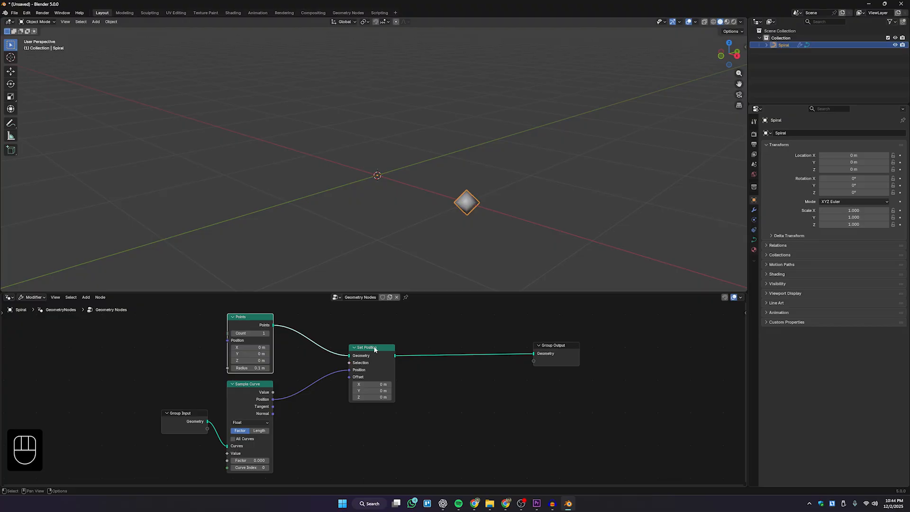
Test moving the point along the spiral with Sample Curve's Factor, and return the Factor to 0.
{"action": "middle_click_drag", "start_coordinate": [292, 430], "coordinate": [303, 426]}
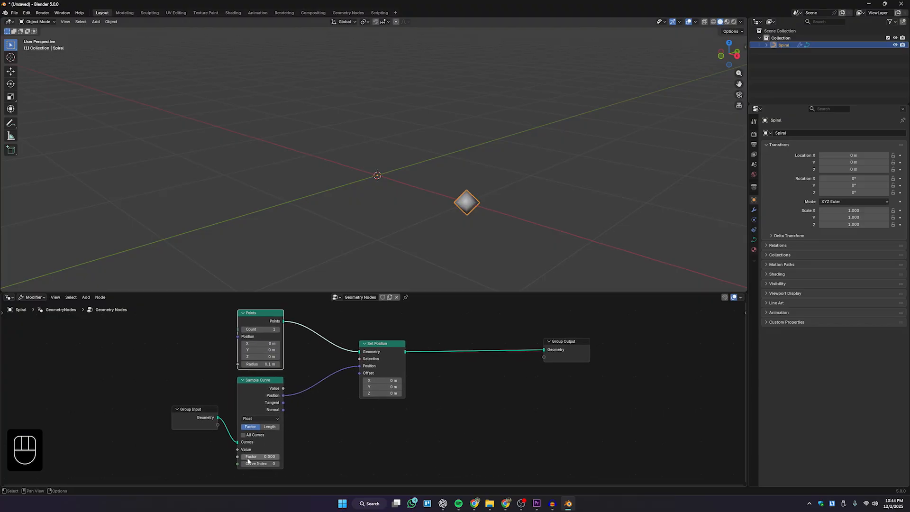
{"action": "left_click_drag", "start_coordinate": [248, 459], "coordinate": [284, 459]}
{"action": "scroll", "coordinate": [413, 237], "scroll_direction": "down", "scroll_amount": 2}
{"action": "middle_click_drag", "start_coordinate": [400, 204], "coordinate": [394, 216], "text": "shift"}
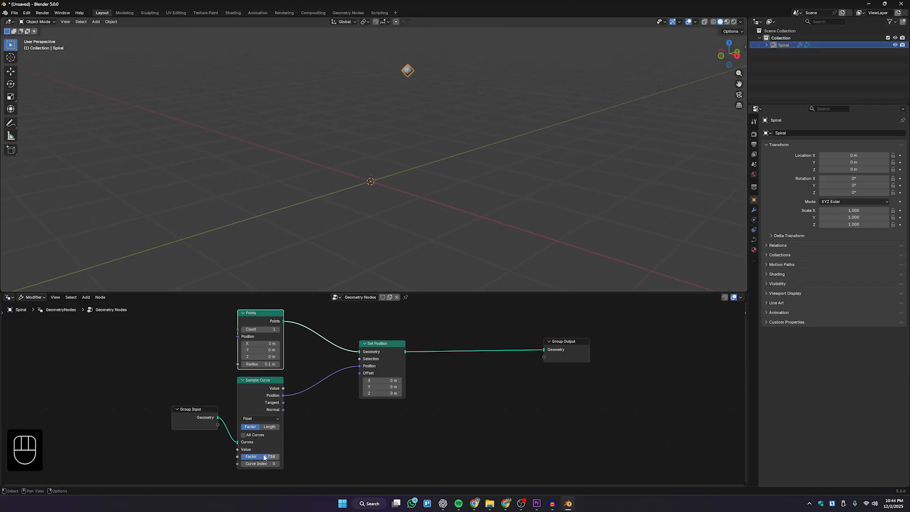
{"action": "mouse_move", "coordinate": [264, 458]}
{"action": "left_mouse_down"}
{"action": "mouse_move", "coordinate": [277, 458]}
{"action": "mouse_move", "coordinate": [236, 458]}
{"action": "mouse_move", "coordinate": [254, 458]}
{"action": "left_mouse_up"}
{"action": "key", "text": "Home"}
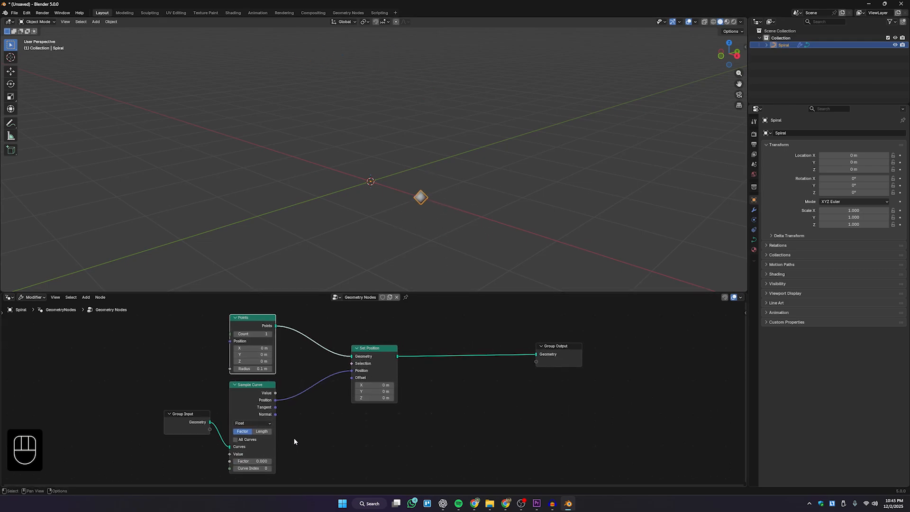
Space the node tree out by moving Group Output farther from Set Position and Group Input farther from Sample Curve.
{"action": "middle_click_drag", "start_coordinate": [260, 320], "coordinate": [245, 323]}
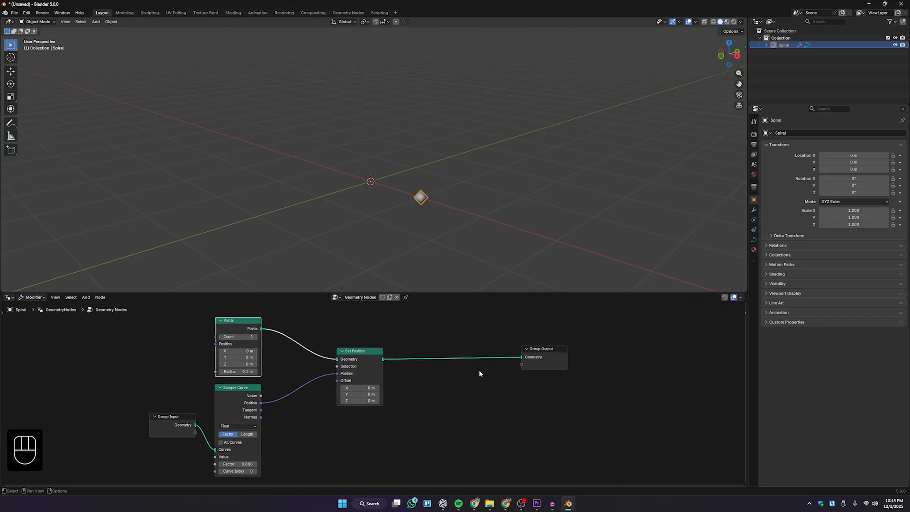
{"action": "left_click_drag", "start_coordinate": [551, 348], "coordinate": [634, 348]}
{"action": "left_click_drag", "start_coordinate": [167, 421], "coordinate": [159, 423]}
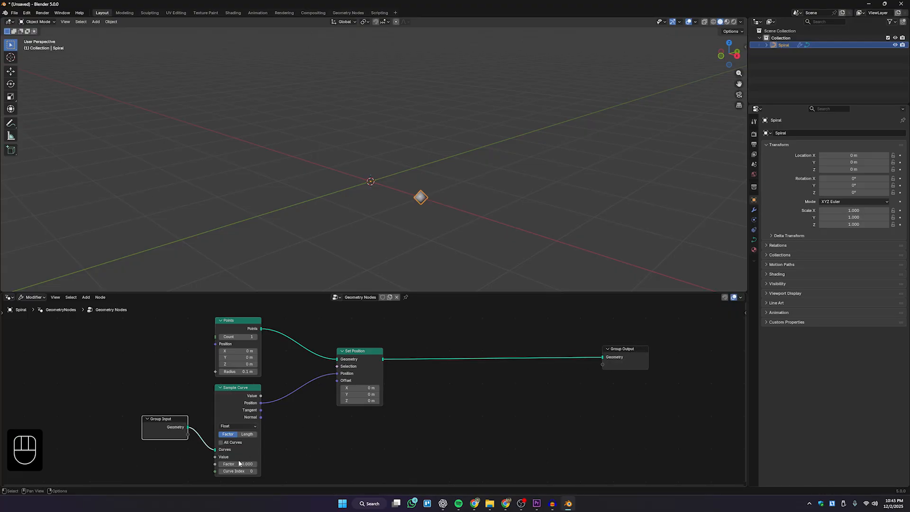
{"action": "left_click", "coordinate": [246, 394]}
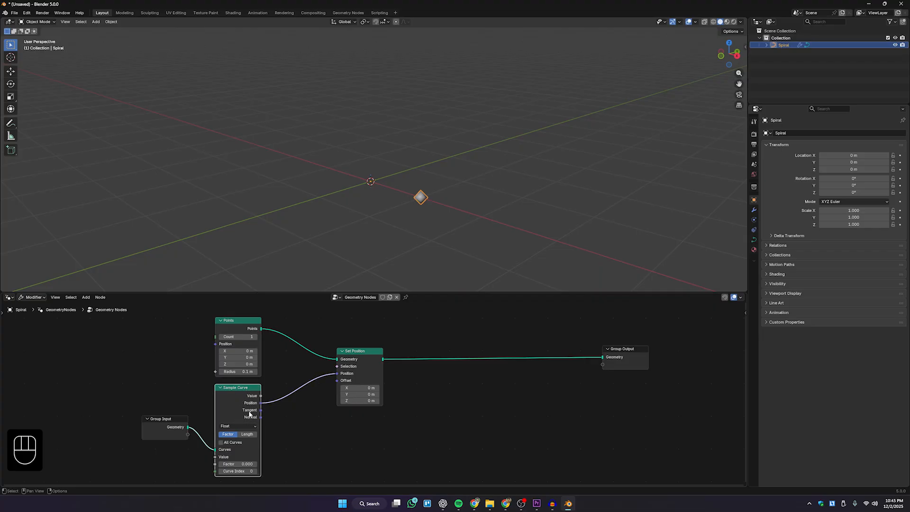
{"action": "mouse_move", "coordinate": [249, 414]}
{"action": "left_click_drag", "start_coordinate": [169, 419], "coordinate": [144, 417]}
Duplicate the Group Input node, place the copy near Group Output, and connect its Geometry output to Group Output's Geometry.
{"action": "key", "text": "Home"}
{"action": "key", "text": "shift+d"}
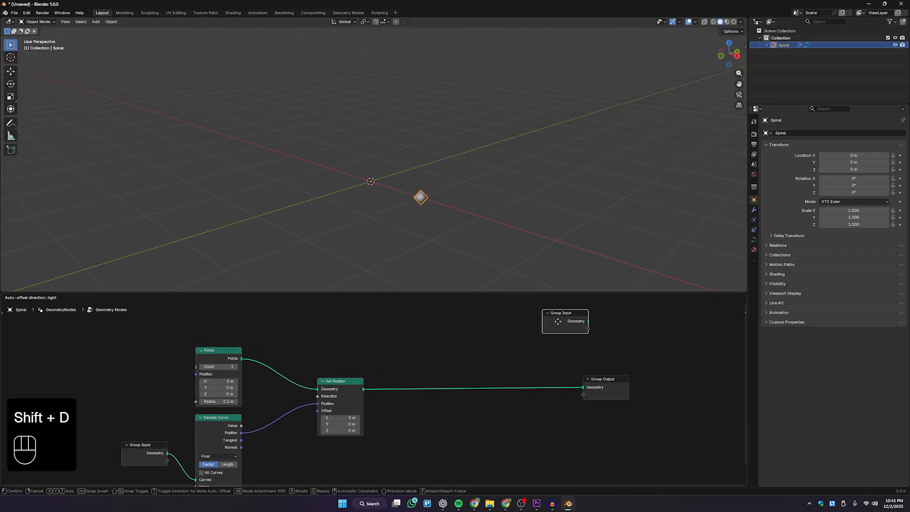
{"action": "left_click", "coordinate": [536, 334]}
{"action": "scroll", "coordinate": [537, 397], "scroll_direction": "down", "scroll_amount": 1}
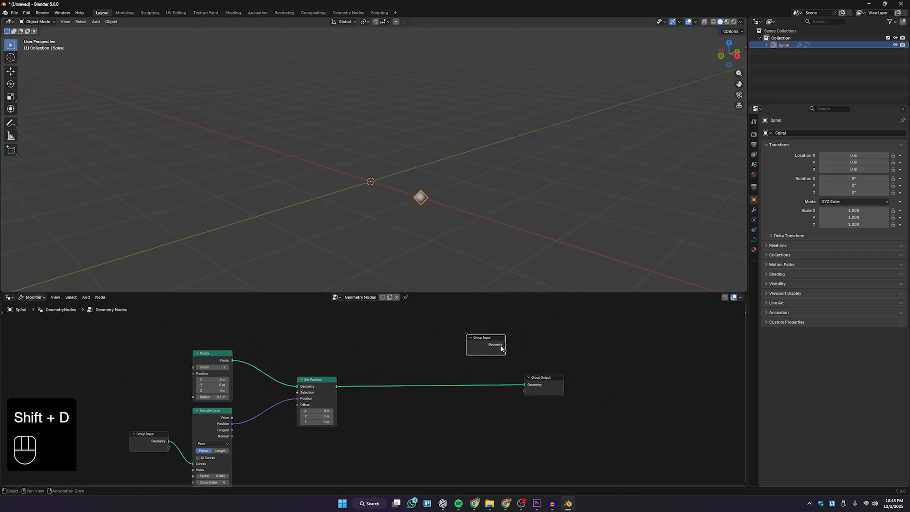
{"action": "left_click_drag", "start_coordinate": [506, 347], "coordinate": [515, 389]}
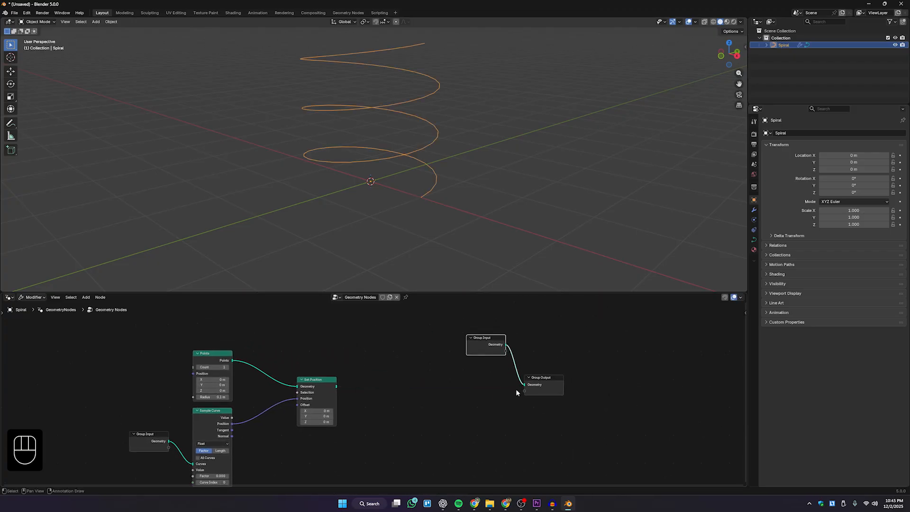
{"action": "left_click_drag", "start_coordinate": [491, 339], "coordinate": [477, 341]}
{"action": "middle_click_drag", "start_coordinate": [385, 198], "coordinate": [364, 221]}
{"action": "middle_click_drag", "start_coordinate": [478, 404], "coordinate": [482, 402]}
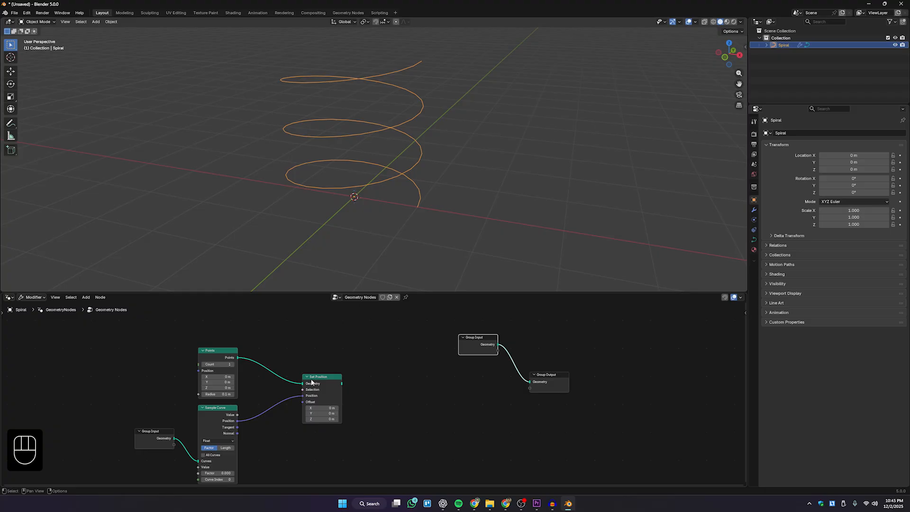
Add a Join Geometry node and insert it on the link between the duplicated Group Input and Group Output.
{"action": "key", "text": "shift+a"}
{"action": "left_click", "coordinate": [386, 334]}
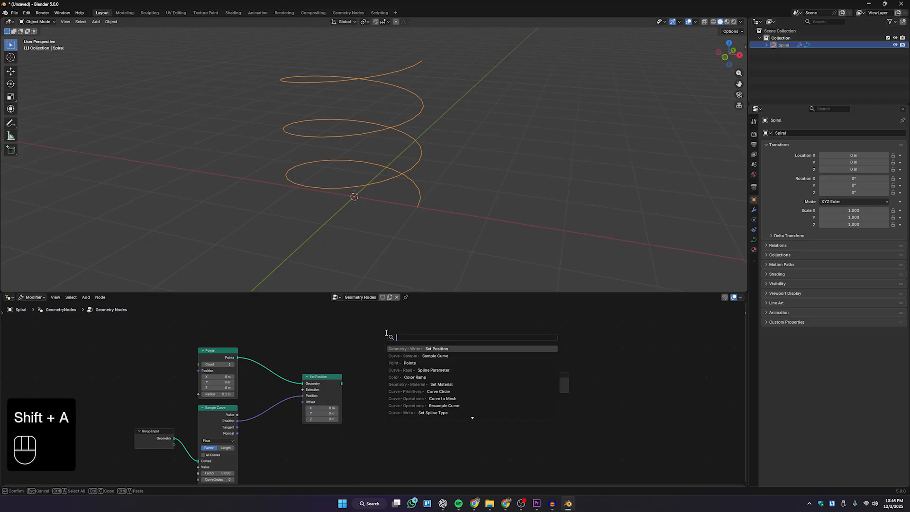
{"action": "type", "text": "join"}
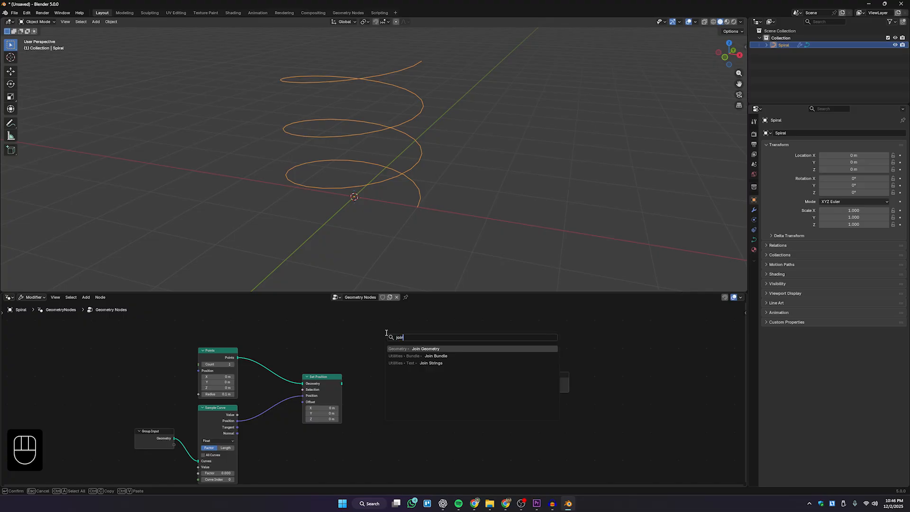
{"action": "key", "text": "Return"}
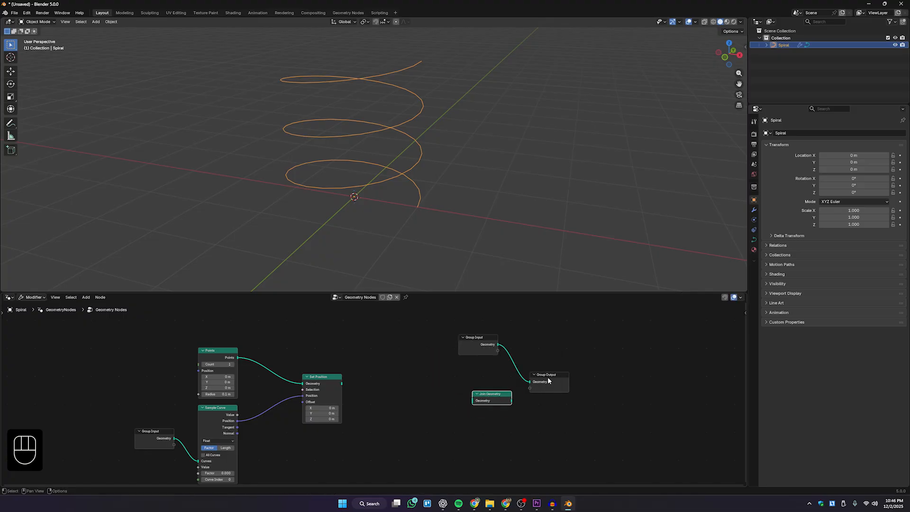
{"action": "left_click", "coordinate": [704, 366]}
{"action": "left_click_drag", "start_coordinate": [507, 396], "coordinate": [605, 368]}
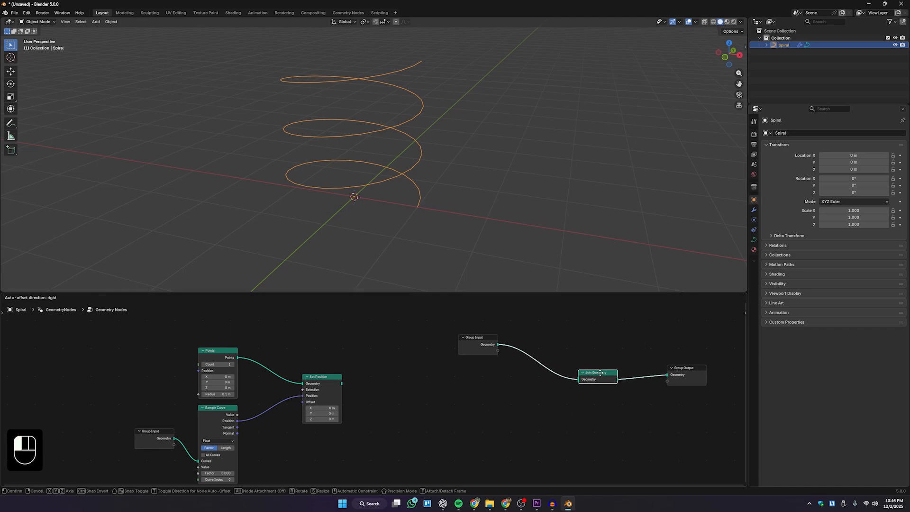
{"action": "left_click_drag", "start_coordinate": [481, 336], "coordinate": [533, 334]}
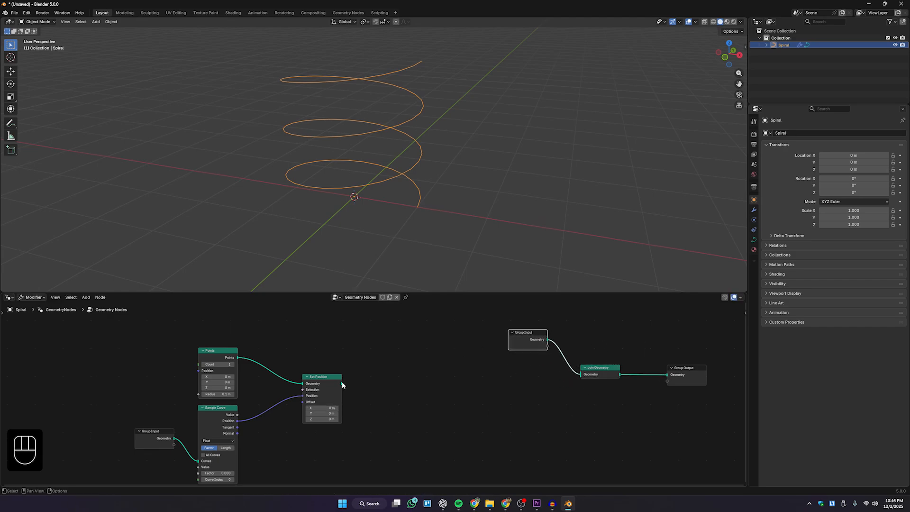
Connect Set Position's Geometry output to Join Geometry, and shift the end nodes farther from Set Position.
{"action": "left_click_drag", "start_coordinate": [342, 383], "coordinate": [579, 382]}
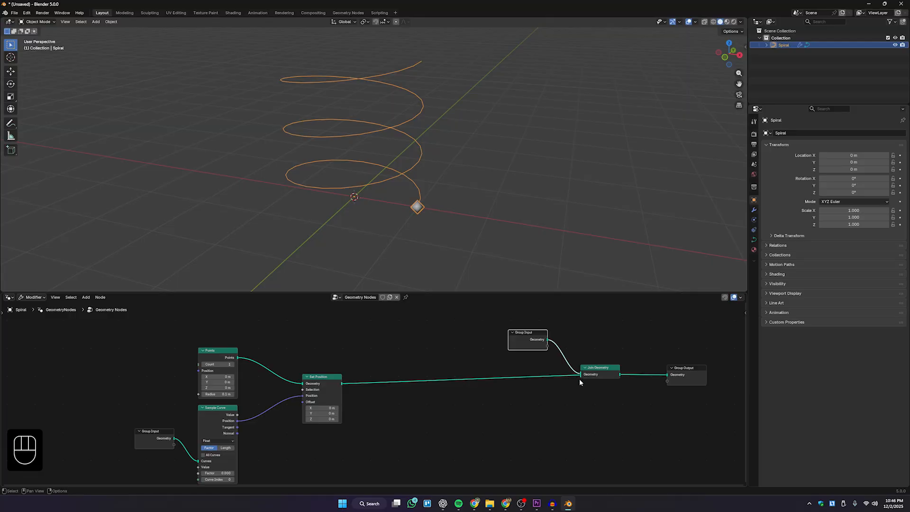
{"action": "mouse_move", "coordinate": [160, 454]}
{"action": "left_mouse_down"}
{"action": "mouse_move", "coordinate": [189, 454]}
{"action": "mouse_move", "coordinate": [160, 451]}
{"action": "left_mouse_up"}
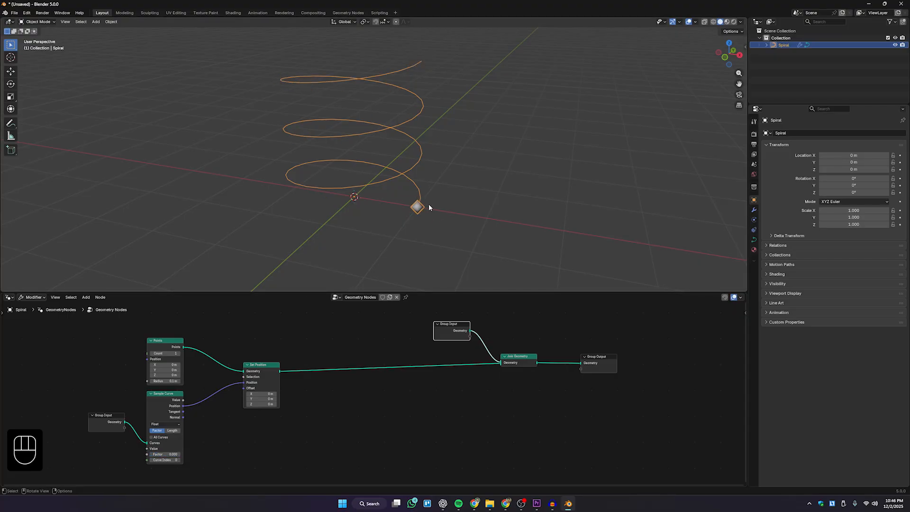
{"action": "left_click_drag", "start_coordinate": [510, 359], "coordinate": [606, 361]}
{"action": "key", "text": "Home"}
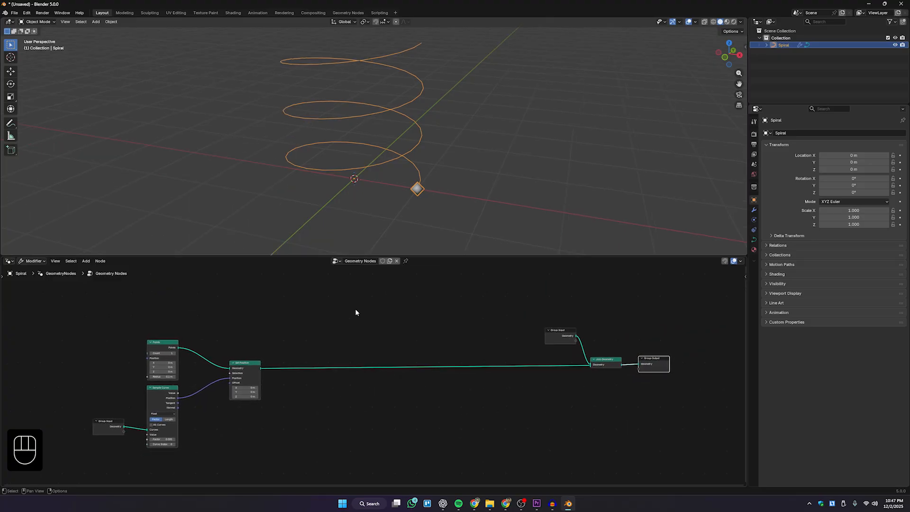
Add a Simulation zone and place it in the free space between Set Position and Join Geometry.
{"action": "key", "text": "shift+a"}
{"action": "left_click", "coordinate": [354, 309]}
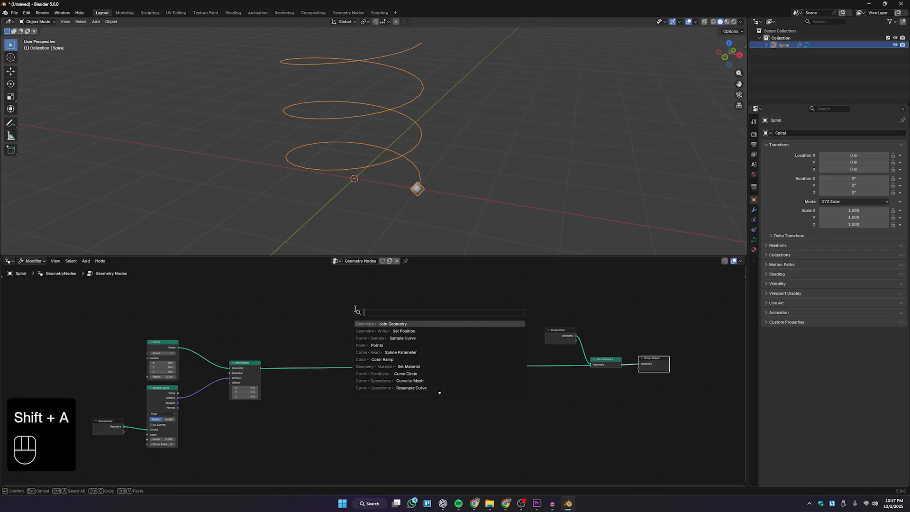
{"action": "type", "text": "simu"}
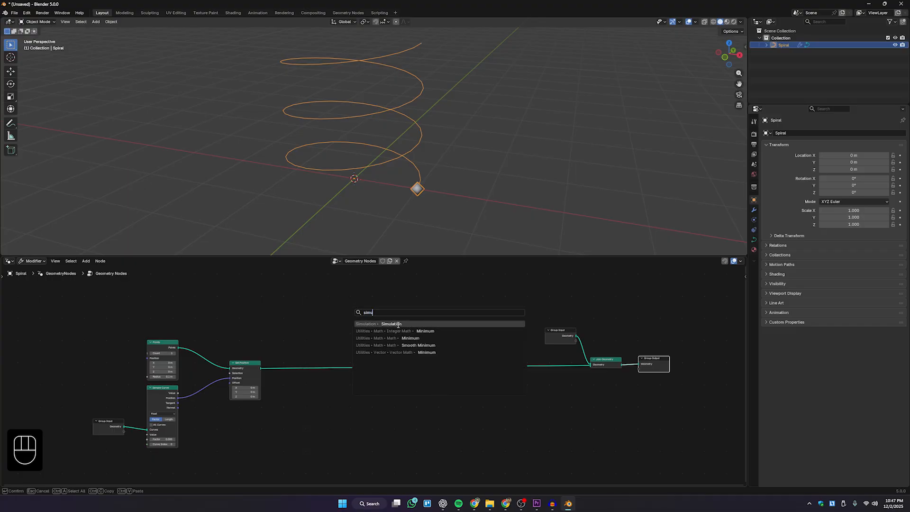
{"action": "key", "text": "Return"}
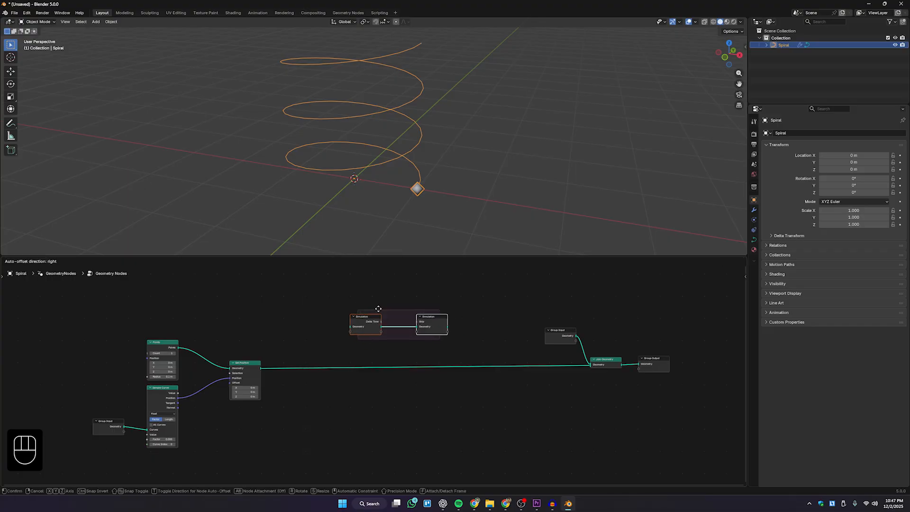
{"action": "left_click", "coordinate": [439, 351]}
Stretch the Simulation zone above the node chain, with its input node above Set Position and its output node above Join Geometry.
{"action": "left_click_drag", "start_coordinate": [464, 351], "coordinate": [622, 304]}
{"action": "left_click_drag", "start_coordinate": [361, 308], "coordinate": [227, 302]}
{"action": "left_click_drag", "start_coordinate": [629, 302], "coordinate": [629, 300]}
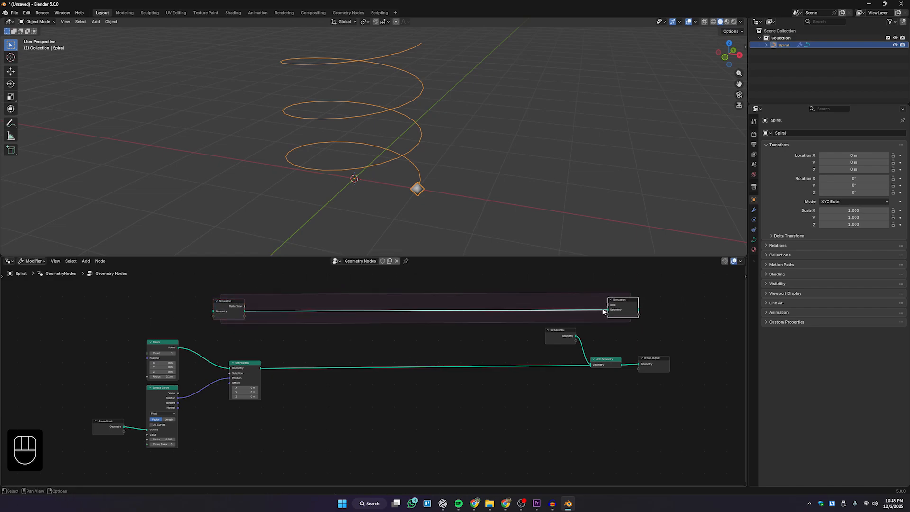
{"action": "key", "text": "Home"}
{"action": "left_click", "coordinate": [217, 306]}
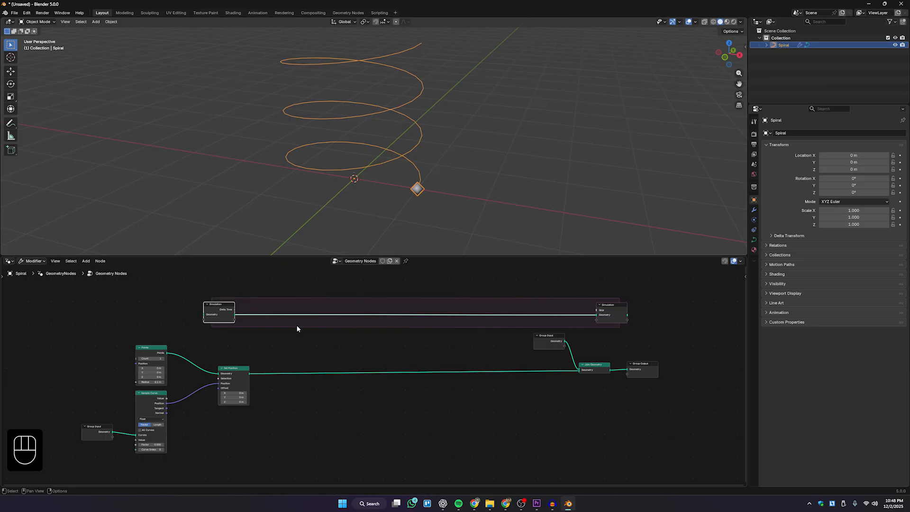
{"action": "middle_click_drag", "start_coordinate": [358, 184], "coordinate": [361, 190], "text": "shift"}
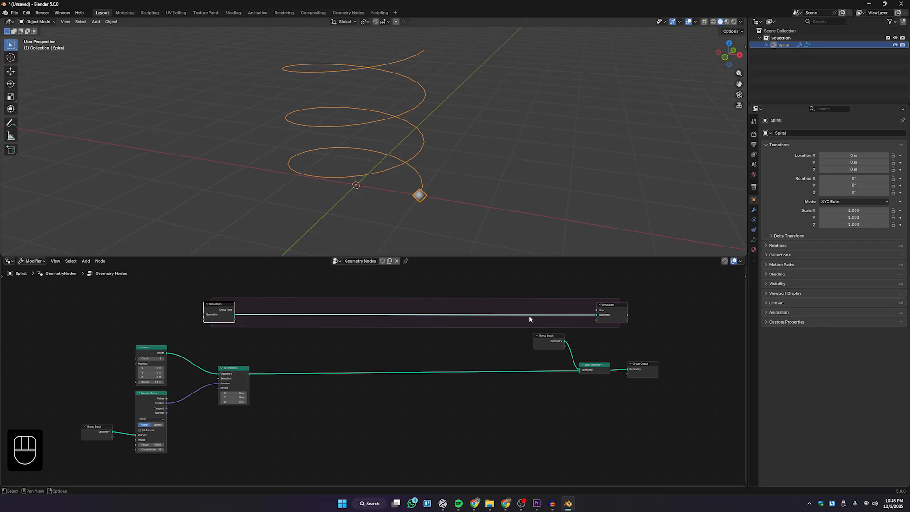
{"action": "left_click", "coordinate": [607, 307]}
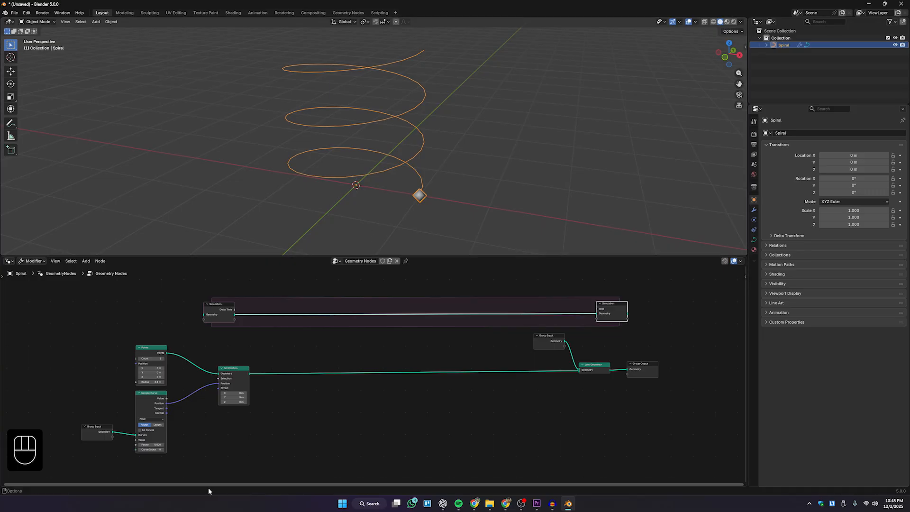
Split the geometry node editor horizontally, turn the lower area into a Timeline, and enlarge it slightly.
{"action": "left_click_drag", "start_coordinate": [1, 483], "coordinate": [3, 412]}
{"action": "left_click", "coordinate": [8, 418]}
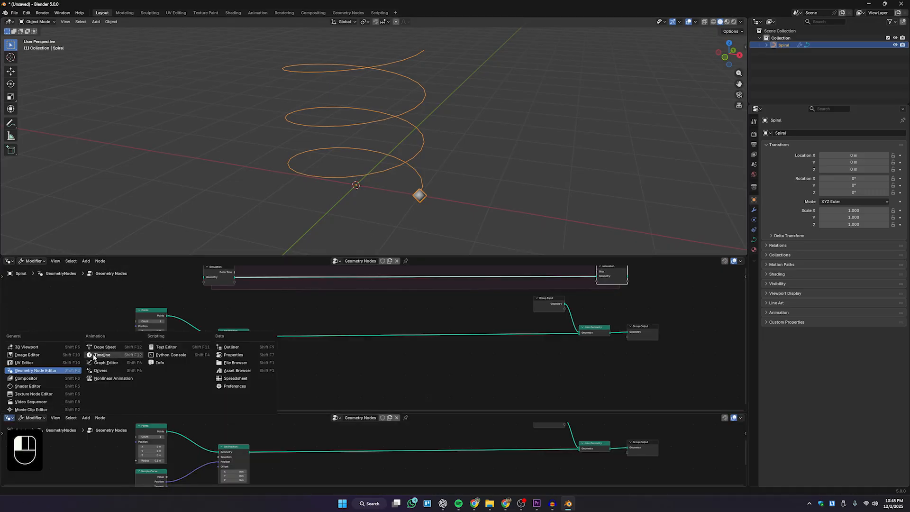
{"action": "left_click", "coordinate": [108, 356]}
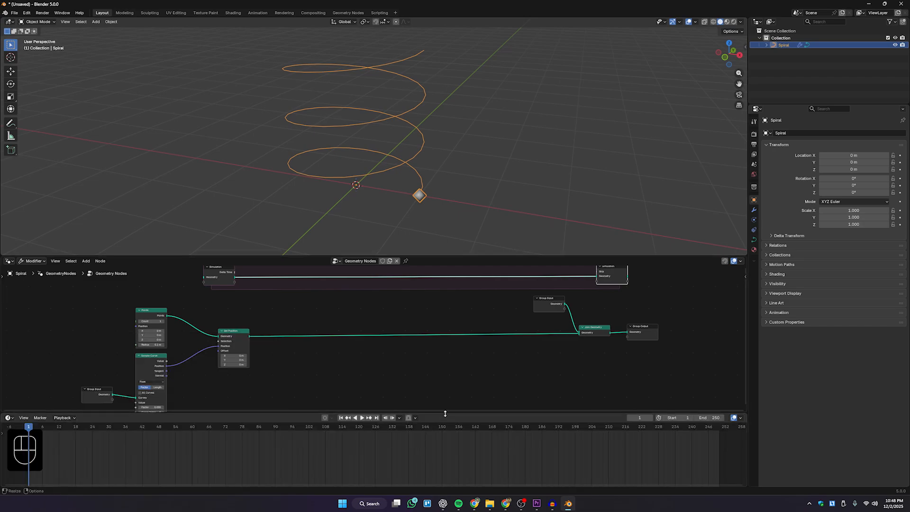
{"action": "left_click_drag", "start_coordinate": [445, 413], "coordinate": [449, 402]}
Set the animation's end frame to 100 and bring the whole frame range into view.
{"action": "left_click", "coordinate": [712, 407]}
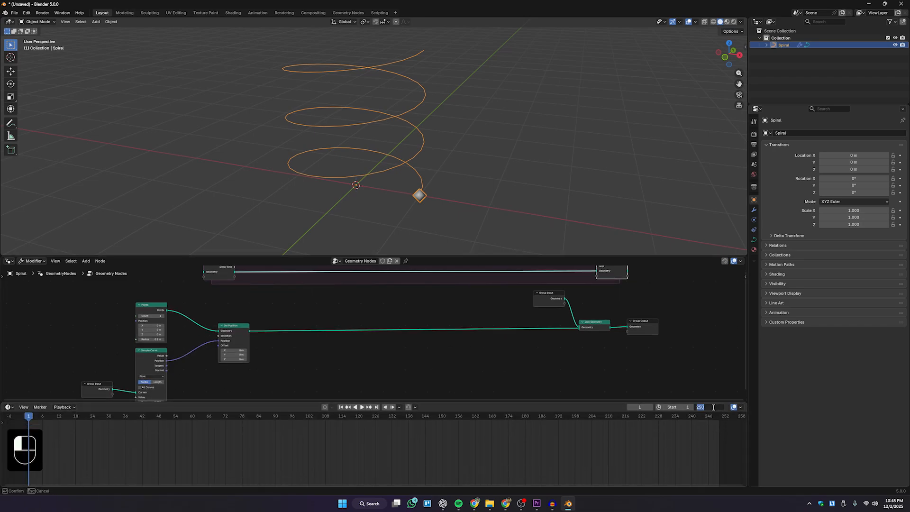
{"action": "type", "text": "100"}
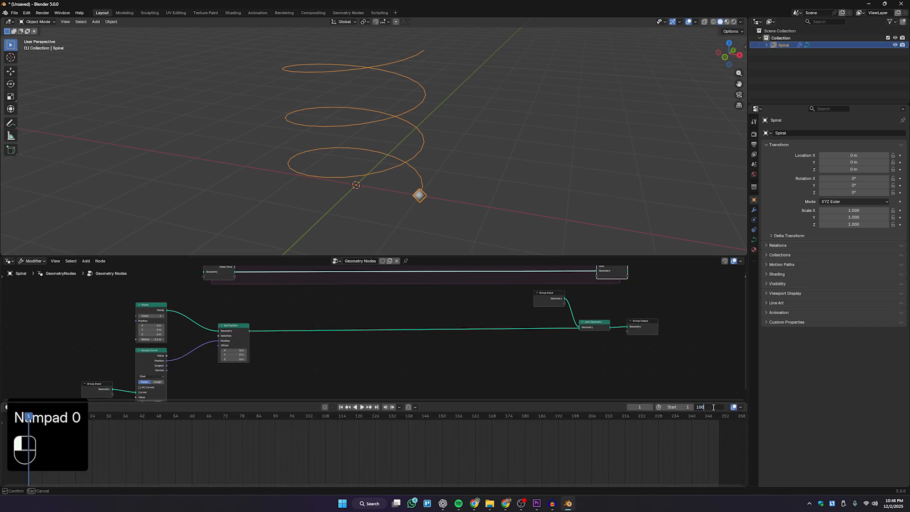
{"action": "key", "text": "Return"}
{"action": "middle_click_drag", "start_coordinate": [212, 462], "coordinate": [413, 463]}
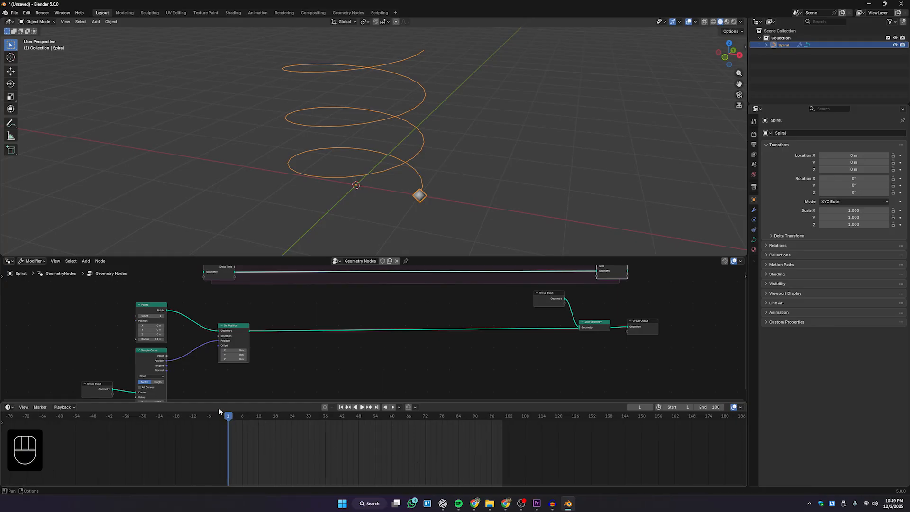
Insert a keyframe on Sample Curve's Factor at 0 on frame 1.
{"action": "scroll", "coordinate": [190, 353], "scroll_direction": "up", "scroll_amount": 3}
{"action": "scroll", "coordinate": [190, 351], "scroll_direction": "up", "scroll_amount": 2}
{"action": "middle_click_drag", "start_coordinate": [189, 351], "coordinate": [376, 328]}
{"action": "scroll", "coordinate": [376, 328], "scroll_direction": "up", "scroll_amount": 3}
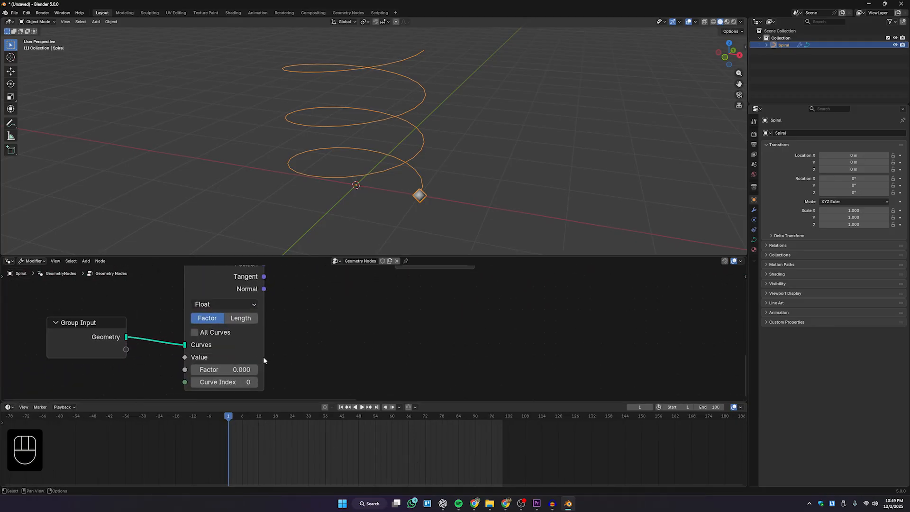
{"action": "middle_click_drag", "start_coordinate": [263, 357], "coordinate": [277, 327]}
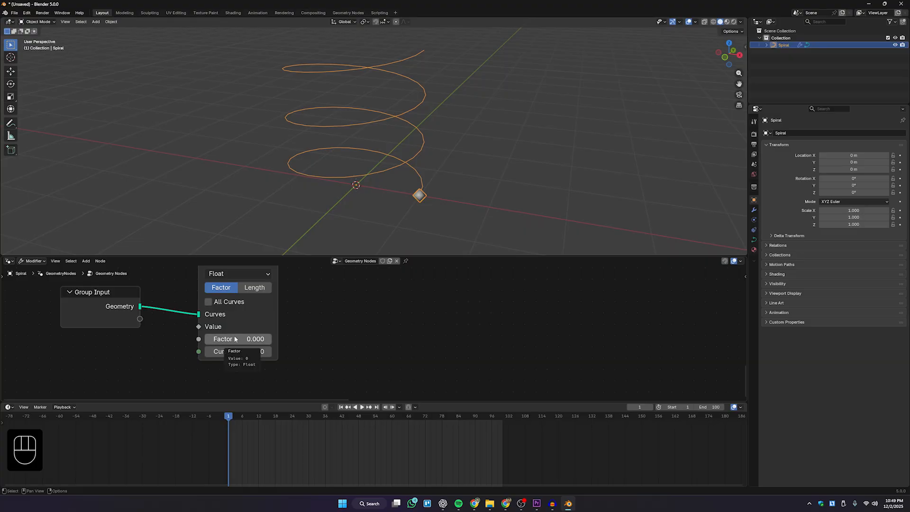
{"action": "key", "text": "i"}
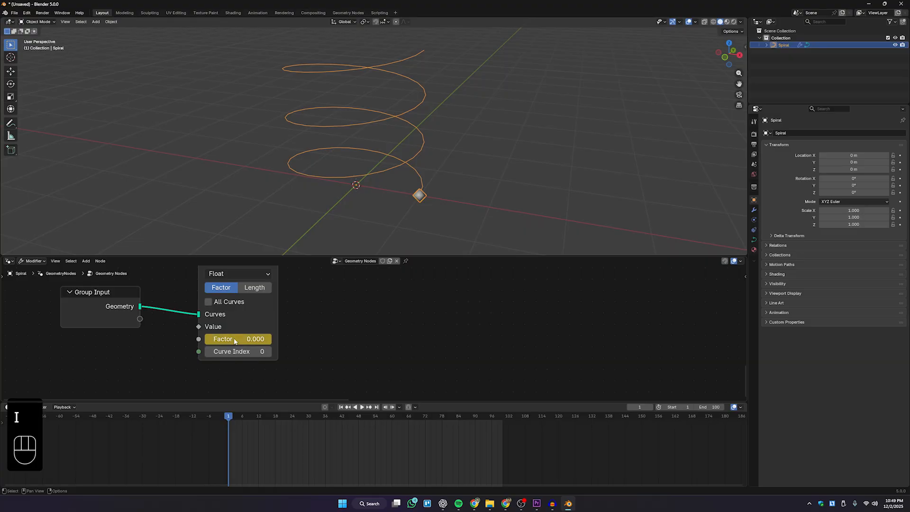
{"action": "left_click", "coordinate": [230, 417]}
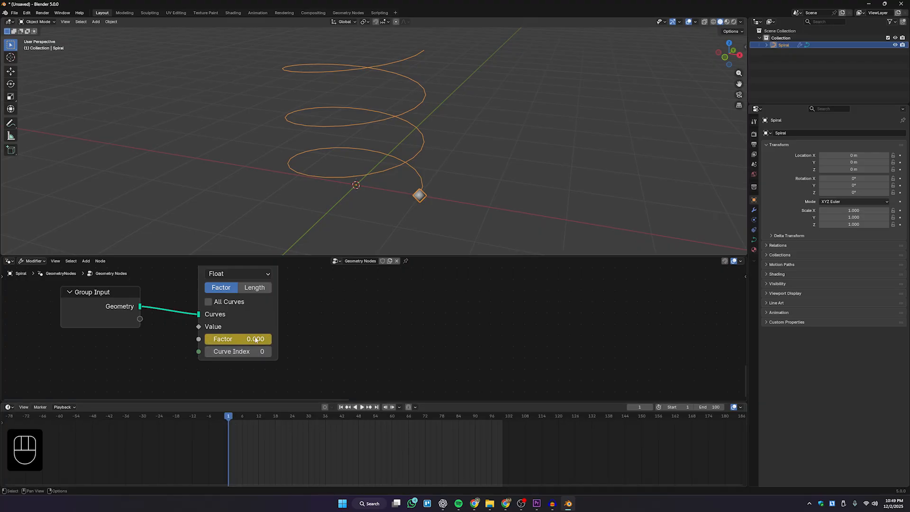
Go to frame 100, set Sample Curve's Factor to 1, and insert a keyframe on it.
{"action": "left_click_drag", "start_coordinate": [229, 417], "coordinate": [504, 417]}
{"action": "middle_click_drag", "start_coordinate": [483, 450], "coordinate": [442, 453]}
{"action": "left_click", "coordinate": [238, 338]}
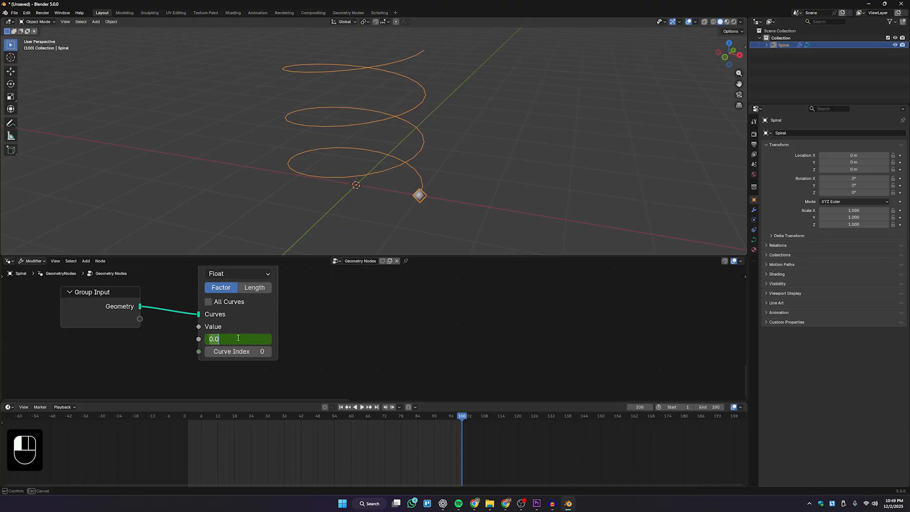
{"action": "type", "text": "1"}
{"action": "key", "text": "Return"}
{"action": "scroll", "coordinate": [234, 328], "scroll_direction": "up", "scroll_amount": 1}
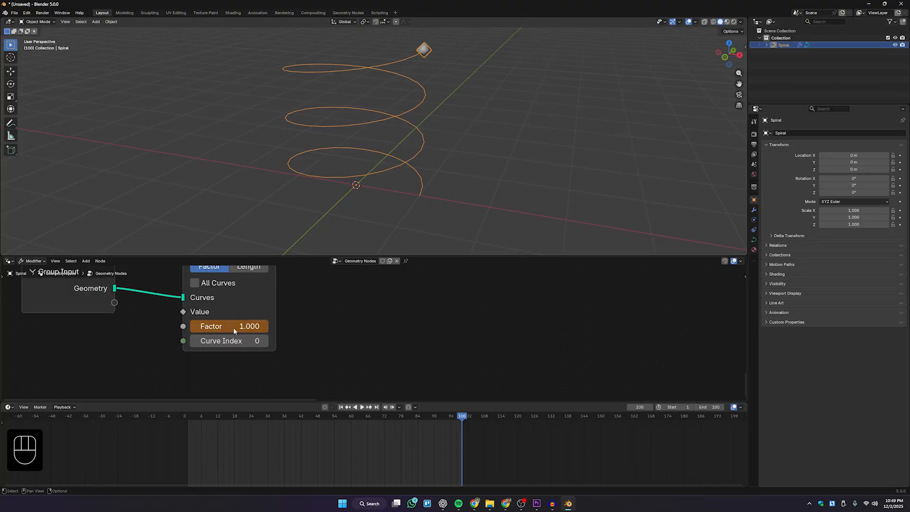
{"action": "key", "text": "i"}
Play the animation to check the point's travel along the spiral, stop it, and return to the first frame.
{"action": "left_click_drag", "start_coordinate": [462, 423], "coordinate": [297, 427]}
{"action": "key", "text": "space"}
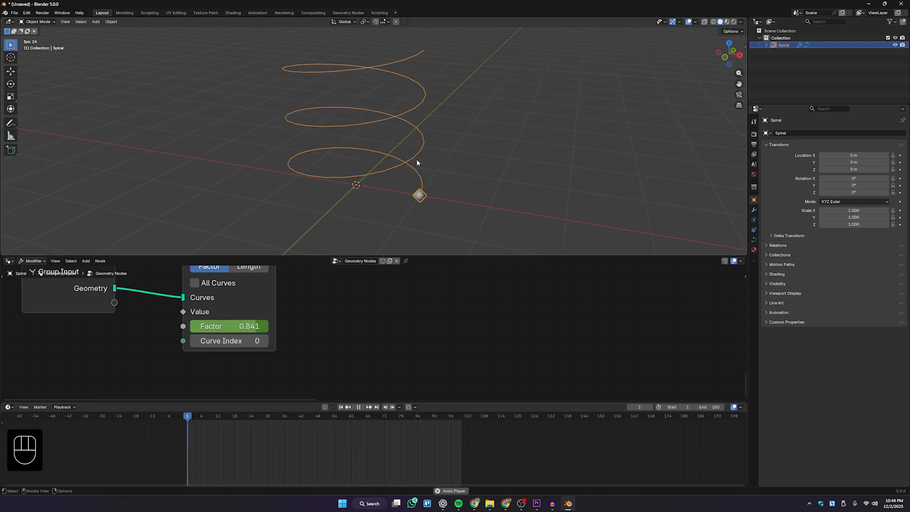
{"action": "key", "text": "space"}
{"action": "left_click", "coordinate": [342, 407]}
{"action": "scroll", "coordinate": [365, 346], "scroll_direction": "down", "scroll_amount": 10}
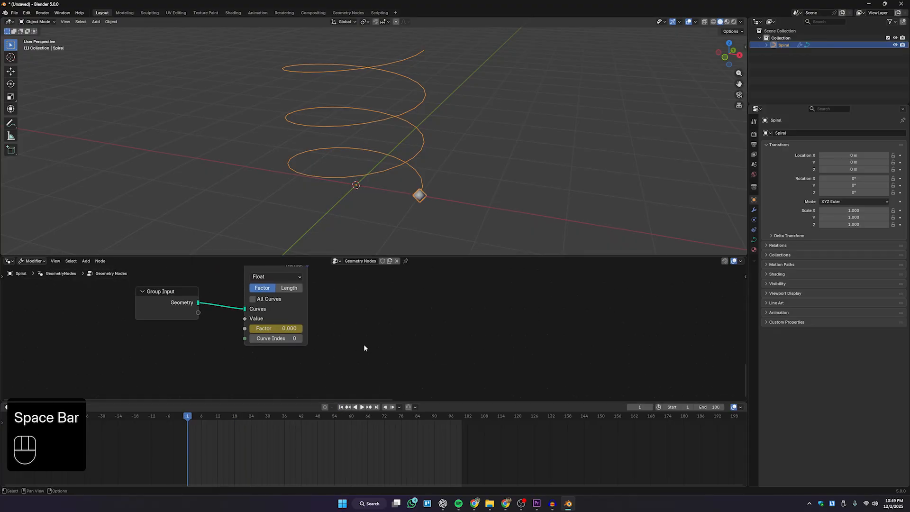
Enlarge the node editor and add a Join Geometry node below the simulation zone.
{"action": "scroll", "coordinate": [332, 346], "scroll_direction": "down", "scroll_amount": 4}
{"action": "middle_click_drag", "start_coordinate": [428, 337], "coordinate": [192, 393]}
{"action": "scroll", "coordinate": [182, 303], "scroll_direction": "up", "scroll_amount": 5}
{"action": "left_click", "coordinate": [181, 299]}
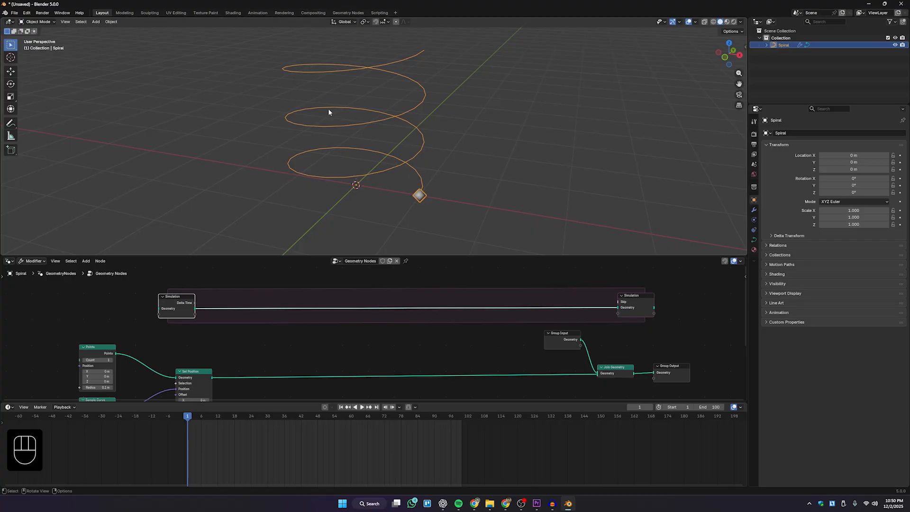
{"action": "middle_click_drag", "start_coordinate": [270, 349], "coordinate": [301, 337]}
{"action": "left_click_drag", "start_coordinate": [291, 255], "coordinate": [293, 218]}
{"action": "middle_click_drag", "start_coordinate": [285, 312], "coordinate": [265, 308]}
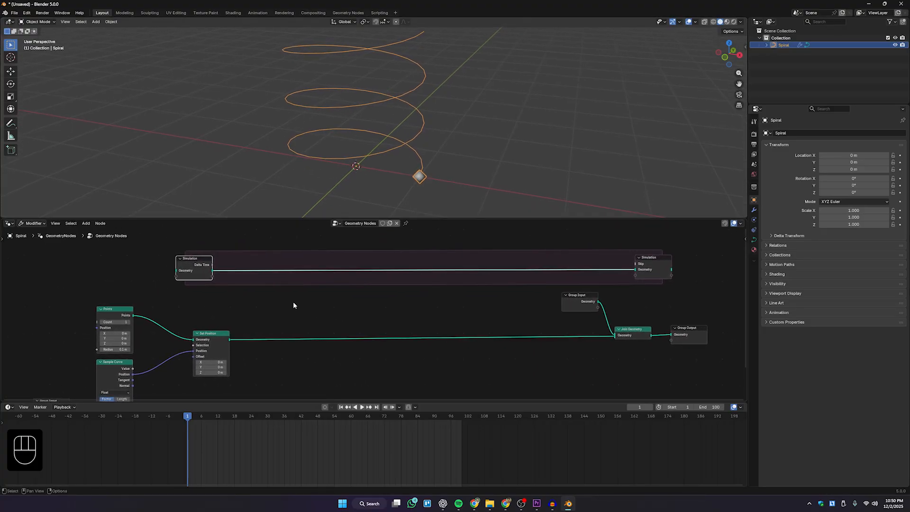
{"action": "key", "text": "shift+a"}
{"action": "left_click", "coordinate": [297, 313]}
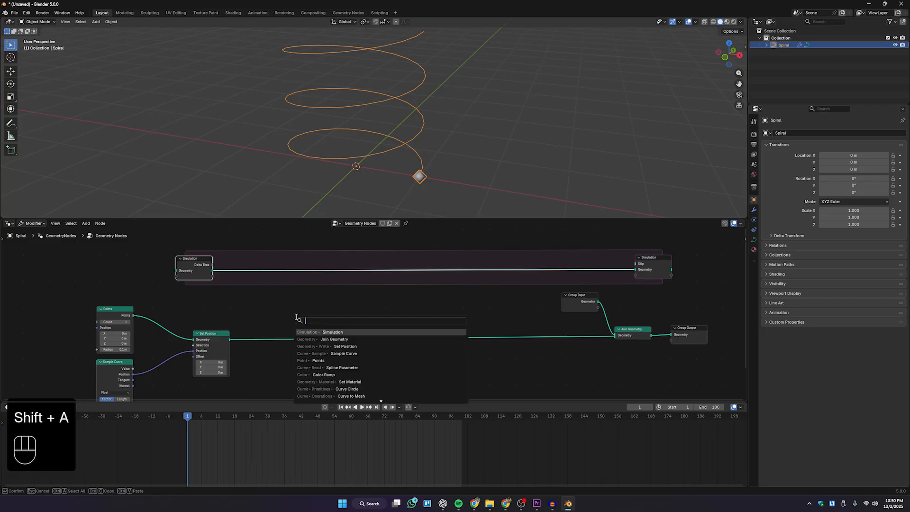
{"action": "left_click", "coordinate": [339, 340]}
{"action": "left_click", "coordinate": [273, 301]}
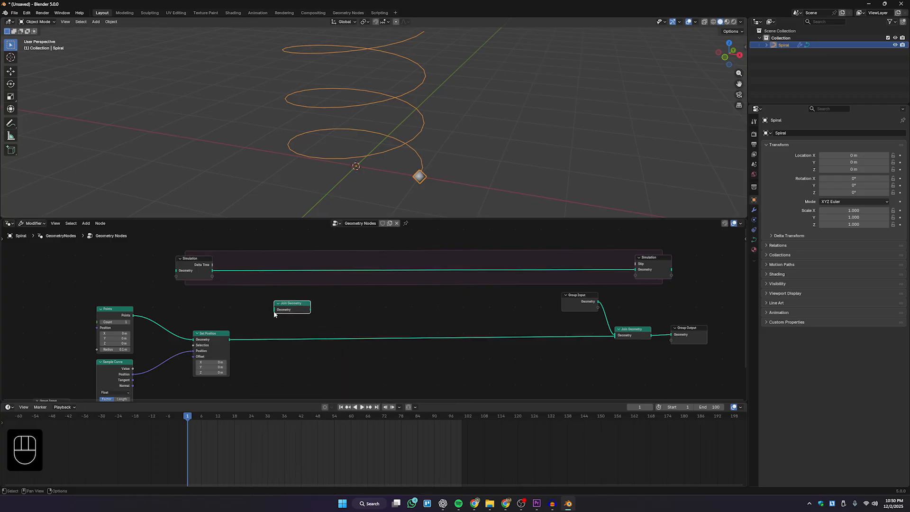
Connect the geometry outputs of Set Position and the simulation input node to the new Join Geometry node.
{"action": "scroll", "coordinate": [294, 318], "scroll_direction": "up", "scroll_amount": 2}
{"action": "scroll", "coordinate": [198, 352], "scroll_direction": "down", "scroll_amount": 3}
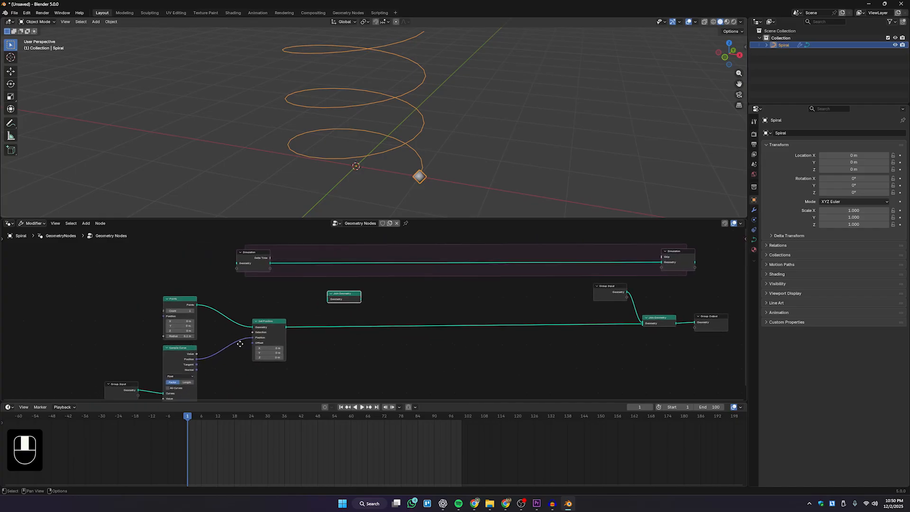
{"action": "left_click_drag", "start_coordinate": [252, 328], "coordinate": [294, 301]}
{"action": "middle_click_drag", "start_coordinate": [302, 303], "coordinate": [294, 320]}
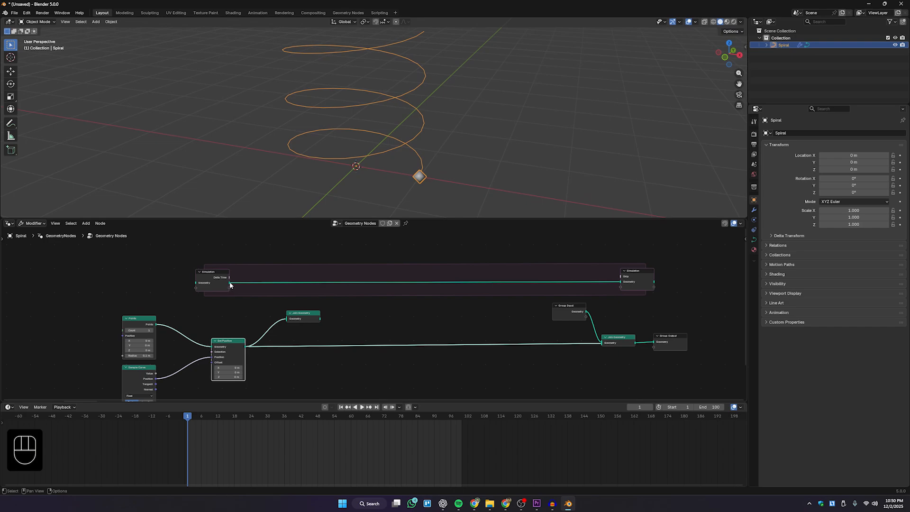
{"action": "left_click_drag", "start_coordinate": [230, 284], "coordinate": [286, 320]}
{"action": "scroll", "coordinate": [288, 331], "scroll_direction": "up", "scroll_amount": 3}
{"action": "scroll", "coordinate": [332, 340], "scroll_direction": "down", "scroll_amount": 2}
{"action": "middle_click_drag", "start_coordinate": [362, 342], "coordinate": [343, 339]}
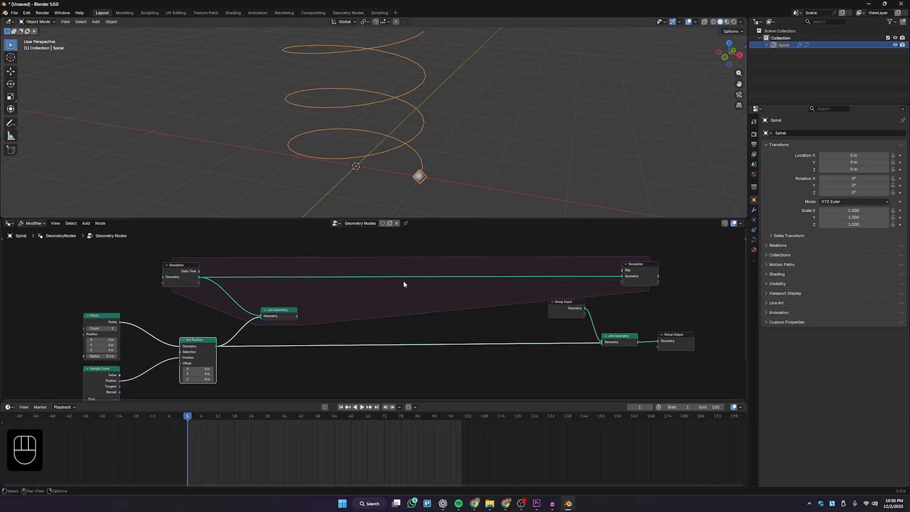
Cut the direct link between the two simulation nodes and the link from Set Position to the final Join Geometry.
{"action": "right_click_drag", "start_coordinate": [409, 270], "coordinate": [403, 291], "text": "ctrl"}
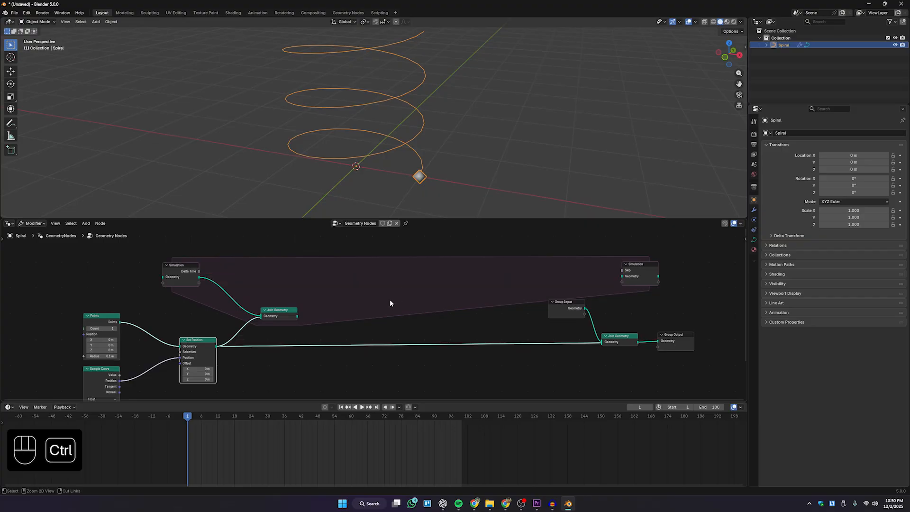
{"action": "mouse_move", "coordinate": [414, 322]}
{"action": "right_mouse_down", "text": "ctrl"}
{"action": "mouse_move", "coordinate": [417, 315]}
{"action": "mouse_move", "coordinate": [406, 371]}
{"action": "right_mouse_up", "text": "ctrl"}
{"action": "scroll", "coordinate": [372, 368], "scroll_direction": "down", "scroll_amount": 2}
Move the final Join Geometry, its Group Input and the Group Output beyond the simulation zone and feed the simulation's output geometry into that Join Geometry.
{"action": "left_click_drag", "start_coordinate": [615, 365], "coordinate": [609, 253]}
{"action": "scroll", "coordinate": [581, 328], "scroll_direction": "up", "scroll_amount": 2}
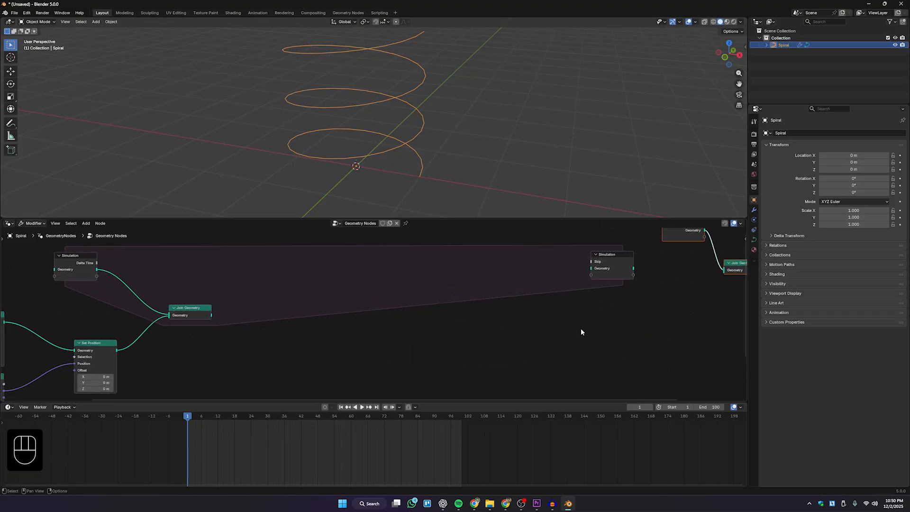
{"action": "middle_click_drag", "start_coordinate": [581, 328], "coordinate": [292, 347]}
{"action": "left_click", "coordinate": [407, 323]}
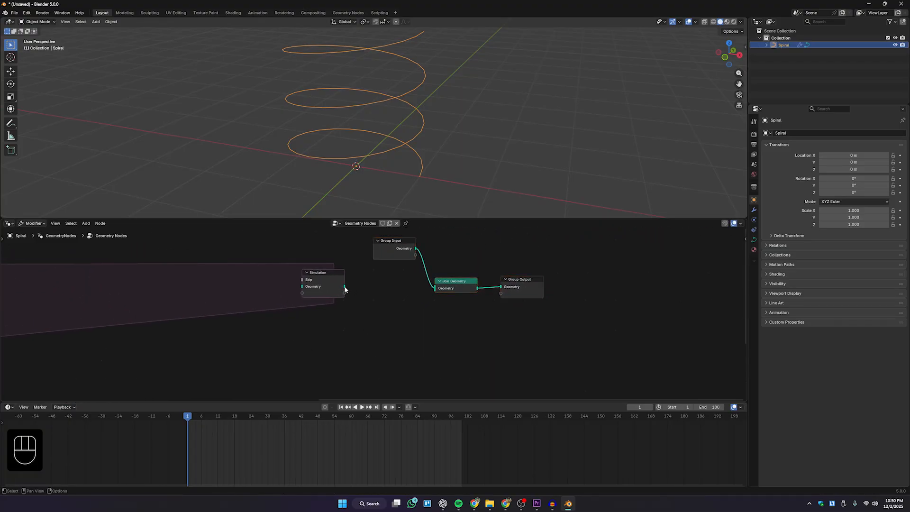
{"action": "left_click_drag", "start_coordinate": [345, 288], "coordinate": [434, 288]}
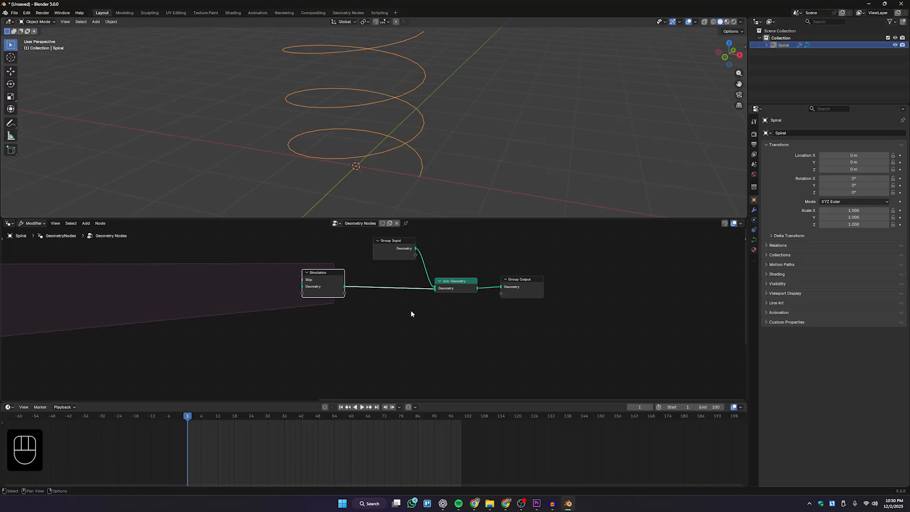
Connect the new Join Geometry to the simulation output node's Geometry and align it with the simulation input node inside the zone.
{"action": "scroll", "coordinate": [412, 315], "scroll_direction": "down", "scroll_amount": 1}
{"action": "middle_click_drag", "start_coordinate": [414, 322], "coordinate": [587, 343]}
{"action": "scroll", "coordinate": [580, 341], "scroll_direction": "down", "scroll_amount": 1}
{"action": "middle_click_drag", "start_coordinate": [414, 350], "coordinate": [449, 326]}
{"action": "scroll", "coordinate": [361, 326], "scroll_direction": "up", "scroll_amount": 1}
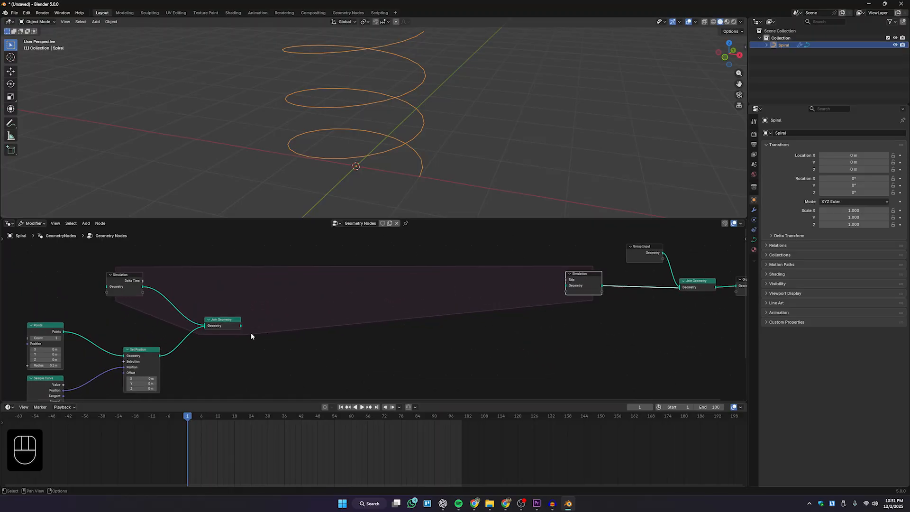
{"action": "left_click_drag", "start_coordinate": [241, 326], "coordinate": [569, 287]}
{"action": "left_click_drag", "start_coordinate": [214, 321], "coordinate": [199, 287]}
{"action": "scroll", "coordinate": [212, 347], "scroll_direction": "down", "scroll_amount": 1}
{"action": "middle_click_drag", "start_coordinate": [212, 349], "coordinate": [208, 331]}
{"action": "scroll", "coordinate": [257, 301], "scroll_direction": "up", "scroll_amount": 2}
{"action": "middle_click_drag", "start_coordinate": [257, 301], "coordinate": [278, 312]}
{"action": "left_click_drag", "start_coordinate": [174, 276], "coordinate": [172, 280]}
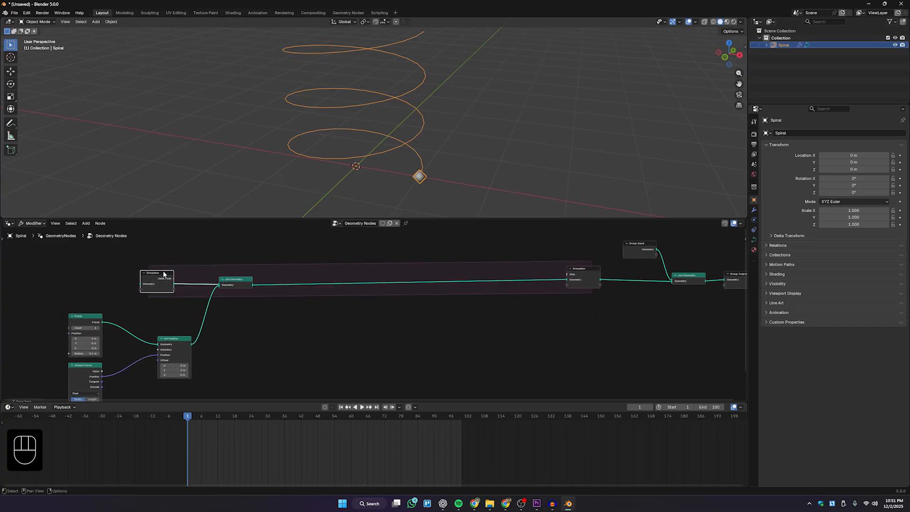
Play the animation to check the trail of points along the spiral, stop it near the last frame, and inspect the result.
{"action": "key", "text": "space"}
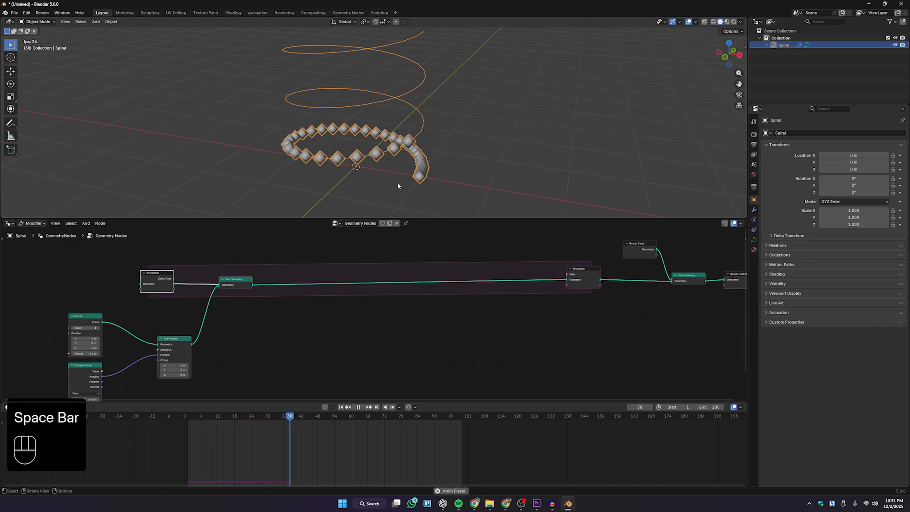
{"action": "key", "text": "space"}
{"action": "key", "text": "space"}
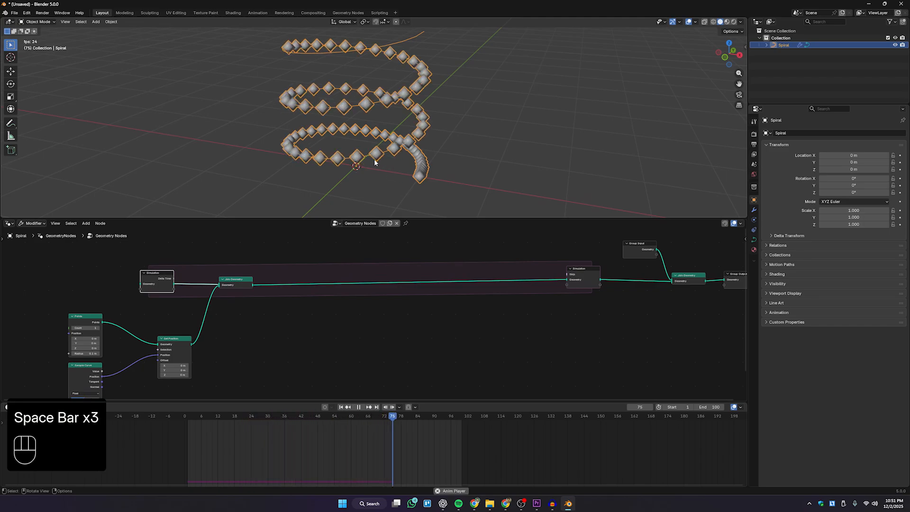
{"action": "key", "text": "space"}
{"action": "middle_click_drag", "start_coordinate": [381, 158], "coordinate": [332, 178]}
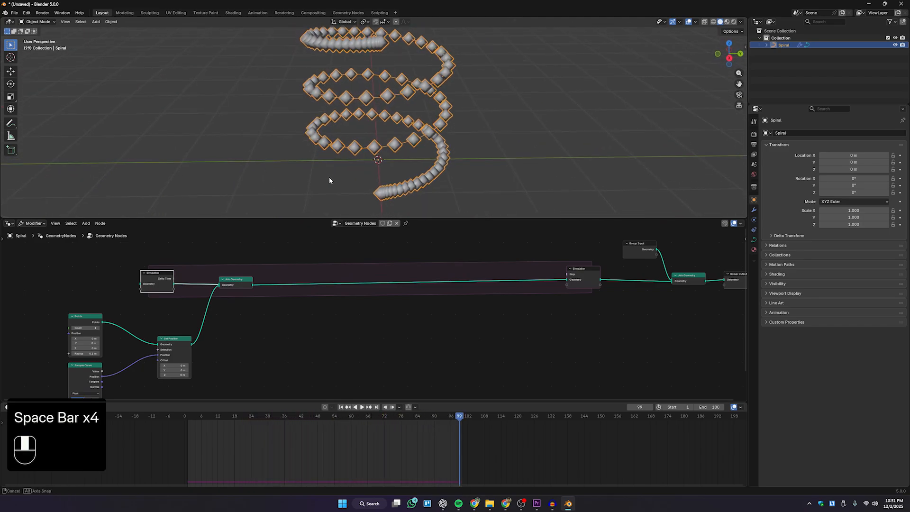
{"action": "middle_click_drag", "start_coordinate": [88, 337], "coordinate": [126, 321]}
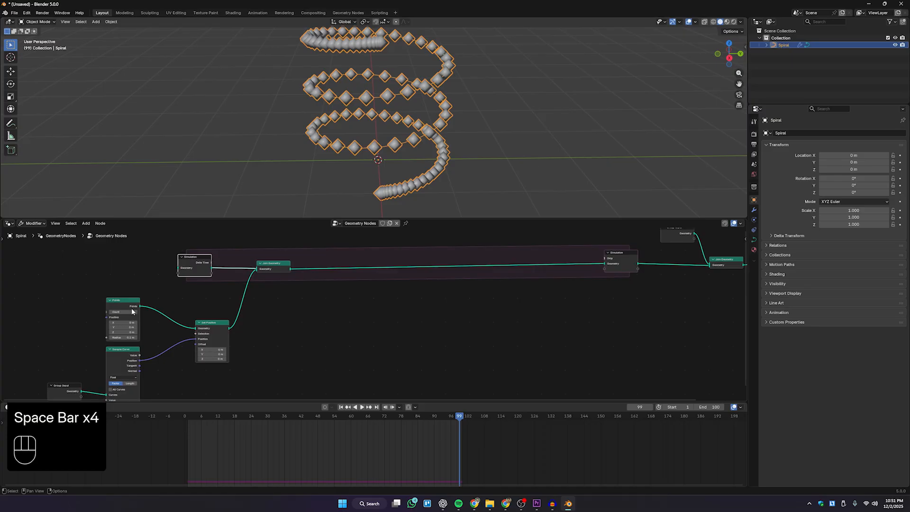
{"action": "mouse_move", "coordinate": [389, 176]}
{"action": "middle_mouse_down"}
{"action": "mouse_move", "coordinate": [425, 194]}
{"action": "mouse_move", "coordinate": [388, 154]}
{"action": "mouse_move", "coordinate": [379, 171]}
{"action": "middle_mouse_up"}
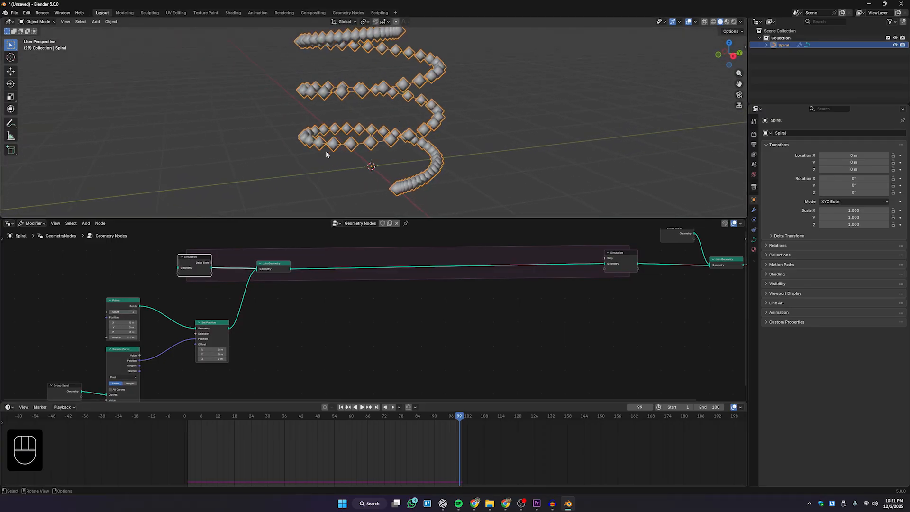
{"action": "middle_click_drag", "start_coordinate": [326, 154], "coordinate": [421, 168]}
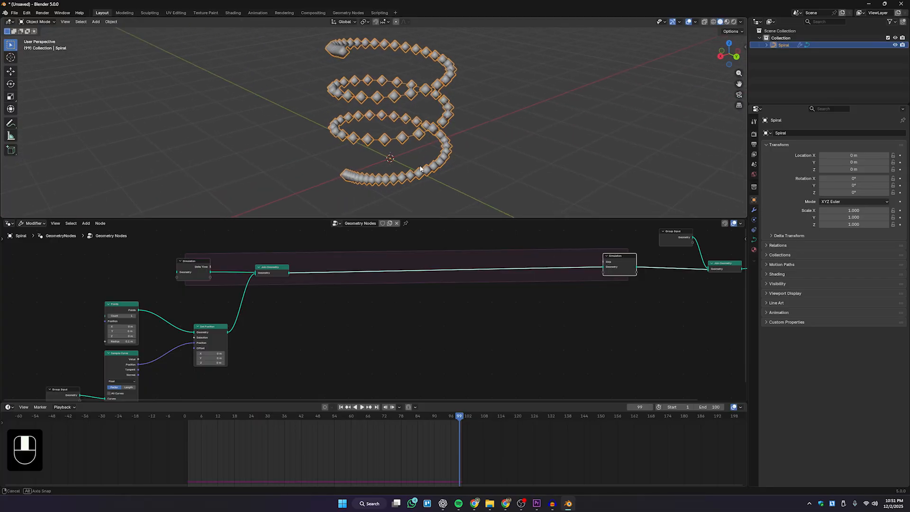
Group the Points, Sample Curve, Set Position and their Group Input nodes in a frame labelled "Points Setup".
{"action": "scroll", "coordinate": [465, 332], "scroll_direction": "down", "scroll_amount": 2}
{"action": "middle_click_drag", "start_coordinate": [468, 334], "coordinate": [407, 332]}
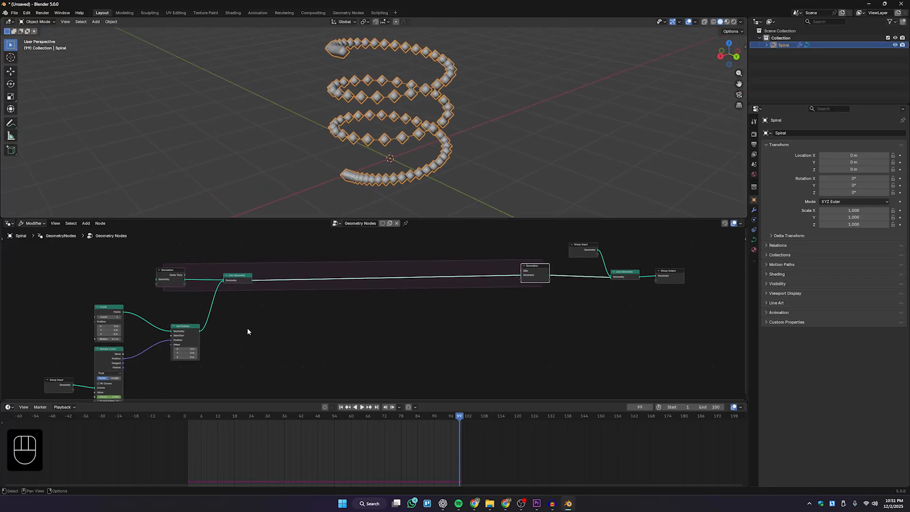
{"action": "scroll", "coordinate": [247, 330], "scroll_direction": "down", "scroll_amount": 1}
{"action": "middle_click_drag", "start_coordinate": [200, 363], "coordinate": [326, 320]}
{"action": "left_click_drag", "start_coordinate": [341, 363], "coordinate": [161, 256]}
{"action": "middle_click_drag", "start_coordinate": [281, 299], "coordinate": [259, 312]}
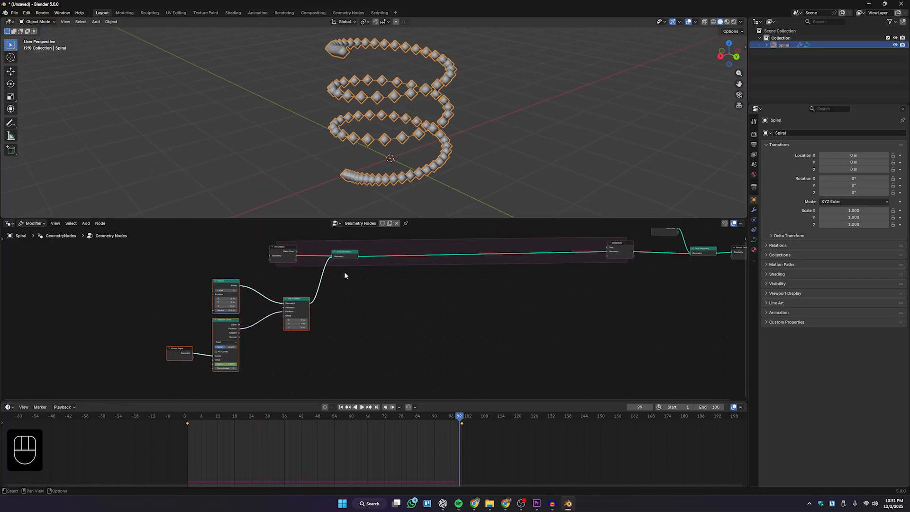
{"action": "key", "text": "shift+p"}
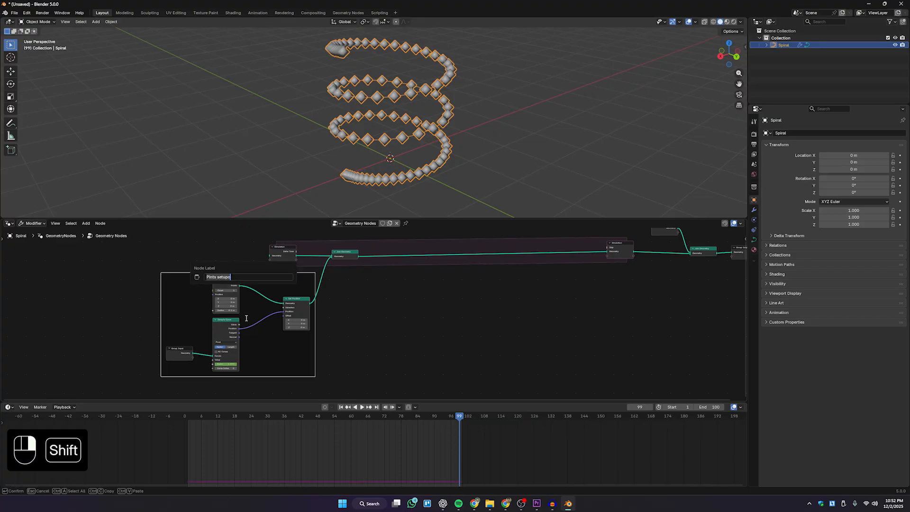
{"action": "type", "text": "Pin"}
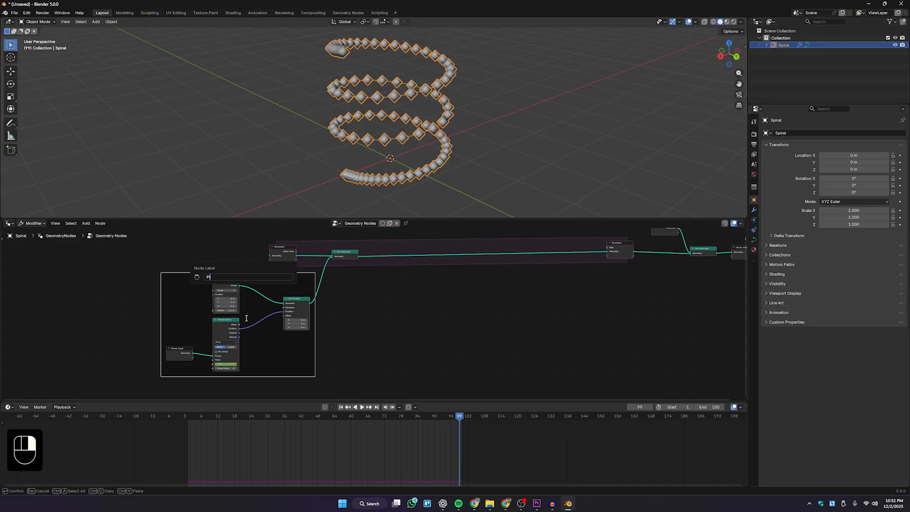
{"action": "key", "text": "BackSpace"}
{"action": "type", "text": "oints Setpu"}
{"action": "key", "text": "BackSpace"}
{"action": "key", "text": "BackSpace"}
{"action": "type", "text": "up"}
{"action": "key", "text": "Return"}
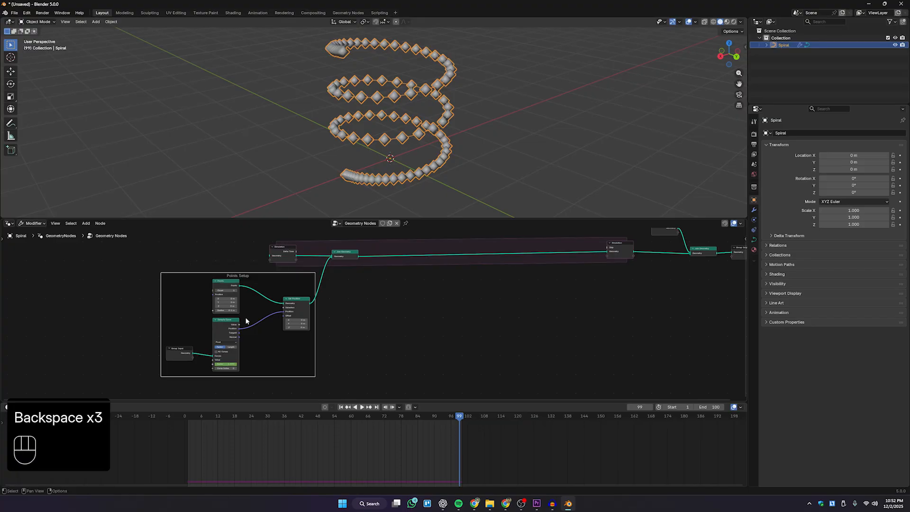
Review the simulation node chain and examine the point trail on the spiral from several angles.
{"action": "middle_click_drag", "start_coordinate": [296, 350], "coordinate": [242, 363]}
{"action": "middle_click_drag", "start_coordinate": [265, 342], "coordinate": [193, 347]}
{"action": "middle_click_drag", "start_coordinate": [276, 304], "coordinate": [243, 333]}
{"action": "middle_click_drag", "start_coordinate": [337, 302], "coordinate": [369, 309]}
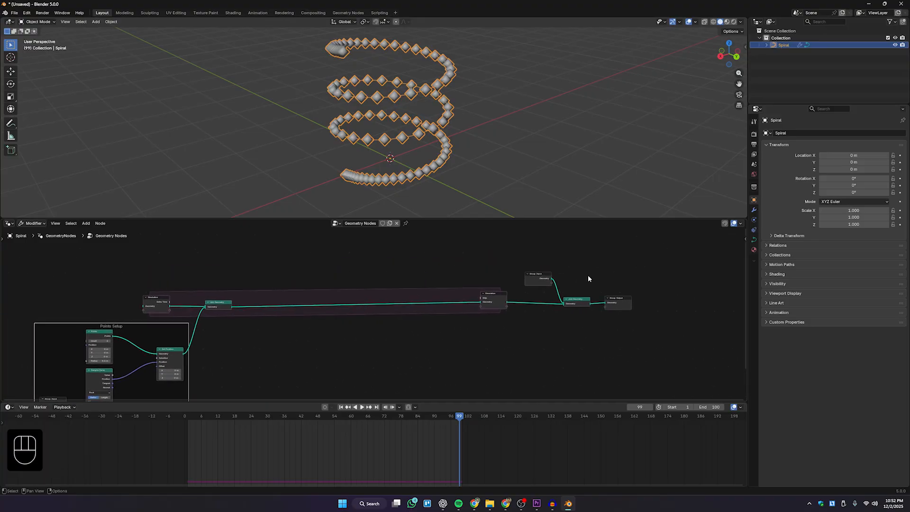
{"action": "left_click", "coordinate": [535, 276]}
{"action": "mouse_move", "coordinate": [293, 326]}
{"action": "middle_mouse_down"}
{"action": "mouse_move", "coordinate": [323, 324]}
{"action": "mouse_move", "coordinate": [304, 327]}
{"action": "middle_mouse_up"}
{"action": "scroll", "coordinate": [324, 323], "scroll_direction": "up", "scroll_amount": 4}
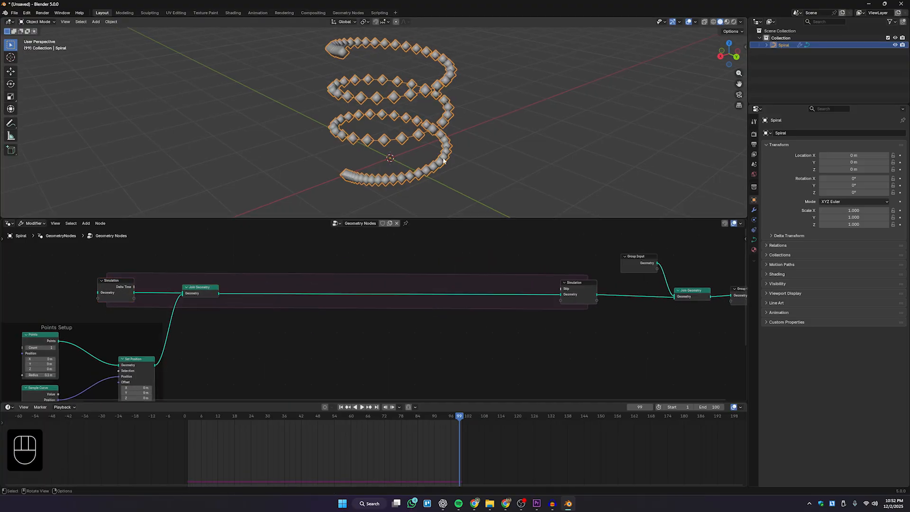
{"action": "middle_click_drag", "start_coordinate": [443, 162], "coordinate": [441, 170]}
{"action": "middle_click_drag", "start_coordinate": [379, 145], "coordinate": [358, 172]}
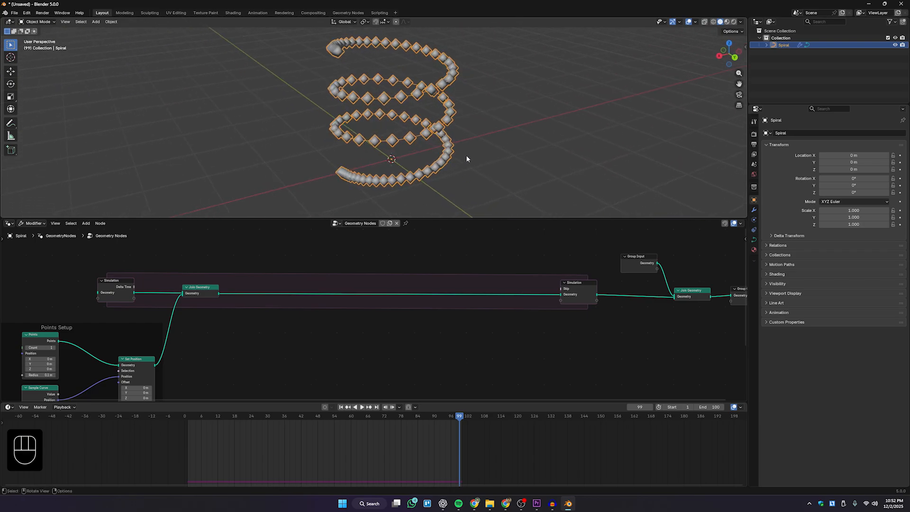
{"action": "middle_click_drag", "start_coordinate": [385, 79], "coordinate": [395, 154]}
{"action": "middle_click_drag", "start_coordinate": [378, 122], "coordinate": [363, 184]}
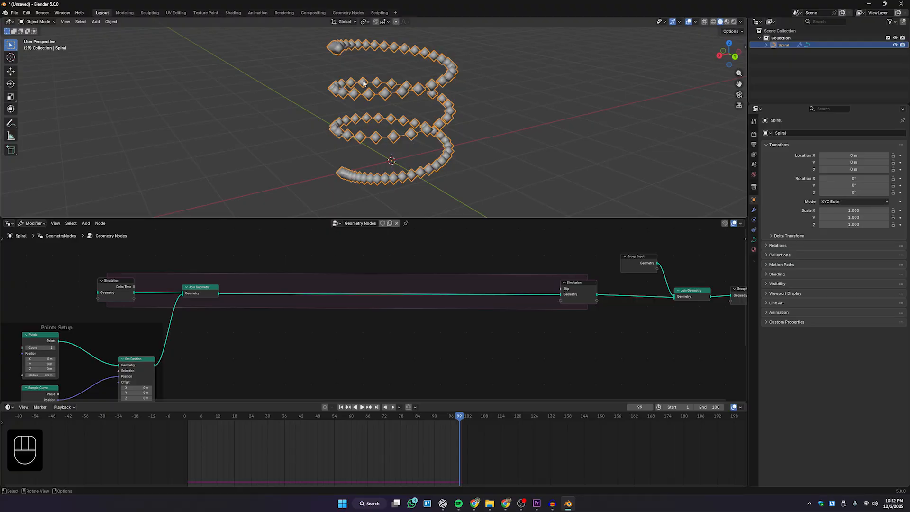
{"action": "middle_click_drag", "start_coordinate": [332, 70], "coordinate": [352, 116]}
{"action": "middle_click_drag", "start_coordinate": [385, 154], "coordinate": [393, 134]}
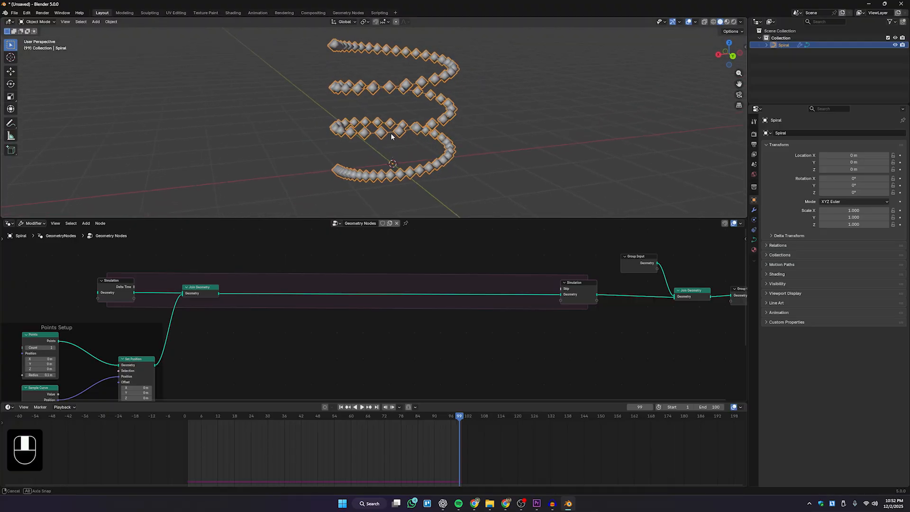
{"action": "scroll", "coordinate": [379, 161], "scroll_direction": "down", "scroll_amount": 2}
Insert a Store Named Attribute node after Join Geometry inside the simulation zone.
{"action": "key", "text": "shift+a"}
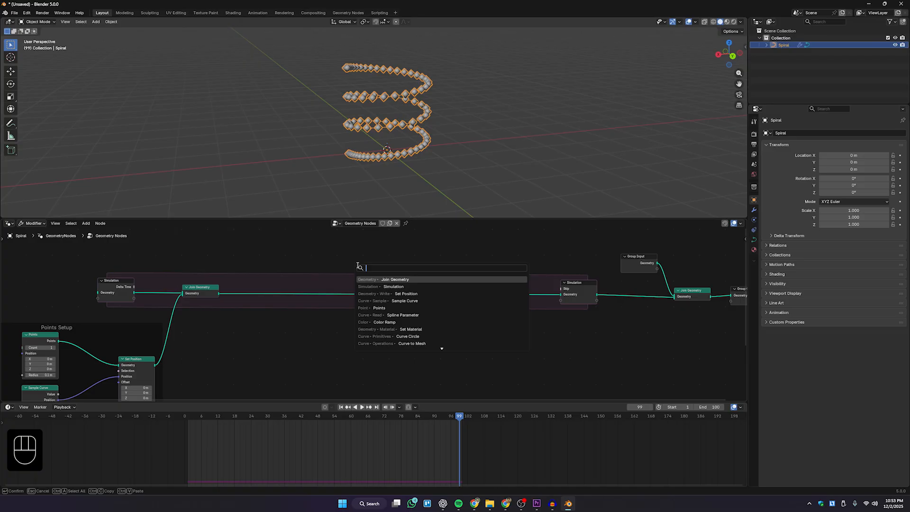
{"action": "type", "text": "store"}
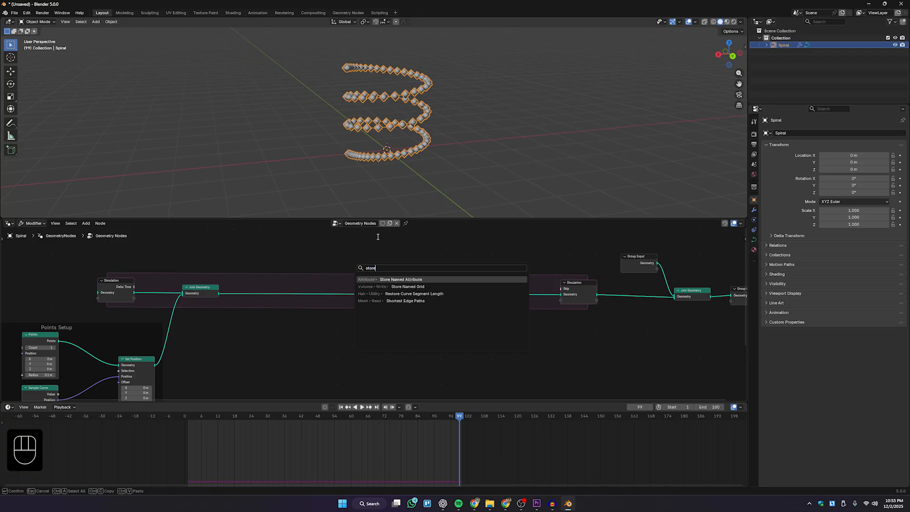
{"action": "left_click", "coordinate": [393, 281]}
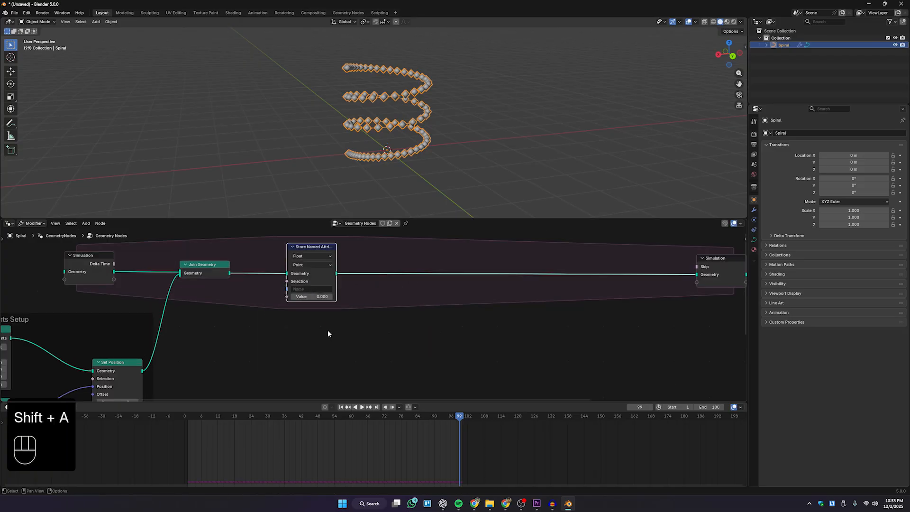
Add a Math node set to Add and place it below the Store Named Attribute node.
{"action": "key", "text": "shift+a"}
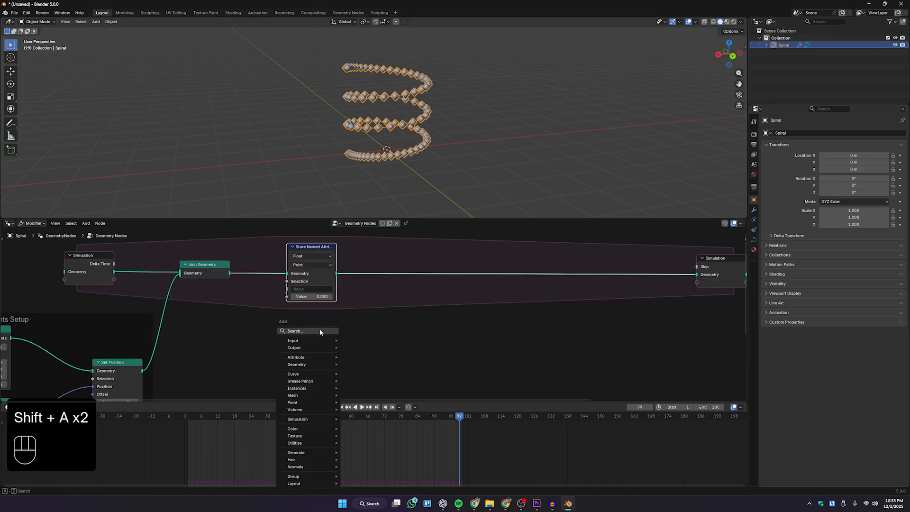
{"action": "type", "text": "add"}
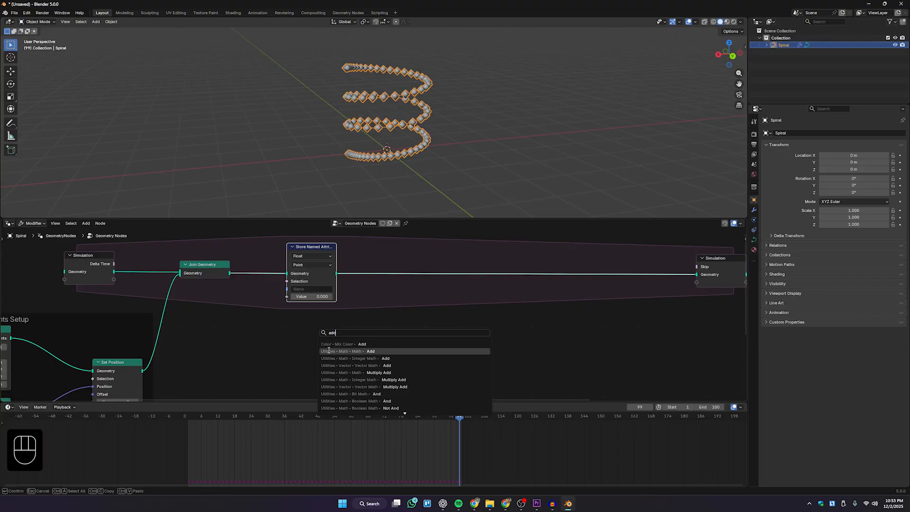
{"action": "left_click", "coordinate": [369, 353]}
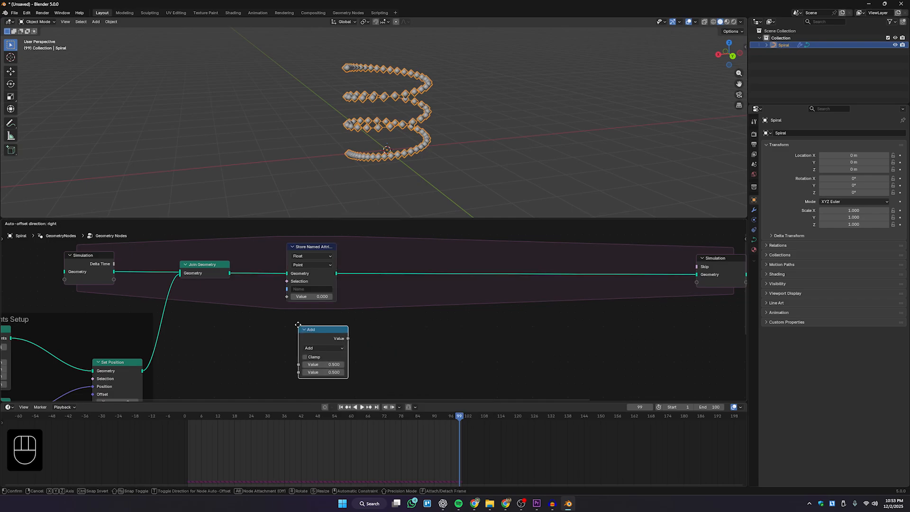
{"action": "left_click", "coordinate": [311, 332]}
{"action": "scroll", "coordinate": [396, 325], "scroll_direction": "down", "scroll_amount": 1}
{"action": "scroll", "coordinate": [396, 325], "scroll_direction": "down", "scroll_amount": 1}
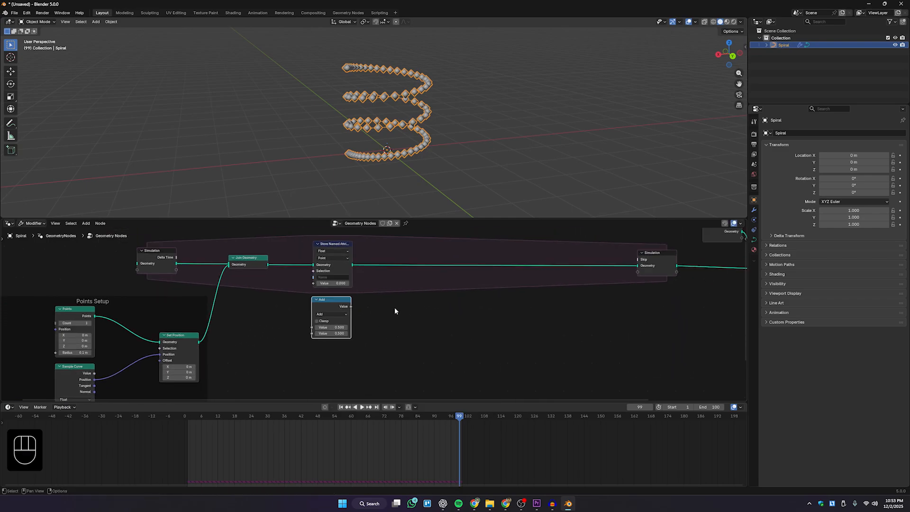
Add a Named Attribute node and place it directly below the Add node.
{"action": "key", "text": "shift+a"}
{"action": "left_click", "coordinate": [401, 303]}
{"action": "type", "text": "name"}
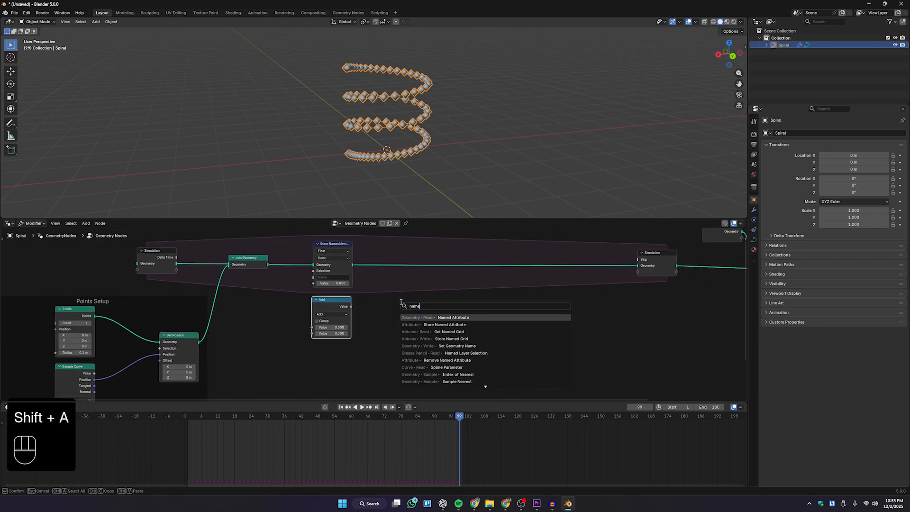
{"action": "left_click", "coordinate": [435, 317]}
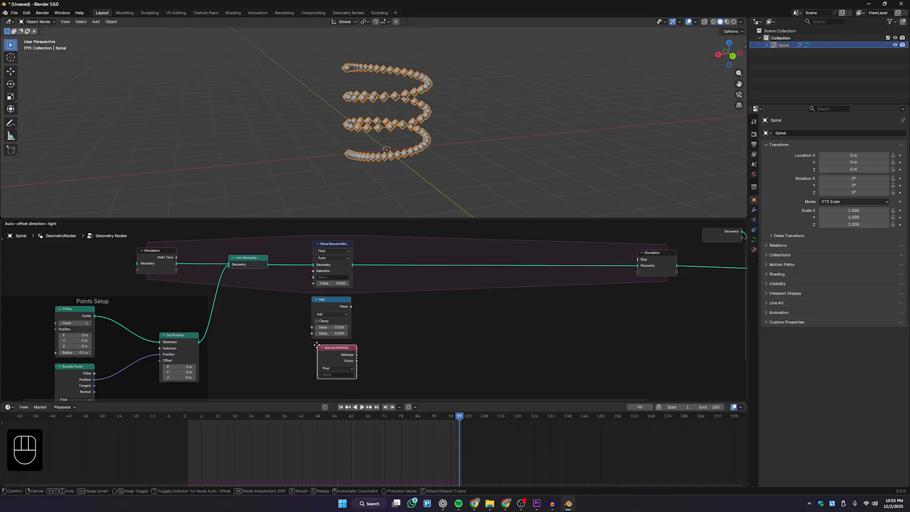
{"action": "left_click", "coordinate": [313, 347]}
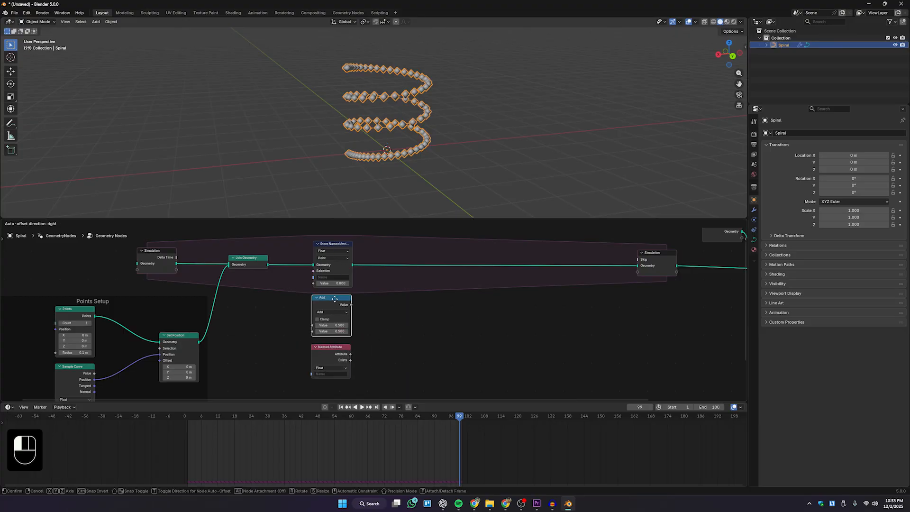
Set the data type of both the Store Named Attribute and Named Attribute nodes to Integer.
{"action": "scroll", "coordinate": [341, 350], "scroll_direction": "up", "scroll_amount": 2}
{"action": "scroll", "coordinate": [341, 350], "scroll_direction": "up", "scroll_amount": 1}
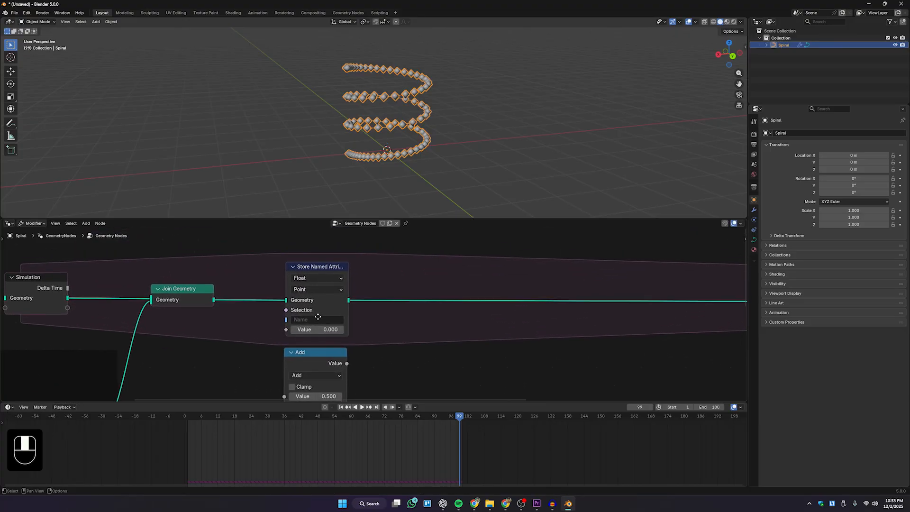
{"action": "left_click", "coordinate": [327, 284]}
{"action": "left_click", "coordinate": [304, 313]}
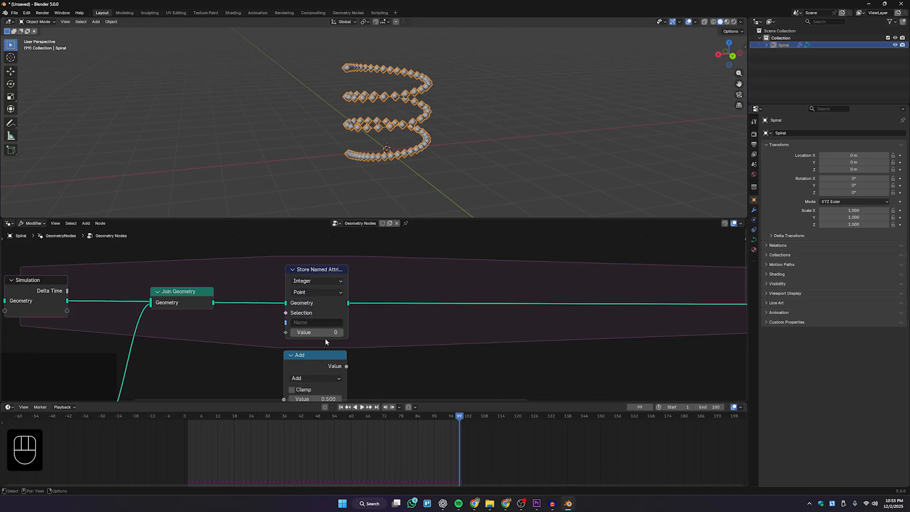
{"action": "scroll", "coordinate": [325, 332], "scroll_direction": "down", "scroll_amount": 5, "text": "shift"}
{"action": "scroll", "coordinate": [322, 321], "scroll_direction": "down", "scroll_amount": 3, "text": "shift"}
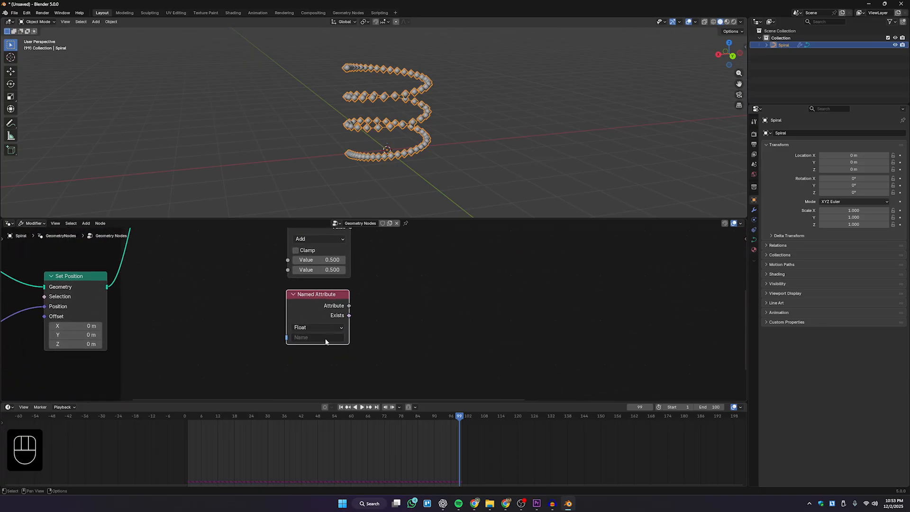
{"action": "left_click", "coordinate": [323, 327]}
{"action": "left_click", "coordinate": [311, 360]}
Name the attribute in the Store Named Attribute node "Life".
{"action": "scroll", "coordinate": [345, 356], "scroll_direction": "up", "scroll_amount": 6, "text": "shift"}
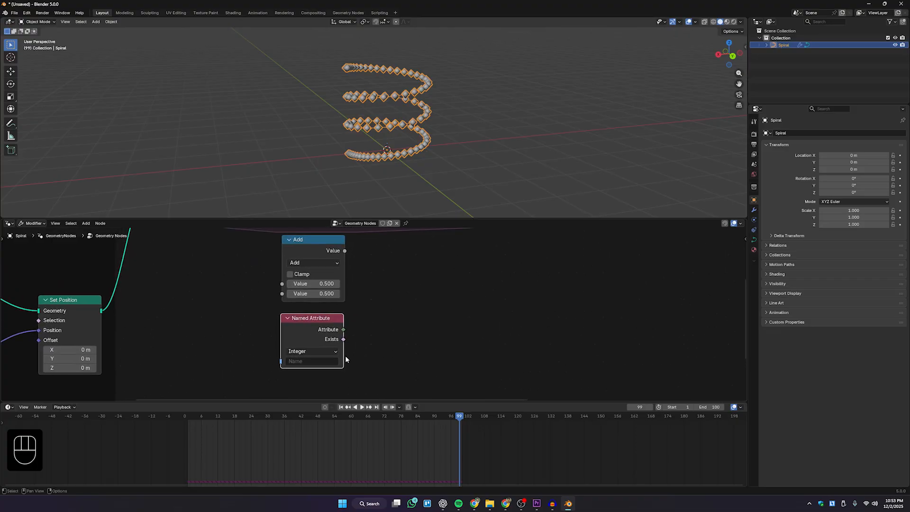
{"action": "left_click", "coordinate": [329, 317]}
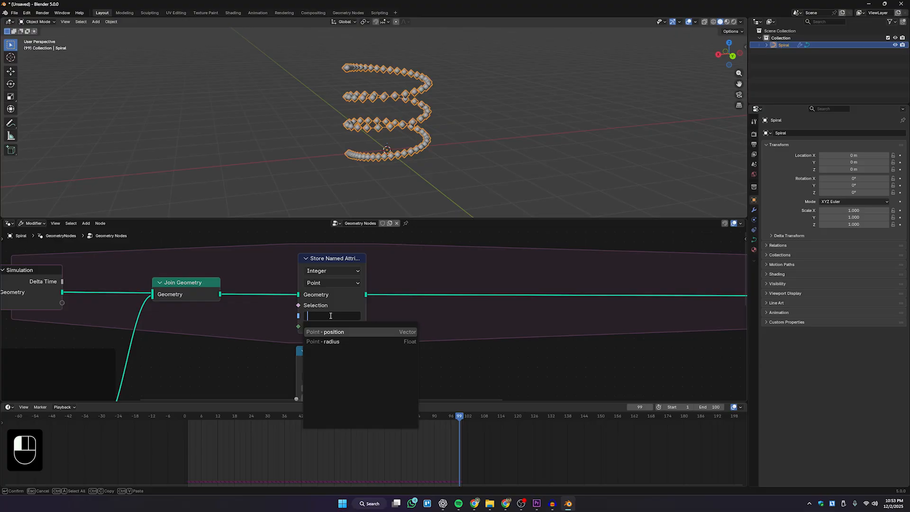
{"action": "type", "text": "Life"}
{"action": "key", "text": "Return"}
{"action": "scroll", "coordinate": [349, 311], "scroll_direction": "down", "scroll_amount": 2, "text": "shift"}
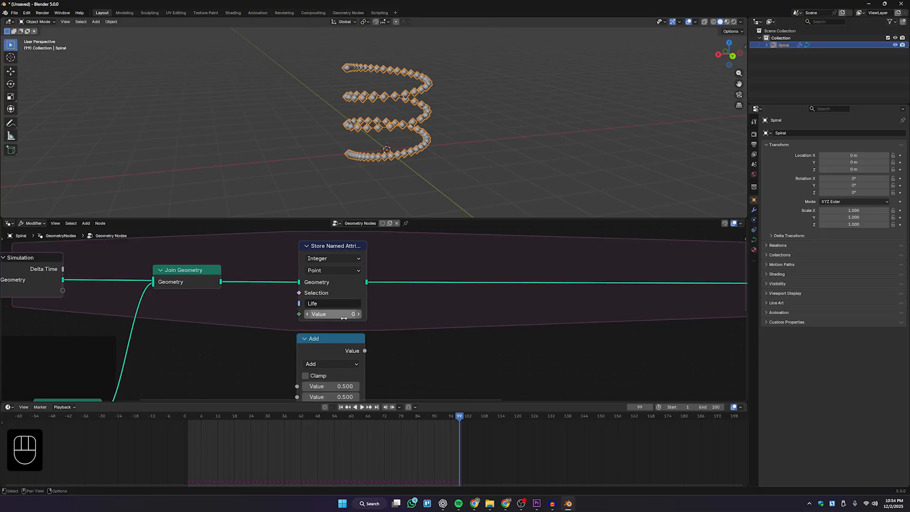
Link the Add node's result to Store Named Attribute's Value, and the Named Attribute output to the Add node's second Value.
{"action": "middle_click_drag", "start_coordinate": [349, 311], "coordinate": [343, 303]}
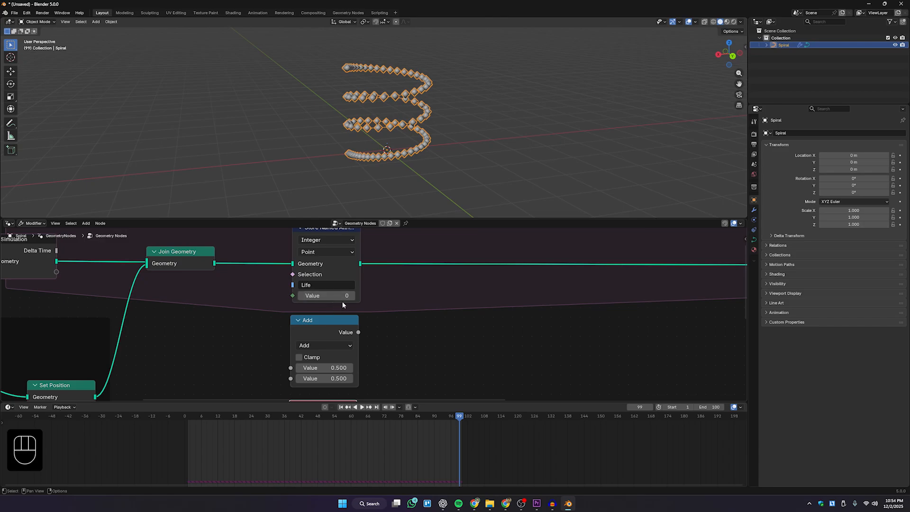
{"action": "mouse_move", "coordinate": [365, 343]}
{"action": "middle_mouse_down"}
{"action": "mouse_move", "coordinate": [368, 275]}
{"action": "mouse_move", "coordinate": [364, 335]}
{"action": "middle_mouse_up"}
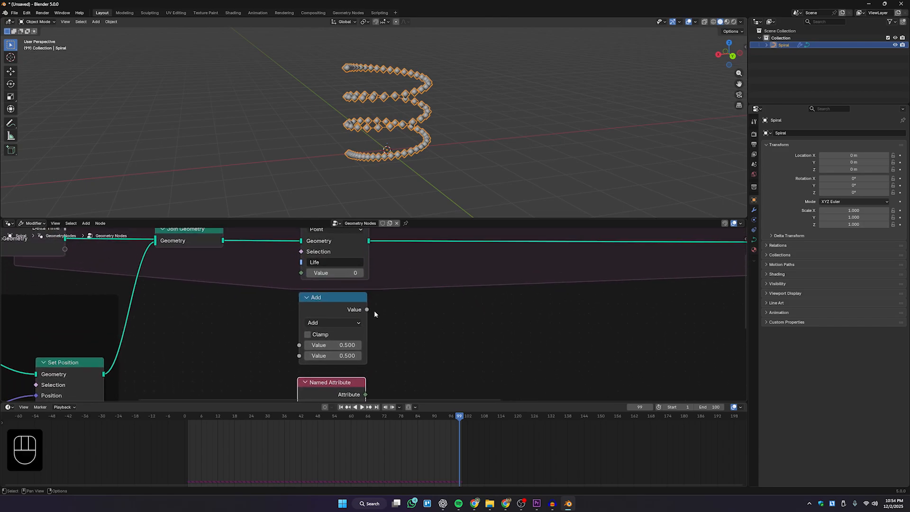
{"action": "left_click_drag", "start_coordinate": [368, 310], "coordinate": [301, 273]}
{"action": "middle_click_drag", "start_coordinate": [333, 350], "coordinate": [334, 282]}
{"action": "middle_click_drag", "start_coordinate": [363, 336], "coordinate": [358, 342]}
{"action": "left_click_drag", "start_coordinate": [361, 331], "coordinate": [293, 294]}
Set the first Value of the Add node to 1.
{"action": "middle_click_drag", "start_coordinate": [294, 295], "coordinate": [299, 317]}
{"action": "left_click", "coordinate": [332, 306]}
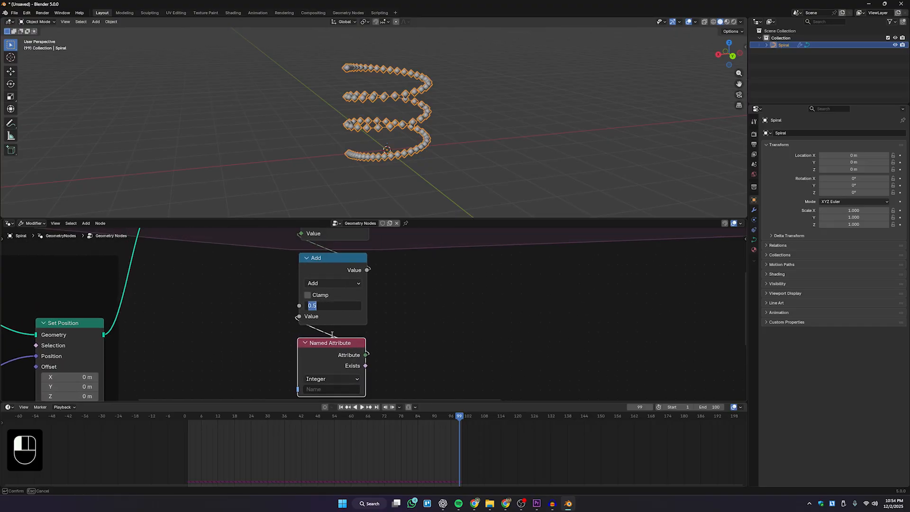
{"action": "type", "text": "1"}
{"action": "key", "text": "Return"}
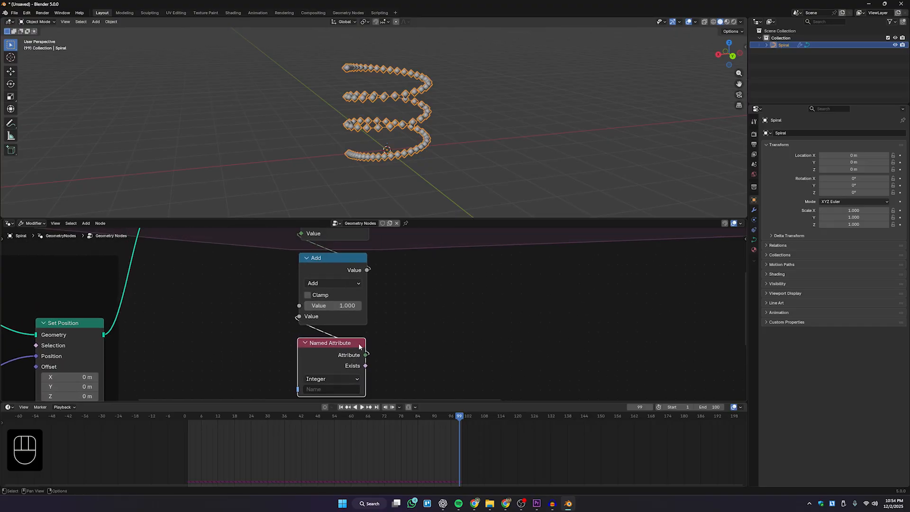
Join the timeline area into the node editor so the node editor takes over its space.
{"action": "scroll", "coordinate": [358, 343], "scroll_direction": "down", "scroll_amount": 2}
{"action": "right_click", "coordinate": [445, 402]}
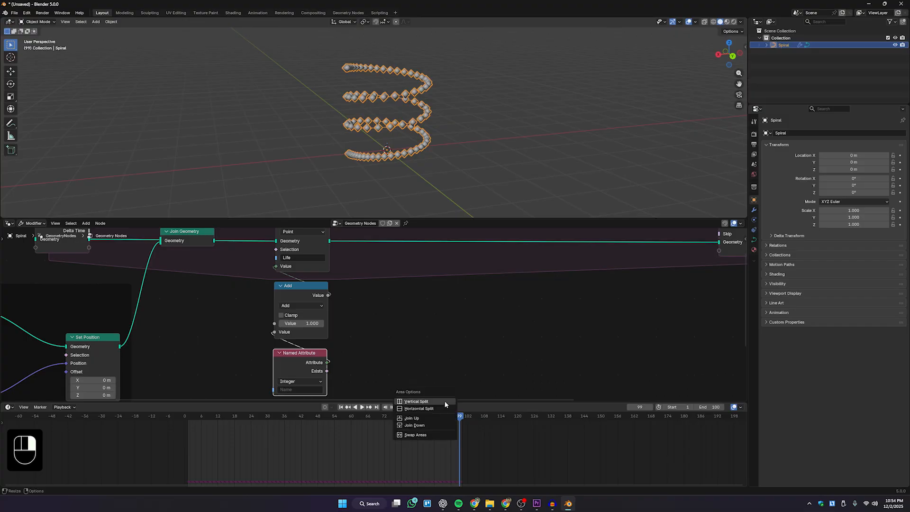
{"action": "left_click", "coordinate": [432, 425]}
Tidy the Add and Named Attribute nodes and choose the Life attribute as the Named Attribute node's name.
{"action": "middle_click_drag", "start_coordinate": [394, 380], "coordinate": [353, 393]}
{"action": "scroll", "coordinate": [326, 396], "scroll_direction": "up", "scroll_amount": 2}
{"action": "left_click_drag", "start_coordinate": [251, 418], "coordinate": [252, 414]}
{"action": "left_click_drag", "start_coordinate": [248, 340], "coordinate": [247, 339]}
{"action": "middle_click_drag", "start_coordinate": [237, 470], "coordinate": [234, 464]}
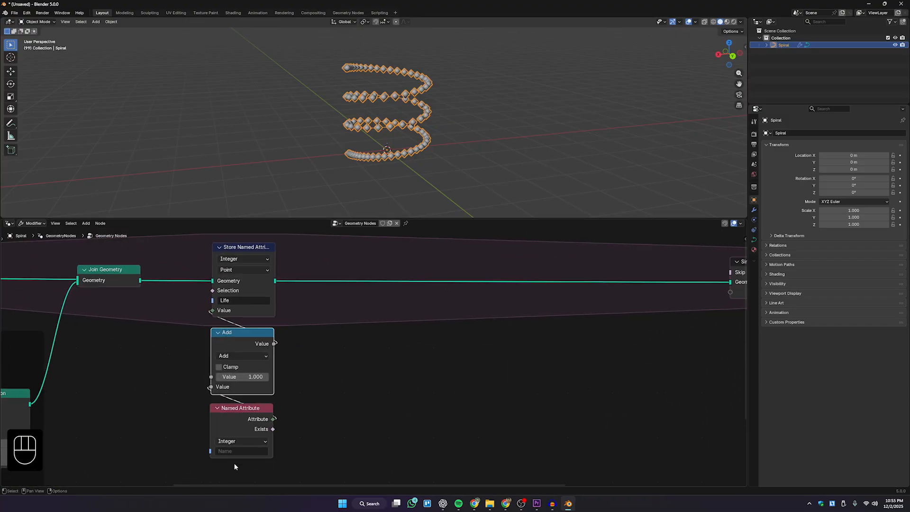
{"action": "left_click", "coordinate": [237, 451]}
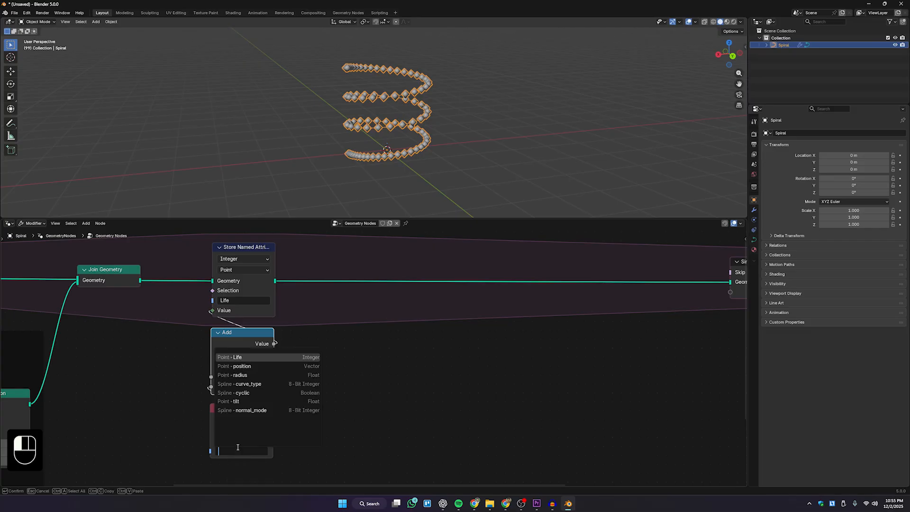
{"action": "left_click", "coordinate": [243, 357]}
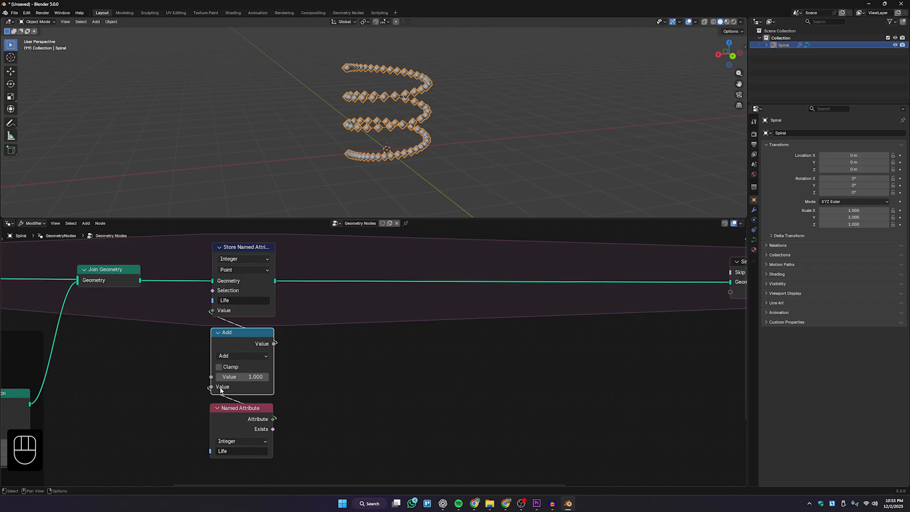
Review how the Named Attribute, Add and Store Named Attribute nodes update Life between the simulation input and output.
{"action": "scroll", "coordinate": [255, 440], "scroll_direction": "down", "scroll_amount": 3}
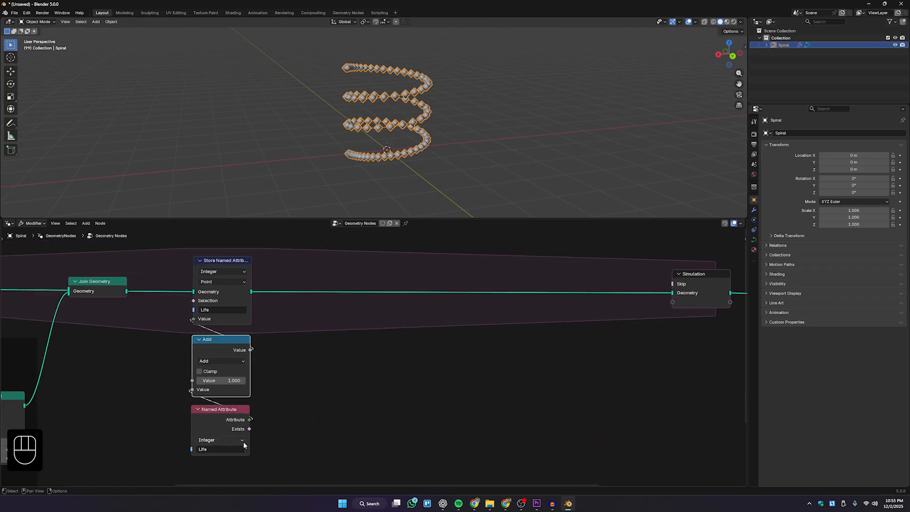
{"action": "middle_click_drag", "start_coordinate": [244, 442], "coordinate": [249, 443]}
{"action": "middle_click_drag", "start_coordinate": [208, 315], "coordinate": [220, 308]}
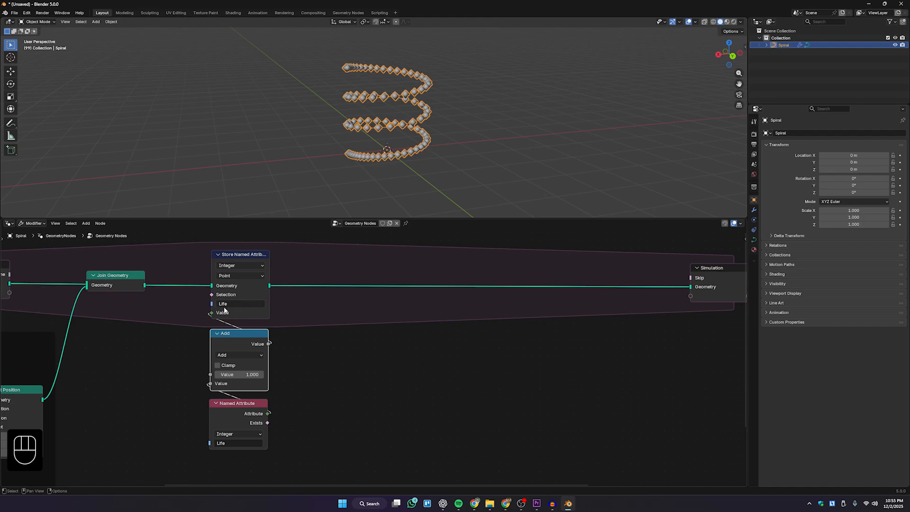
{"action": "middle_click_drag", "start_coordinate": [260, 376], "coordinate": [277, 378]}
{"action": "middle_click_drag", "start_coordinate": [61, 334], "coordinate": [82, 333]}
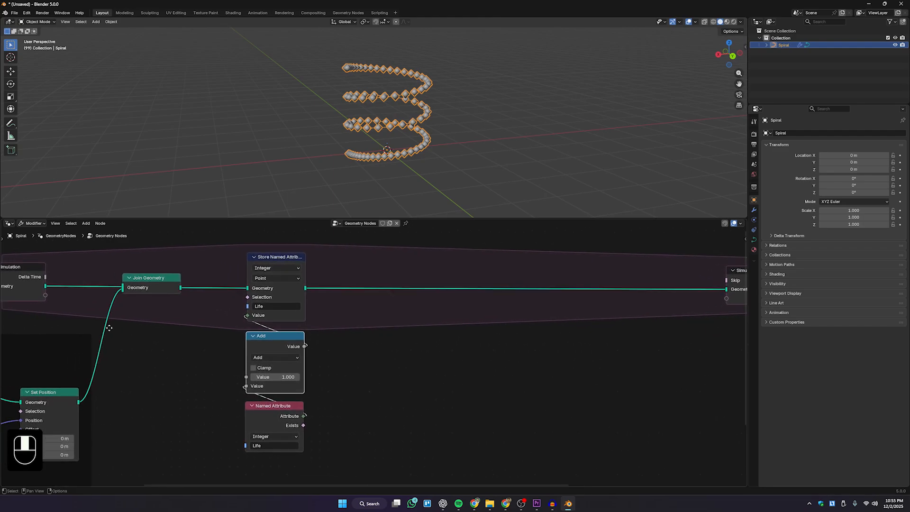
{"action": "scroll", "coordinate": [80, 338], "scroll_direction": "down", "scroll_amount": 1}
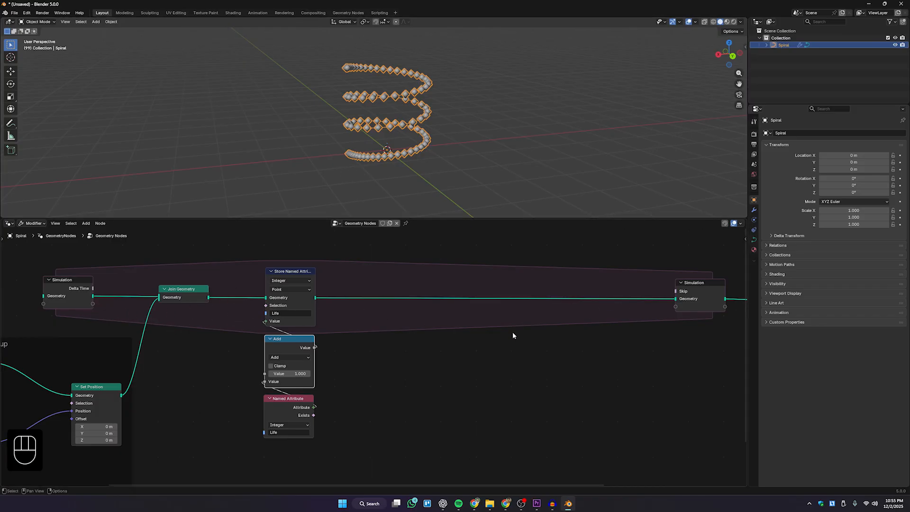
{"action": "scroll", "coordinate": [361, 348], "scroll_direction": "up", "scroll_amount": 2}
{"action": "mouse_move", "coordinate": [283, 336]}
{"action": "middle_mouse_down"}
{"action": "mouse_move", "coordinate": [270, 343]}
{"action": "mouse_move", "coordinate": [267, 333]}
{"action": "middle_mouse_up"}
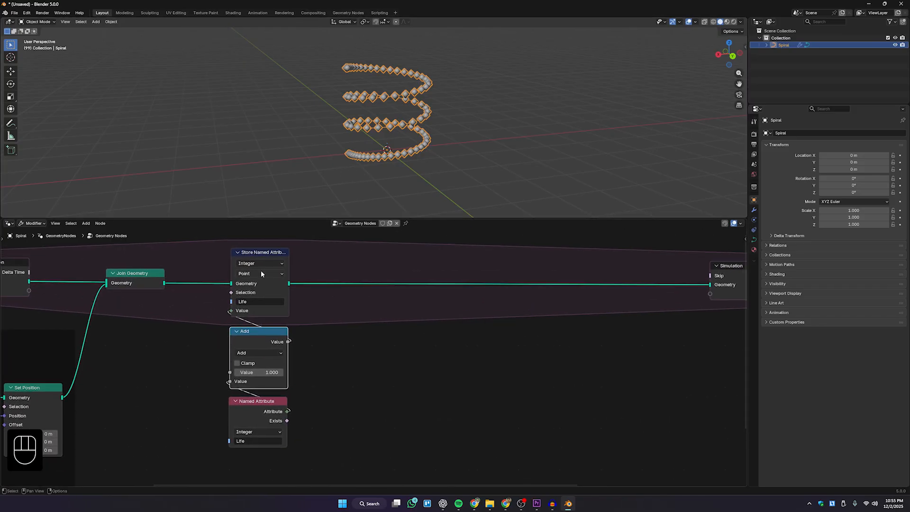
{"action": "left_click", "coordinate": [243, 303]}
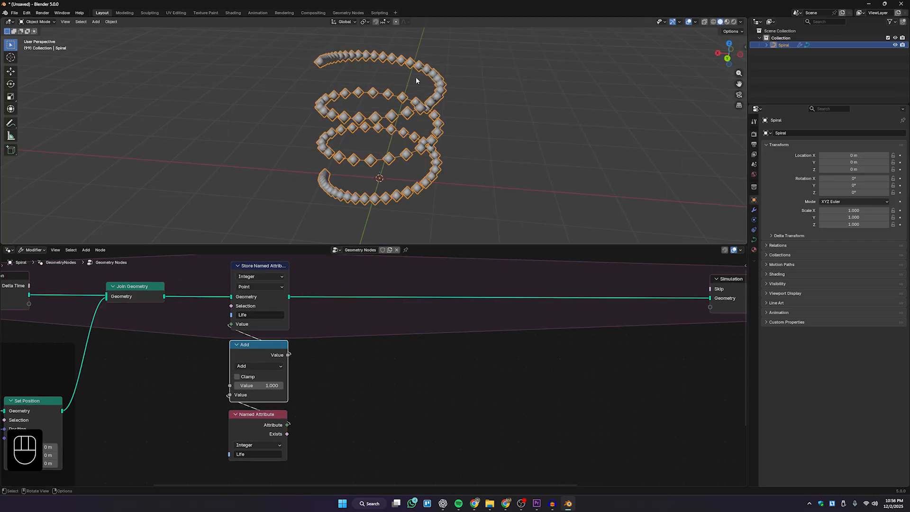
Play the animation, stop it at frame 34, and inspect the start of the point trail.
{"action": "key", "text": "space"}
{"action": "key", "text": "space"}
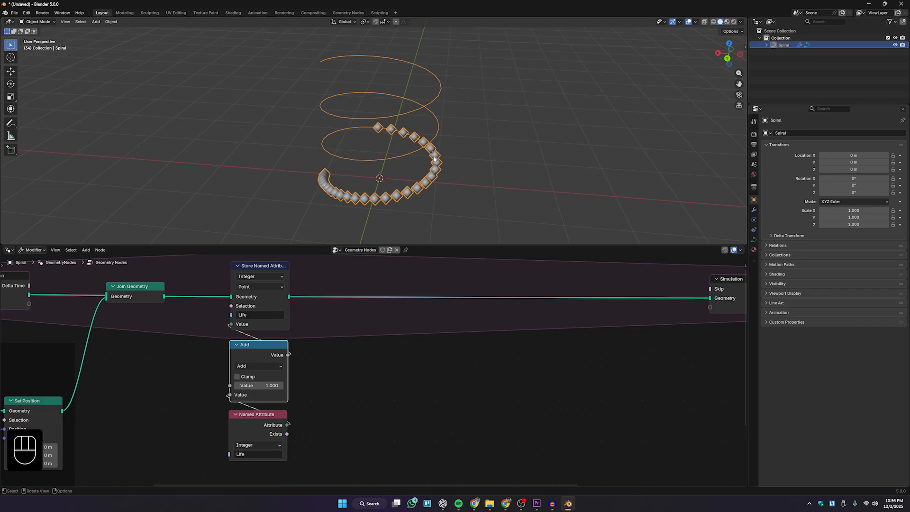
{"action": "middle_click_drag", "start_coordinate": [321, 194], "coordinate": [350, 204]}
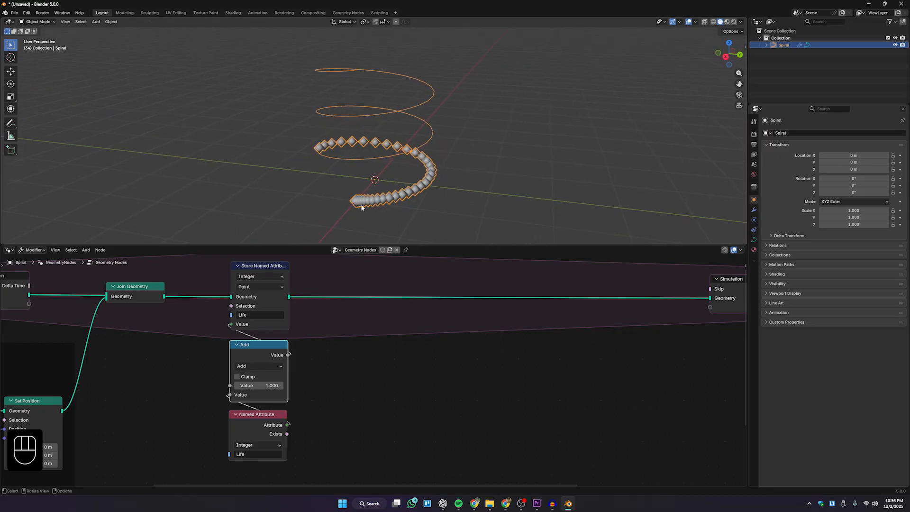
{"action": "middle_click_drag", "start_coordinate": [361, 207], "coordinate": [328, 203]}
Examine the Life attribute nodes together with the partial point trail on the spiral from several angles.
{"action": "scroll", "coordinate": [322, 357], "scroll_direction": "down", "scroll_amount": 1}
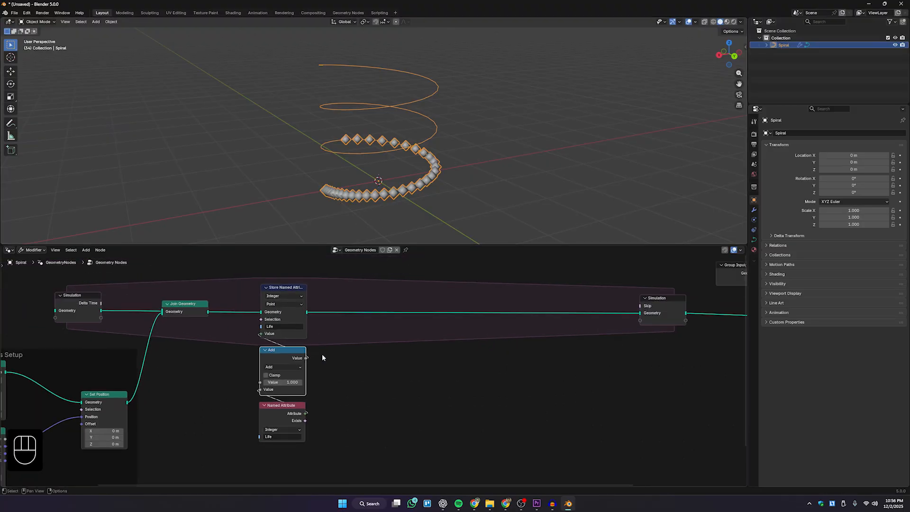
{"action": "middle_click_drag", "start_coordinate": [322, 358], "coordinate": [287, 355]}
{"action": "middle_click_drag", "start_coordinate": [282, 395], "coordinate": [276, 397]}
{"action": "left_click_drag", "start_coordinate": [287, 456], "coordinate": [201, 269]}
{"action": "left_click", "coordinate": [296, 370]}
{"action": "middle_click_drag", "start_coordinate": [291, 353], "coordinate": [275, 356]}
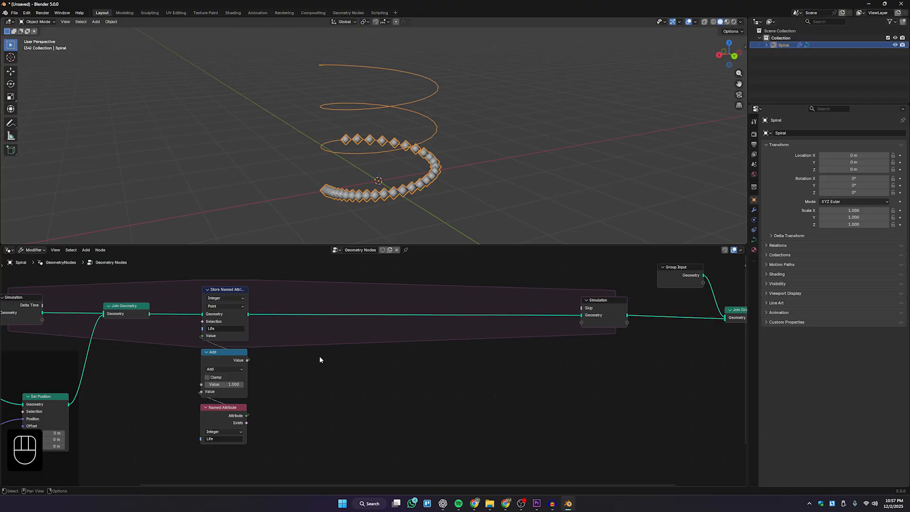
{"action": "middle_click_drag", "start_coordinate": [350, 197], "coordinate": [345, 209]}
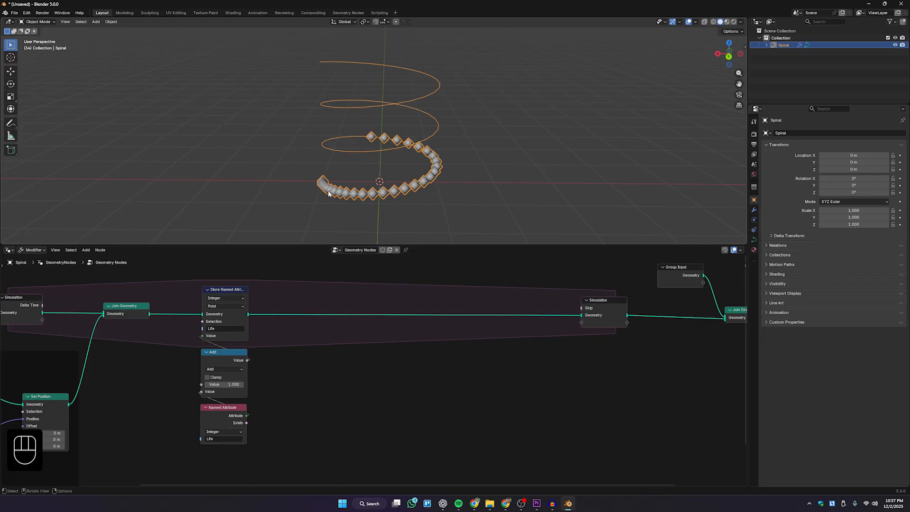
{"action": "middle_click_drag", "start_coordinate": [329, 193], "coordinate": [375, 199]}
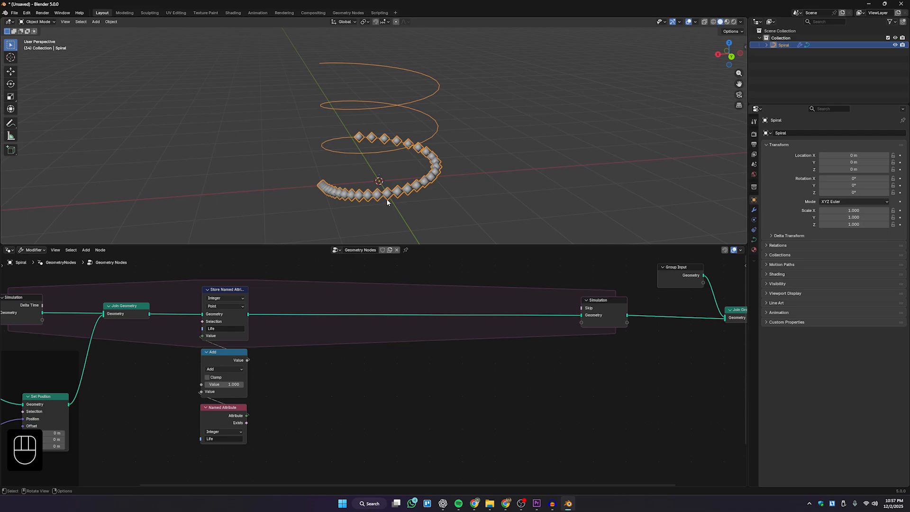
{"action": "middle_click_drag", "start_coordinate": [406, 205], "coordinate": [385, 204]}
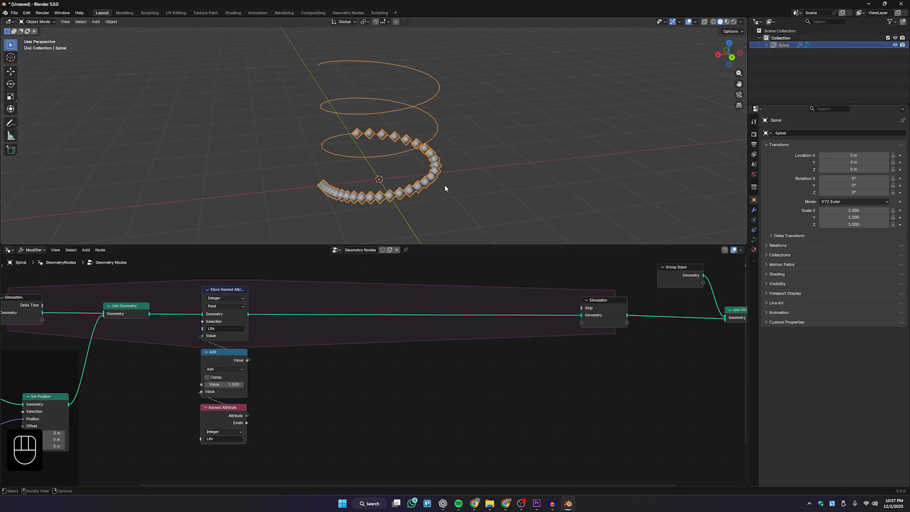
Insert a second Store Named Attribute node on the link between the Life attribute node and the simulation output.
{"action": "key", "text": "shift+a"}
{"action": "left_click", "coordinate": [361, 333]}
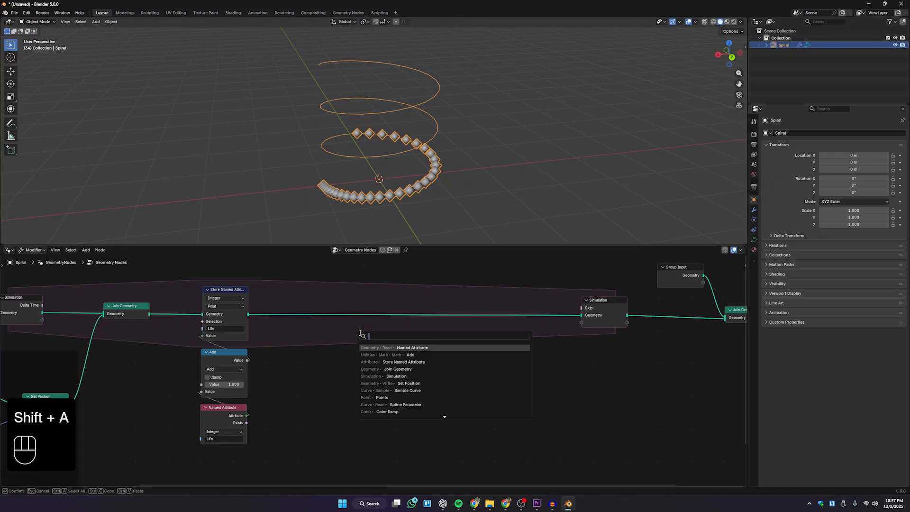
{"action": "type", "text": "store"}
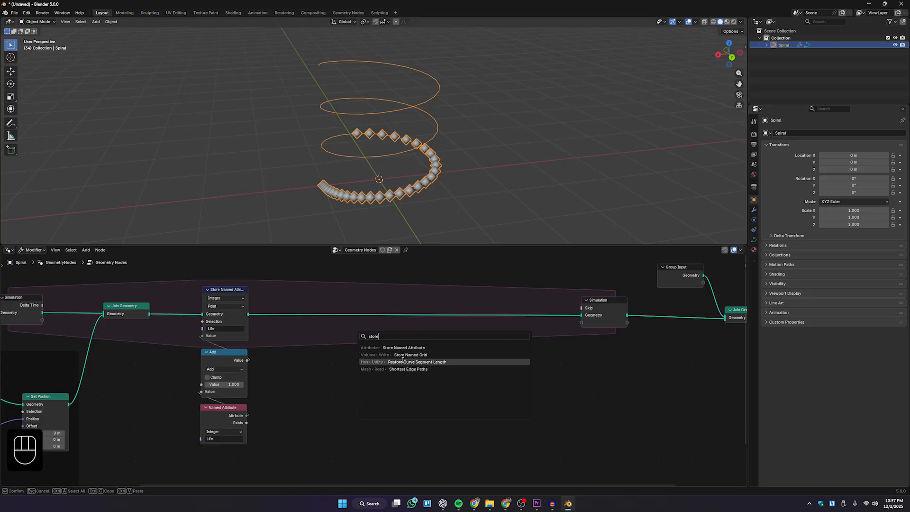
{"action": "key", "text": "Return"}
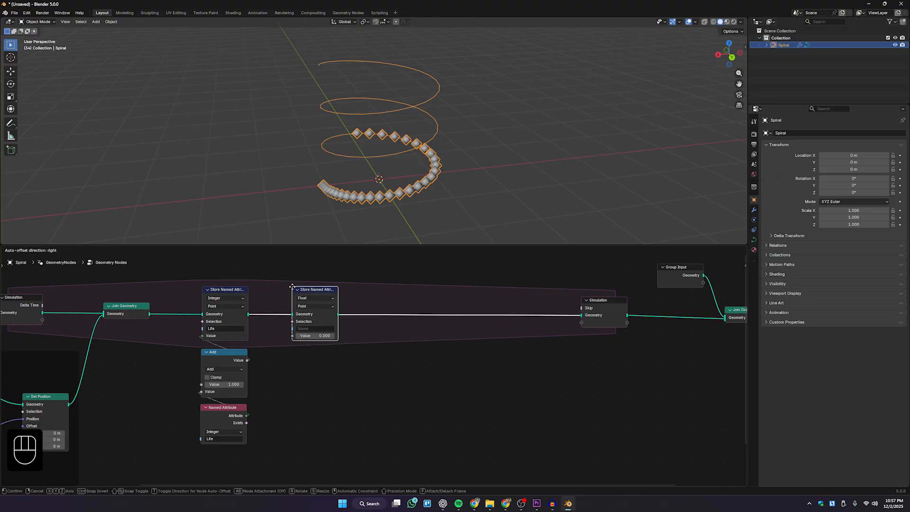
{"action": "left_click", "coordinate": [260, 274]}
Name the new Store Named Attribute node's attribute LifeTime.
{"action": "scroll", "coordinate": [350, 362], "scroll_direction": "up", "scroll_amount": 3}
{"action": "middle_click_drag", "start_coordinate": [349, 363], "coordinate": [421, 371]}
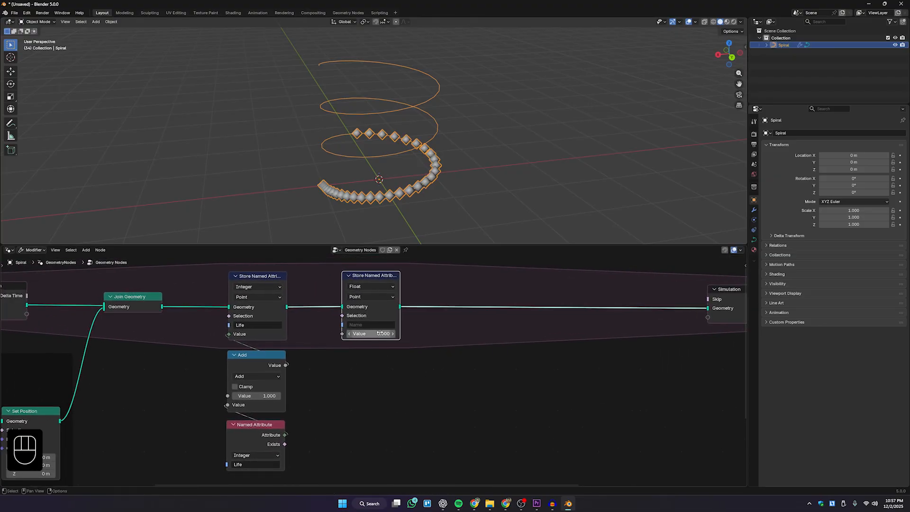
{"action": "left_click", "coordinate": [372, 324]}
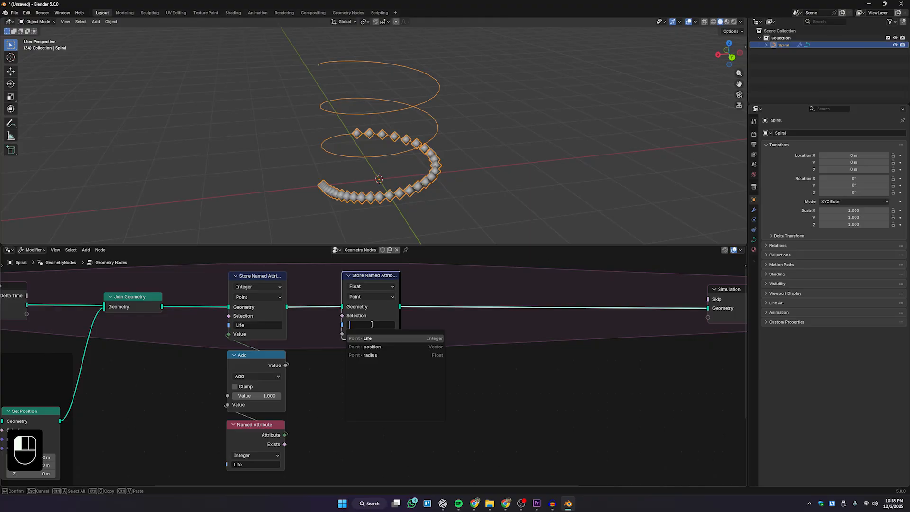
{"action": "type", "text": "LifeTime"}
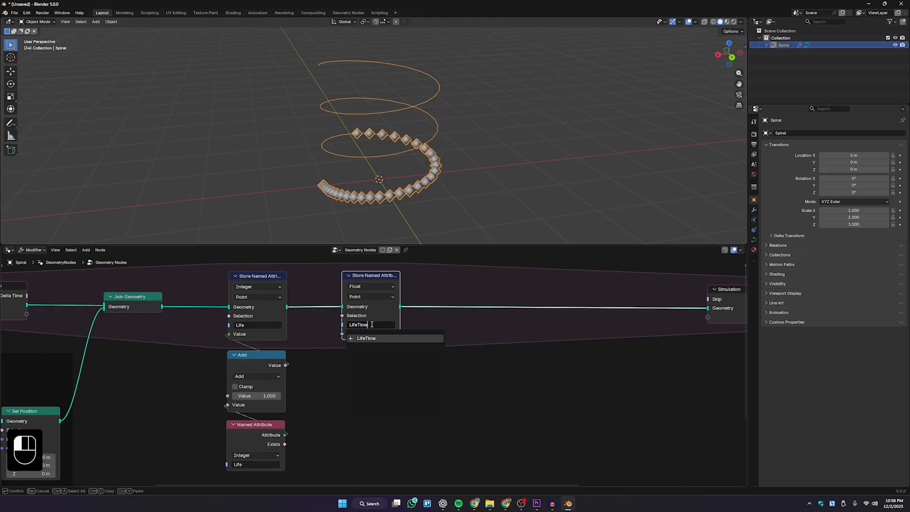
{"action": "key", "text": "Return"}
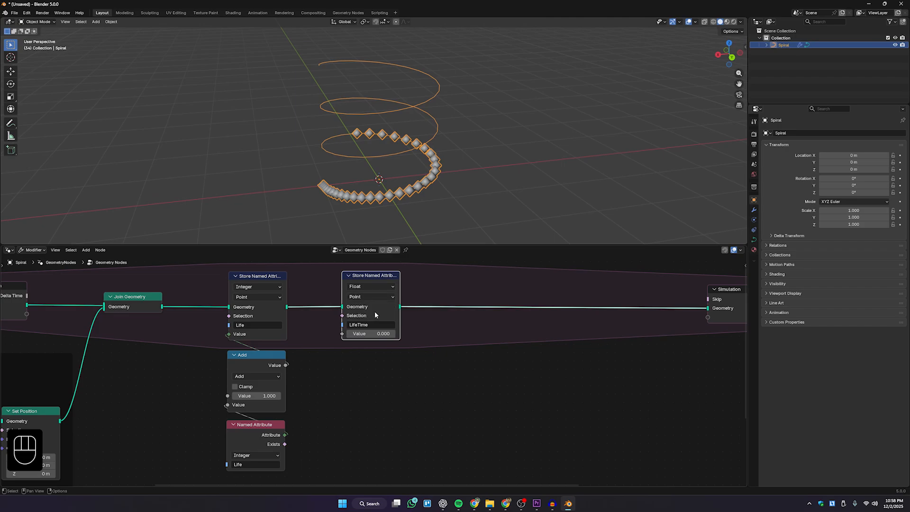
Add an Integer node and place it below the LifeTime Store Named Attribute node.
{"action": "scroll", "coordinate": [394, 345], "scroll_direction": "right", "scroll_amount": 2, "text": "ctrl"}
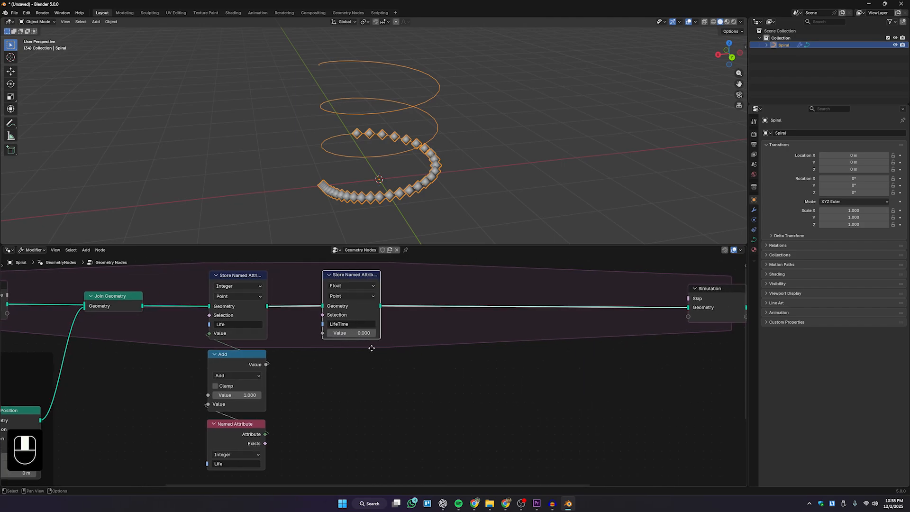
{"action": "scroll", "coordinate": [331, 368], "scroll_direction": "down", "scroll_amount": 1}
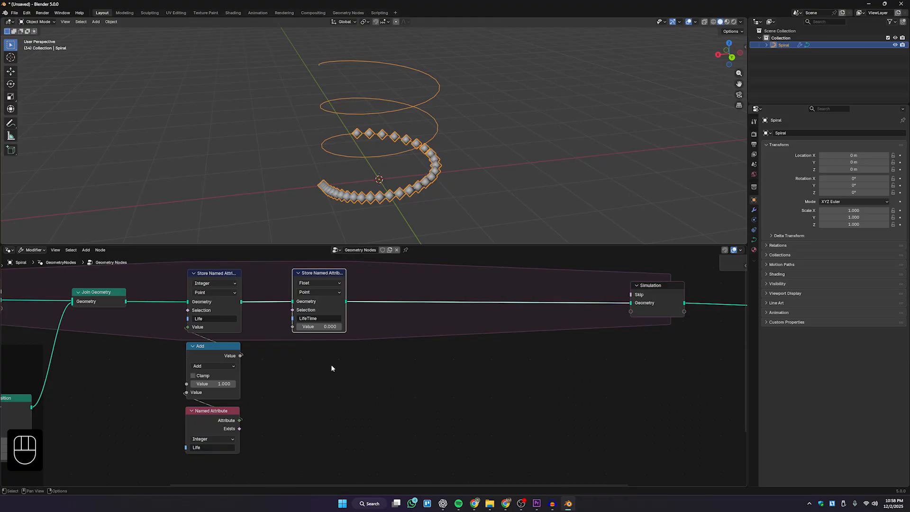
{"action": "key", "text": "shift+a"}
{"action": "key", "text": "shift+a"}
{"action": "left_click", "coordinate": [354, 335]}
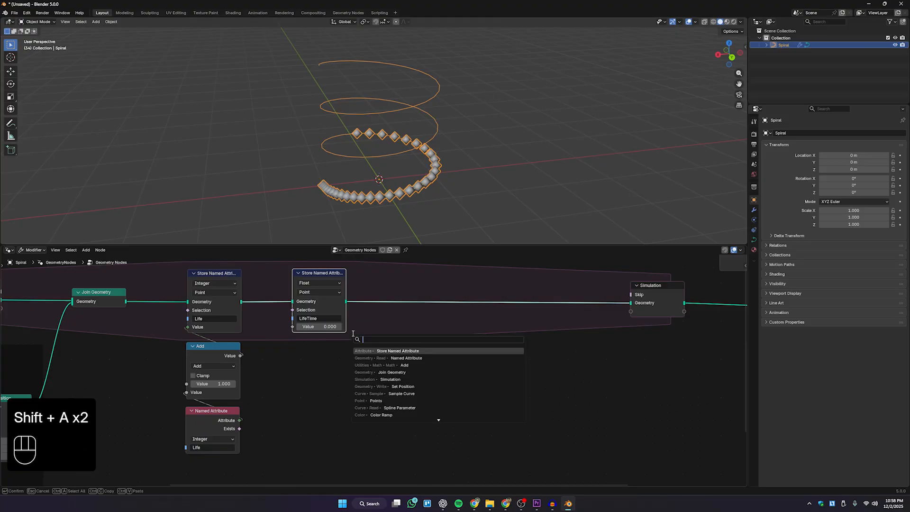
{"action": "type", "text": "co"}
{"action": "key", "text": "BackSpace"}
{"action": "key", "text": "BackSpace"}
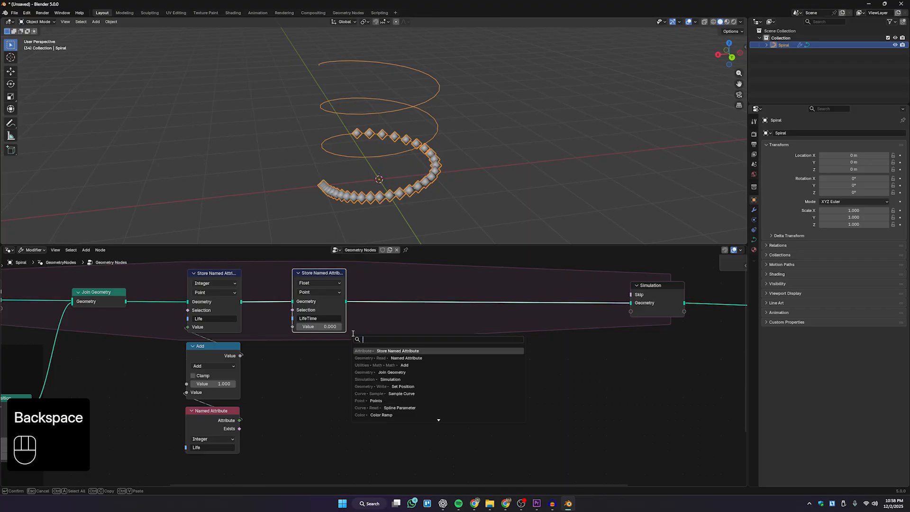
{"action": "type", "text": "inte"}
{"action": "key", "text": "Return"}
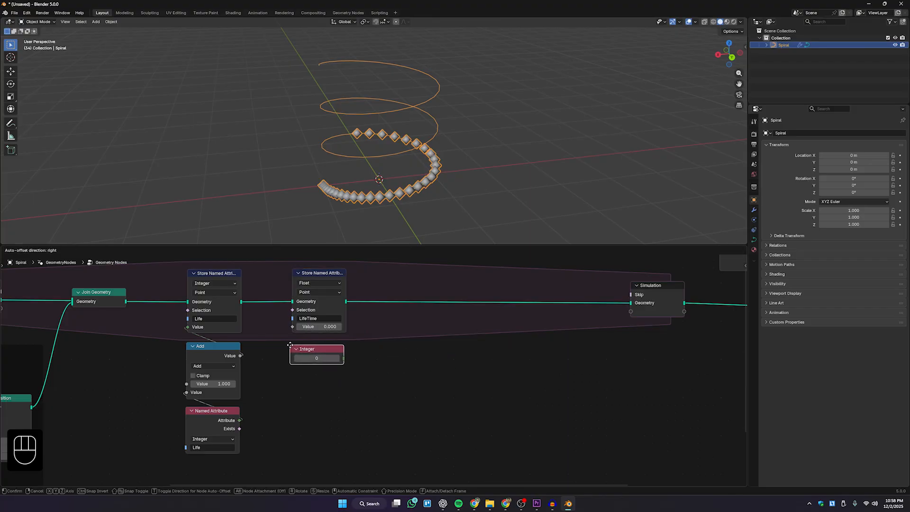
{"action": "left_click", "coordinate": [312, 358]}
Connect the Integer node to the LifeTime node's Value input and set the integer to 20.
{"action": "left_click_drag", "start_coordinate": [345, 358], "coordinate": [310, 350]}
{"action": "left_click", "coordinate": [318, 357]}
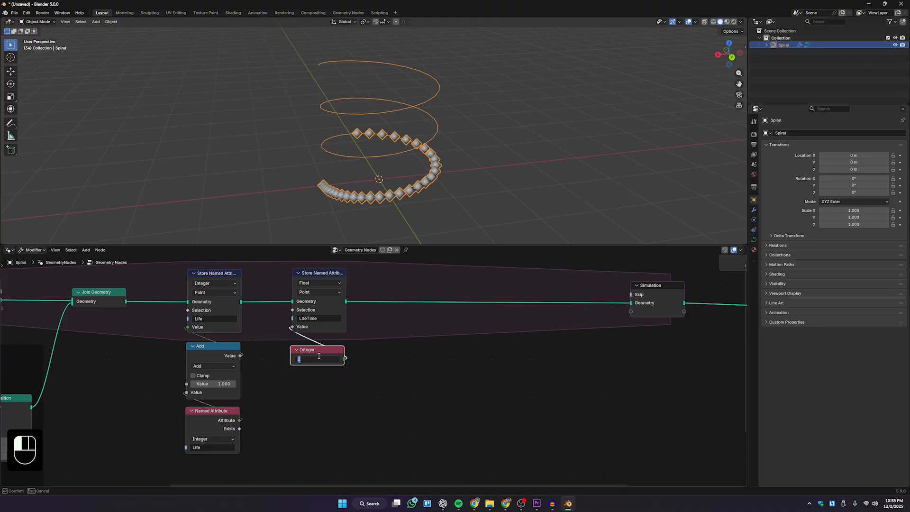
{"action": "type", "text": "20"}
{"action": "key", "text": "Return"}
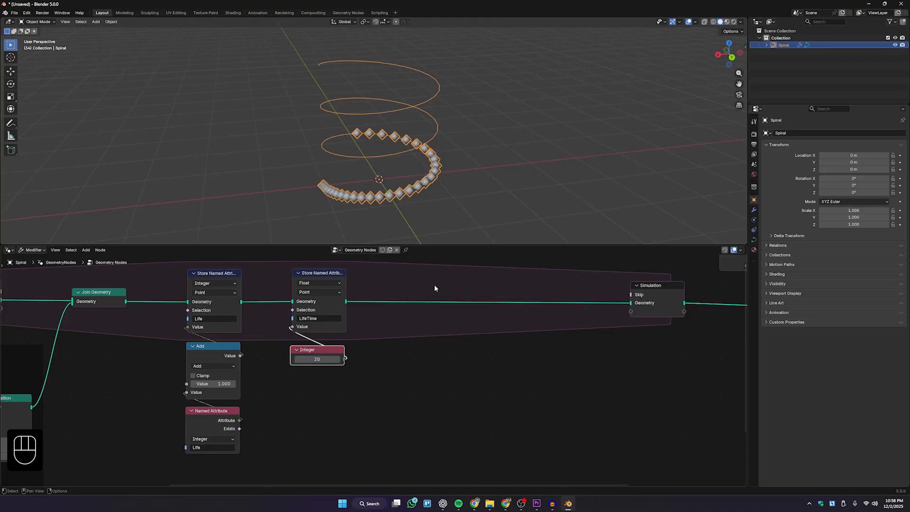
Play and stop the animation to check the trail, and tidy the LifeTime and Integer nodes closer to the Life nodes.
{"action": "middle_click_drag", "start_coordinate": [324, 376], "coordinate": [325, 373]}
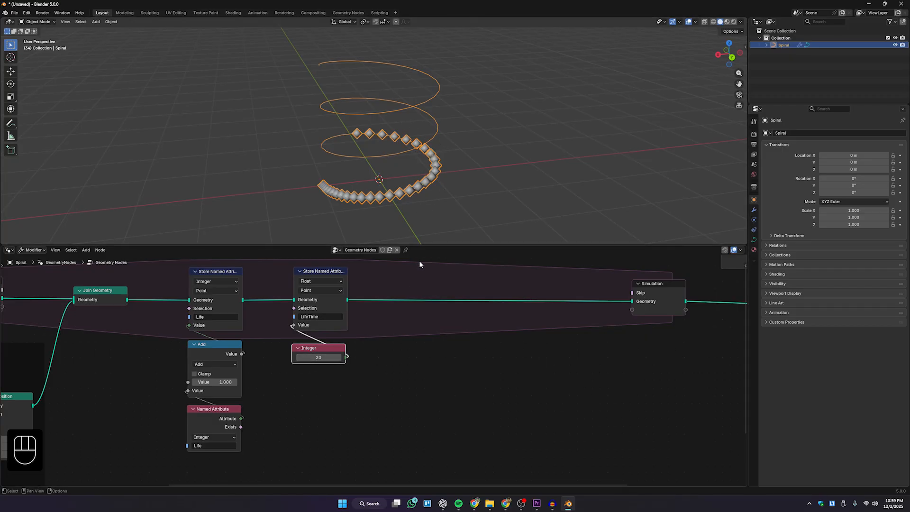
{"action": "key", "text": "space"}
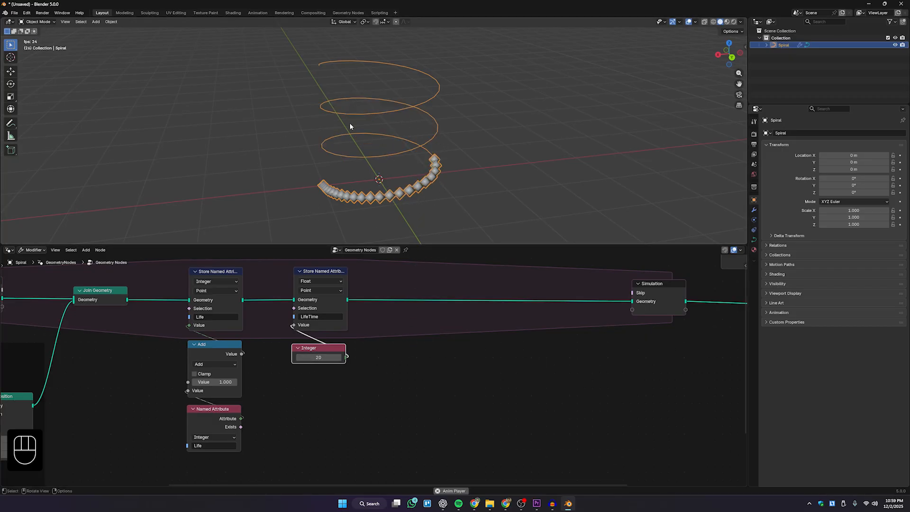
{"action": "key", "text": "space"}
{"action": "left_click_drag", "start_coordinate": [322, 272], "coordinate": [317, 274]}
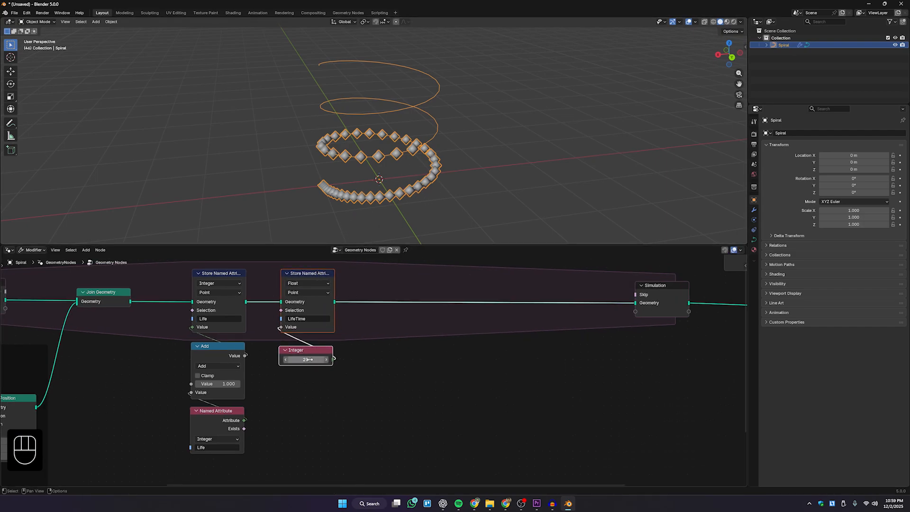
{"action": "left_click", "coordinate": [301, 259]}
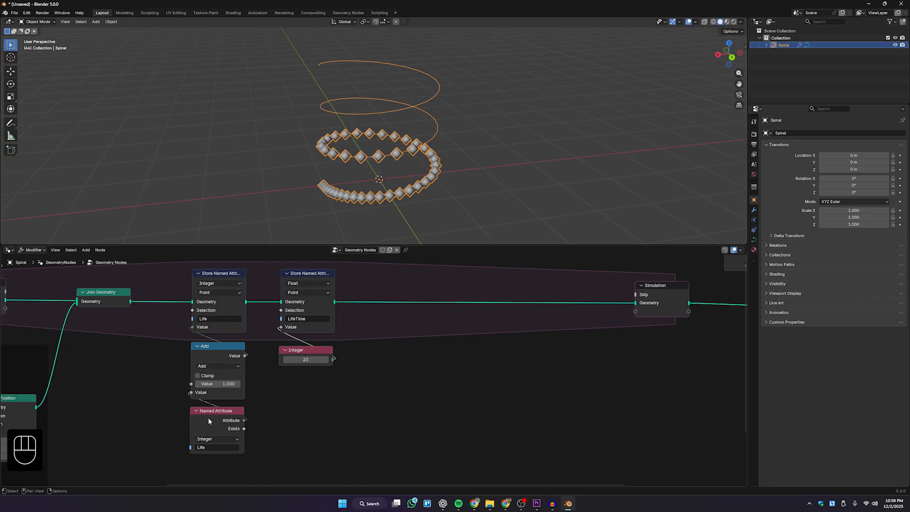
Add a Greater Than math node and place it beside the Integer node, below the simulation zone.
{"action": "scroll", "coordinate": [212, 320], "scroll_direction": "down", "scroll_amount": 2}
{"action": "key", "text": "shift+a"}
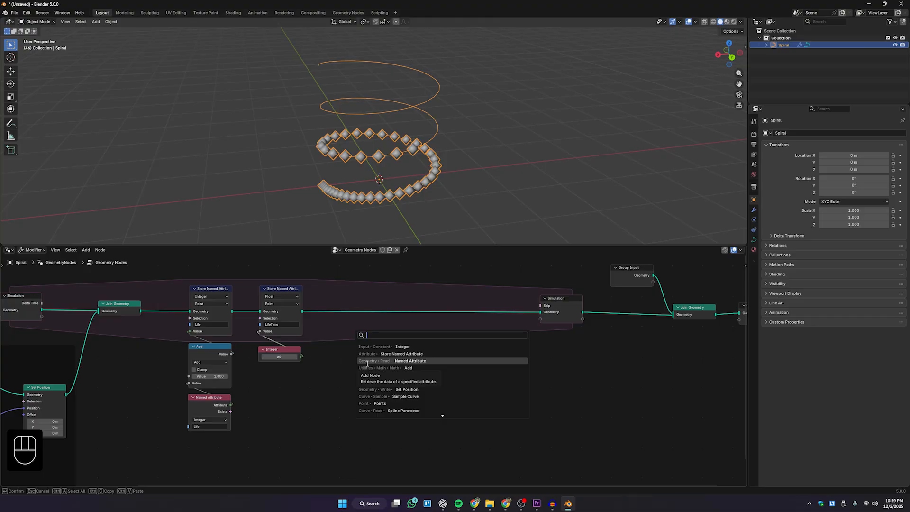
{"action": "type", "text": "great"}
{"action": "key", "text": "Return"}
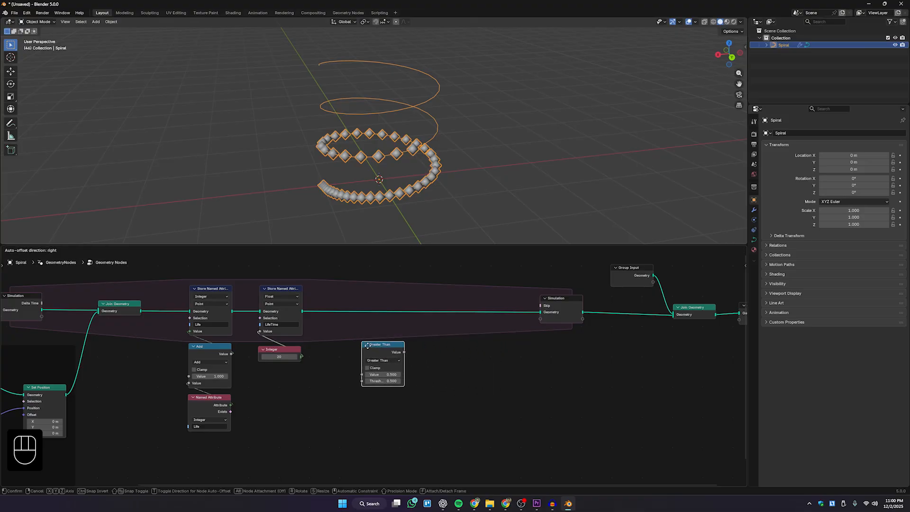
{"action": "left_click", "coordinate": [379, 358]}
{"action": "scroll", "coordinate": [379, 359], "scroll_direction": "up", "scroll_amount": 2}
{"action": "left_click_drag", "start_coordinate": [391, 358], "coordinate": [369, 356]}
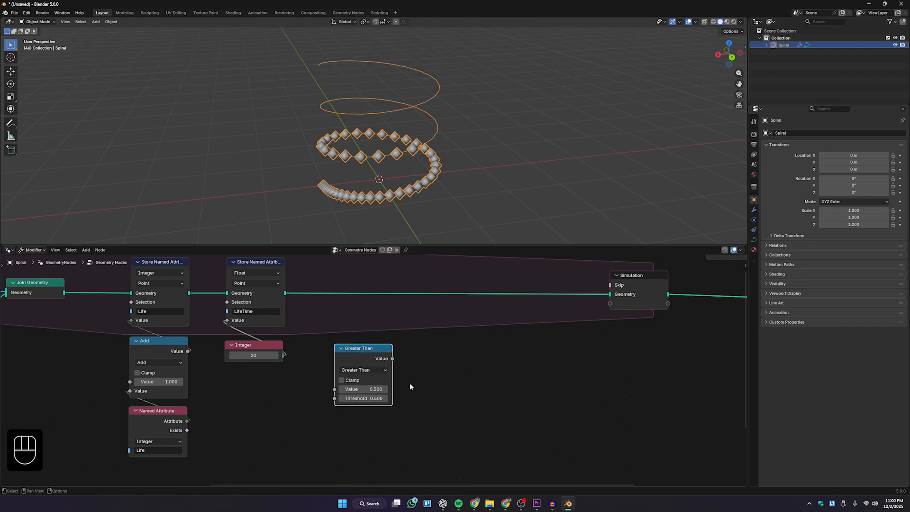
Insert a Delete Geometry node on the link between the LifeTime attribute node and the simulation output, above the Greater Than node.
{"action": "scroll", "coordinate": [428, 387], "scroll_direction": "down", "scroll_amount": 3}
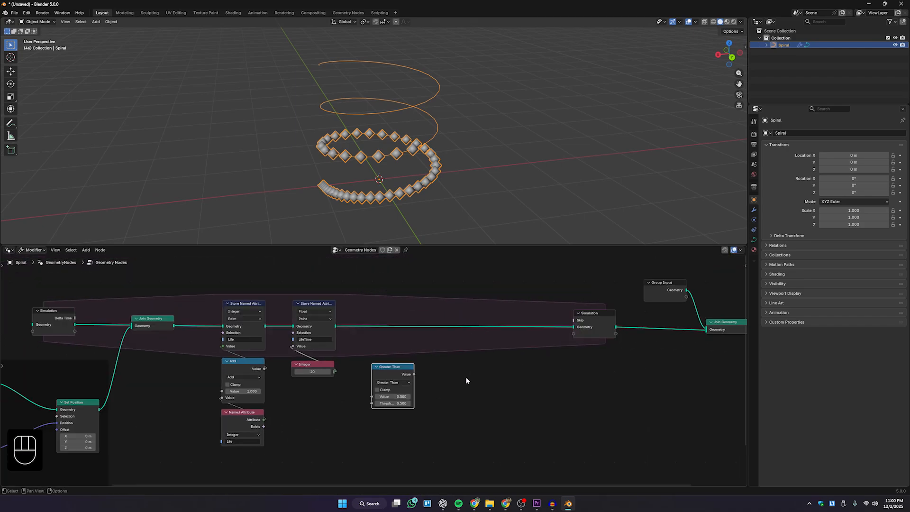
{"action": "key", "text": "shift+a"}
{"action": "type", "text": "de"}
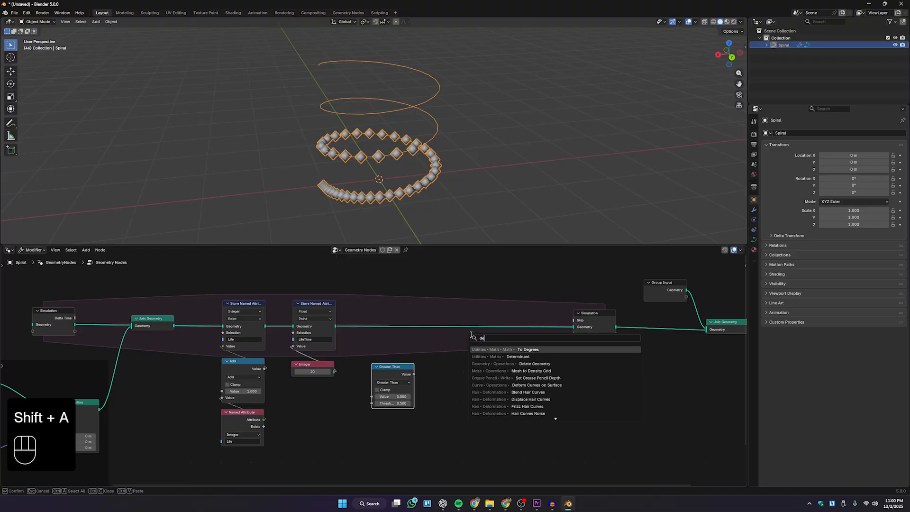
{"action": "type", "text": "le"}
{"action": "key", "text": "Return"}
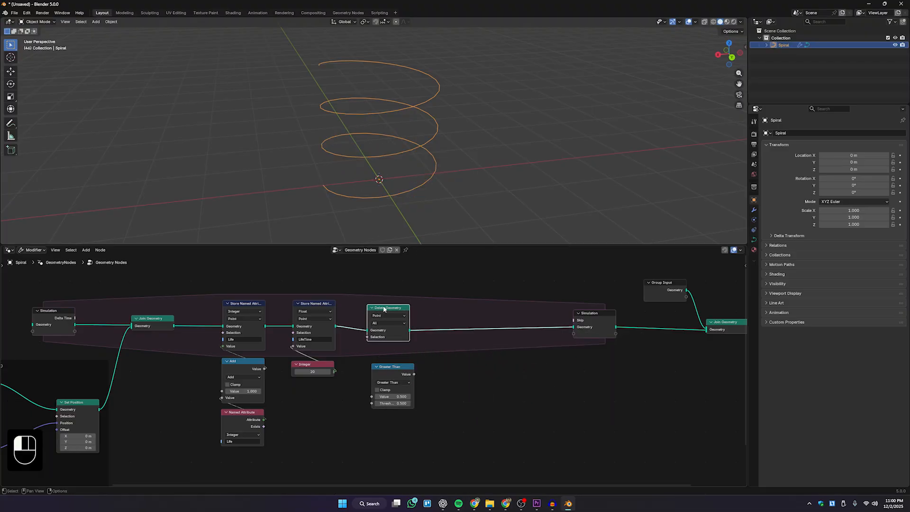
{"action": "left_click", "coordinate": [373, 303]}
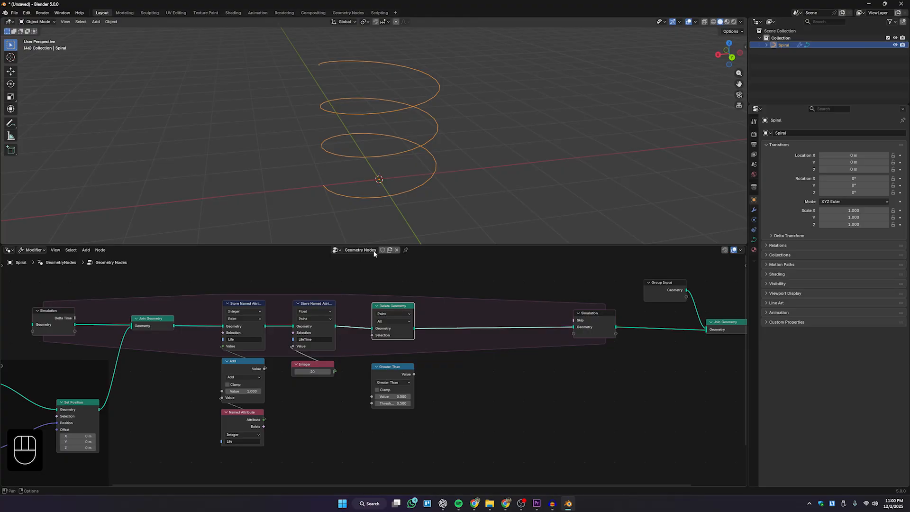
Examine the spiral in the viewport and the node chain from Delete Geometry through the simulation output to the final join.
{"action": "scroll", "coordinate": [379, 305], "scroll_direction": "up", "scroll_amount": 2}
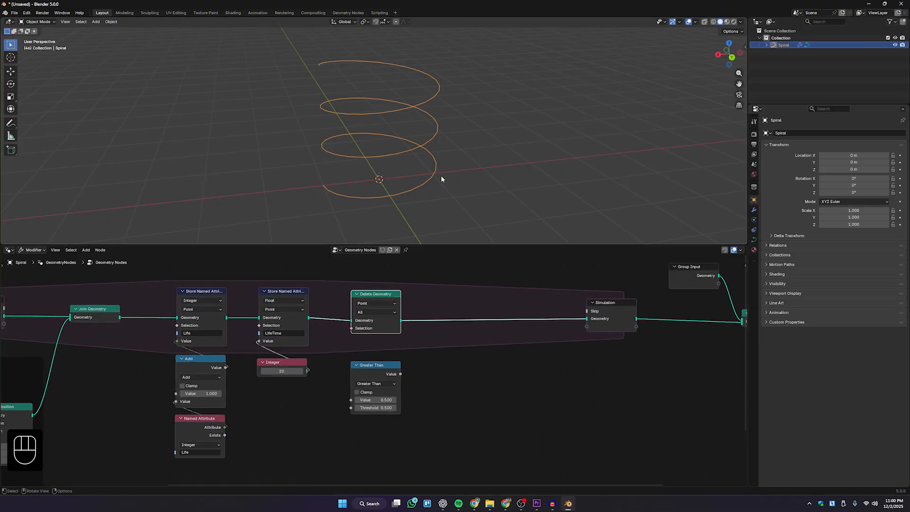
{"action": "scroll", "coordinate": [380, 303], "scroll_direction": "up", "scroll_amount": 2}
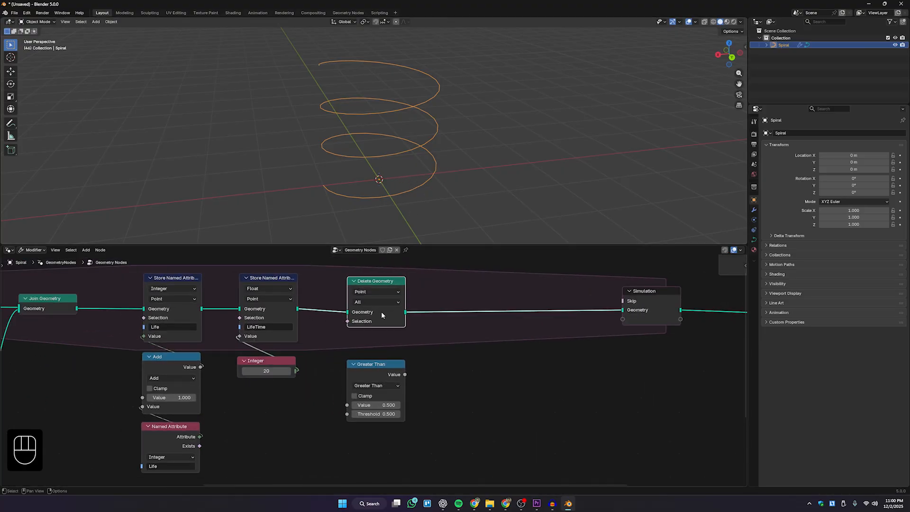
{"action": "scroll", "coordinate": [396, 226], "scroll_direction": "down", "scroll_amount": 1}
{"action": "scroll", "coordinate": [366, 124], "scroll_direction": "down", "scroll_amount": 1}
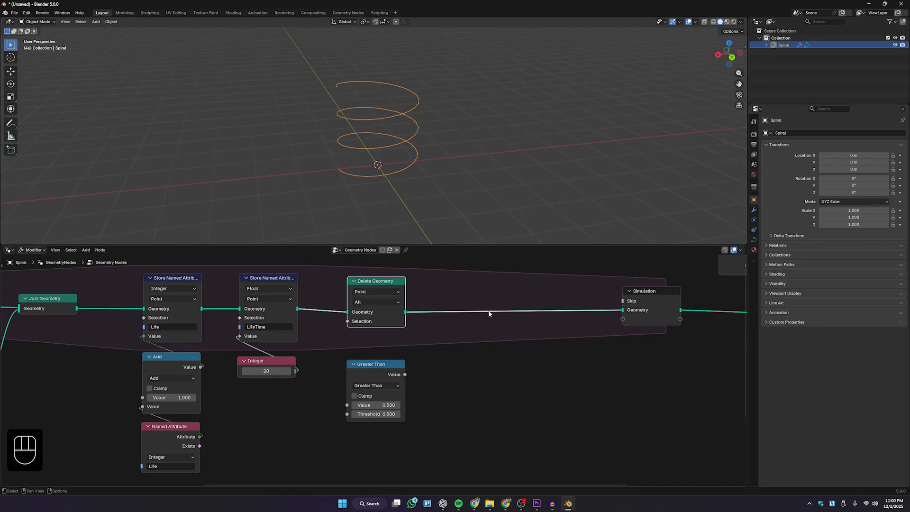
{"action": "middle_click_drag", "start_coordinate": [488, 313], "coordinate": [405, 327]}
{"action": "scroll", "coordinate": [394, 300], "scroll_direction": "down", "scroll_amount": 3}
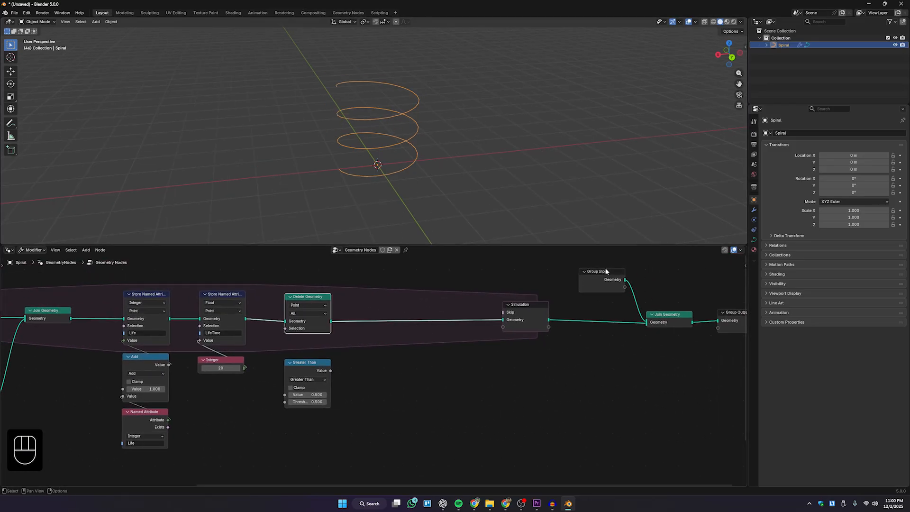
Reposition the Group Input and Delete Geometry nodes, and connect the Greater Than result to Delete Geometry's Selection.
{"action": "left_click_drag", "start_coordinate": [604, 272], "coordinate": [593, 268]}
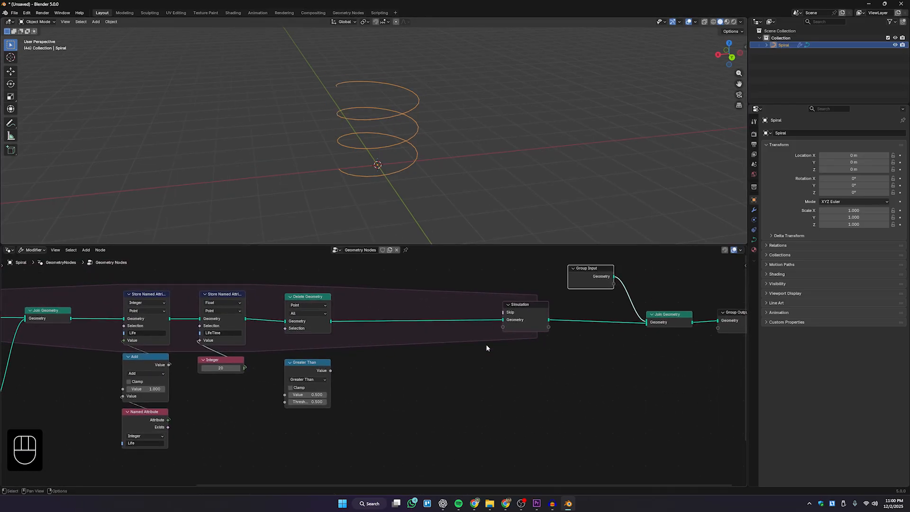
{"action": "middle_click_drag", "start_coordinate": [486, 348], "coordinate": [522, 353]}
{"action": "left_click_drag", "start_coordinate": [351, 302], "coordinate": [344, 299]}
{"action": "scroll", "coordinate": [376, 368], "scroll_direction": "down", "scroll_amount": 3}
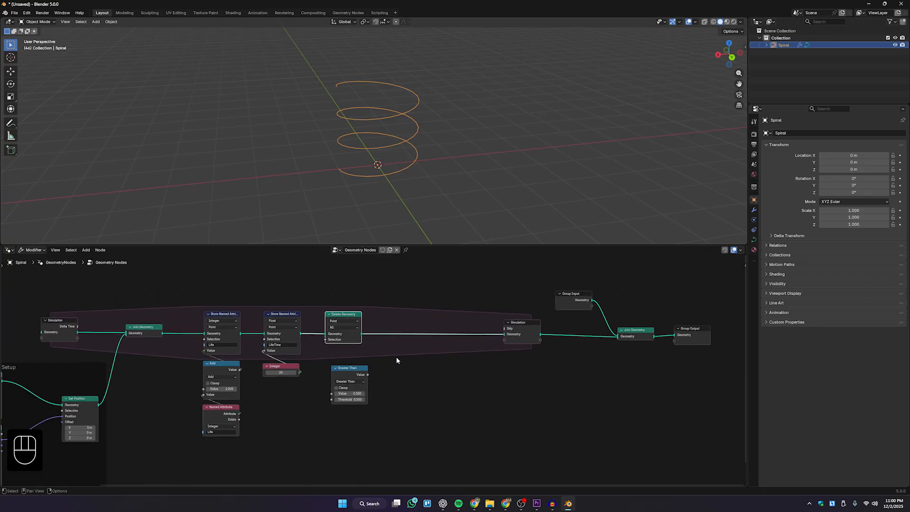
{"action": "middle_click_drag", "start_coordinate": [537, 367], "coordinate": [510, 362]}
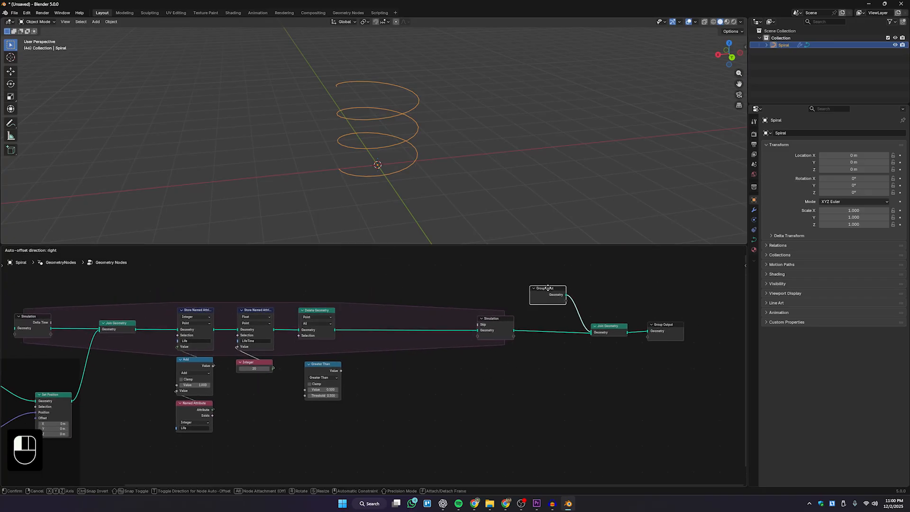
{"action": "scroll", "coordinate": [493, 396], "scroll_direction": "up", "scroll_amount": 4}
{"action": "left_click_drag", "start_coordinate": [377, 382], "coordinate": [314, 346]}
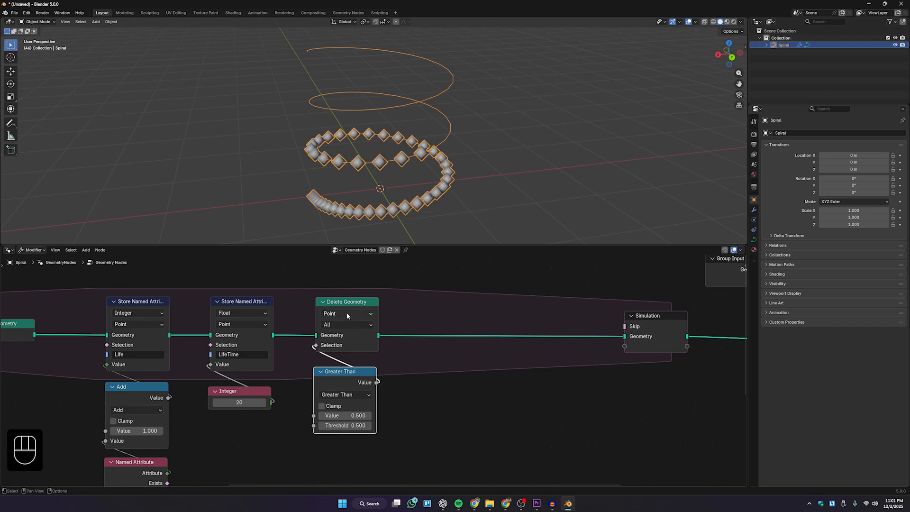
Connect the Integer node that feeds the LifeTime attribute to the Greater Than node's Threshold.
{"action": "middle_click_drag", "start_coordinate": [371, 394], "coordinate": [417, 358]}
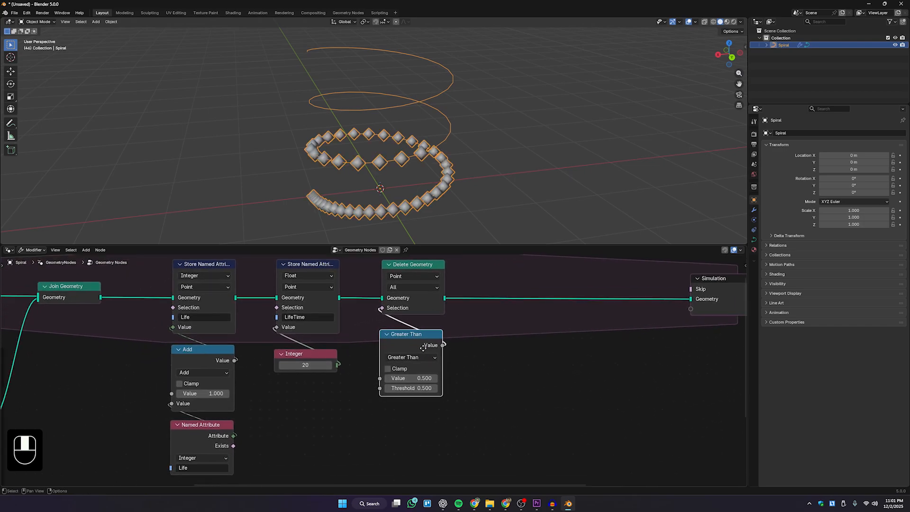
{"action": "left_click", "coordinate": [414, 361]}
{"action": "left_click", "coordinate": [413, 360]}
{"action": "middle_click_drag", "start_coordinate": [431, 378], "coordinate": [416, 398]}
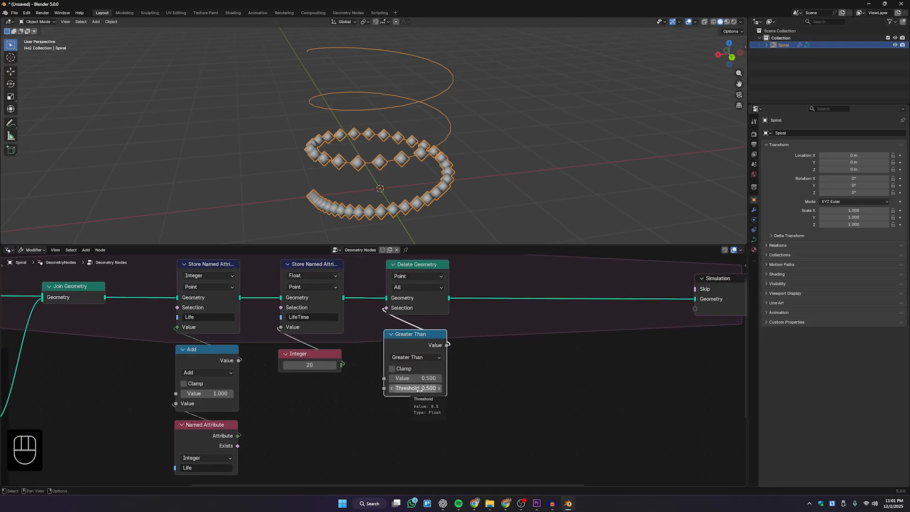
{"action": "middle_click_drag", "start_coordinate": [406, 414], "coordinate": [368, 424]}
{"action": "scroll", "coordinate": [371, 417], "scroll_direction": "down", "scroll_amount": 1}
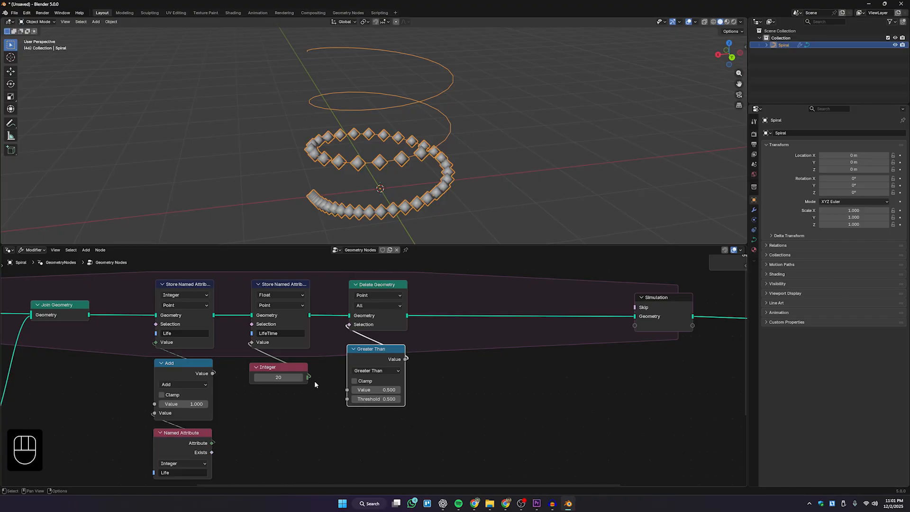
{"action": "left_click_drag", "start_coordinate": [309, 378], "coordinate": [346, 399]}
{"action": "middle_click_drag", "start_coordinate": [195, 447], "coordinate": [194, 448]}
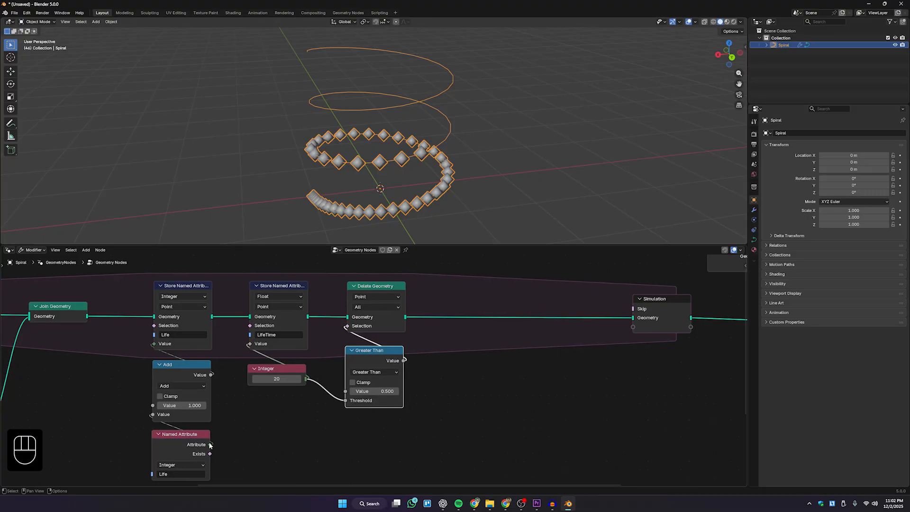
Connect the Life Named Attribute output to the Greater Than node's Value input.
{"action": "left_click_drag", "start_coordinate": [210, 444], "coordinate": [210, 445]}
{"action": "left_click_drag", "start_coordinate": [282, 415], "coordinate": [344, 394]}
{"action": "middle_click_drag", "start_coordinate": [181, 435], "coordinate": [160, 438]}
{"action": "left_click_drag", "start_coordinate": [160, 438], "coordinate": [159, 437]}
{"action": "left_click_drag", "start_coordinate": [360, 355], "coordinate": [361, 354]}
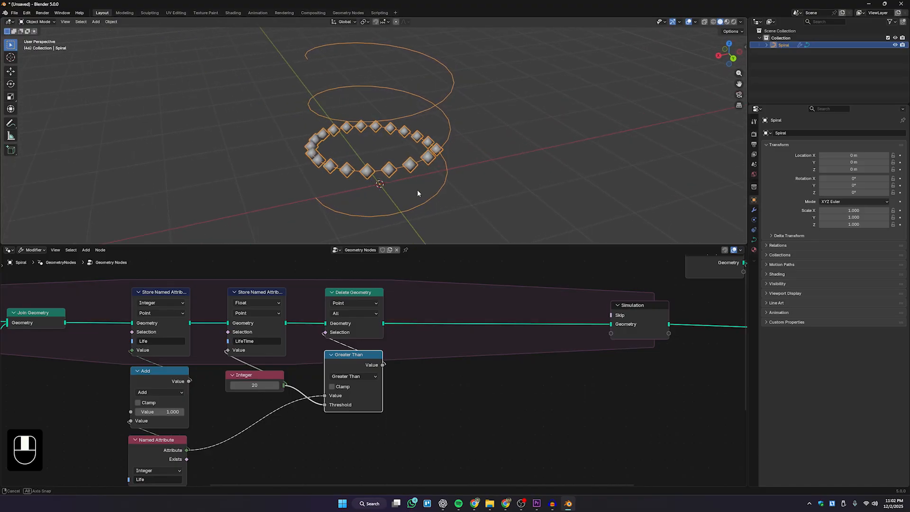
Play the animation to examine how the points travel and get deleted along the spiral.
{"action": "middle_click_drag", "start_coordinate": [417, 190], "coordinate": [414, 210]}
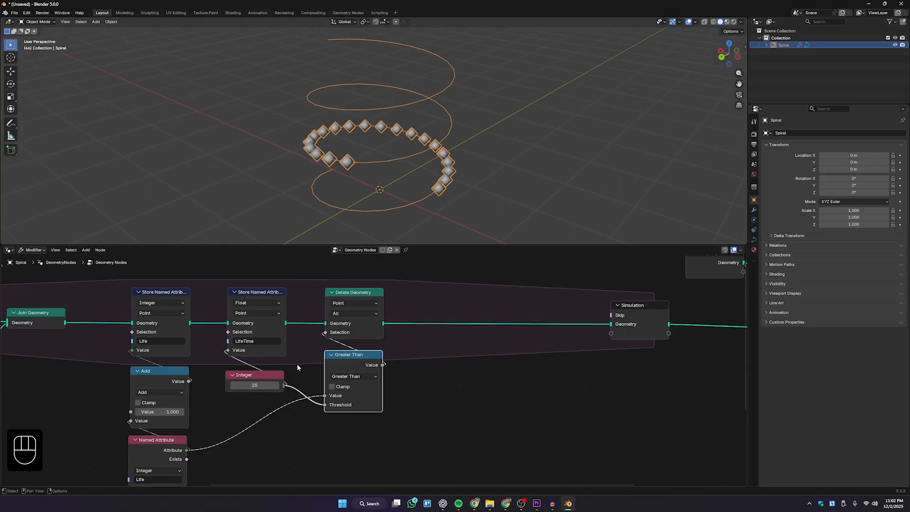
{"action": "mouse_move", "coordinate": [424, 189]}
{"action": "middle_mouse_down"}
{"action": "mouse_move", "coordinate": [415, 218]}
{"action": "mouse_move", "coordinate": [424, 204]}
{"action": "middle_mouse_up"}
{"action": "key", "text": "space"}
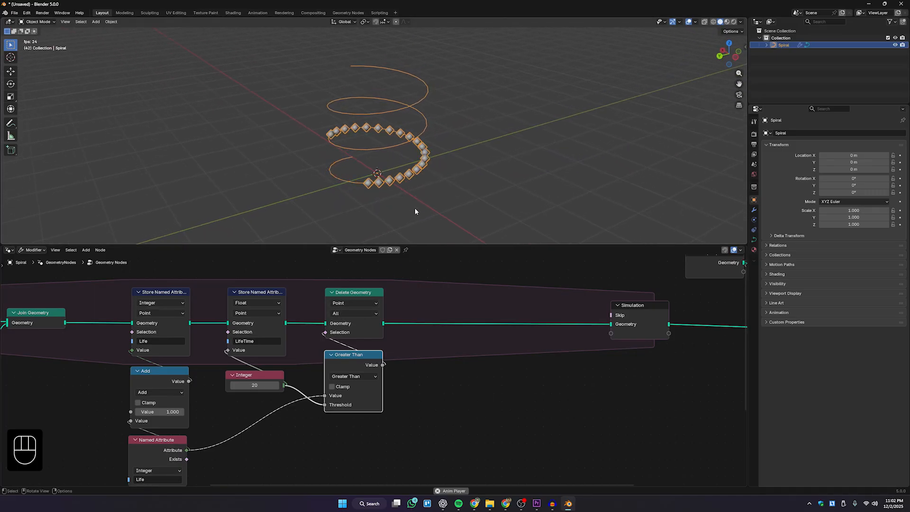
{"action": "key", "text": "space"}
{"action": "key", "text": "space"}
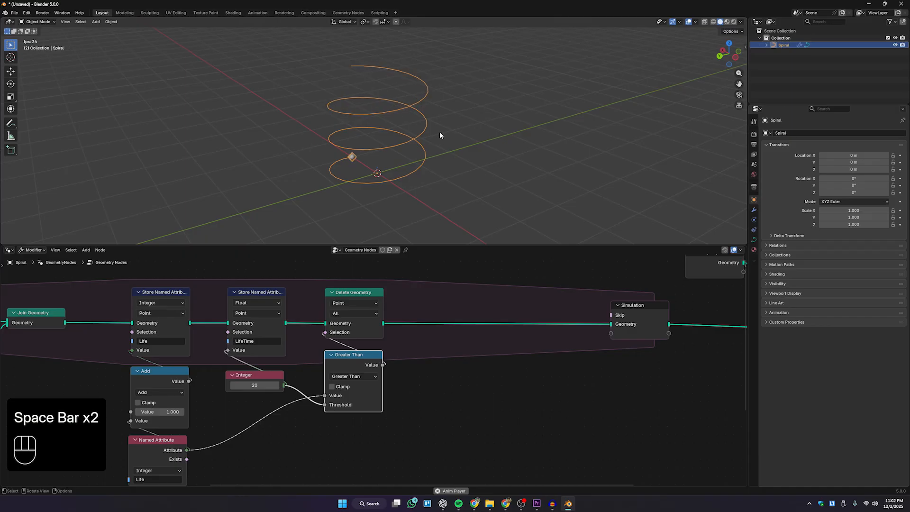
{"action": "key", "text": "space"}
{"action": "middle_click_drag", "start_coordinate": [443, 191], "coordinate": [448, 234]}
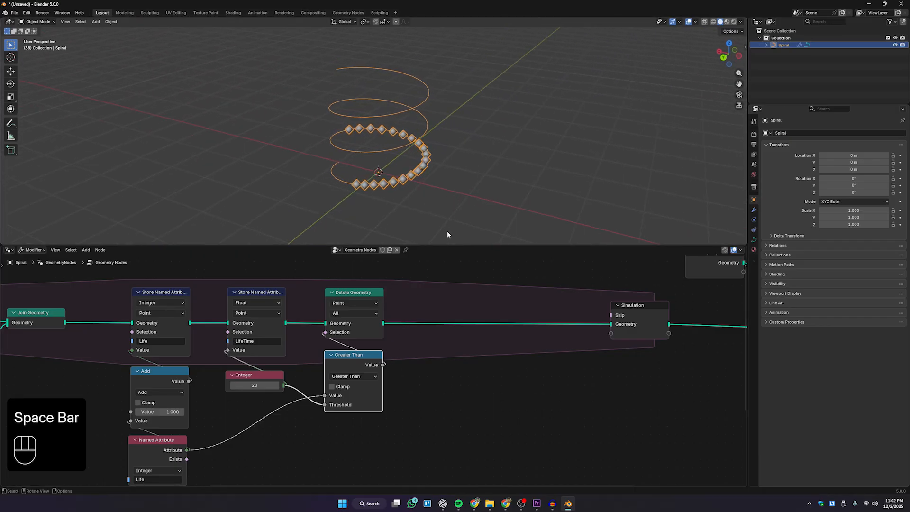
Set the lifetime Integer node to 10 and play the animation to check the trail length.
{"action": "left_click", "coordinate": [255, 385]}
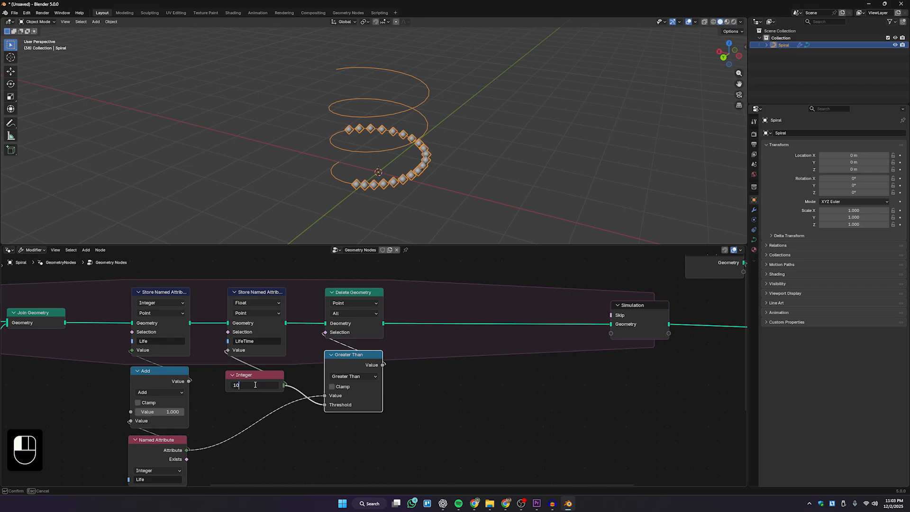
{"action": "key", "text": "Return"}
{"action": "key", "text": "space"}
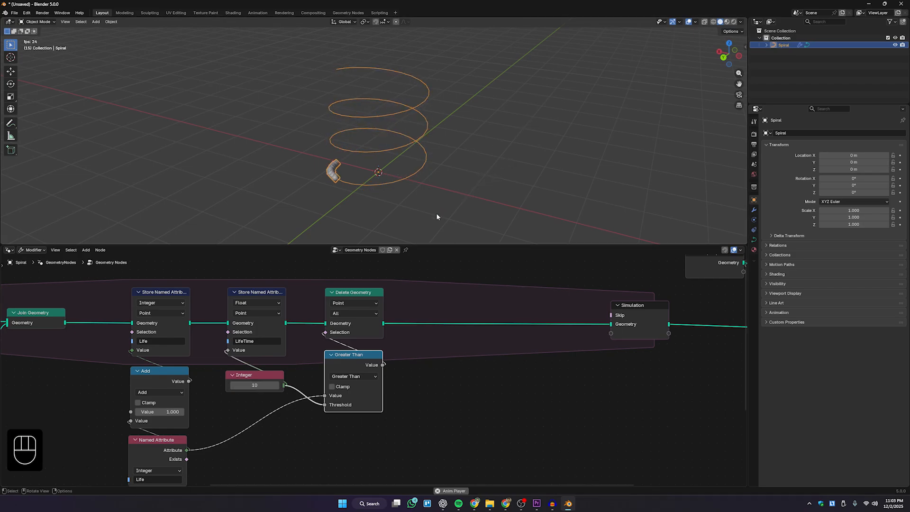
{"action": "mouse_move", "coordinate": [438, 215]}
{"action": "middle_mouse_down"}
{"action": "mouse_move", "coordinate": [449, 213]}
{"action": "mouse_move", "coordinate": [433, 215]}
{"action": "middle_mouse_up"}
{"action": "key", "text": "space"}
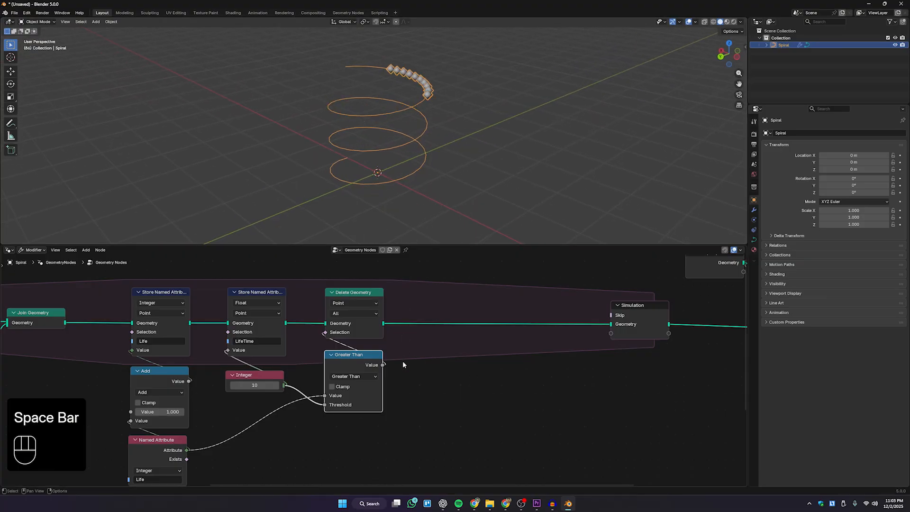
Join the Life, LifeTime, Delete Geometry and comparison nodes in a new frame labelled "Delete Point on Life".
{"action": "scroll", "coordinate": [403, 363], "scroll_direction": "down", "scroll_amount": 4}
{"action": "middle_click_drag", "start_coordinate": [337, 413], "coordinate": [372, 400]}
{"action": "scroll", "coordinate": [410, 402], "scroll_direction": "down", "scroll_amount": 3}
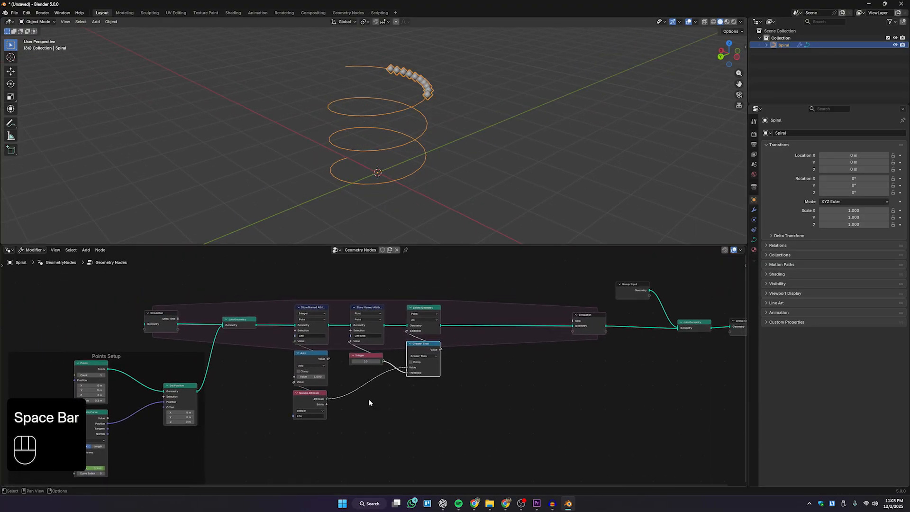
{"action": "left_click_drag", "start_coordinate": [279, 280], "coordinate": [449, 442]}
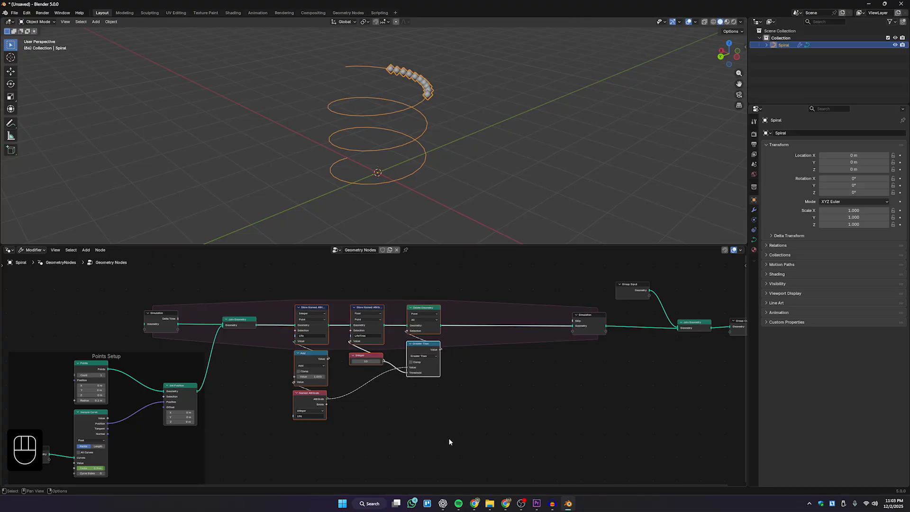
{"action": "key", "text": "shift+p"}
{"action": "right_click", "coordinate": [384, 403]}
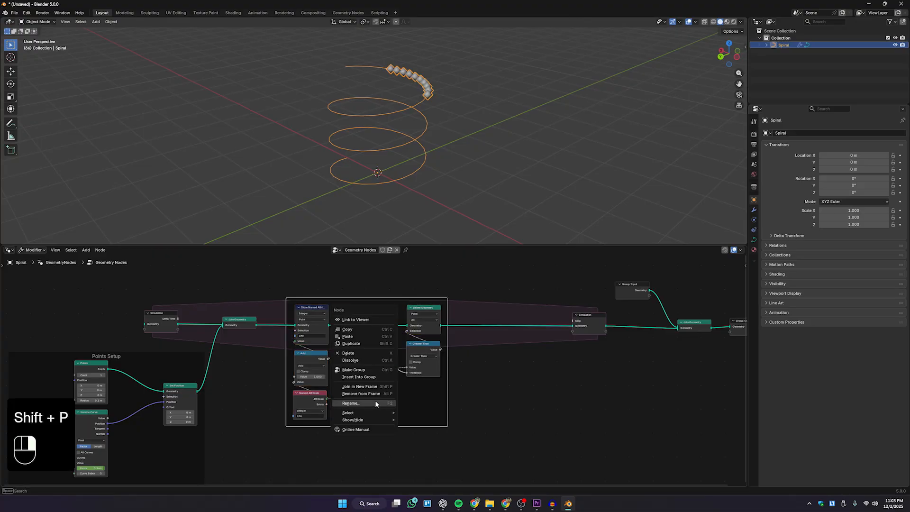
{"action": "left_click", "coordinate": [375, 403]}
{"action": "type", "text": "De"}
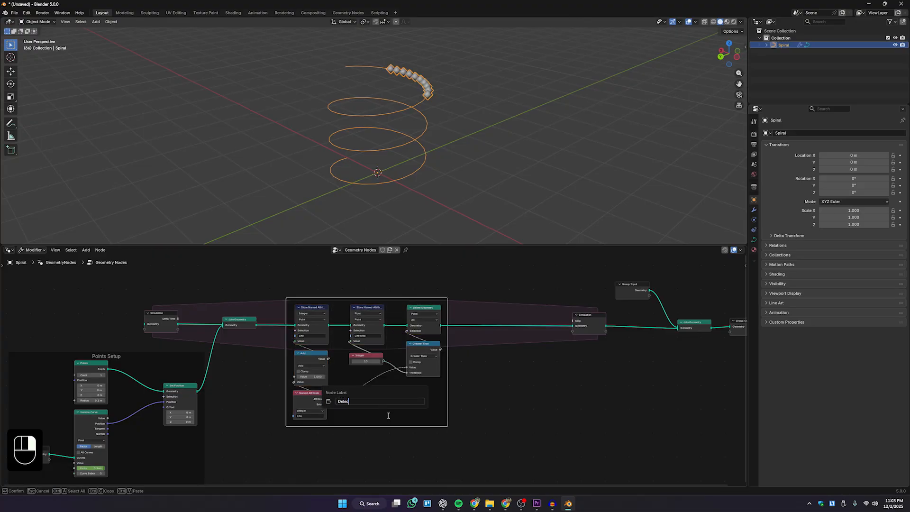
{"action": "type", "text": "lete Point on Life"}
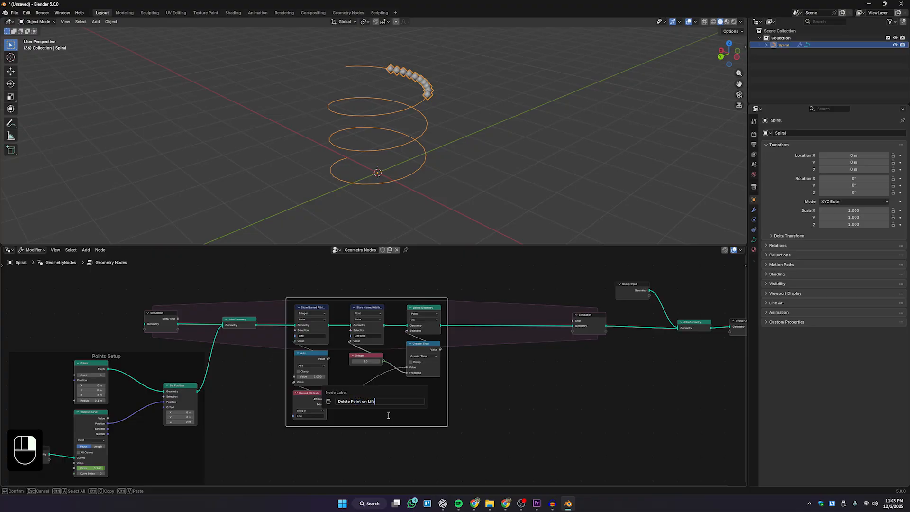
{"action": "key", "text": "Return"}
Move the final Group Input, Join Geometry and Group Output nodes away from the simulation output to make room for more nodes.
{"action": "scroll", "coordinate": [388, 416], "scroll_direction": "down", "scroll_amount": 3}
{"action": "middle_click_drag", "start_coordinate": [461, 415], "coordinate": [413, 414]}
{"action": "middle_click_drag", "start_coordinate": [431, 164], "coordinate": [275, 159]}
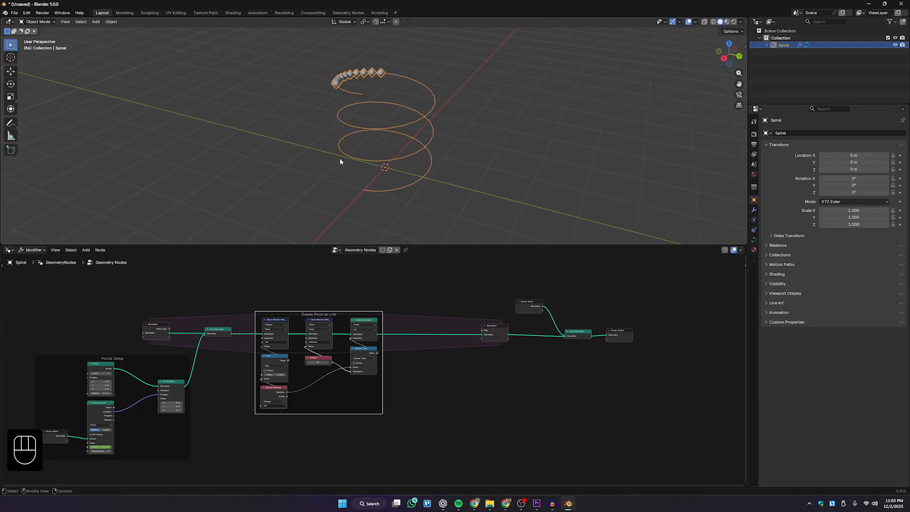
{"action": "middle_click_drag", "start_coordinate": [339, 162], "coordinate": [327, 170], "text": "shift"}
{"action": "scroll", "coordinate": [327, 170], "scroll_direction": "up", "scroll_amount": 1}
{"action": "middle_click_drag", "start_coordinate": [489, 381], "coordinate": [333, 366]}
{"action": "left_click_drag", "start_coordinate": [577, 390], "coordinate": [293, 267]}
{"action": "left_click_drag", "start_coordinate": [341, 311], "coordinate": [276, 310]}
{"action": "left_click", "coordinate": [277, 310], "text": "shift"}
{"action": "left_click_drag", "start_coordinate": [354, 315], "coordinate": [614, 318]}
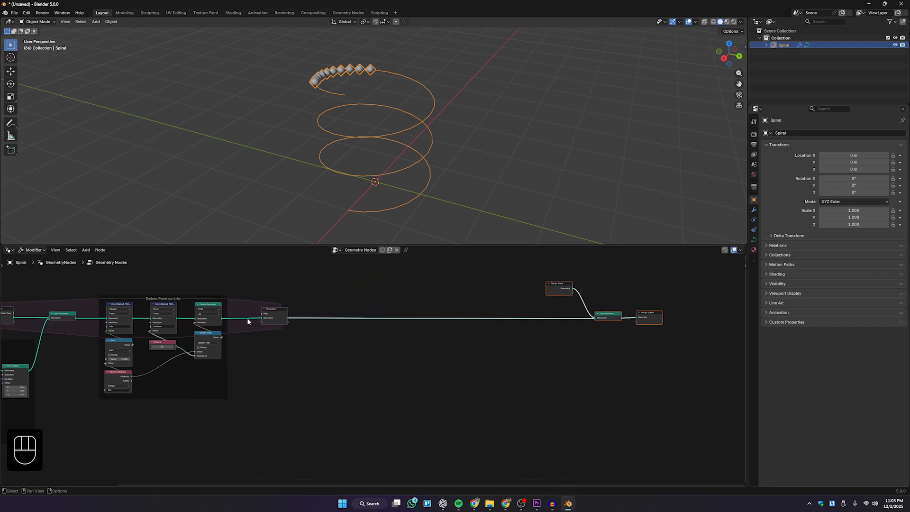
{"action": "middle_click_drag", "start_coordinate": [352, 370], "coordinate": [345, 376]}
{"action": "scroll", "coordinate": [344, 375], "scroll_direction": "down", "scroll_amount": 3}
{"action": "middle_click_drag", "start_coordinate": [300, 348], "coordinate": [350, 353]}
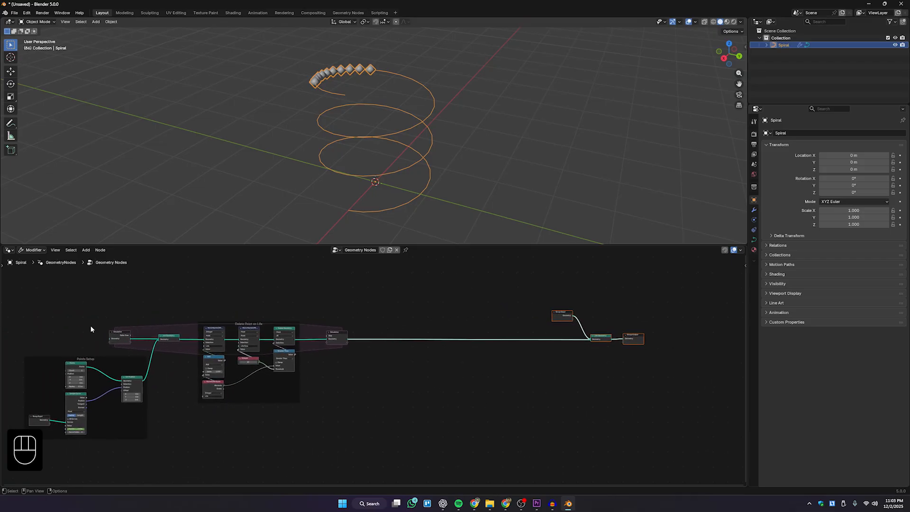
Insert a Points to Curves node on the link between the Simulation output and the final Join Geometry node.
{"action": "scroll", "coordinate": [374, 382], "scroll_direction": "up", "scroll_amount": 2}
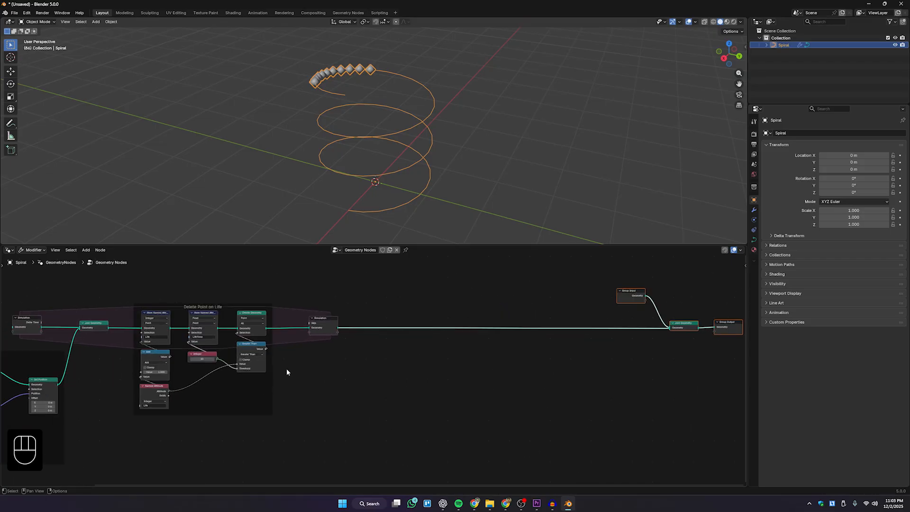
{"action": "scroll", "coordinate": [294, 370], "scroll_direction": "right", "scroll_amount": 6, "text": "ctrl"}
{"action": "key", "text": "shift+a"}
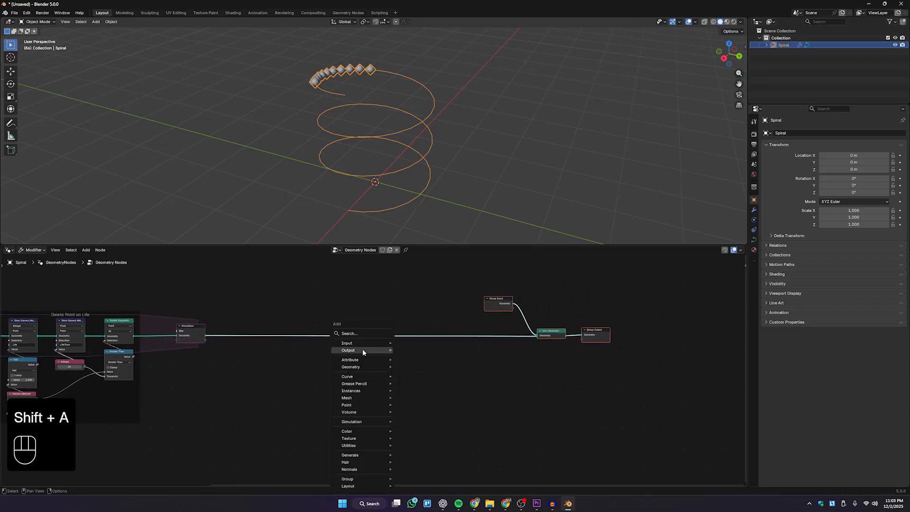
{"action": "left_click", "coordinate": [368, 334]}
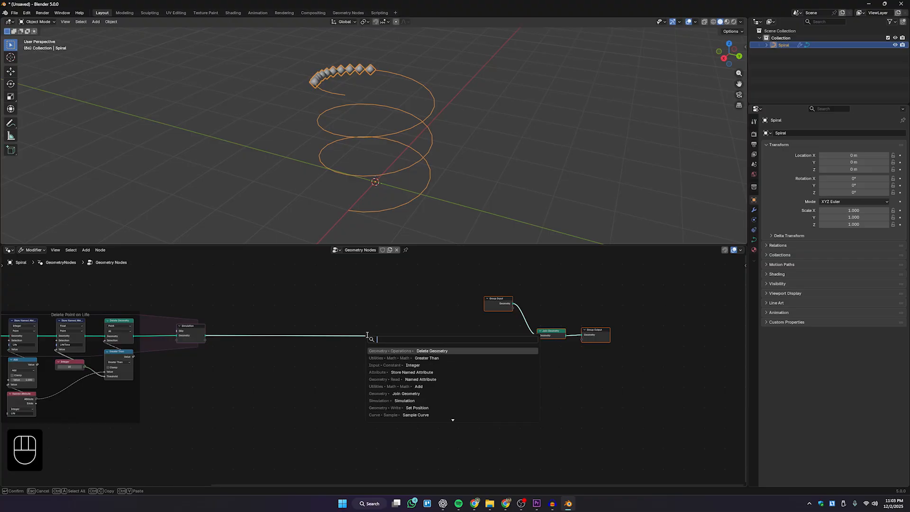
{"action": "type", "text": "points to"}
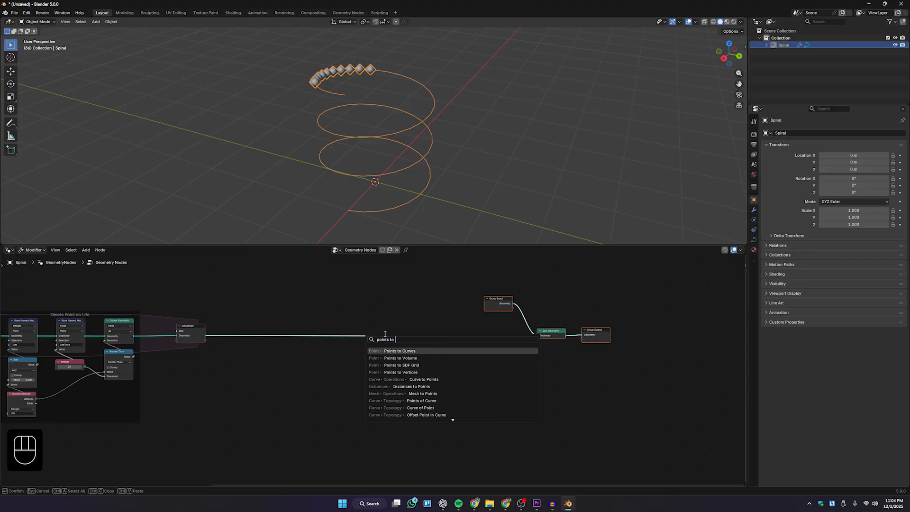
{"action": "left_click", "coordinate": [411, 351]}
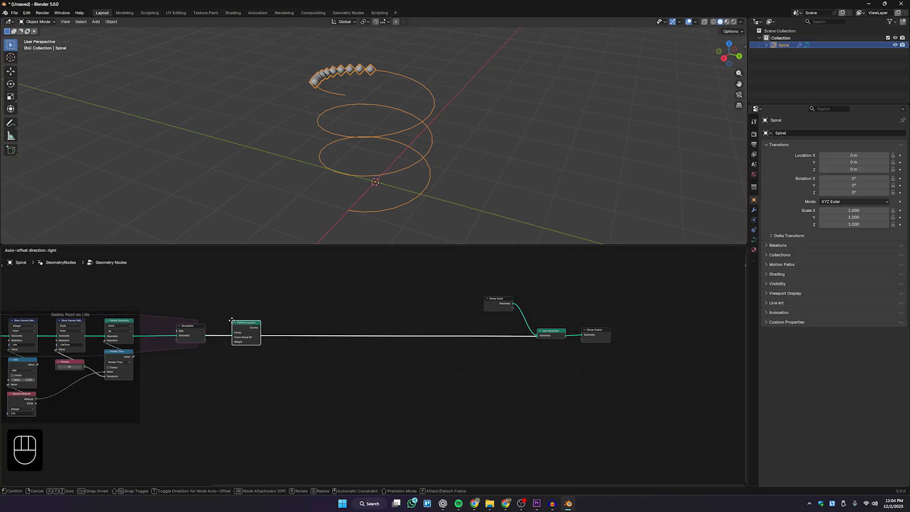
{"action": "left_click", "coordinate": [233, 325]}
{"action": "scroll", "coordinate": [303, 370], "scroll_direction": "up", "scroll_amount": 8}
{"action": "middle_click_drag", "start_coordinate": [232, 349], "coordinate": [267, 366]}
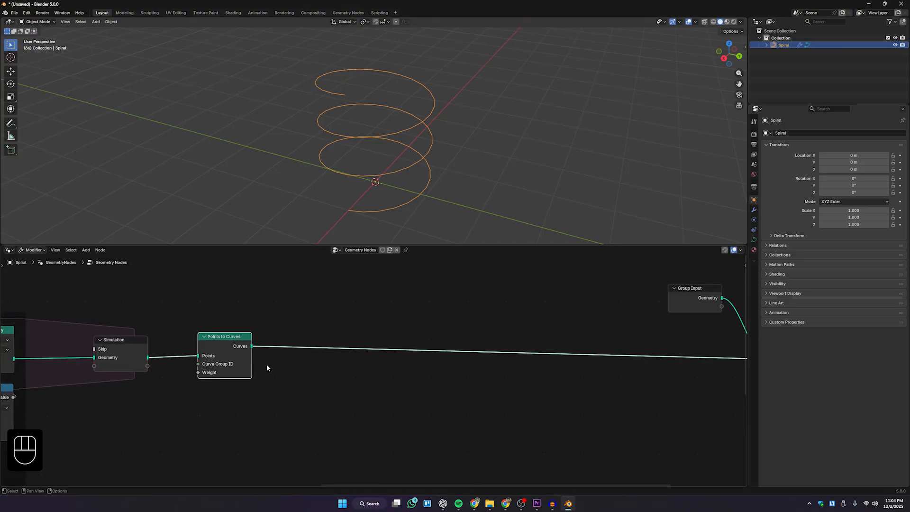
{"action": "left_click_drag", "start_coordinate": [228, 340], "coordinate": [229, 342]}
Play the animation and examine the curve generated from the points along the spiral from several angles.
{"action": "middle_click_drag", "start_coordinate": [333, 168], "coordinate": [373, 203]}
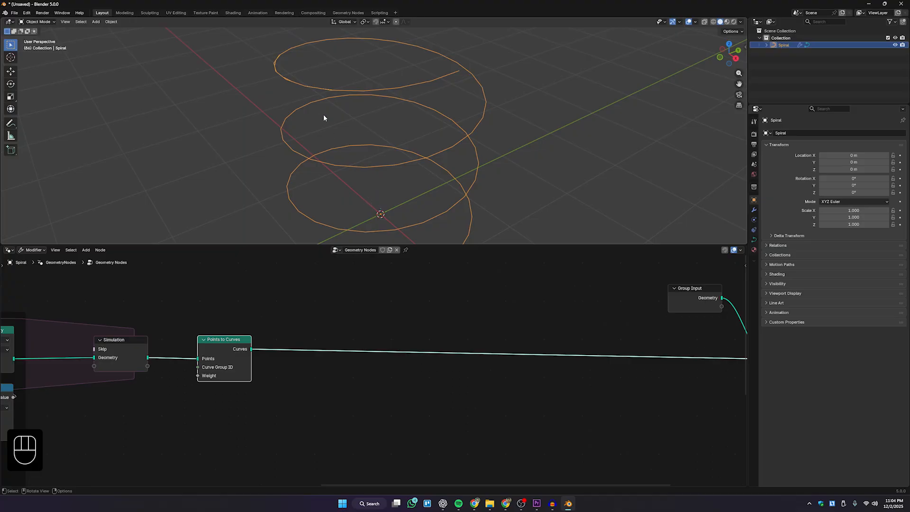
{"action": "middle_click_drag", "start_coordinate": [324, 118], "coordinate": [466, 119]}
{"action": "left_click", "coordinate": [310, 169]}
{"action": "left_click", "coordinate": [312, 182]}
{"action": "scroll", "coordinate": [470, 154], "scroll_direction": "down", "scroll_amount": 2}
{"action": "middle_click_drag", "start_coordinate": [472, 158], "coordinate": [380, 160]}
{"action": "scroll", "coordinate": [334, 141], "scroll_direction": "down", "scroll_amount": 2}
{"action": "key", "text": "space"}
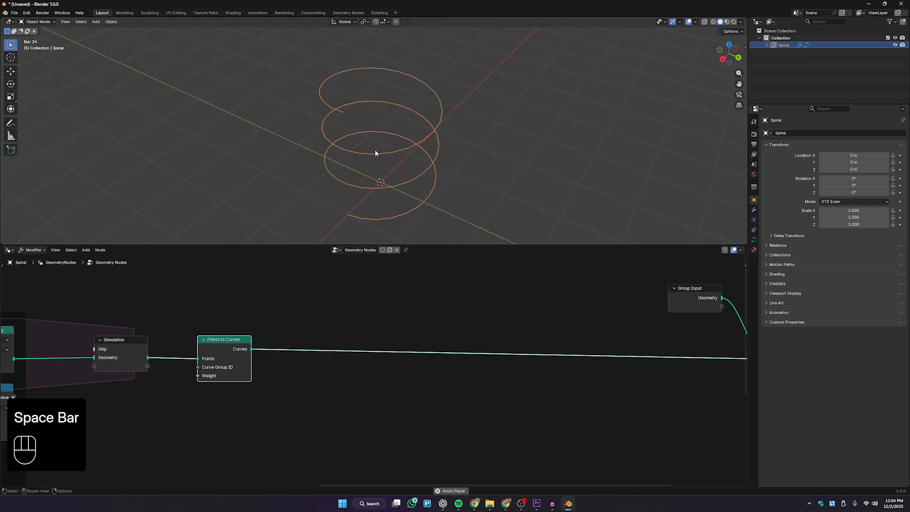
{"action": "key", "text": "space"}
{"action": "middle_click_drag", "start_coordinate": [408, 195], "coordinate": [378, 182]}
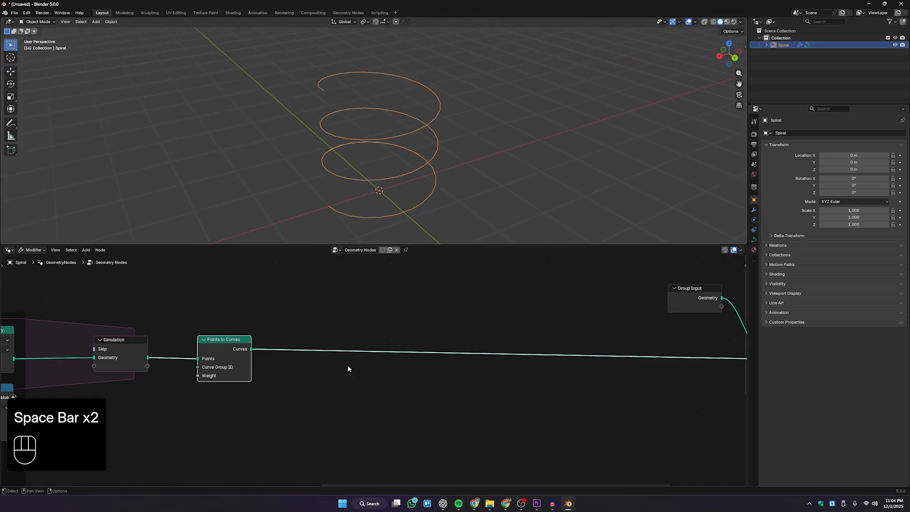
Insert a Curve to Mesh node on the link between Points to Curves and the final Join Geometry node.
{"action": "middle_click_drag", "start_coordinate": [346, 365], "coordinate": [301, 363]}
{"action": "scroll", "coordinate": [300, 362], "scroll_direction": "down", "scroll_amount": 4}
{"action": "left_click_drag", "start_coordinate": [730, 429], "coordinate": [531, 284]}
{"action": "mouse_move", "coordinate": [630, 351]}
{"action": "left_mouse_down"}
{"action": "mouse_move", "coordinate": [622, 338]}
{"action": "mouse_move", "coordinate": [622, 346]}
{"action": "left_mouse_up"}
{"action": "key", "text": "shift+a"}
{"action": "left_click", "coordinate": [435, 333]}
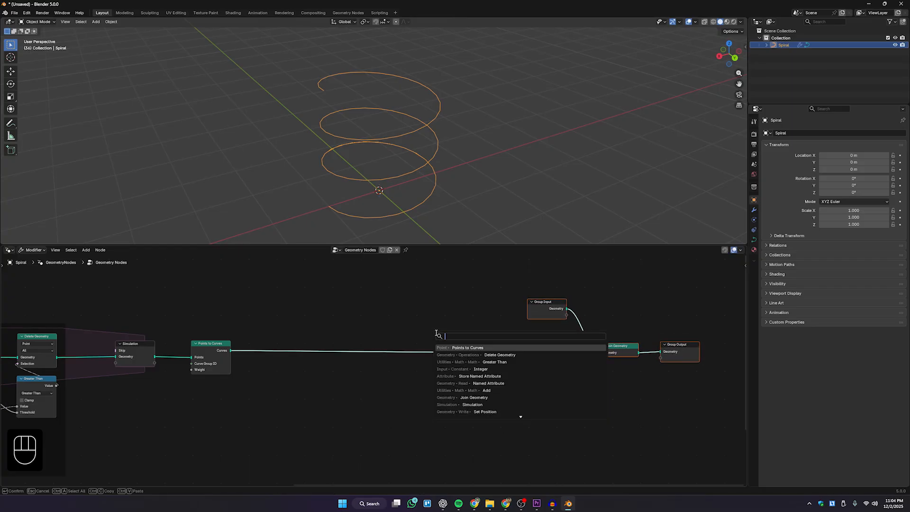
{"action": "type", "text": "curve to mes"}
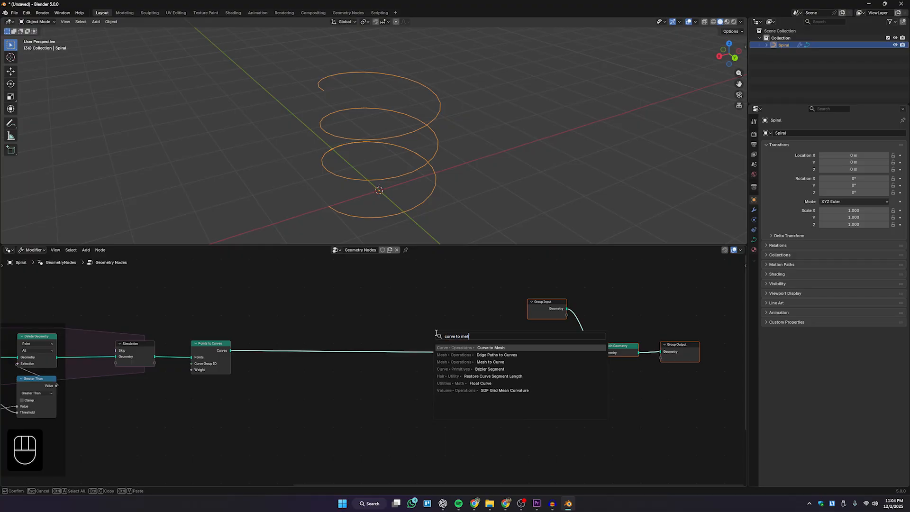
{"action": "key", "text": "Return"}
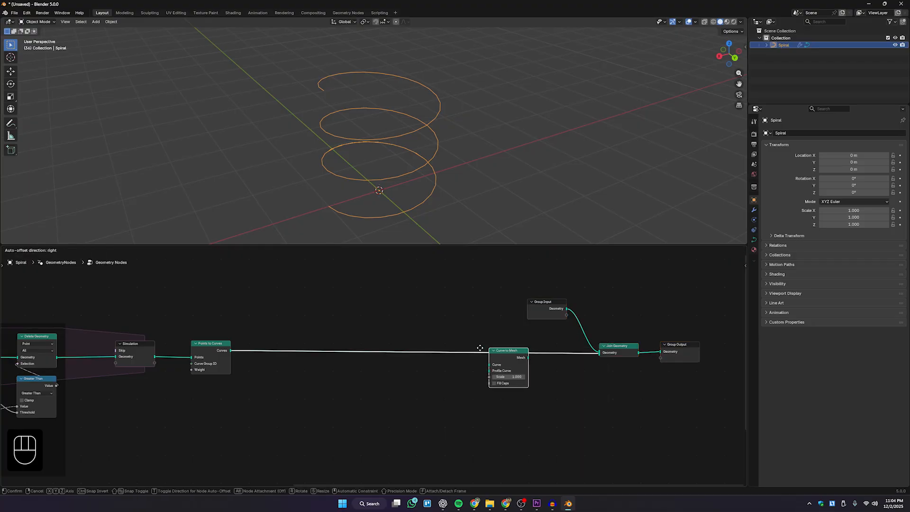
{"action": "left_click", "coordinate": [311, 368]}
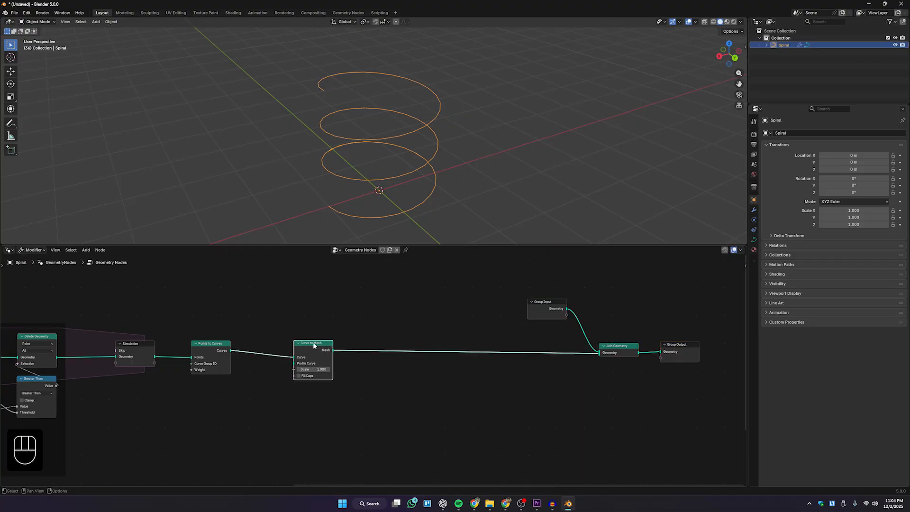
{"action": "scroll", "coordinate": [339, 360], "scroll_direction": "up", "scroll_amount": 1}
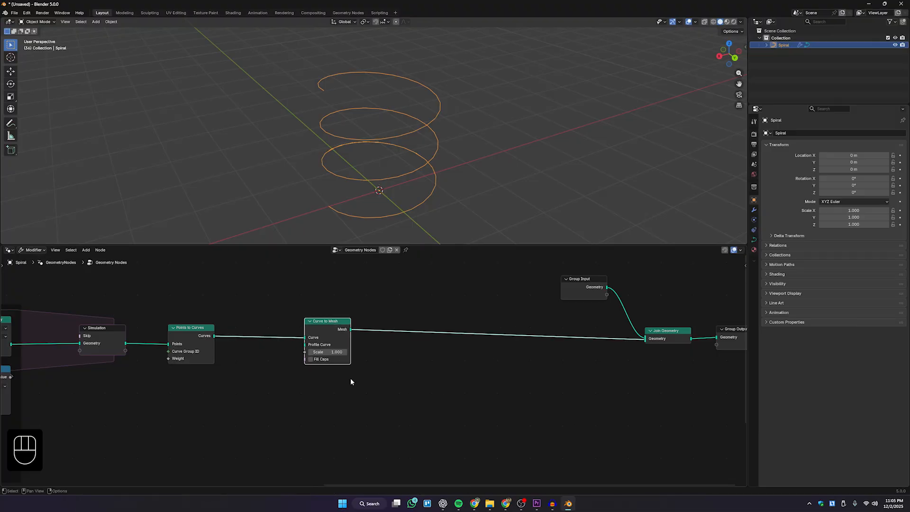
Add a Curve Circle node below Curve to Mesh and connect its Curve output to the Profile Curve input.
{"action": "key", "text": "shift+a"}
{"action": "left_click", "coordinate": [348, 329]}
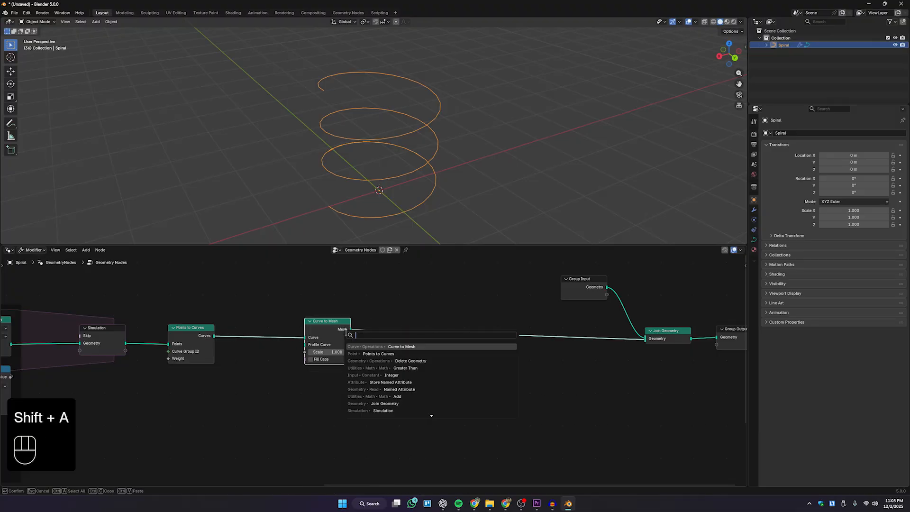
{"action": "type", "text": "circut"}
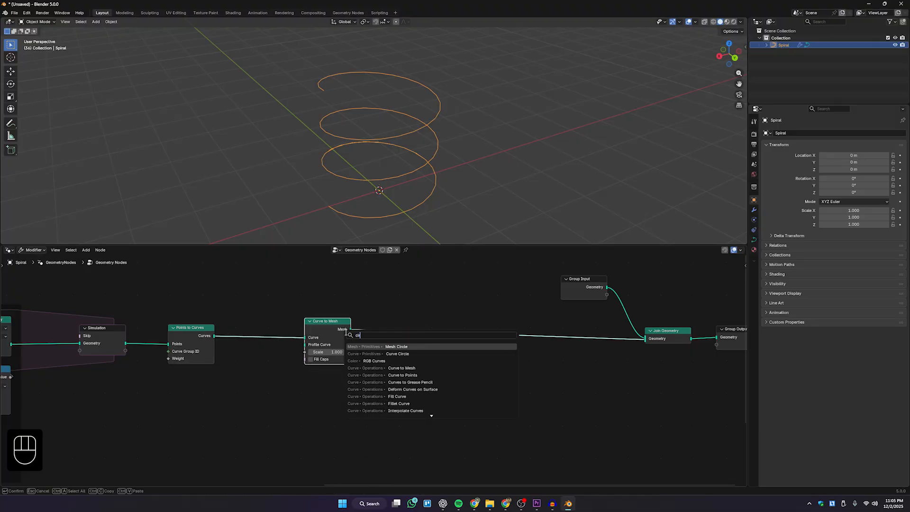
{"action": "key", "text": "BackSpace"}
{"action": "key", "text": "BackSpace"}
{"action": "key", "text": "BackSpace"}
{"action": "key", "text": "BackSpace"}
{"action": "key", "text": "BackSpace"}
{"action": "type", "text": "ur"}
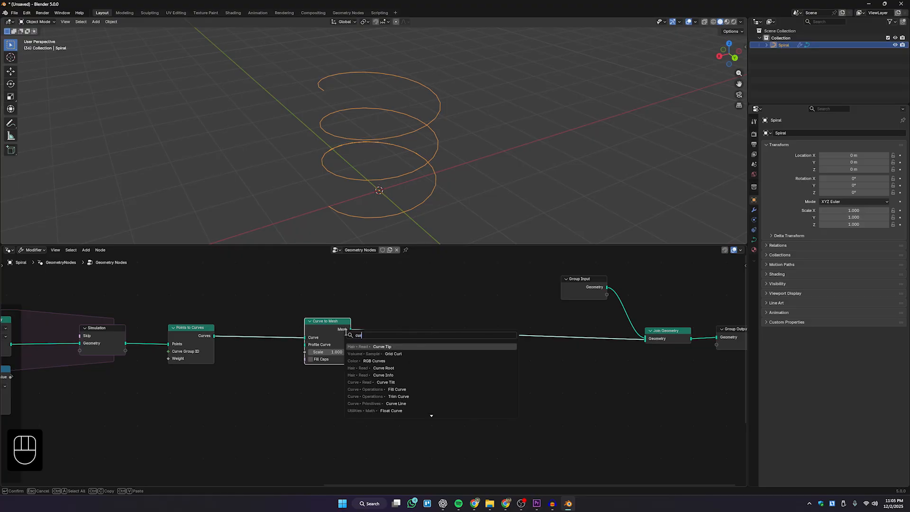
{"action": "type", "text": "ve cir"}
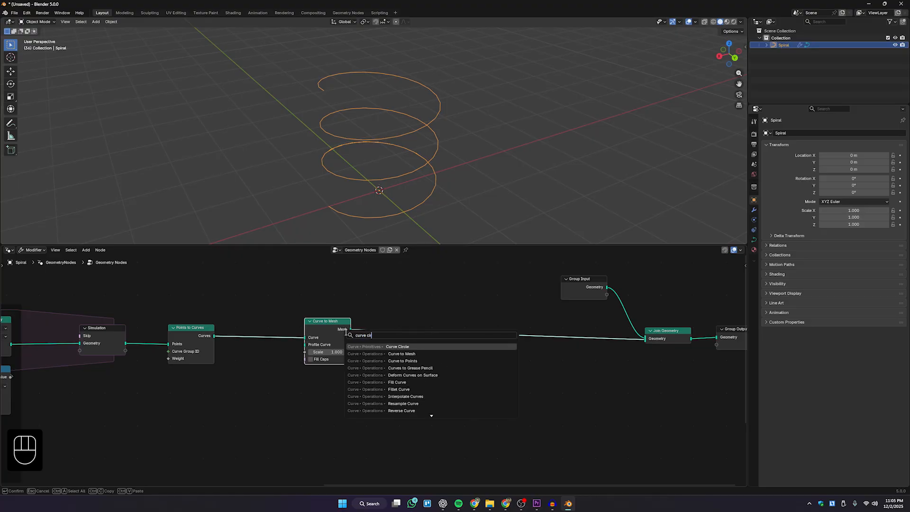
{"action": "key", "text": "Return"}
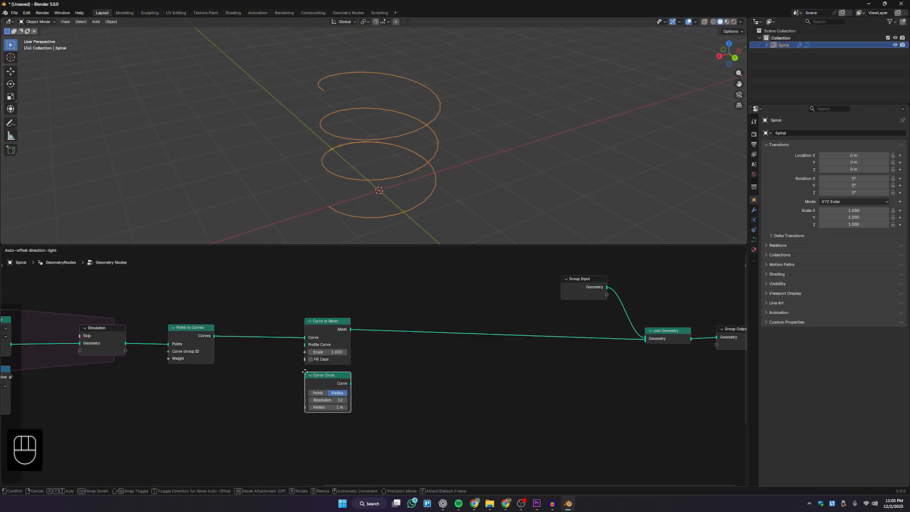
{"action": "left_click", "coordinate": [310, 367]}
{"action": "left_click_drag", "start_coordinate": [351, 383], "coordinate": [304, 345]}
{"action": "left_click_drag", "start_coordinate": [323, 374], "coordinate": [320, 374]}
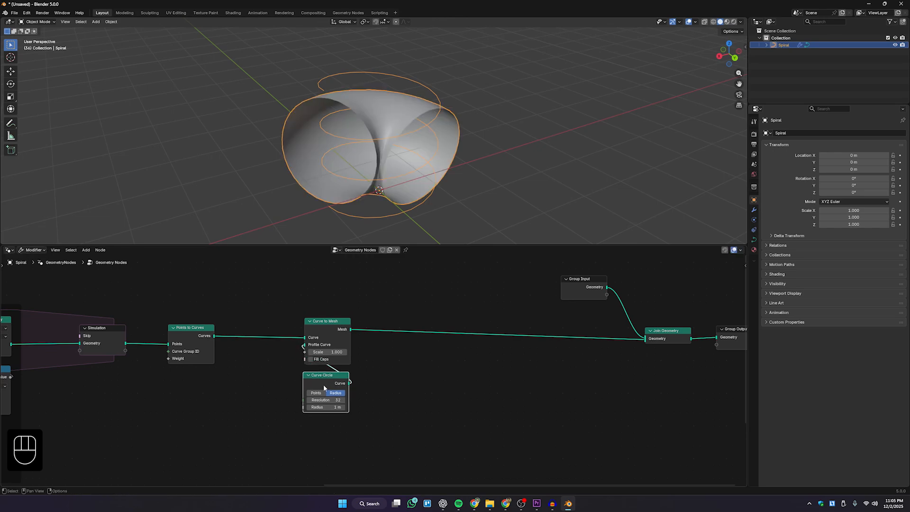
Play the animation briefly and set the Curve Circle radius to 0.05 m.
{"action": "key", "text": "space"}
{"action": "key", "text": "space"}
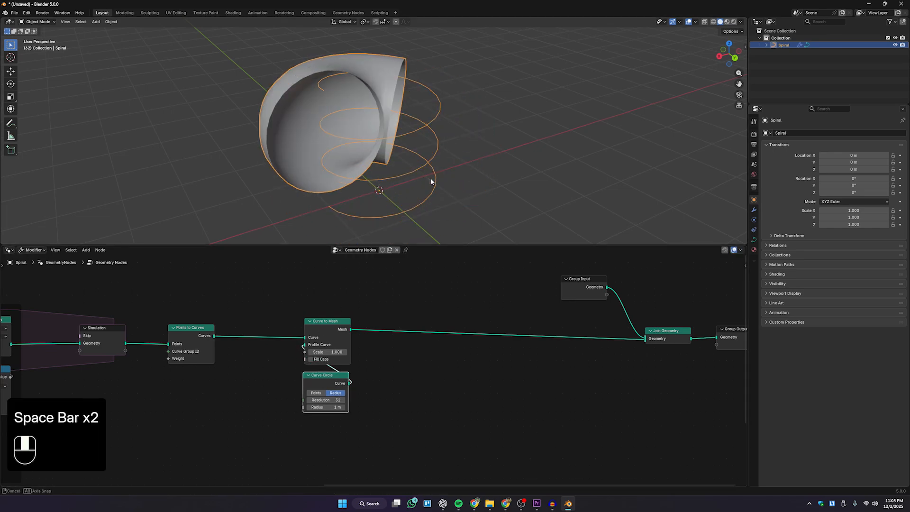
{"action": "middle_click_drag", "start_coordinate": [449, 186], "coordinate": [410, 178]}
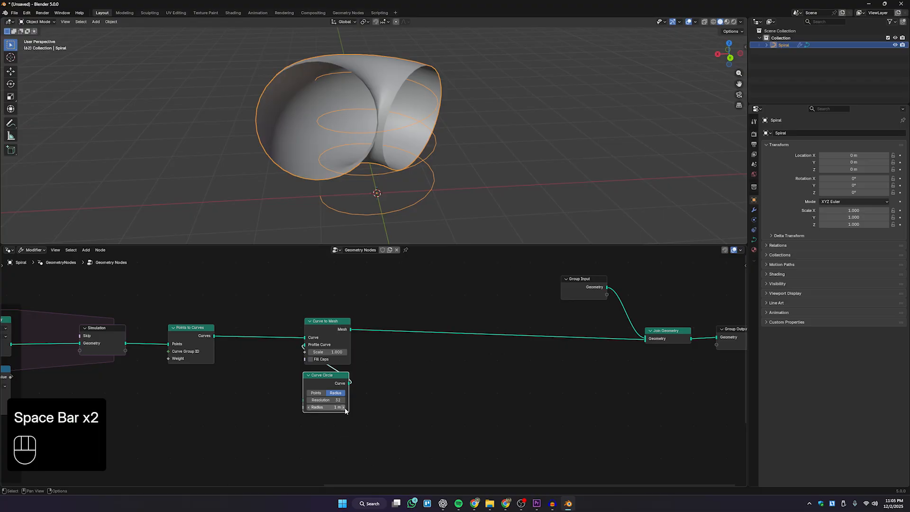
{"action": "left_click_drag", "start_coordinate": [345, 411], "coordinate": [299, 411]}
{"action": "double_click", "coordinate": [331, 411]}
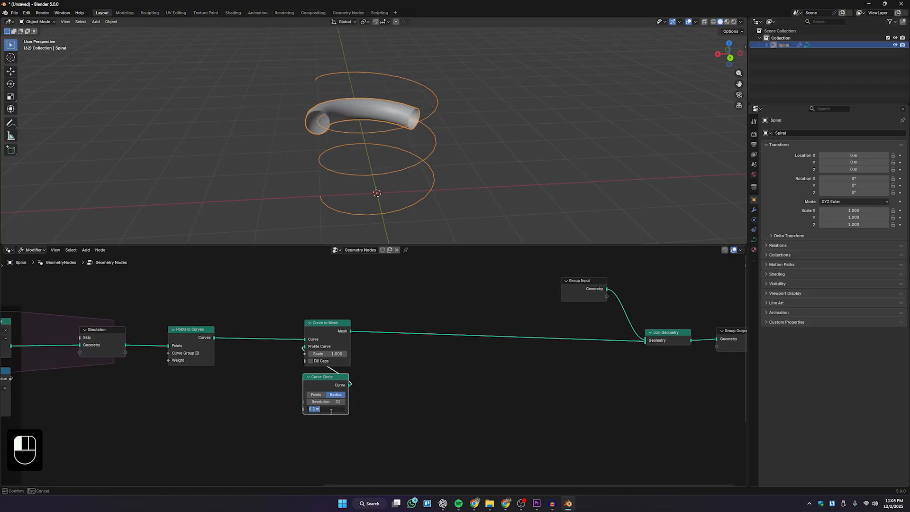
{"action": "type", "text": ".05"}
{"action": "key", "text": "Return"}
{"action": "scroll", "coordinate": [351, 377], "scroll_direction": "up", "scroll_amount": 1}
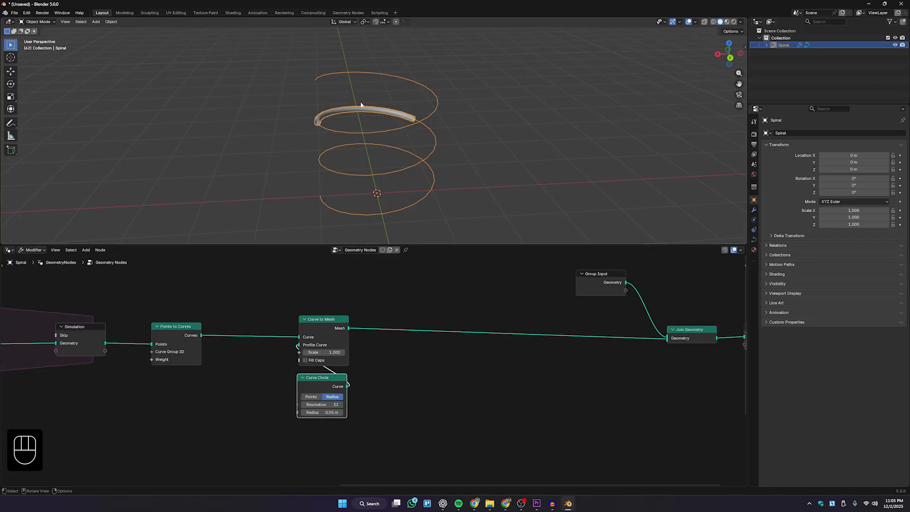
{"action": "middle_click_drag", "start_coordinate": [362, 106], "coordinate": [348, 197]}
{"action": "scroll", "coordinate": [337, 417], "scroll_direction": "up", "scroll_amount": 2}
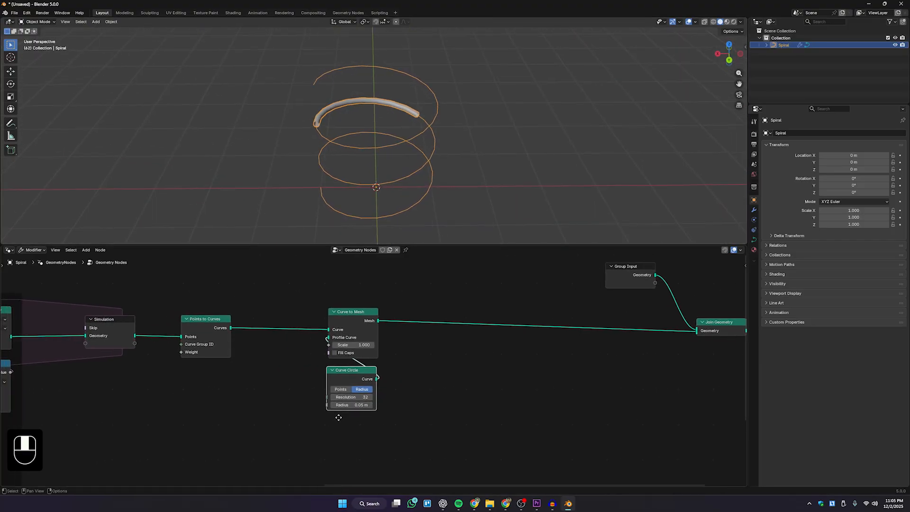
Move the Curve to Mesh and Curve Circle nodes further from Points to Curves and enable Fill Caps on Curve to Mesh.
{"action": "middle_click_drag", "start_coordinate": [334, 403], "coordinate": [350, 409]}
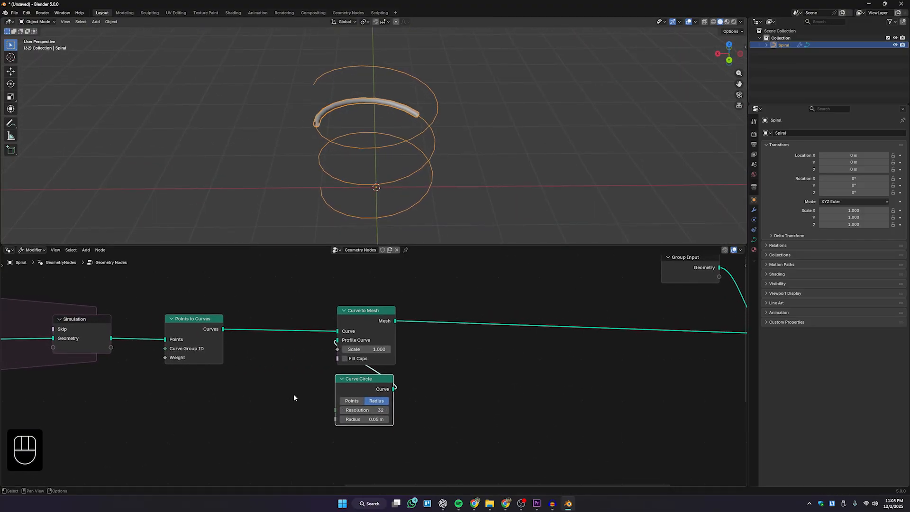
{"action": "middle_click_drag", "start_coordinate": [294, 394], "coordinate": [374, 404]}
{"action": "left_click_drag", "start_coordinate": [493, 446], "coordinate": [444, 326]}
{"action": "scroll", "coordinate": [451, 363], "scroll_direction": "down", "scroll_amount": 4}
{"action": "middle_click_drag", "start_coordinate": [454, 368], "coordinate": [406, 360]}
{"action": "left_click_drag", "start_coordinate": [394, 358], "coordinate": [419, 359]}
{"action": "scroll", "coordinate": [437, 361], "scroll_direction": "up", "scroll_amount": 2}
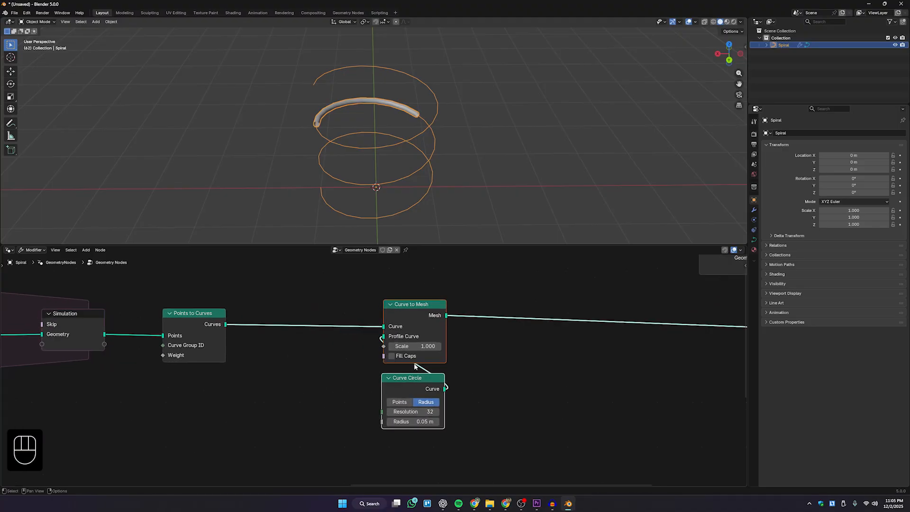
{"action": "scroll", "coordinate": [362, 175], "scroll_direction": "up", "scroll_amount": 4}
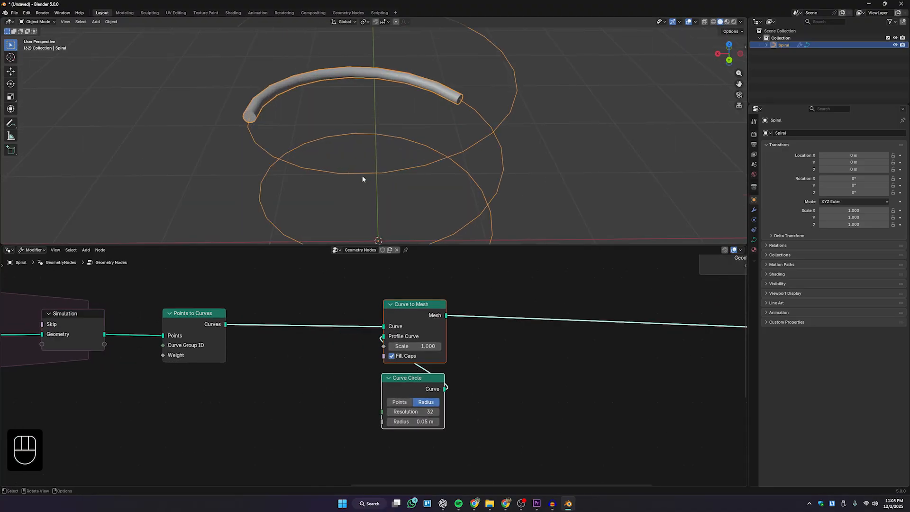
Deselect the spiral, play the animation and examine the capped tube's smoothness up close in an enlarged viewport.
{"action": "left_click", "coordinate": [265, 108]}
{"action": "middle_click_drag", "start_coordinate": [456, 122], "coordinate": [475, 179]}
{"action": "key", "text": "space"}
{"action": "middle_click_drag", "start_coordinate": [475, 179], "coordinate": [403, 201]}
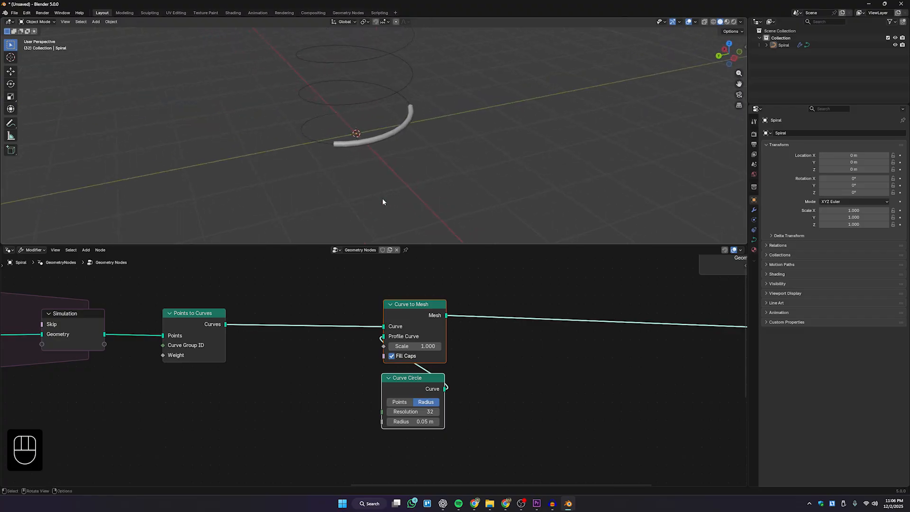
{"action": "scroll", "coordinate": [367, 204], "scroll_direction": "up", "scroll_amount": 4}
{"action": "left_click_drag", "start_coordinate": [425, 243], "coordinate": [425, 257]}
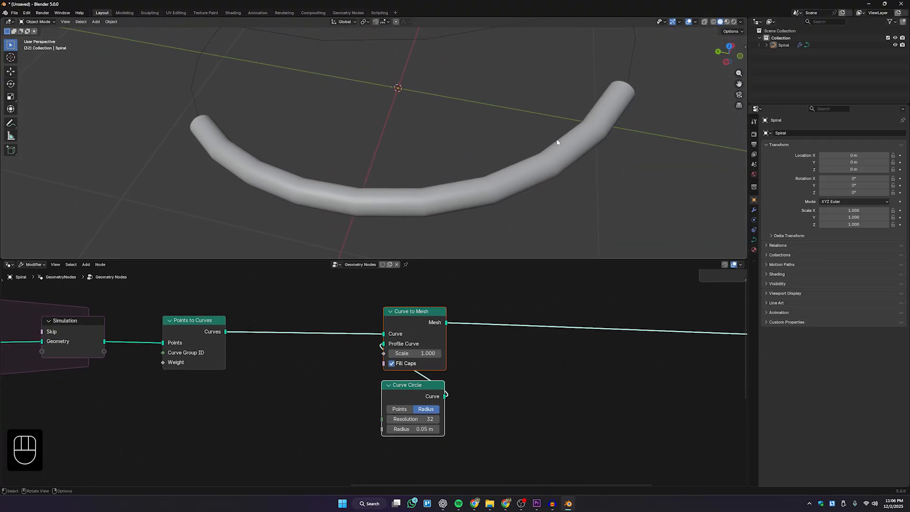
{"action": "middle_click_drag", "start_coordinate": [558, 142], "coordinate": [491, 182]}
Make room before the Curve to Mesh and Curve Circle nodes and insert a Set Spline Type node after Points to Curves.
{"action": "scroll", "coordinate": [378, 337], "scroll_direction": "down", "scroll_amount": 1}
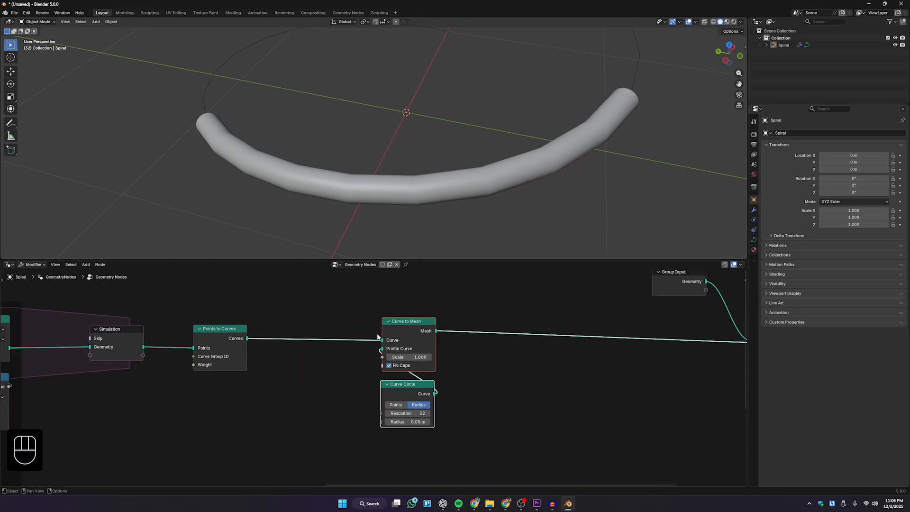
{"action": "left_click_drag", "start_coordinate": [470, 445], "coordinate": [447, 327]}
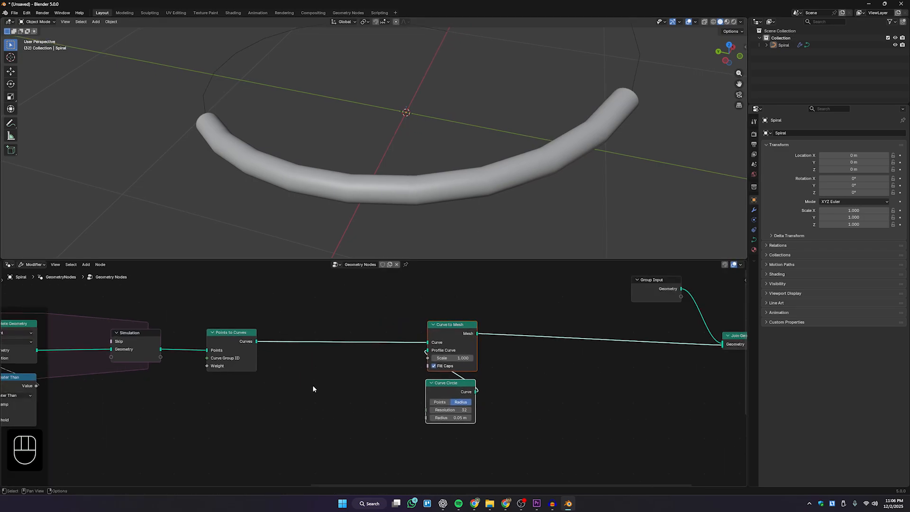
{"action": "key", "text": "shift+a"}
{"action": "left_click", "coordinate": [307, 337]}
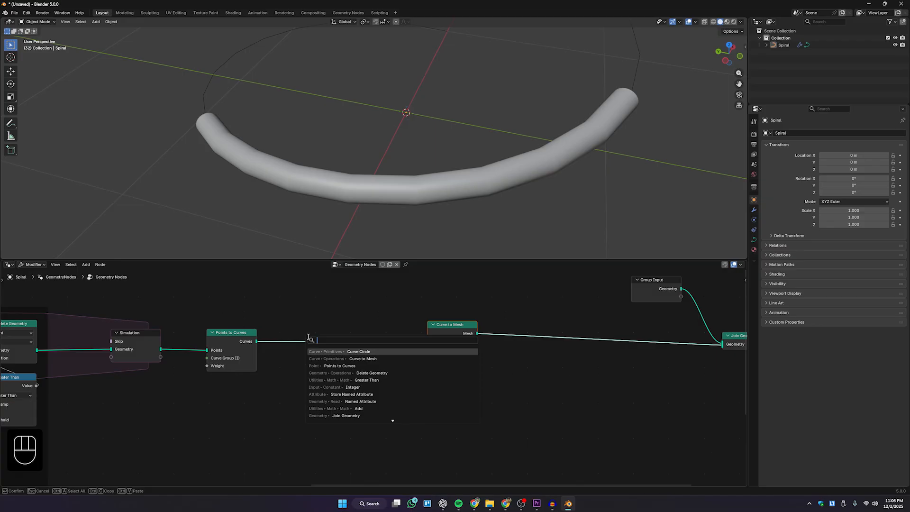
{"action": "type", "text": "splind"}
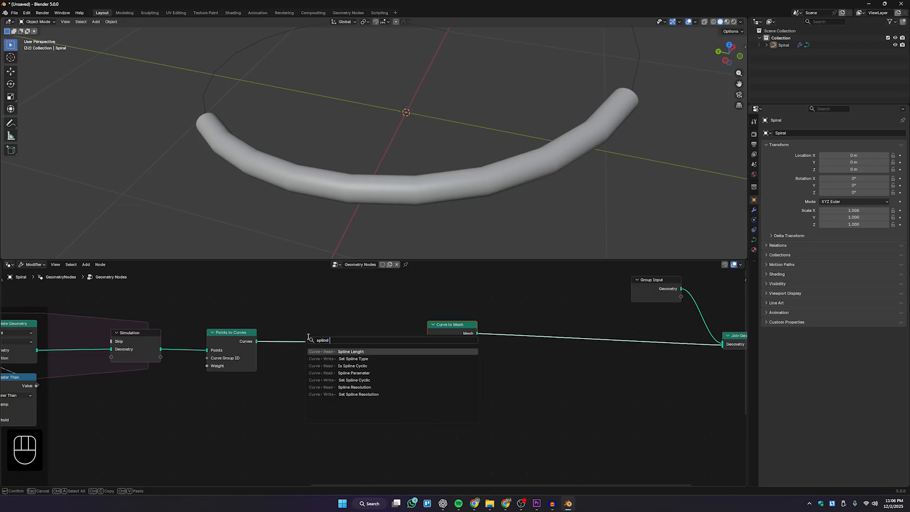
{"action": "key", "text": "BackSpace"}
{"action": "key", "text": "BackSpace"}
{"action": "key", "text": "BackSpace"}
{"action": "key", "text": "BackSpace"}
{"action": "key", "text": "BackSpace"}
{"action": "key", "text": "BackSpace"}
{"action": "type", "text": "set spl"}
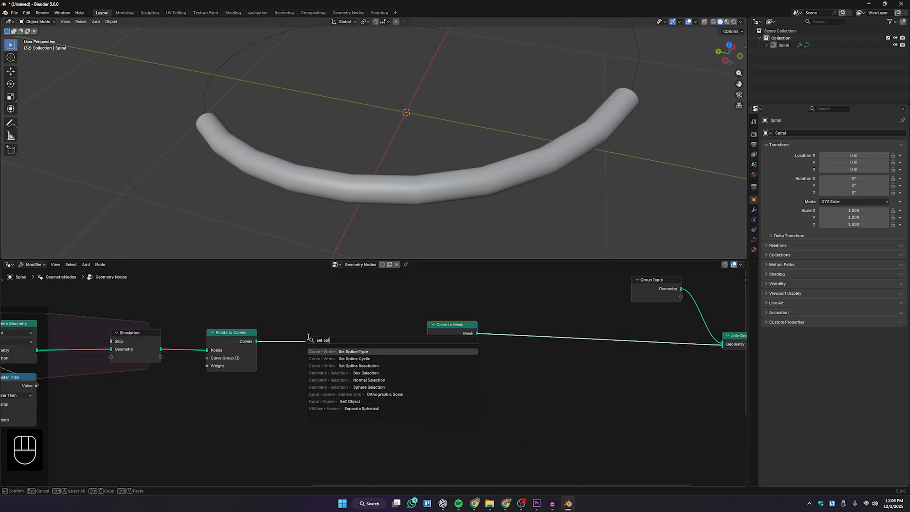
{"action": "left_click", "coordinate": [354, 352]}
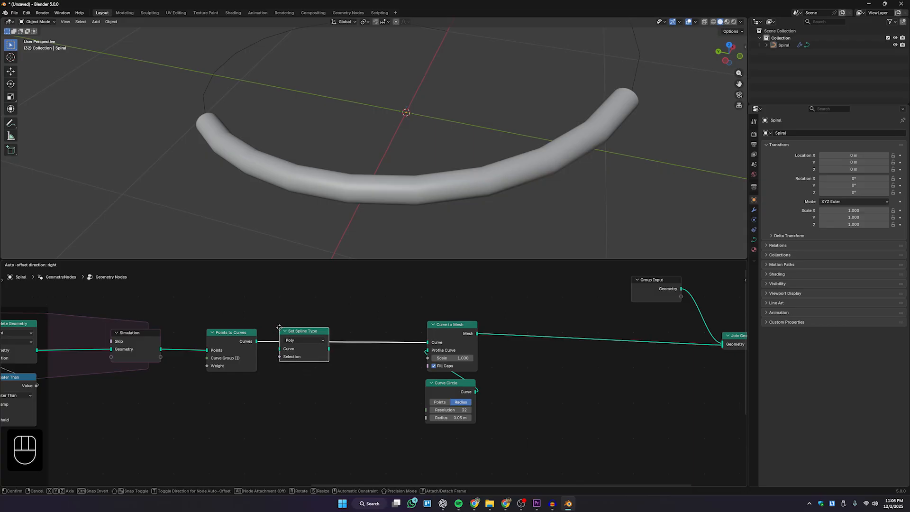
{"action": "left_click", "coordinate": [302, 361]}
Insert a Resample Curve node between Set Spline Type and Curve to Mesh.
{"action": "key", "text": "shift+a"}
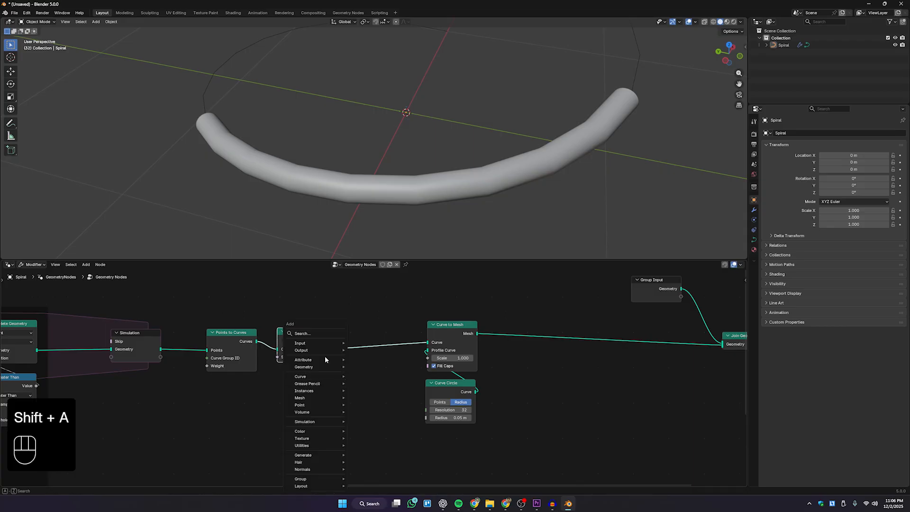
{"action": "left_click", "coordinate": [325, 335]}
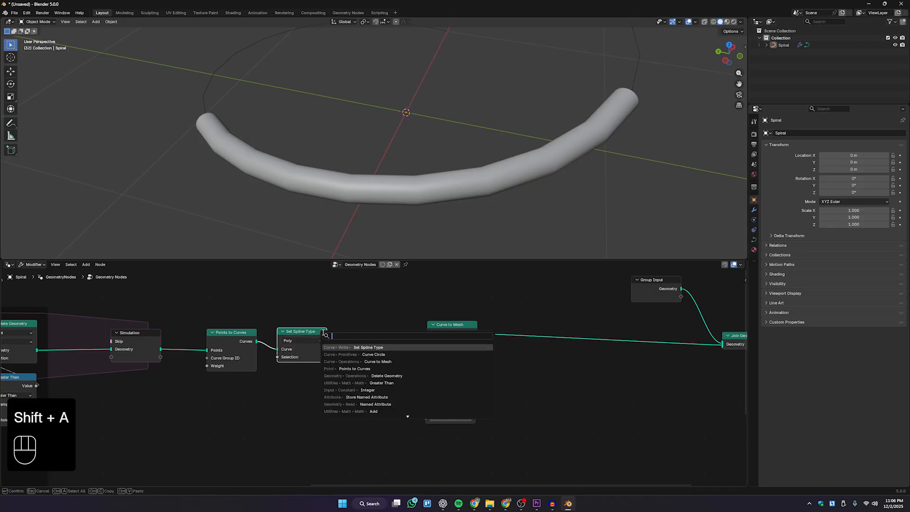
{"action": "type", "text": "resamp"}
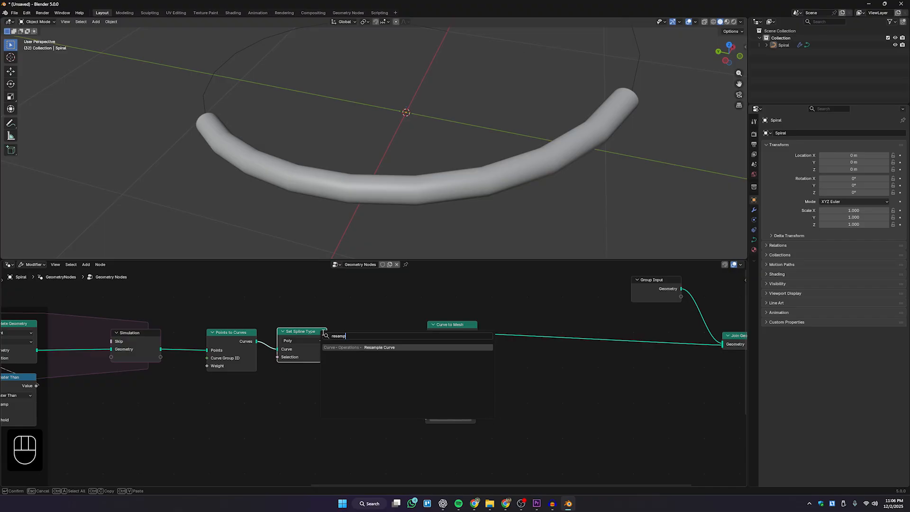
{"action": "key", "text": "Return"}
{"action": "left_click", "coordinate": [351, 328]}
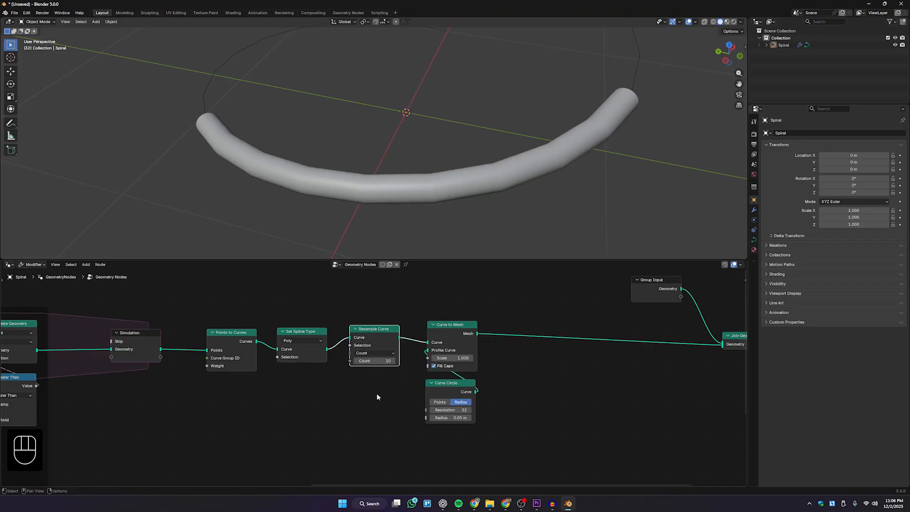
Set the Set Spline Type node to Catmull Rom.
{"action": "middle_click_drag", "start_coordinate": [377, 395], "coordinate": [410, 393]}
{"action": "left_click_drag", "start_coordinate": [412, 403], "coordinate": [353, 326]}
{"action": "middle_click_drag", "start_coordinate": [393, 331], "coordinate": [348, 334]}
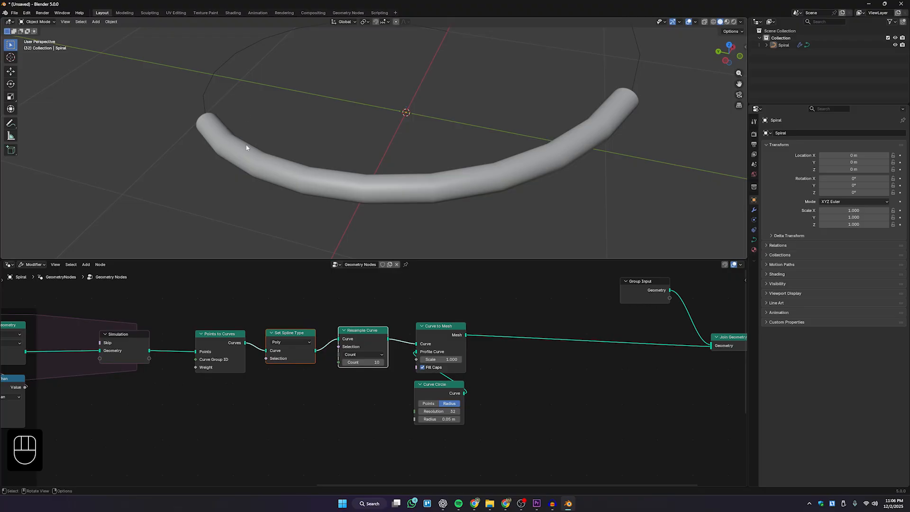
{"action": "middle_click_drag", "start_coordinate": [610, 127], "coordinate": [475, 209]}
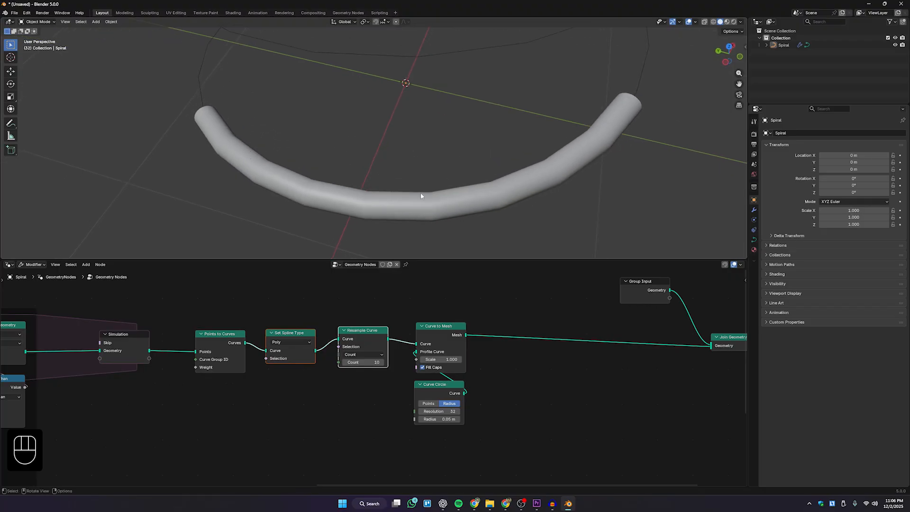
{"action": "scroll", "coordinate": [348, 365], "scroll_direction": "up", "scroll_amount": 2}
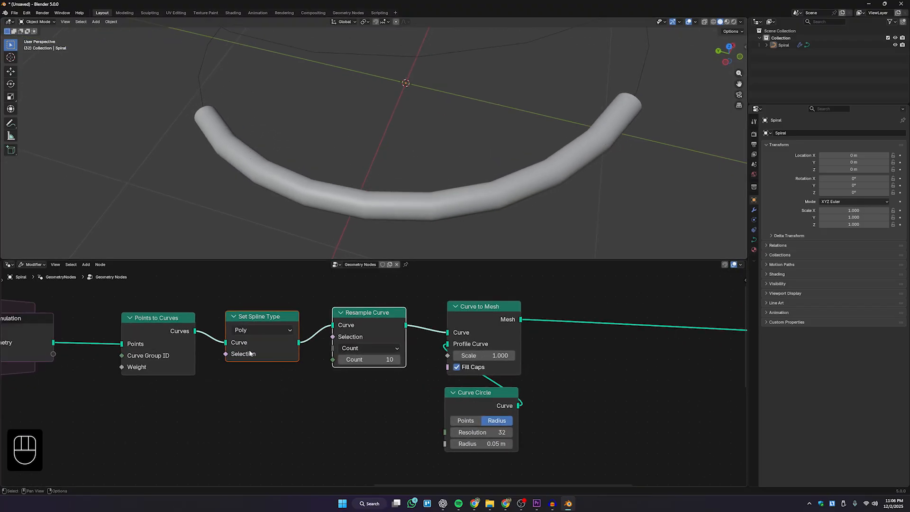
{"action": "left_click", "coordinate": [274, 317]}
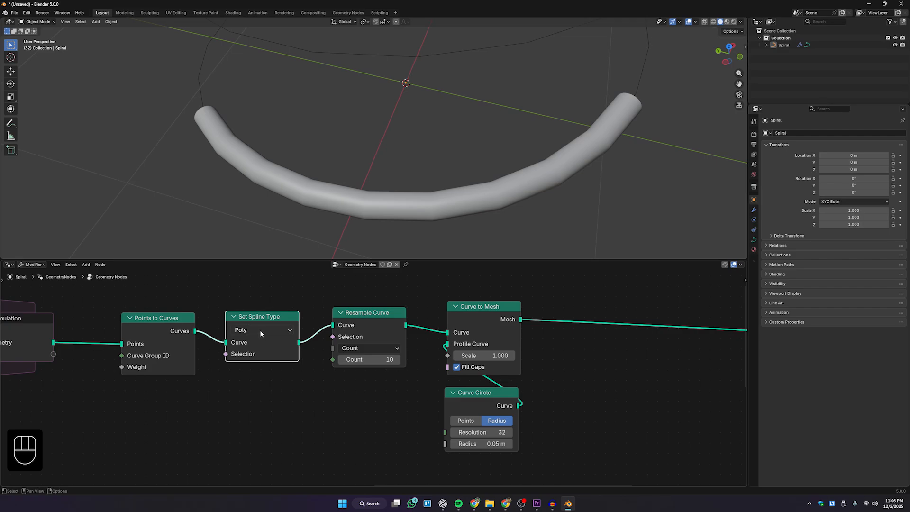
{"action": "left_click", "coordinate": [259, 330]}
{"action": "left_click", "coordinate": [264, 342]}
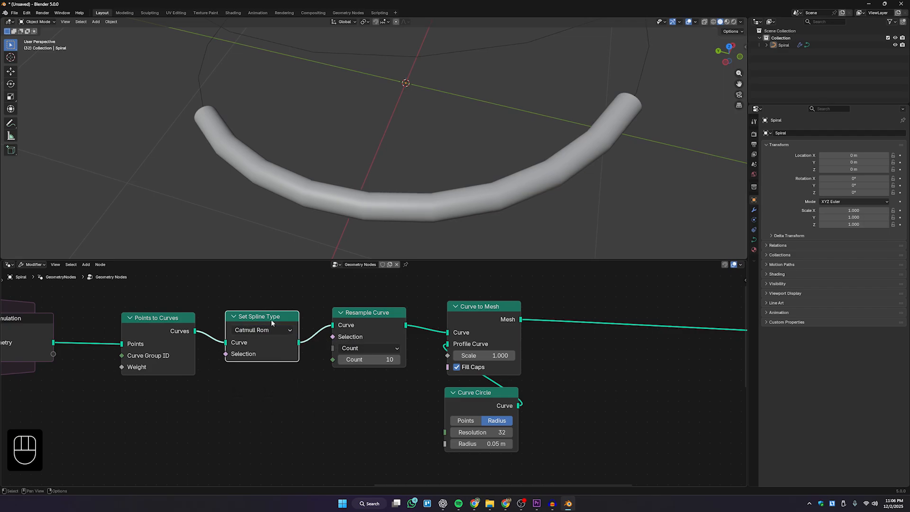
{"action": "left_click_drag", "start_coordinate": [241, 320], "coordinate": [242, 320]}
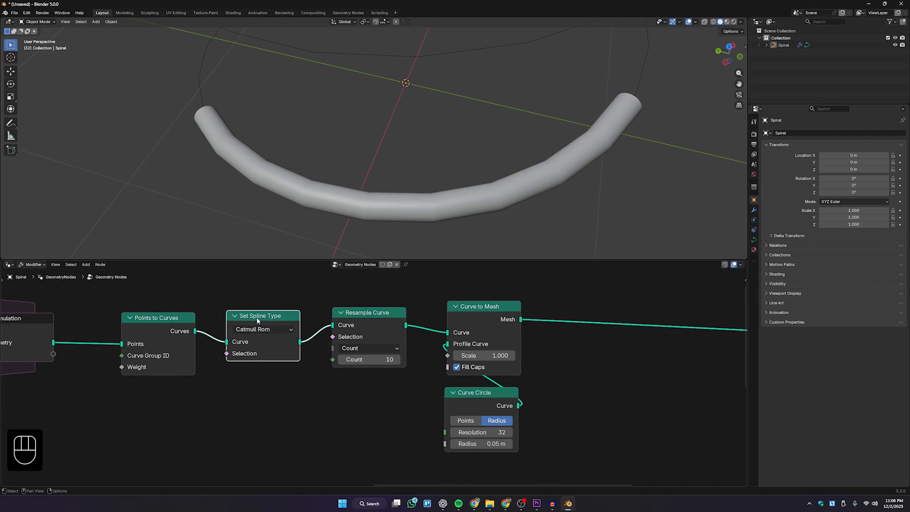
{"action": "scroll", "coordinate": [247, 359], "scroll_direction": "down", "scroll_amount": 1}
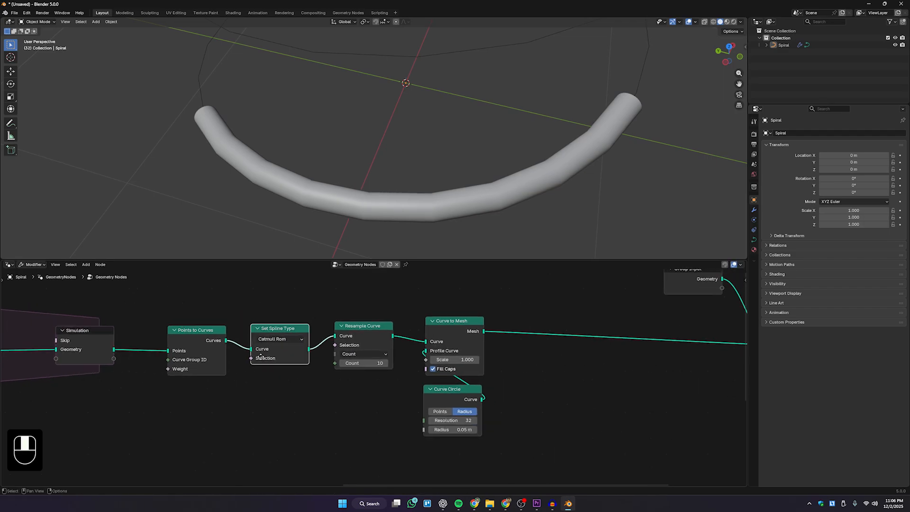
Set the Resample Curve node's Count to 30 and inspect the tube's smoothness from several angles.
{"action": "left_click", "coordinate": [352, 326]}
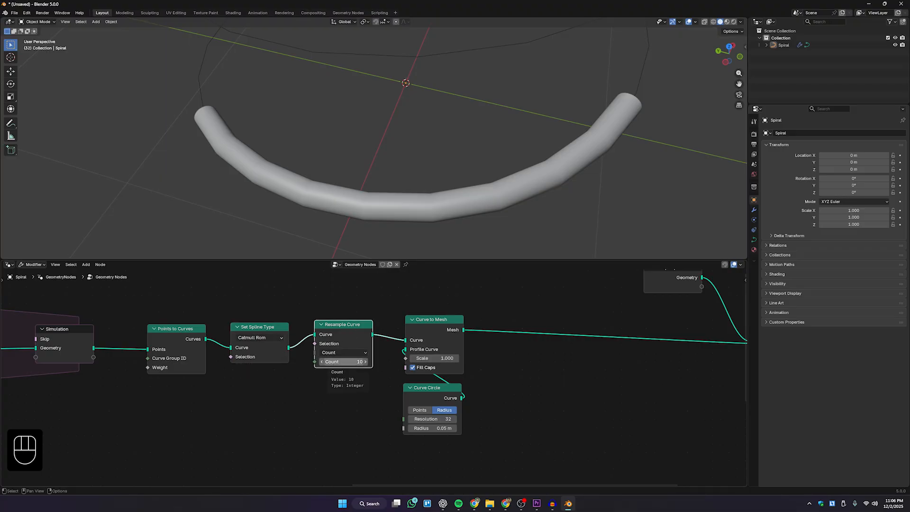
{"action": "mouse_move", "coordinate": [336, 364]}
{"action": "left_mouse_down"}
{"action": "mouse_move", "coordinate": [327, 364]}
{"action": "mouse_move", "coordinate": [348, 364]}
{"action": "mouse_move", "coordinate": [343, 370]}
{"action": "left_mouse_up"}
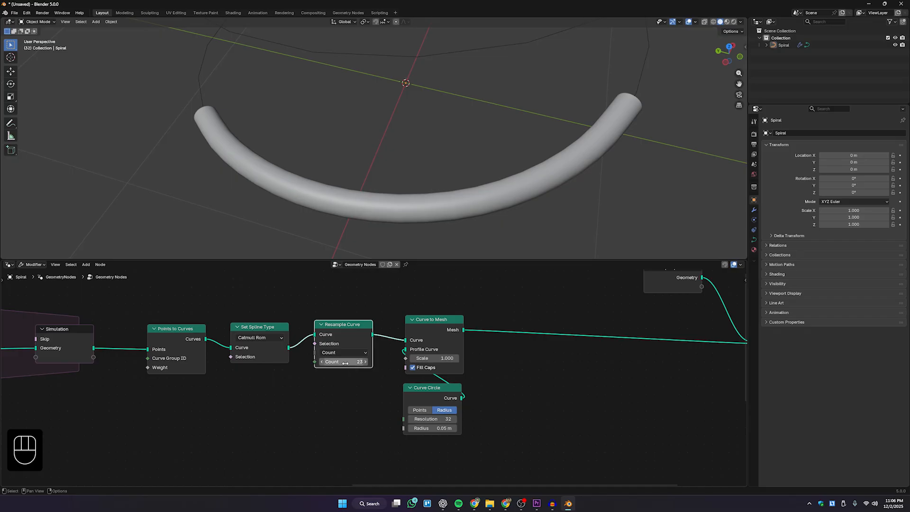
{"action": "left_click", "coordinate": [343, 362]}
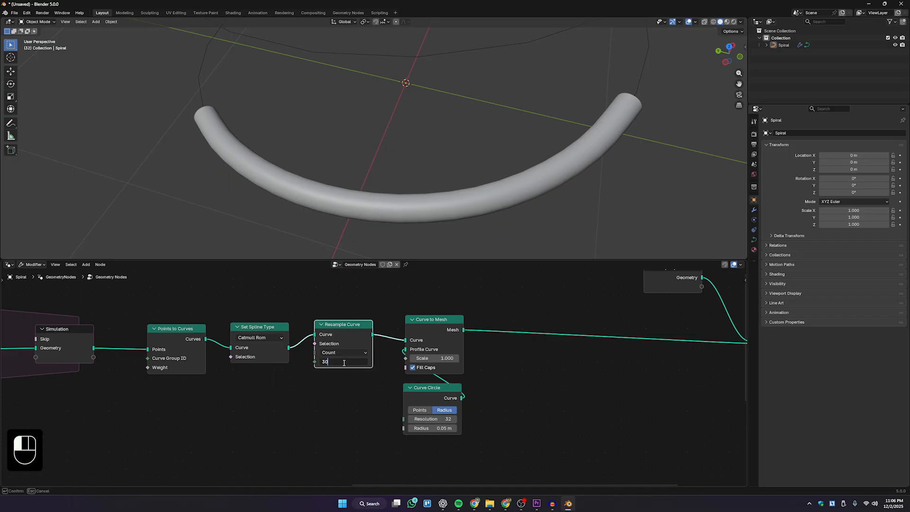
{"action": "key", "text": "Return"}
{"action": "middle_click_drag", "start_coordinate": [408, 171], "coordinate": [441, 186]}
{"action": "middle_click_drag", "start_coordinate": [430, 162], "coordinate": [432, 228]}
{"action": "scroll", "coordinate": [258, 328], "scroll_direction": "down", "scroll_amount": 3}
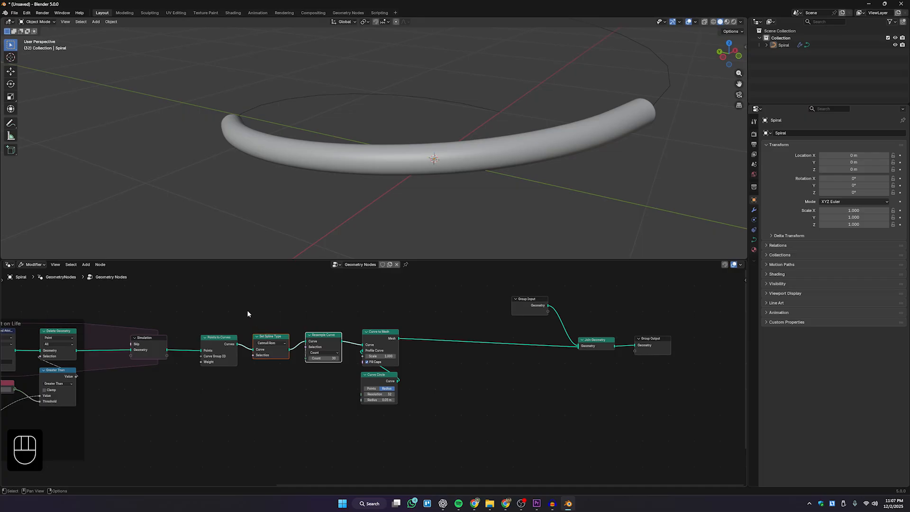
Group the Set Spline Type and Resample Curve nodes in a frame and deselect it.
{"action": "left_click_drag", "start_coordinate": [252, 310], "coordinate": [346, 381]}
{"action": "middle_click_drag", "start_coordinate": [346, 381], "coordinate": [177, 393]}
{"action": "key", "text": "shift+p"}
{"action": "scroll", "coordinate": [474, 385], "scroll_direction": "down", "scroll_amount": 1}
{"action": "left_click", "coordinate": [474, 385]}
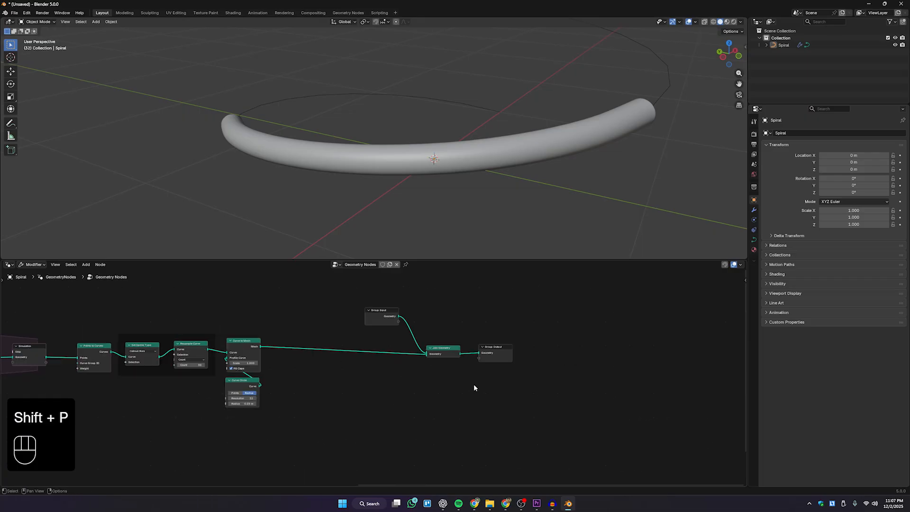
Play the animation briefly and examine the smoothed tube as it travels up the spiral.
{"action": "scroll", "coordinate": [474, 388], "scroll_direction": "up", "scroll_amount": 1}
{"action": "middle_click_drag", "start_coordinate": [465, 263], "coordinate": [396, 84]}
{"action": "key", "text": "space"}
{"action": "key", "text": "space"}
{"action": "middle_click_drag", "start_coordinate": [345, 65], "coordinate": [390, 144]}
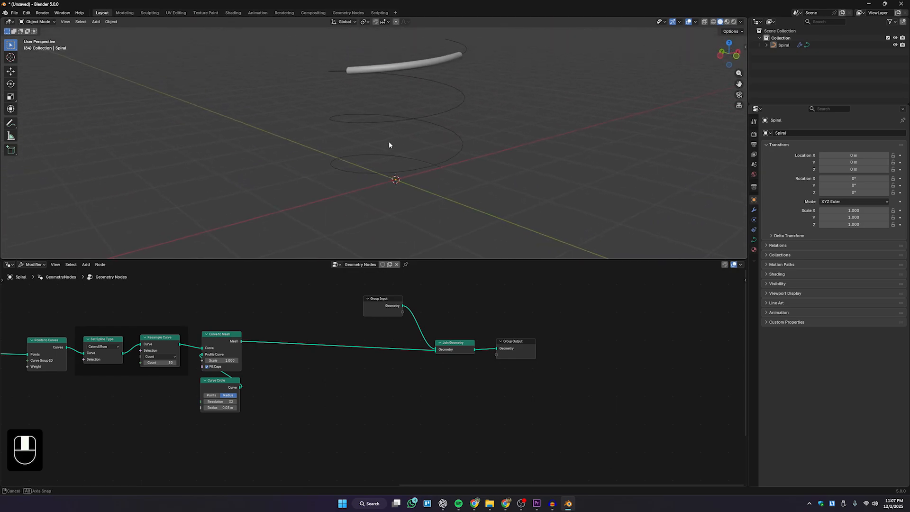
Make room before the Join Geometry node and insert a Set Material node between Curve to Mesh and Join Geometry.
{"action": "left_click_drag", "start_coordinate": [356, 282], "coordinate": [592, 414]}
{"action": "left_click_drag", "start_coordinate": [465, 346], "coordinate": [543, 335]}
{"action": "key", "text": "shift+a"}
{"action": "left_click", "coordinate": [379, 336]}
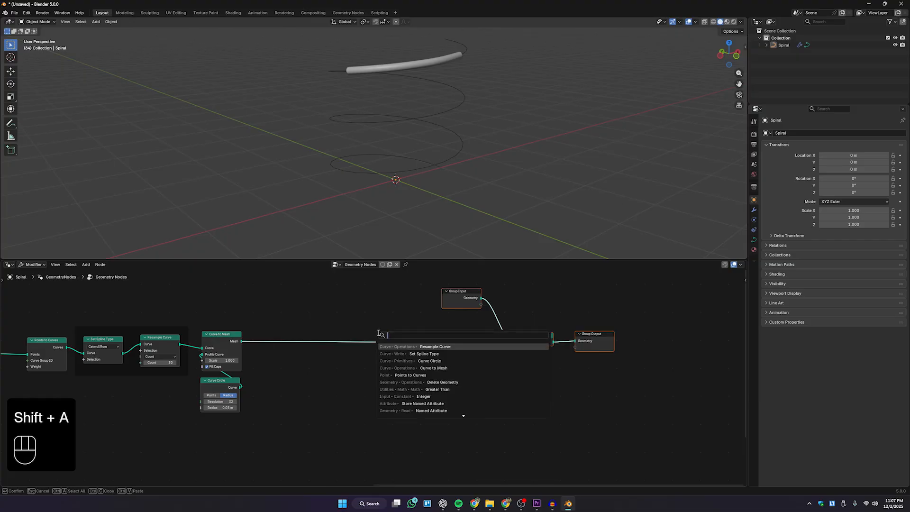
{"action": "type", "text": "mater"}
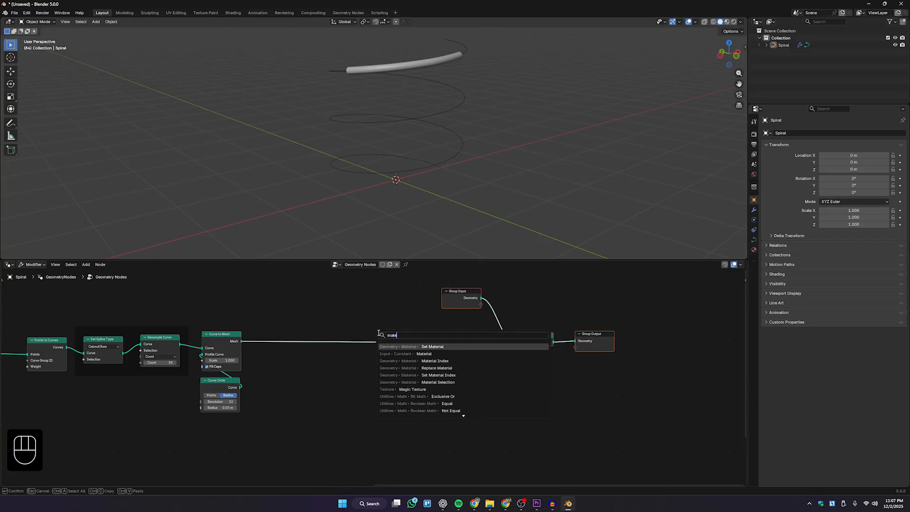
{"action": "left_click", "coordinate": [428, 347]}
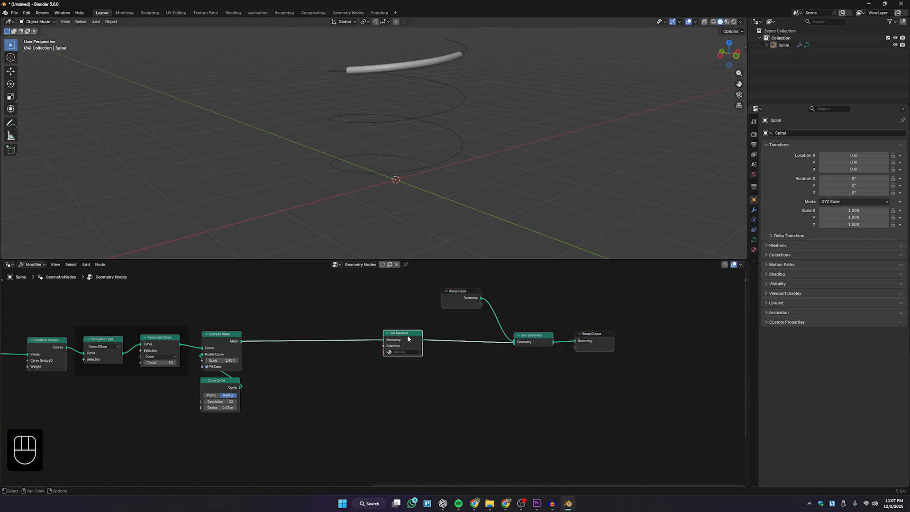
{"action": "left_click", "coordinate": [408, 342]}
{"action": "scroll", "coordinate": [248, 378], "scroll_direction": "up", "scroll_amount": 1}
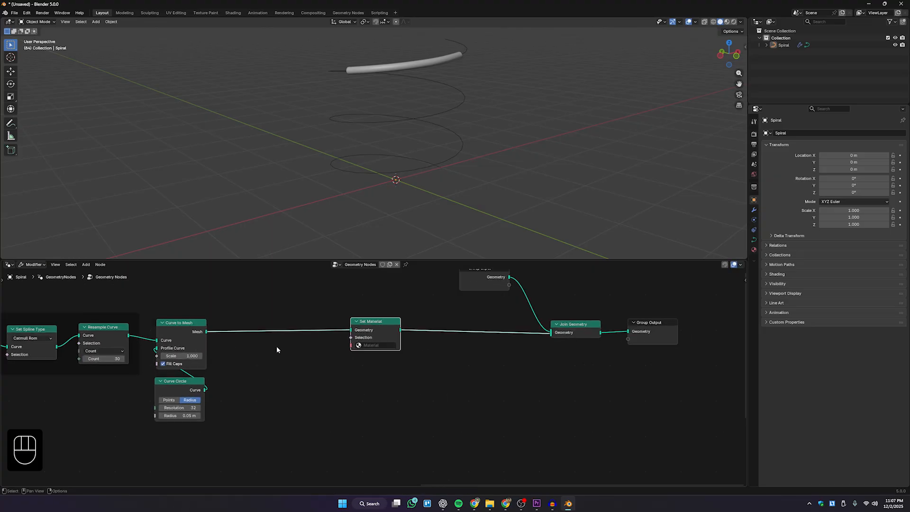
{"action": "middle_click_drag", "start_coordinate": [90, 316], "coordinate": [109, 318]}
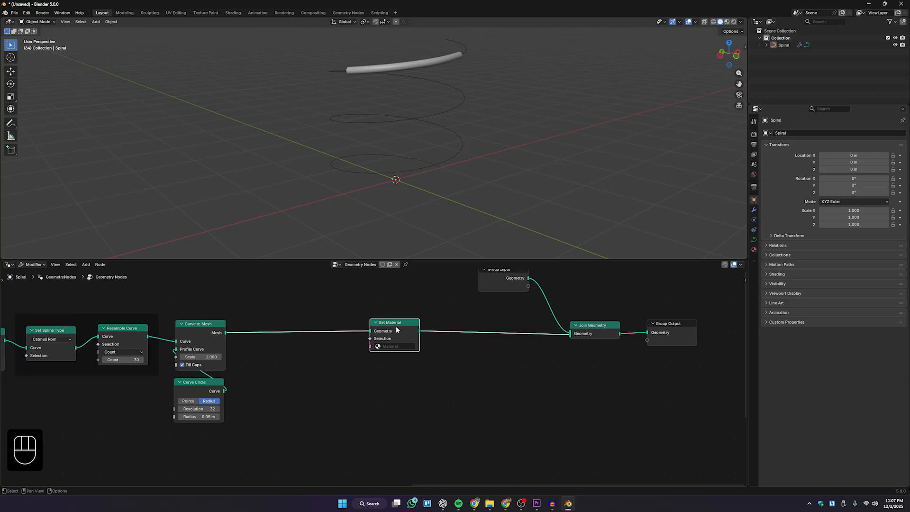
{"action": "left_click_drag", "start_coordinate": [395, 325], "coordinate": [392, 326]}
Choose the existing material named Material in the Set Material node.
{"action": "middle_click_drag", "start_coordinate": [393, 366], "coordinate": [353, 370]}
{"action": "scroll", "coordinate": [348, 363], "scroll_direction": "up", "scroll_amount": 1}
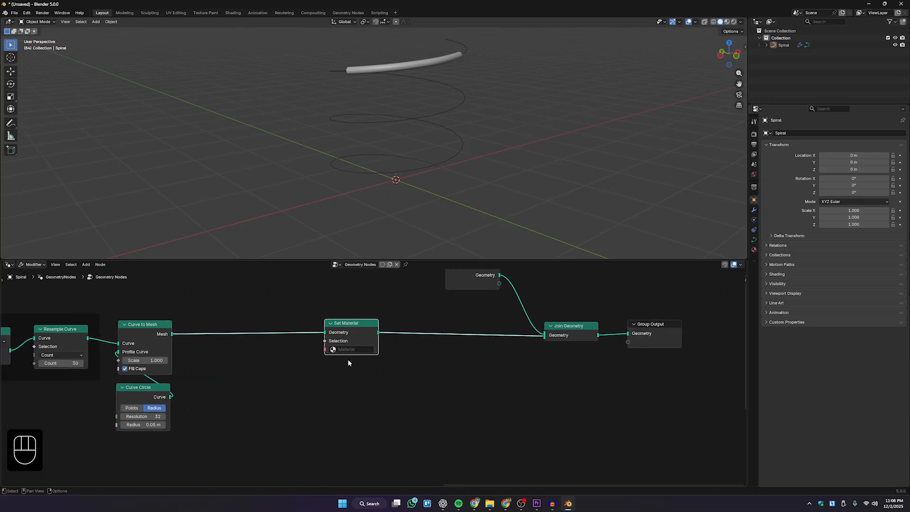
{"action": "left_click", "coordinate": [349, 351]}
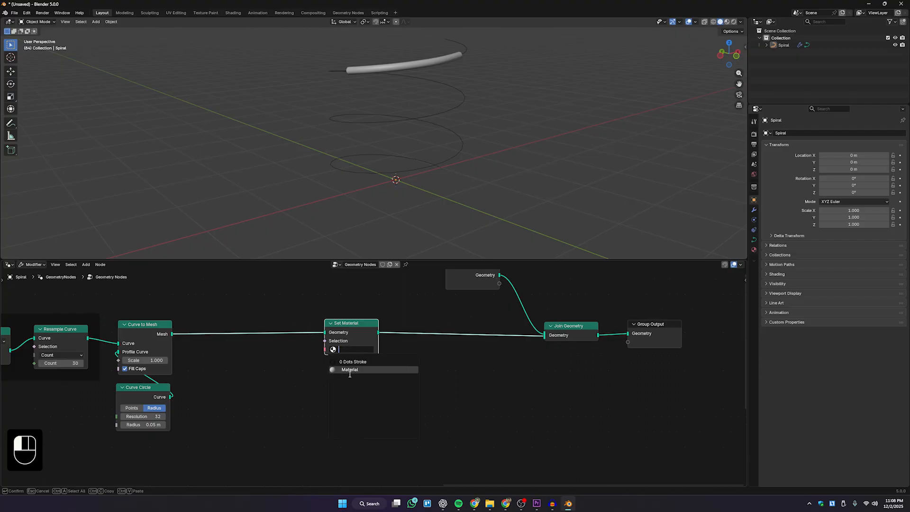
{"action": "left_click", "coordinate": [350, 371]}
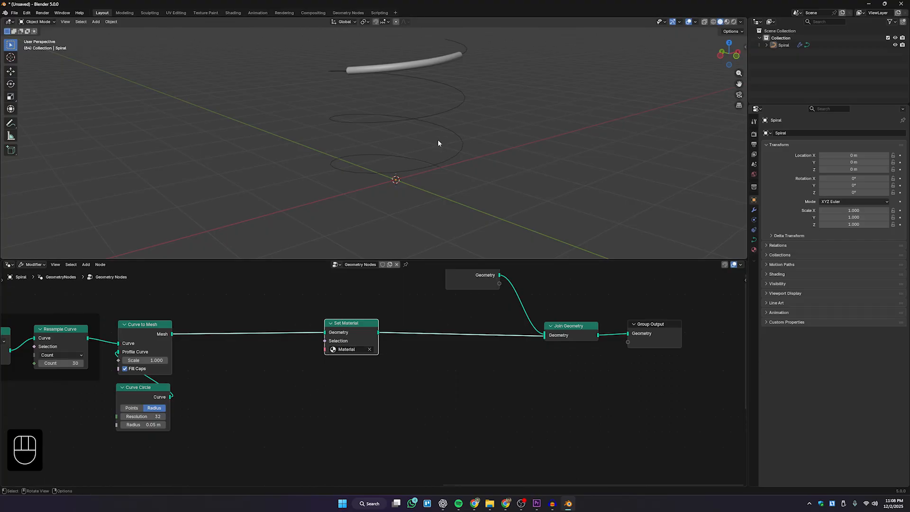
Show the spiral's material properties and switch the viewport to Material Preview shading.
{"action": "middle_click_drag", "start_coordinate": [437, 140], "coordinate": [493, 154]}
{"action": "middle_click_drag", "start_coordinate": [493, 154], "coordinate": [449, 179], "text": "shift"}
{"action": "left_click", "coordinate": [754, 250]}
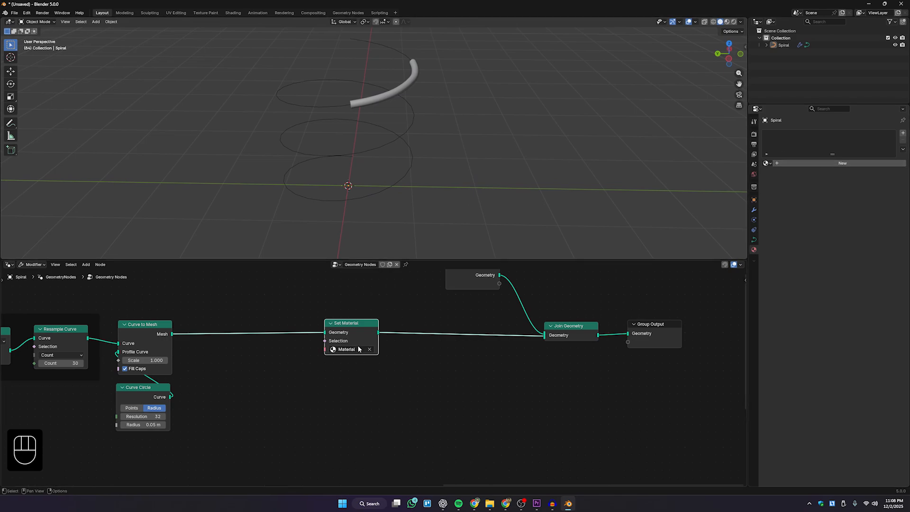
{"action": "middle_click_drag", "start_coordinate": [358, 353], "coordinate": [357, 360]}
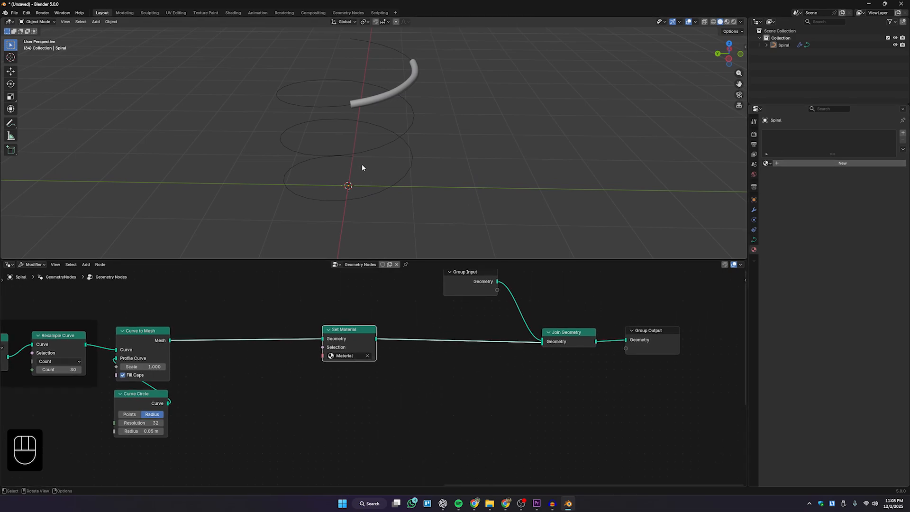
{"action": "middle_click_drag", "start_coordinate": [362, 164], "coordinate": [491, 164]}
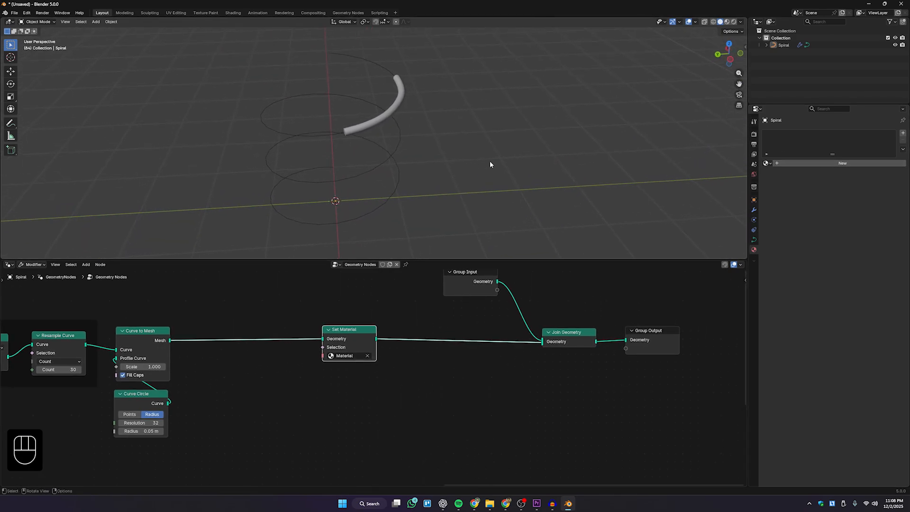
{"action": "left_click", "coordinate": [728, 21]}
{"action": "mouse_move", "coordinate": [553, 143]}
{"action": "middle_mouse_down"}
{"action": "mouse_move", "coordinate": [494, 130]}
{"action": "mouse_move", "coordinate": [530, 135]}
{"action": "middle_mouse_up"}
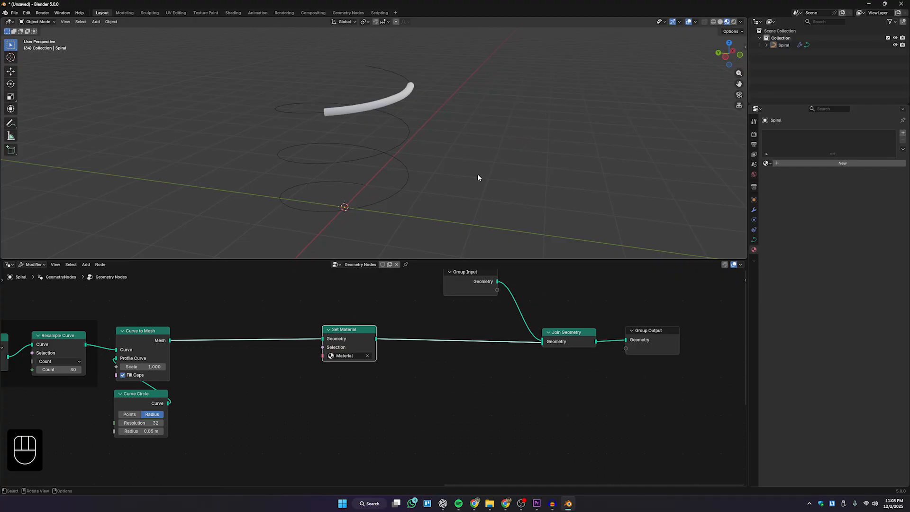
Split the 3D viewport, make the new area a wider Shader Editor and hide its sidebar.
{"action": "left_click_drag", "start_coordinate": [746, 19], "coordinate": [451, 21]}
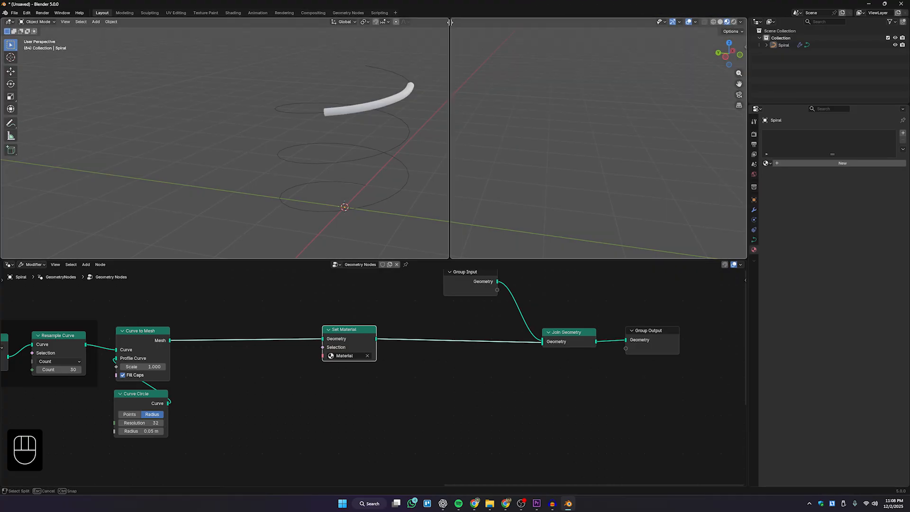
{"action": "left_click", "coordinate": [459, 21]}
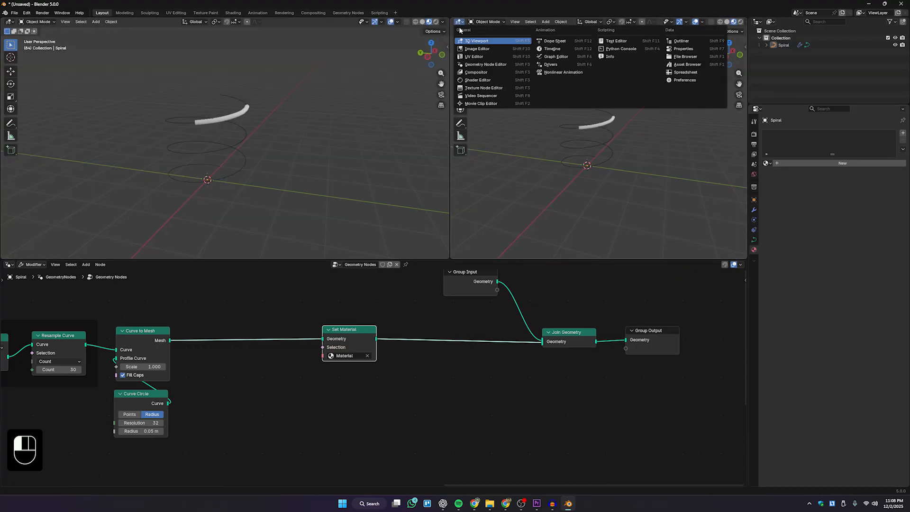
{"action": "left_click", "coordinate": [478, 79]}
{"action": "left_click_drag", "start_coordinate": [449, 141], "coordinate": [373, 140]}
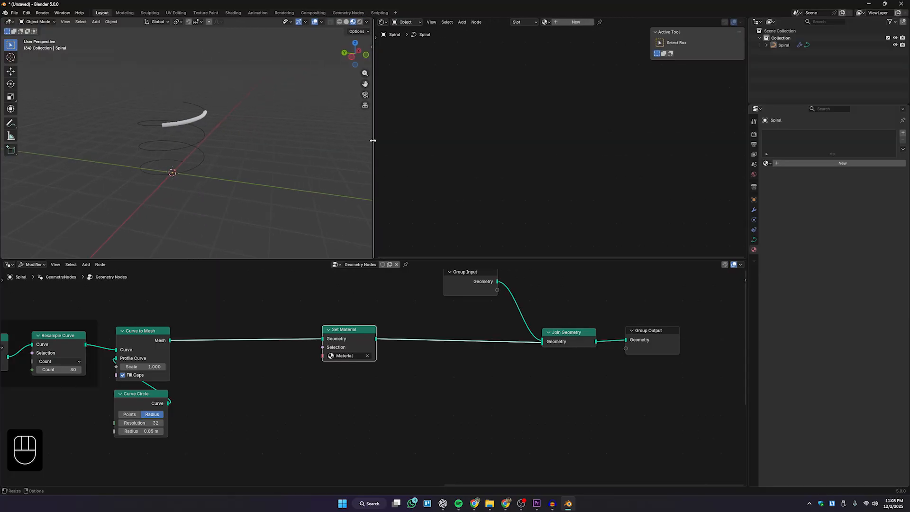
{"action": "key", "text": "n"}
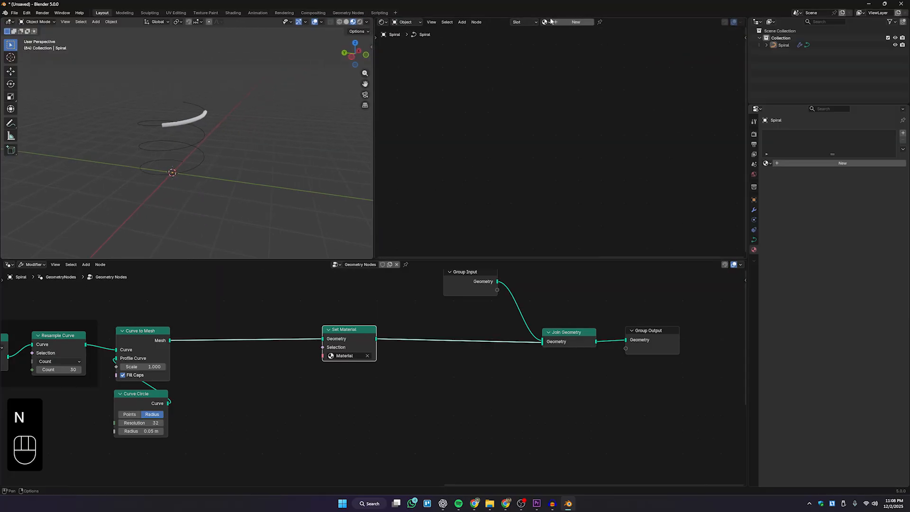
Assign the existing material to the spiral object and rename it Trail mat.
{"action": "left_click", "coordinate": [576, 22]}
{"action": "double_click", "coordinate": [564, 21]}
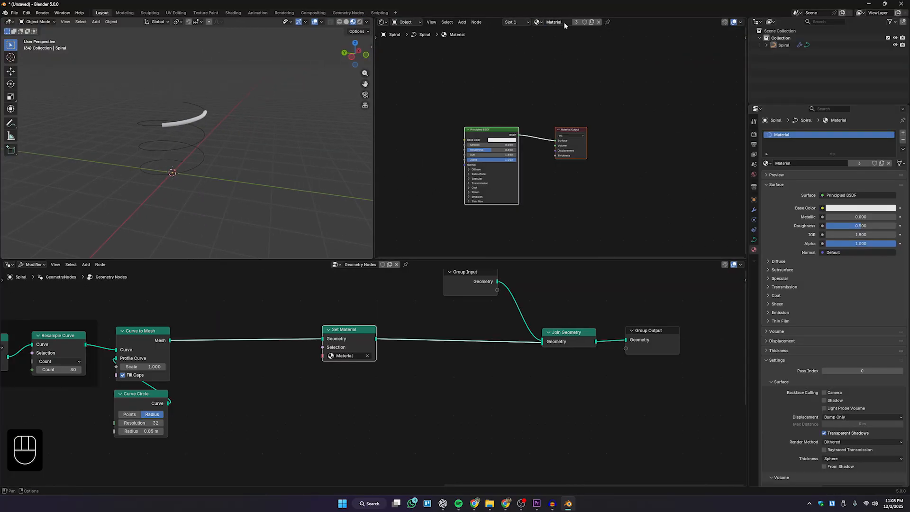
{"action": "type", "text": "Curve"}
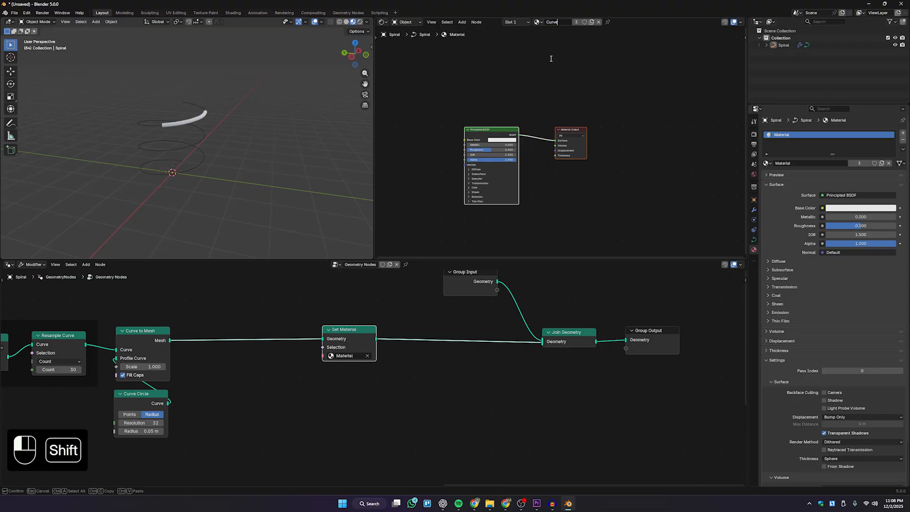
{"action": "key", "text": "ctrl+BackSpace"}
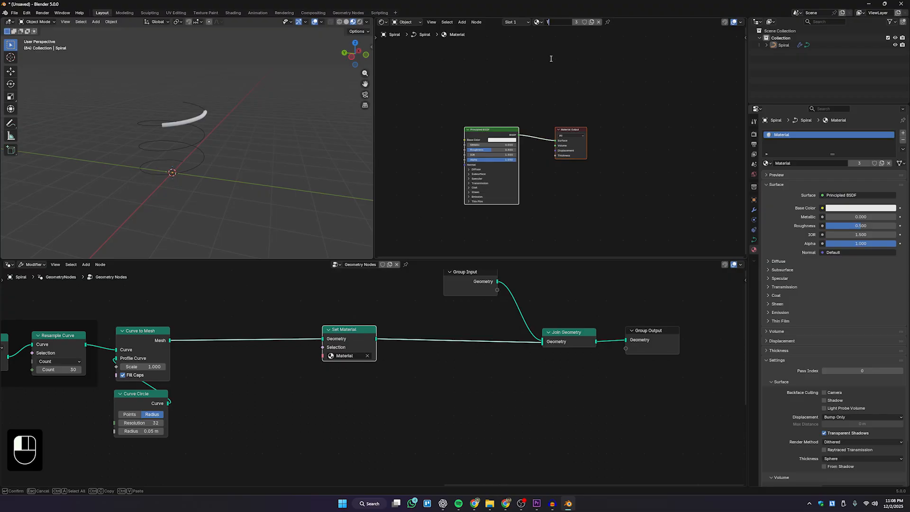
{"action": "type", "text": "Trail mat"}
{"action": "key", "text": "Return"}
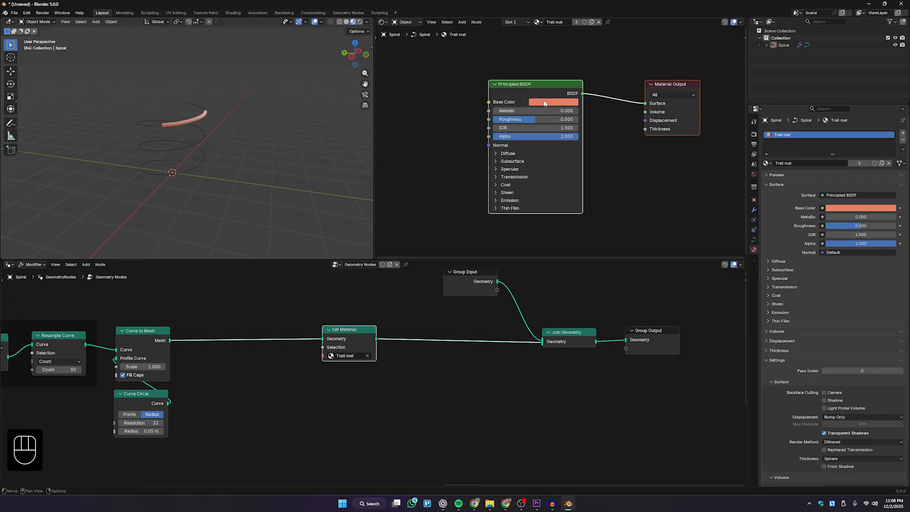
Give Trail mat an orange Base Color, move Principled BSDF closer to Material Output and view the coloured tube.
{"action": "left_click", "coordinate": [546, 102]}
{"action": "left_click_drag", "start_coordinate": [561, 160], "coordinate": [559, 159]}
{"action": "middle_click_drag", "start_coordinate": [531, 156], "coordinate": [594, 132]}
{"action": "scroll", "coordinate": [558, 151], "scroll_direction": "down", "scroll_amount": 1}
{"action": "left_click_drag", "start_coordinate": [599, 78], "coordinate": [625, 76]}
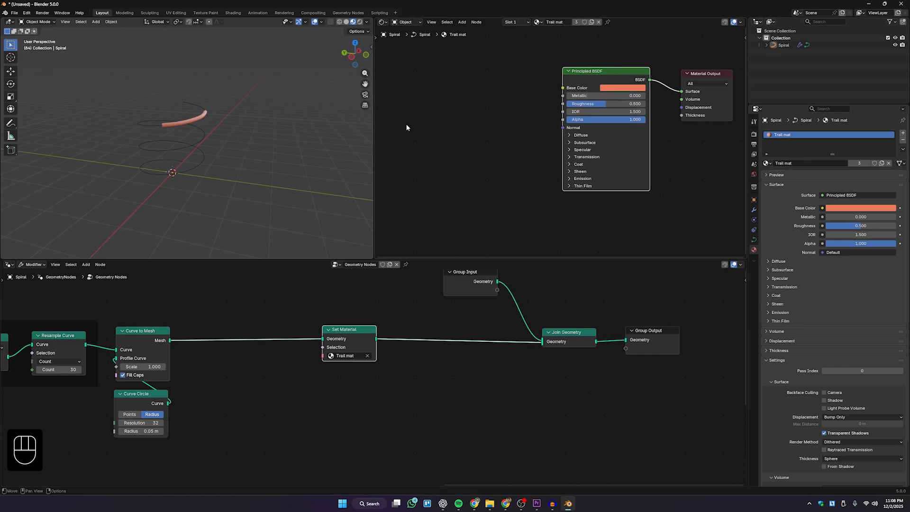
{"action": "middle_click_drag", "start_coordinate": [213, 157], "coordinate": [155, 170]}
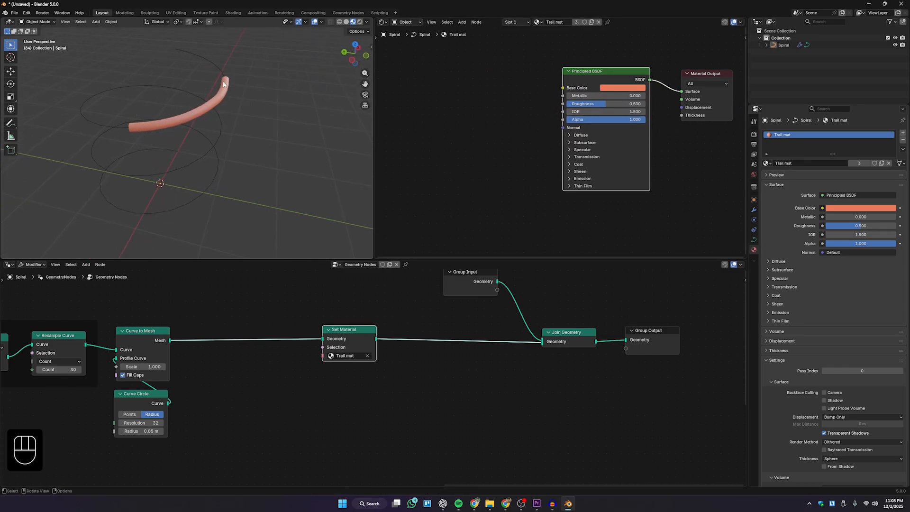
Add a Color Ramp node to Trail mat, connect its Color output to the Principled BSDF Base Color and place it close beside it.
{"action": "key", "text": "shift+a"}
{"action": "left_click", "coordinate": [479, 126]}
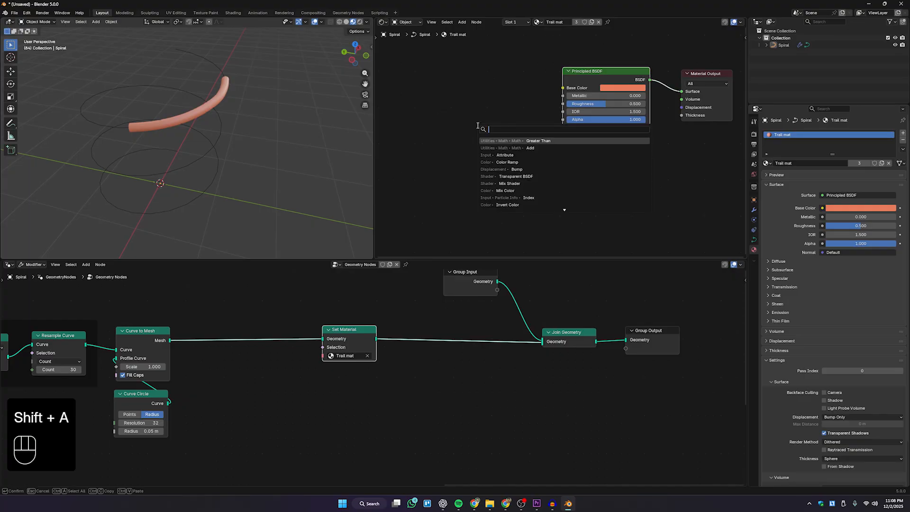
{"action": "type", "text": "color rap"}
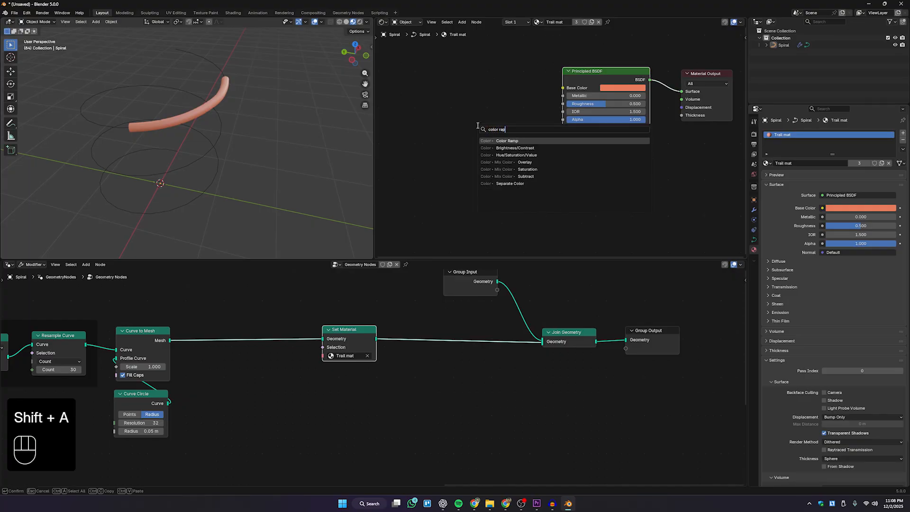
{"action": "key", "text": "Return"}
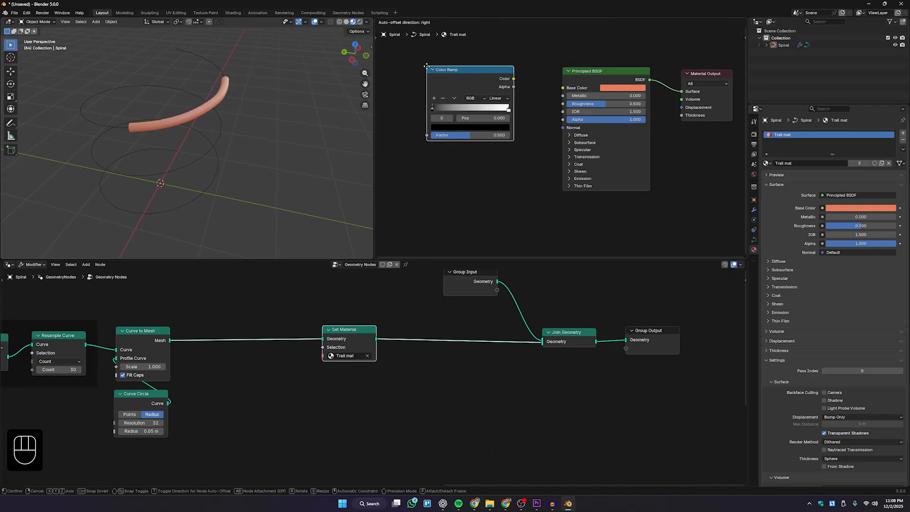
{"action": "left_click", "coordinate": [514, 80]}
{"action": "left_click_drag", "start_coordinate": [514, 79], "coordinate": [563, 87]}
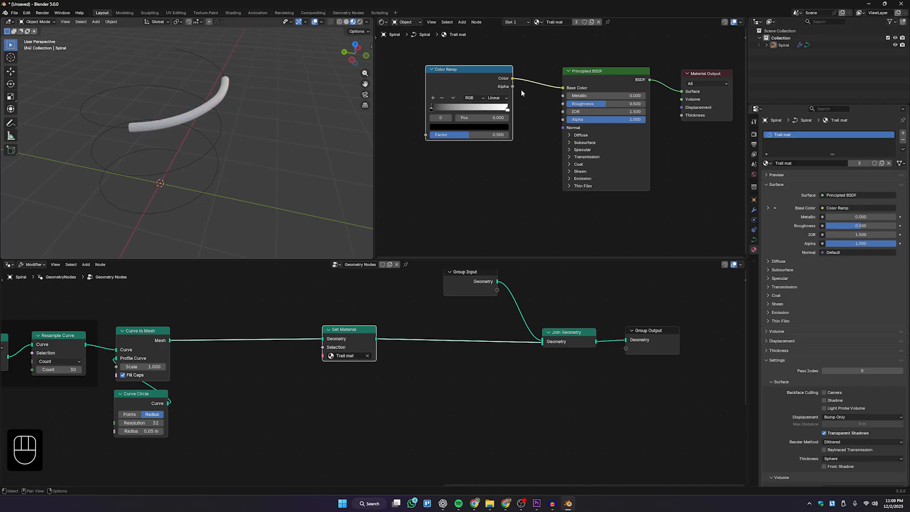
{"action": "left_click_drag", "start_coordinate": [493, 71], "coordinate": [514, 73]}
Examine the tube trail and both of its ends from several angles.
{"action": "scroll", "coordinate": [514, 132], "scroll_direction": "down", "scroll_amount": 2}
{"action": "middle_click_drag", "start_coordinate": [166, 159], "coordinate": [239, 142]}
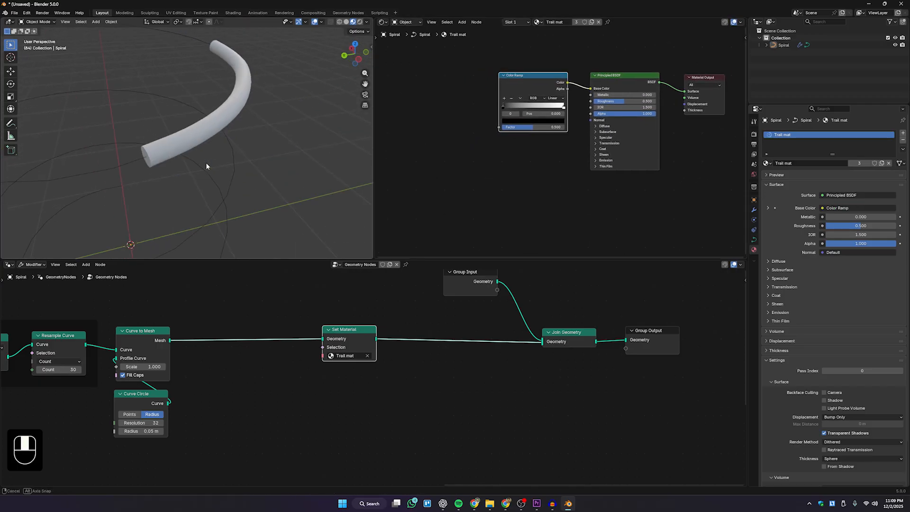
{"action": "scroll", "coordinate": [193, 165], "scroll_direction": "down", "scroll_amount": 3}
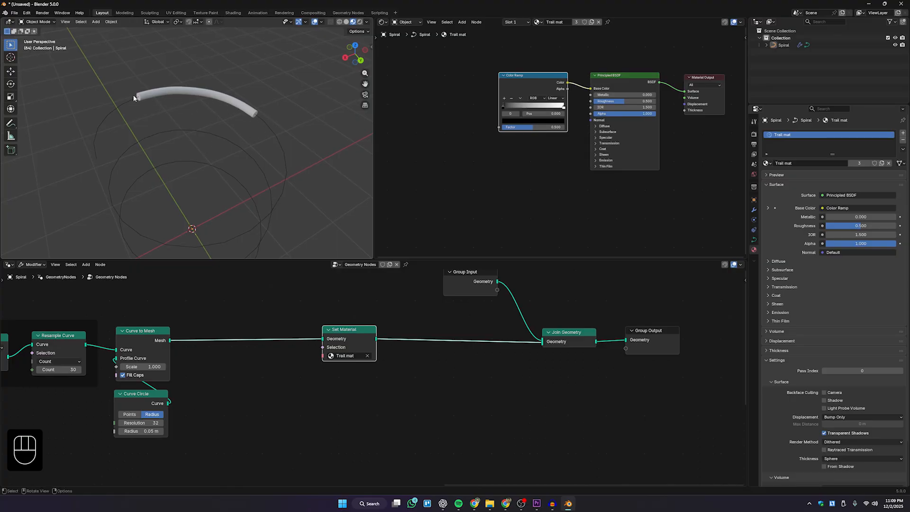
{"action": "middle_click_drag", "start_coordinate": [133, 103], "coordinate": [142, 141]}
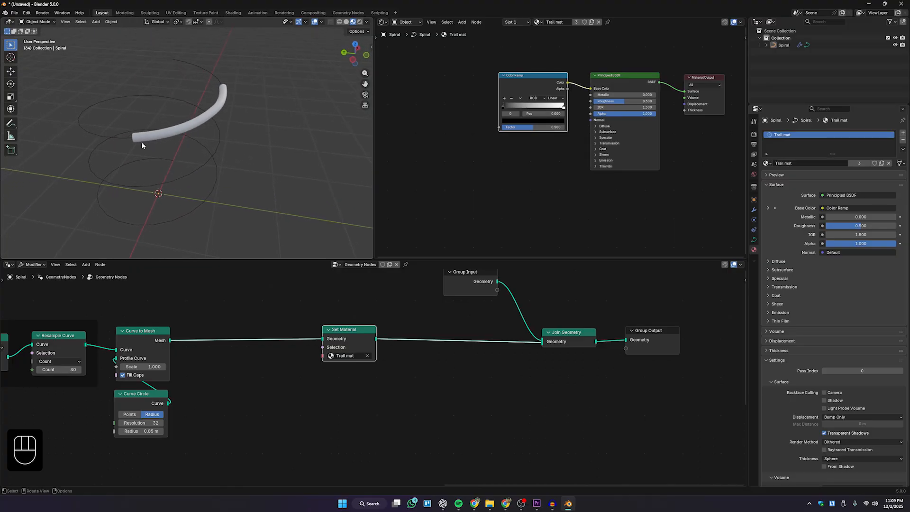
{"action": "middle_click_drag", "start_coordinate": [207, 118], "coordinate": [215, 149]}
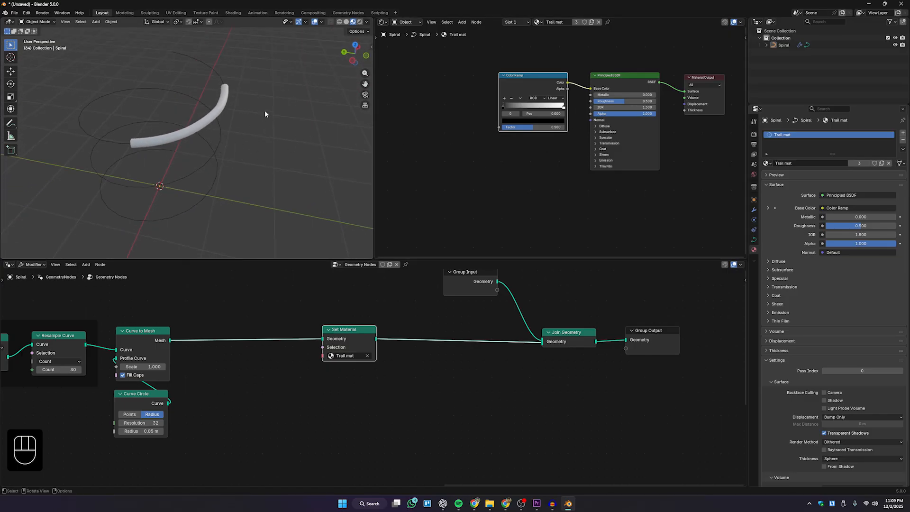
{"action": "scroll", "coordinate": [574, 169], "scroll_direction": "down", "scroll_amount": 2}
{"action": "middle_click_drag", "start_coordinate": [563, 172], "coordinate": [563, 155]}
Move Group Input, Set Material, Join Geometry and Group Output together closer to the Curve to Mesh node.
{"action": "scroll", "coordinate": [398, 350], "scroll_direction": "down", "scroll_amount": 3}
{"action": "middle_click_drag", "start_coordinate": [470, 375], "coordinate": [530, 377]}
{"action": "scroll", "coordinate": [550, 391], "scroll_direction": "down", "scroll_amount": 3}
{"action": "left_click_drag", "start_coordinate": [685, 419], "coordinate": [524, 298]}
{"action": "left_click_drag", "start_coordinate": [615, 405], "coordinate": [389, 288]}
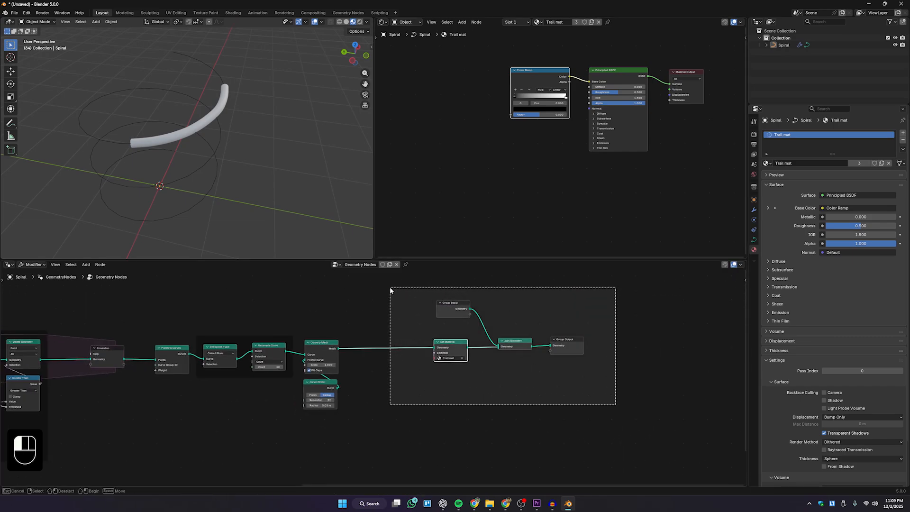
{"action": "left_click_drag", "start_coordinate": [439, 340], "coordinate": [377, 341]}
Add a Store Named Attribute node to the geometry nodes tree and place it below Resample Curve.
{"action": "scroll", "coordinate": [265, 353], "scroll_direction": "down", "scroll_amount": 3}
{"action": "middle_click_drag", "start_coordinate": [258, 355], "coordinate": [375, 361]}
{"action": "scroll", "coordinate": [373, 364], "scroll_direction": "up", "scroll_amount": 5}
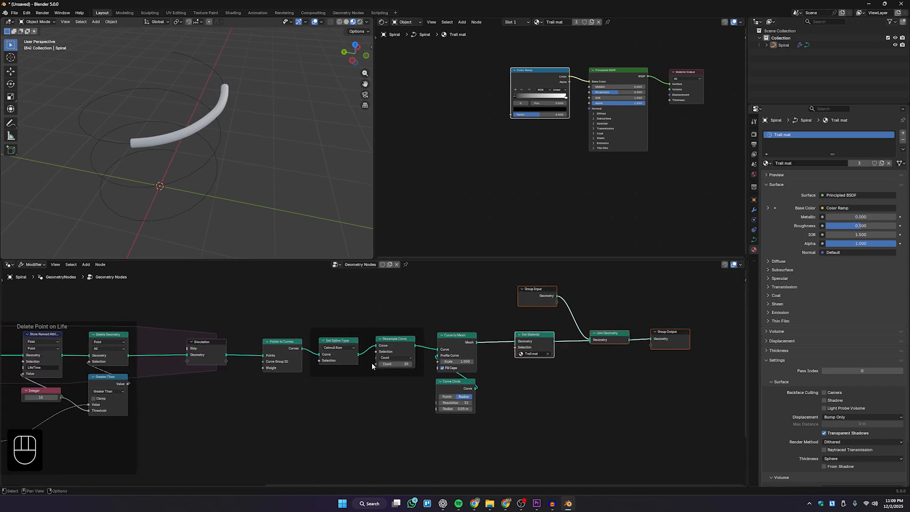
{"action": "middle_click_drag", "start_coordinate": [487, 411], "coordinate": [419, 410]}
{"action": "key", "text": "shift+a"}
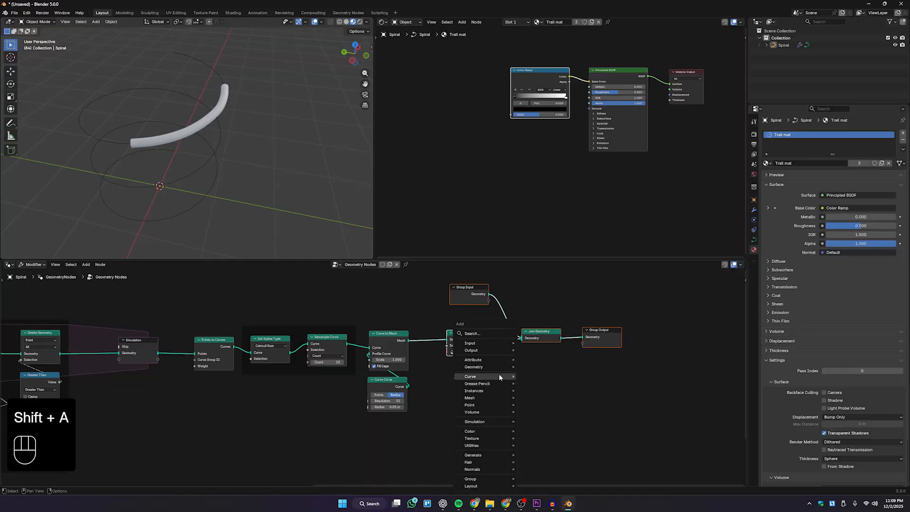
{"action": "left_click", "coordinate": [492, 334]}
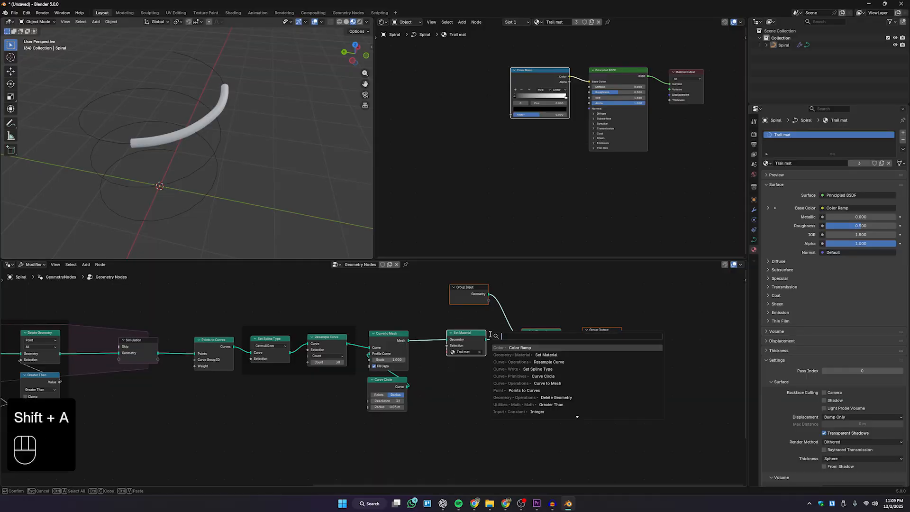
{"action": "type", "text": "store na"}
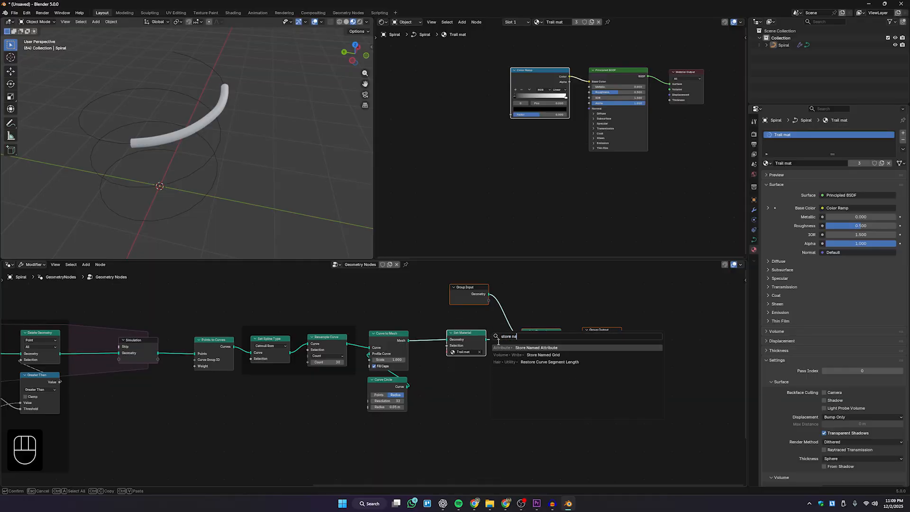
{"action": "key", "text": "Return"}
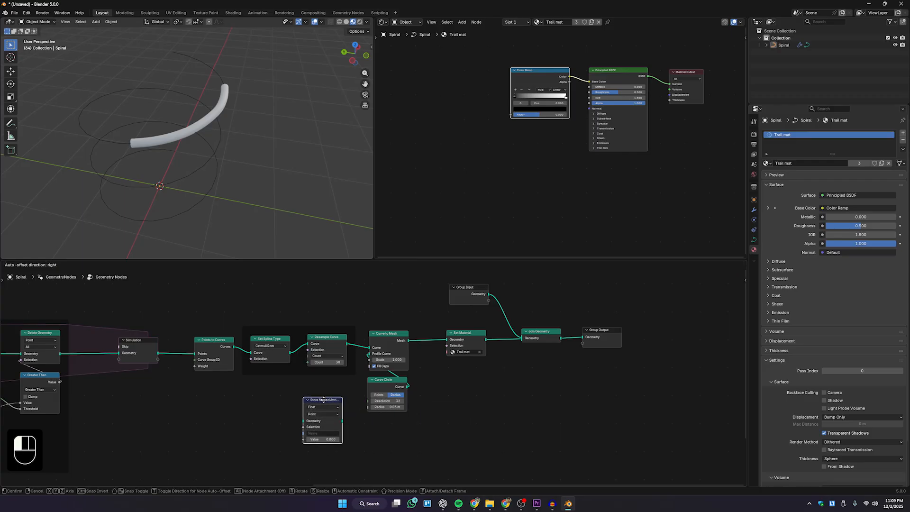
{"action": "left_click", "coordinate": [324, 400]}
Shift Curve to Mesh and the nodes after it away, and insert Store Named Attribute into the link from Resample Curve.
{"action": "left_click_drag", "start_coordinate": [697, 449], "coordinate": [365, 279]}
{"action": "left_click_drag", "start_coordinate": [397, 349], "coordinate": [543, 347]}
{"action": "middle_click_drag", "start_coordinate": [387, 422], "coordinate": [299, 417]}
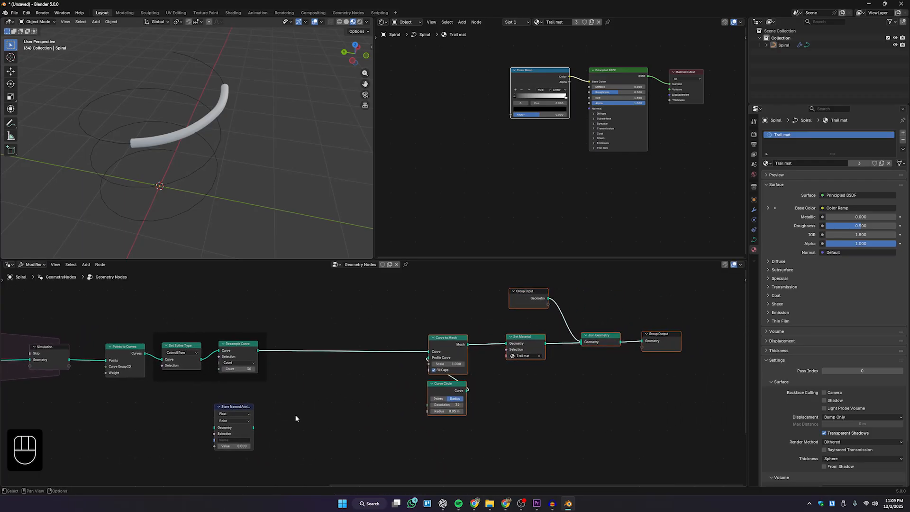
{"action": "left_click_drag", "start_coordinate": [238, 408], "coordinate": [339, 339]}
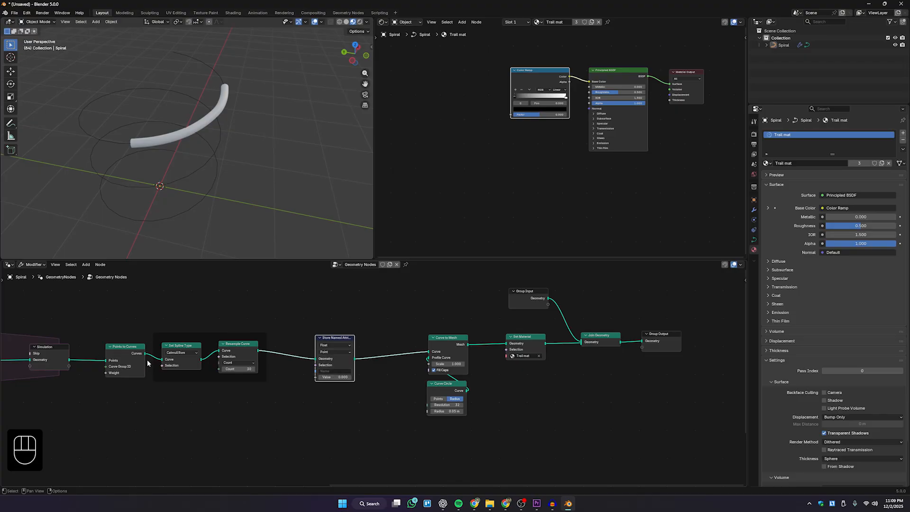
{"action": "scroll", "coordinate": [316, 338], "scroll_direction": "up", "scroll_amount": 2}
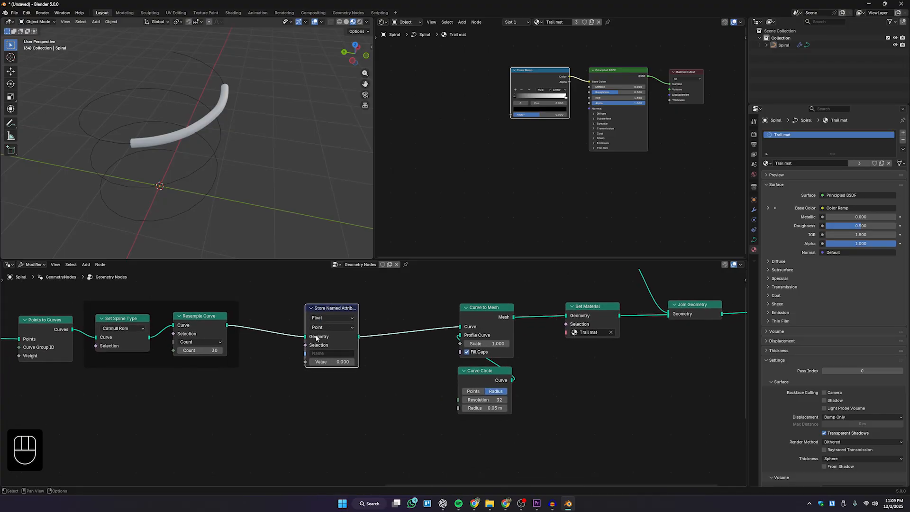
Tighten the layout by moving Store Named Attribute nearer Resample Curve and the Curve to Mesh group of nodes nearer to it.
{"action": "left_click_drag", "start_coordinate": [335, 312], "coordinate": [315, 309]}
{"action": "scroll", "coordinate": [427, 356], "scroll_direction": "down", "scroll_amount": 4}
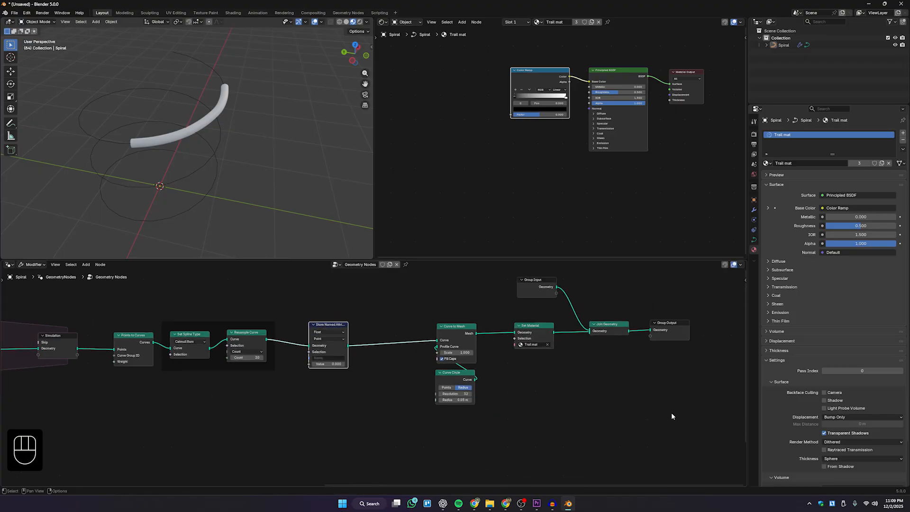
{"action": "left_click_drag", "start_coordinate": [689, 434], "coordinate": [417, 276]}
{"action": "left_click_drag", "start_coordinate": [456, 327], "coordinate": [417, 325]}
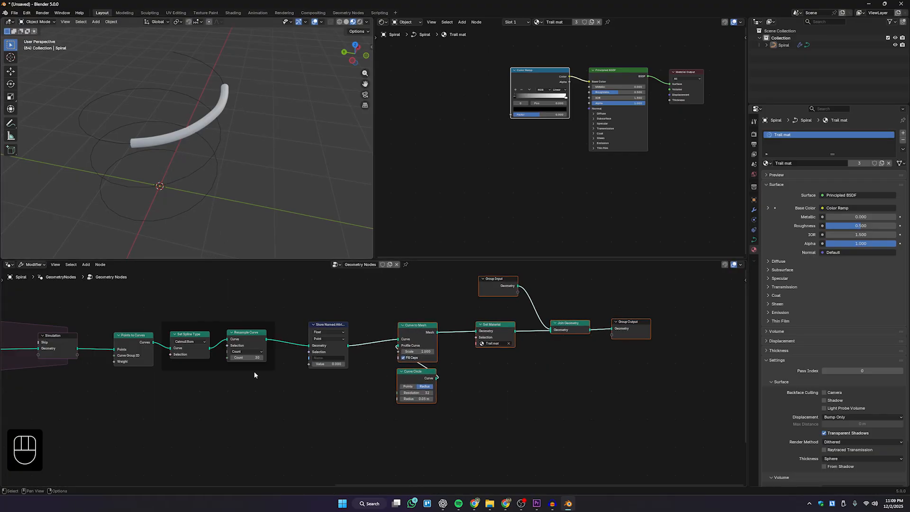
Add a Spline Parameter node below Store Named Attribute and connect its Factor output to the Value input.
{"action": "key", "text": "shift+a"}
{"action": "left_click", "coordinate": [292, 332]}
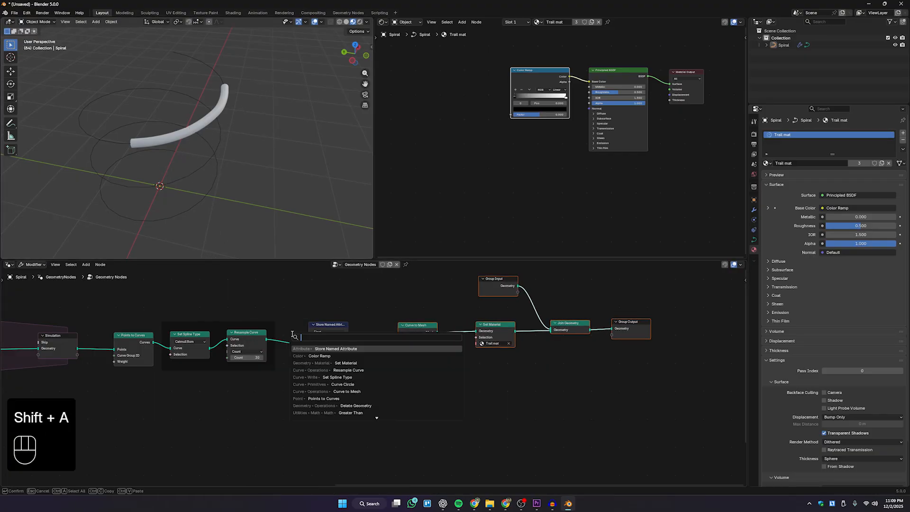
{"action": "type", "text": "splind"}
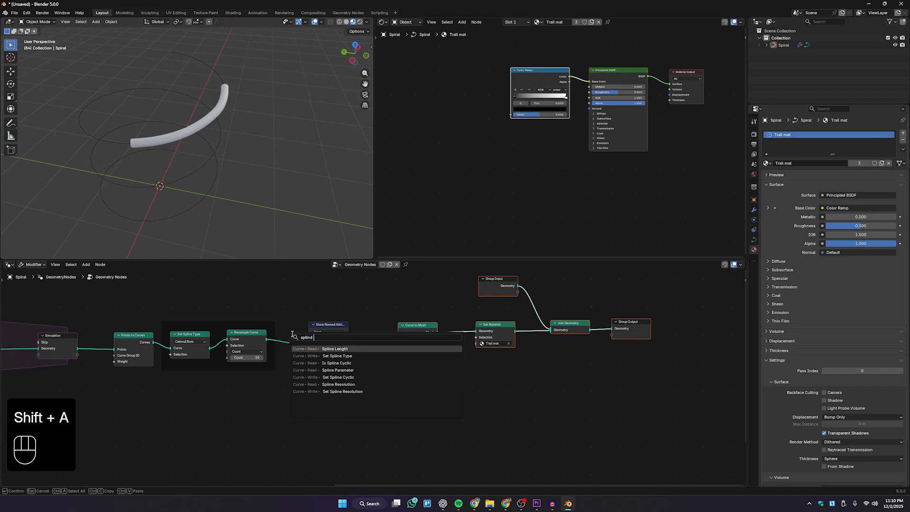
{"action": "key", "text": "Down"}
{"action": "key", "text": "Down"}
{"action": "key", "text": "Down"}
{"action": "key", "text": "Return"}
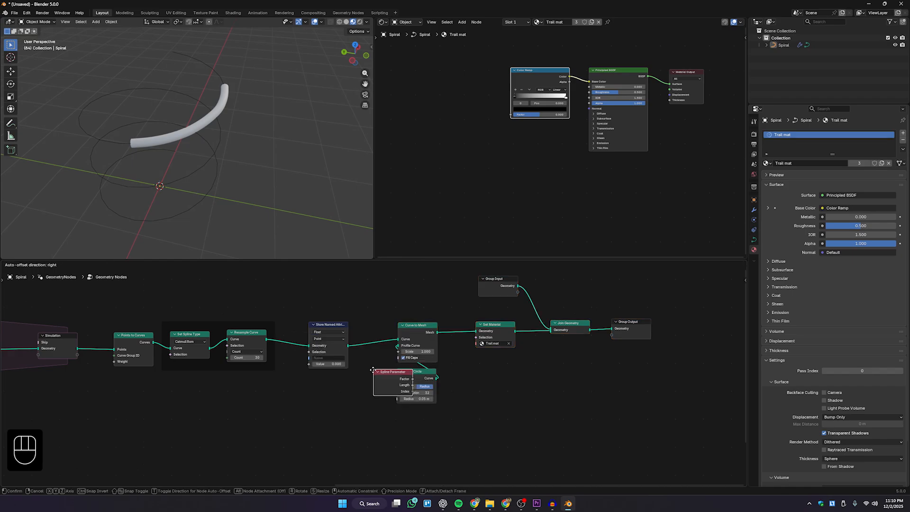
{"action": "left_click", "coordinate": [304, 373]}
{"action": "scroll", "coordinate": [321, 398], "scroll_direction": "up", "scroll_amount": 3}
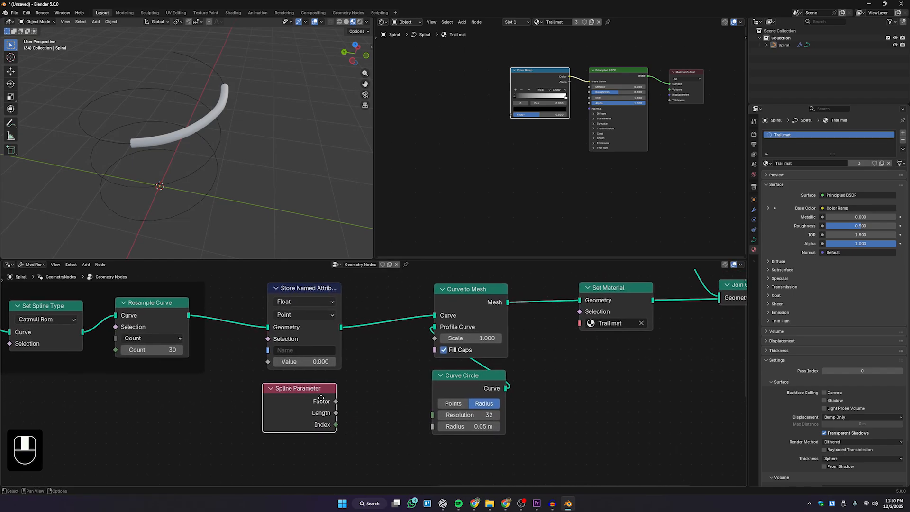
{"action": "middle_click_drag", "start_coordinate": [322, 398], "coordinate": [319, 400]}
{"action": "left_click_drag", "start_coordinate": [319, 400], "coordinate": [292, 388]}
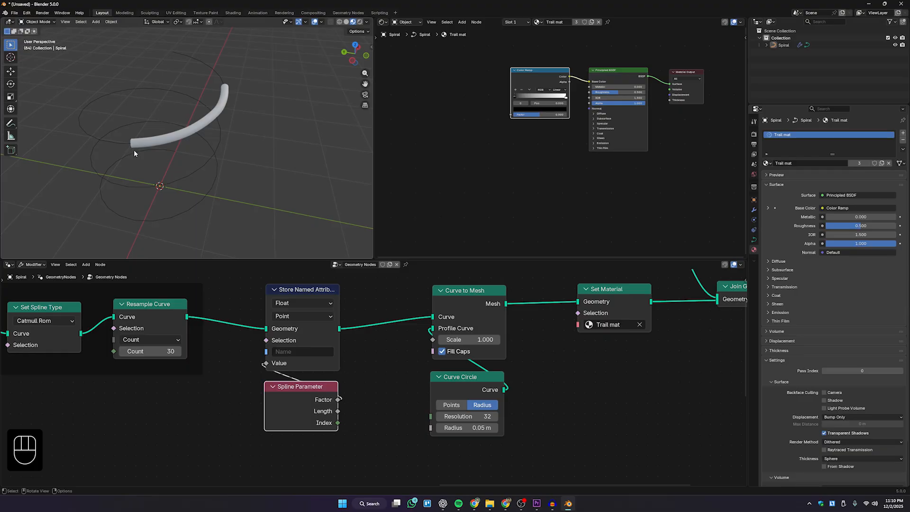
Set the Store Named Attribute data type to Color and name the attribute Color.
{"action": "middle_click_drag", "start_coordinate": [134, 149], "coordinate": [194, 174]}
{"action": "middle_click_drag", "start_coordinate": [320, 403], "coordinate": [320, 410]}
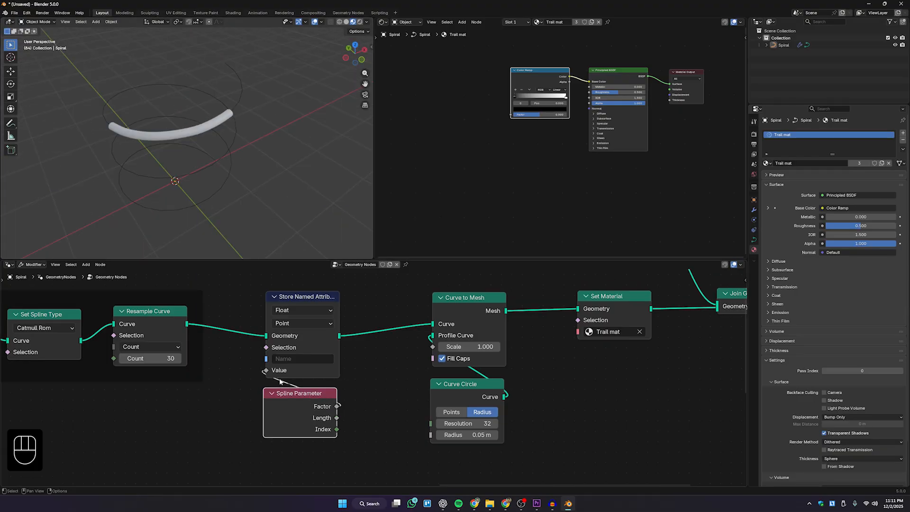
{"action": "middle_click_drag", "start_coordinate": [300, 363], "coordinate": [297, 373]}
{"action": "left_click", "coordinate": [304, 320]}
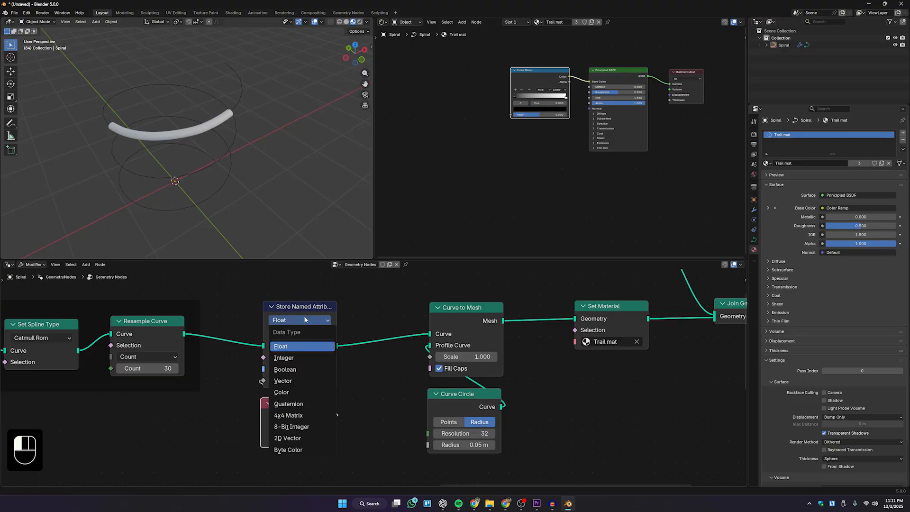
{"action": "left_click", "coordinate": [287, 376]}
{"action": "left_click", "coordinate": [285, 360]}
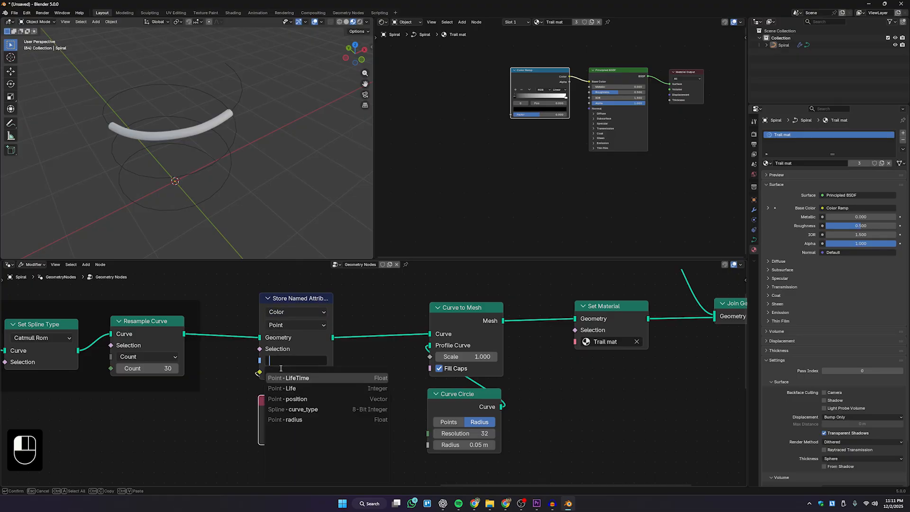
{"action": "type", "text": "Colo"}
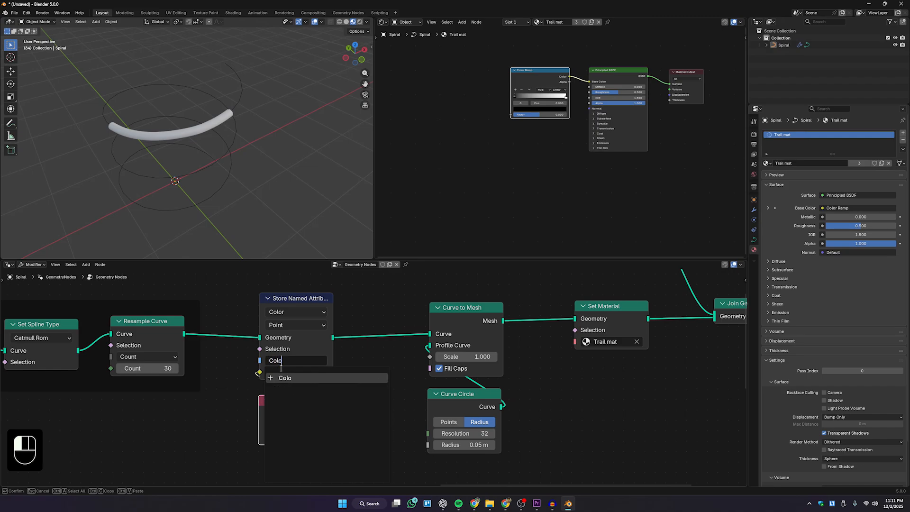
{"action": "type", "text": "r"}
{"action": "key", "text": "Return"}
Add an Attribute node in front of the Color Ramp in Trail mat and set its attribute name to Color.
{"action": "scroll", "coordinate": [265, 368], "scroll_direction": "down", "scroll_amount": 2}
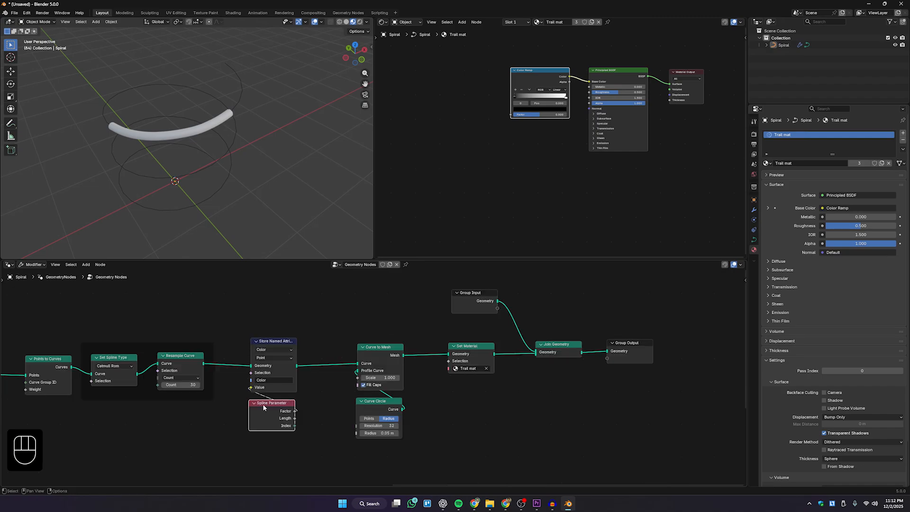
{"action": "scroll", "coordinate": [508, 189], "scroll_direction": "up", "scroll_amount": 3}
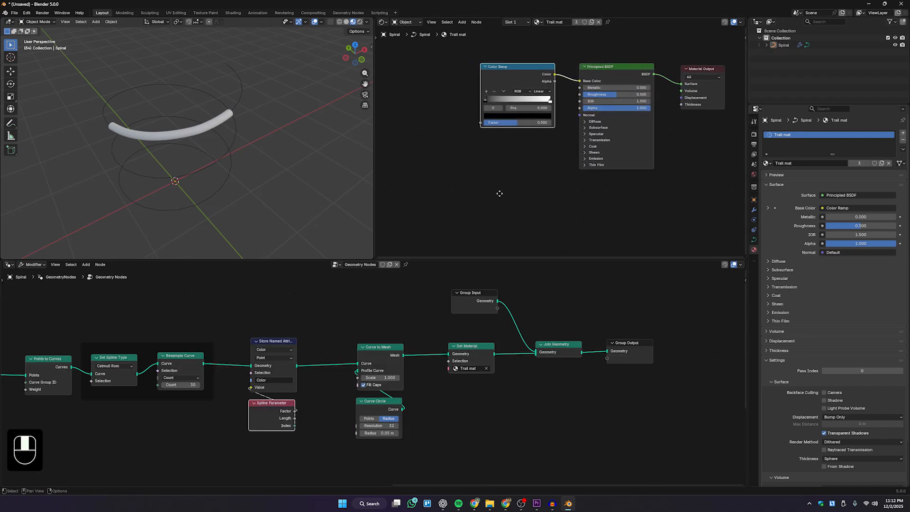
{"action": "key", "text": "shift+a"}
{"action": "type", "text": "a"}
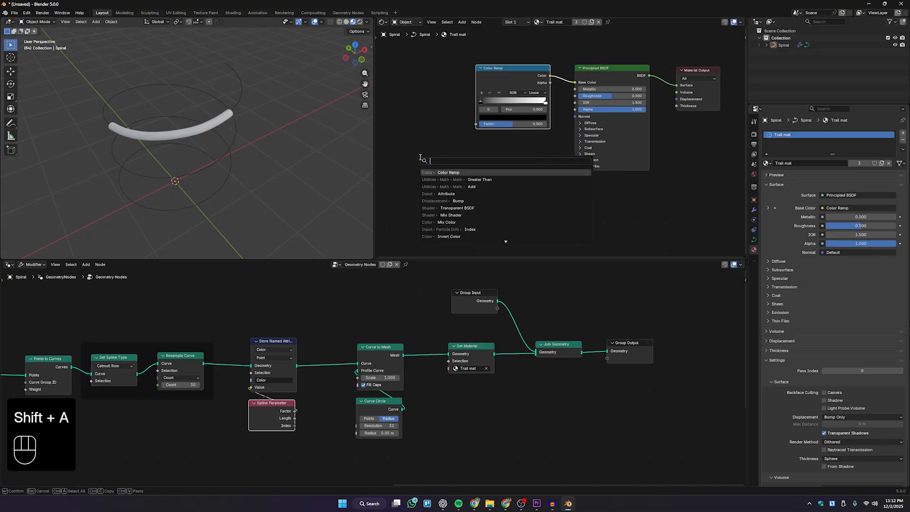
{"action": "type", "text": "ttri"}
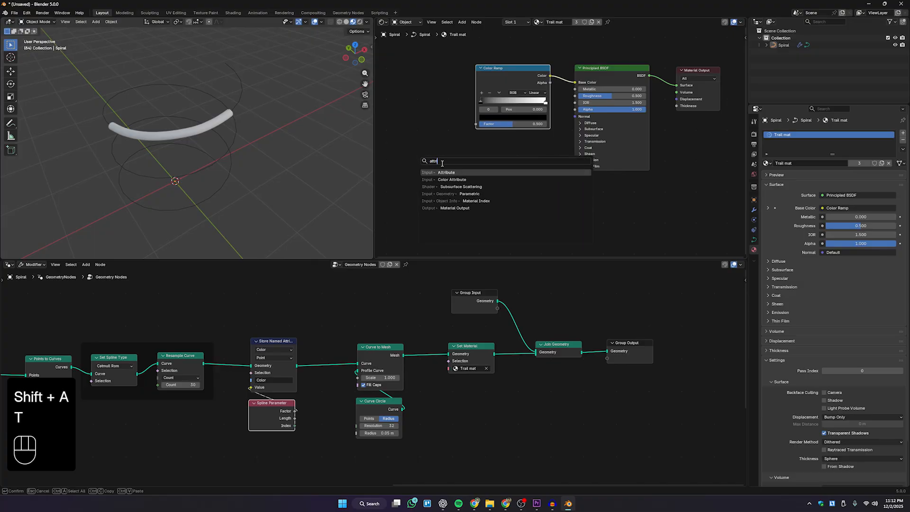
{"action": "key", "text": "Return"}
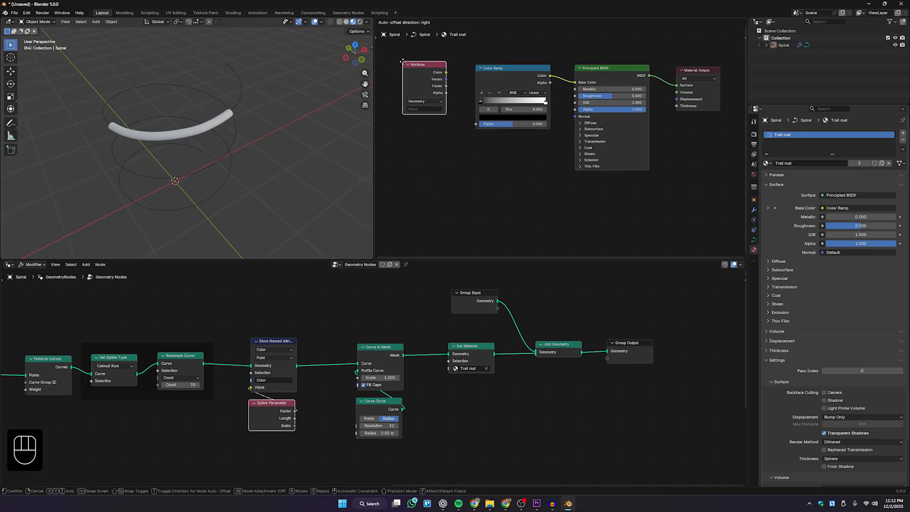
{"action": "left_click", "coordinate": [403, 62]}
{"action": "scroll", "coordinate": [427, 119], "scroll_direction": "up", "scroll_amount": 2}
{"action": "left_click", "coordinate": [444, 134]}
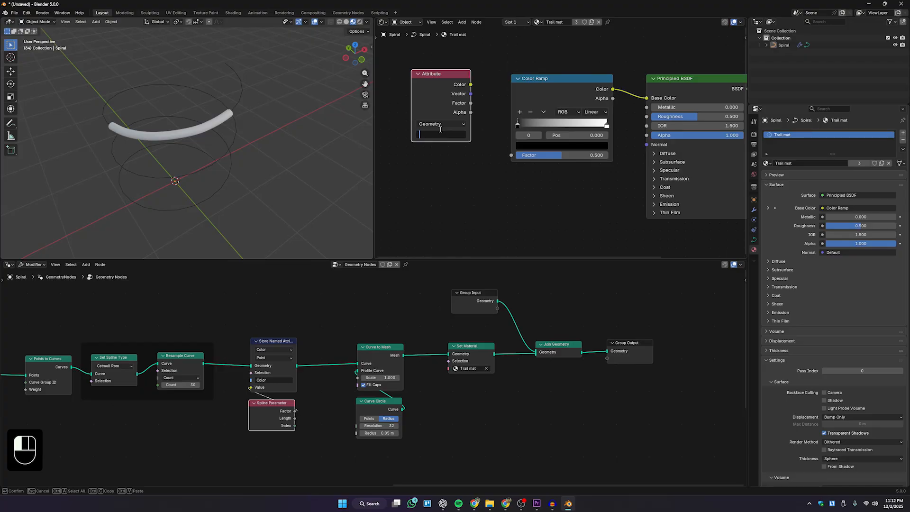
{"action": "type", "text": "Color"}
{"action": "key", "text": "Return"}
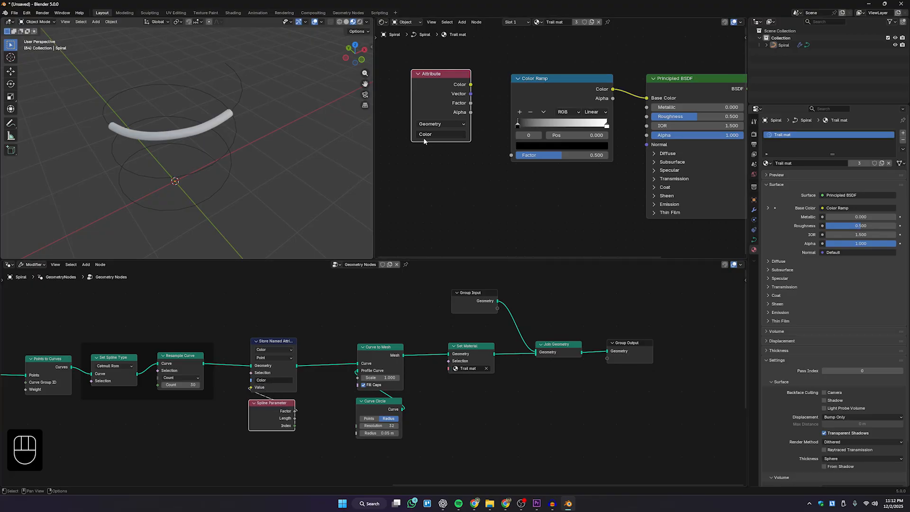
Connect the Attribute node's Color output to the Color Ramp Factor and test sliding the black stop, returning it to position 0.
{"action": "middle_click_drag", "start_coordinate": [434, 140], "coordinate": [432, 156]}
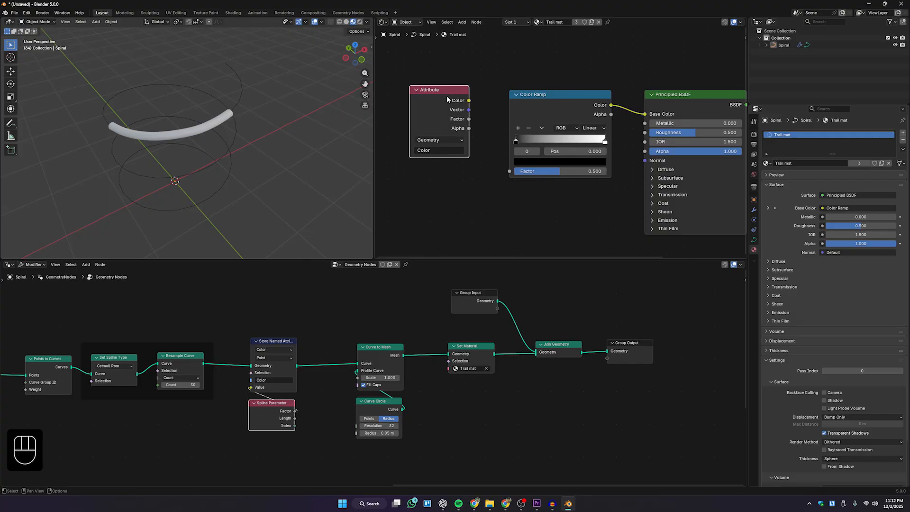
{"action": "left_click_drag", "start_coordinate": [469, 100], "coordinate": [507, 171]}
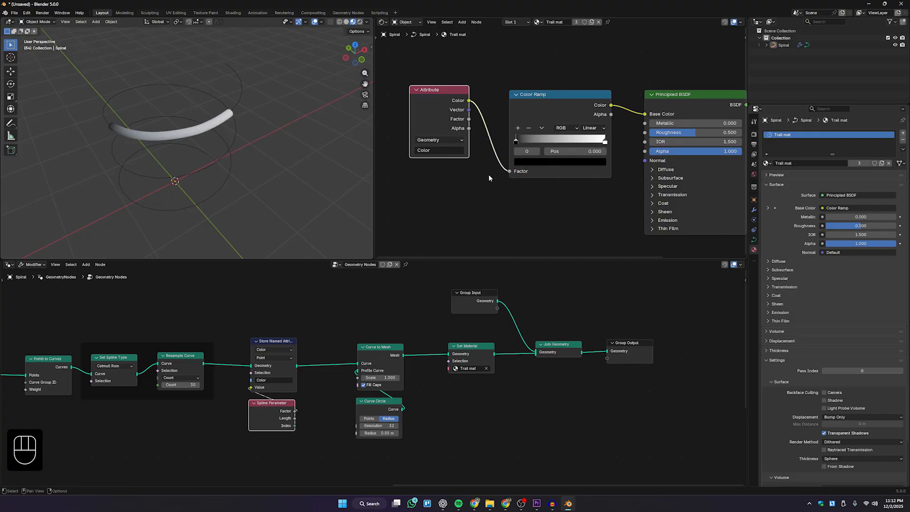
{"action": "middle_click_drag", "start_coordinate": [89, 178], "coordinate": [142, 164]}
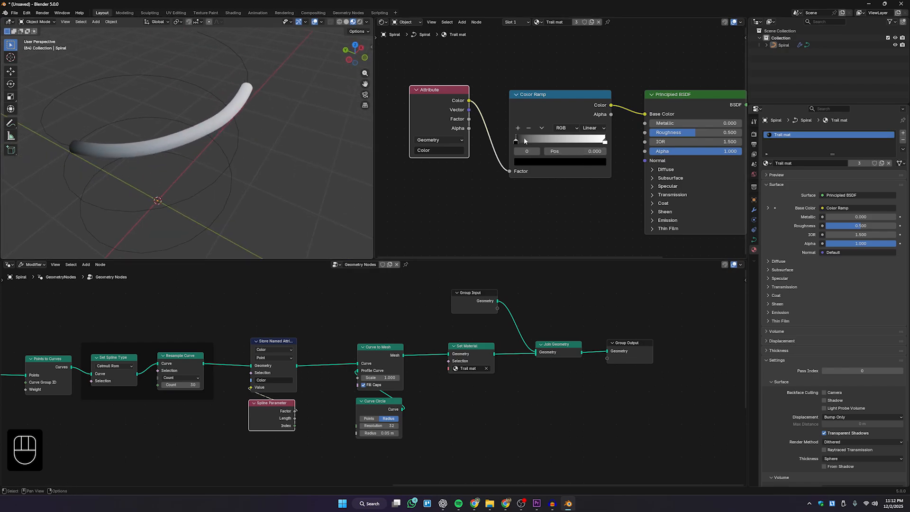
{"action": "mouse_move", "coordinate": [517, 142]}
{"action": "left_mouse_down"}
{"action": "mouse_move", "coordinate": [588, 140]}
{"action": "mouse_move", "coordinate": [527, 140]}
{"action": "left_mouse_up"}
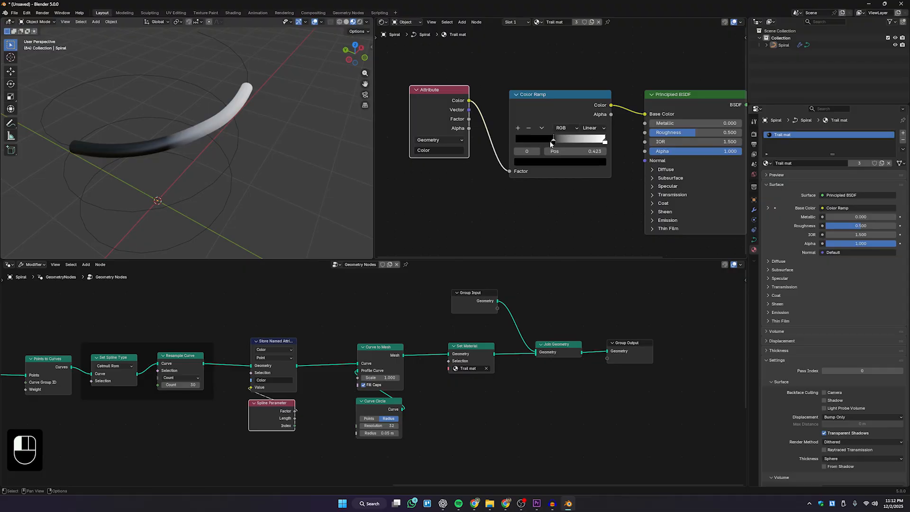
{"action": "left_click_drag", "start_coordinate": [551, 144], "coordinate": [511, 151]}
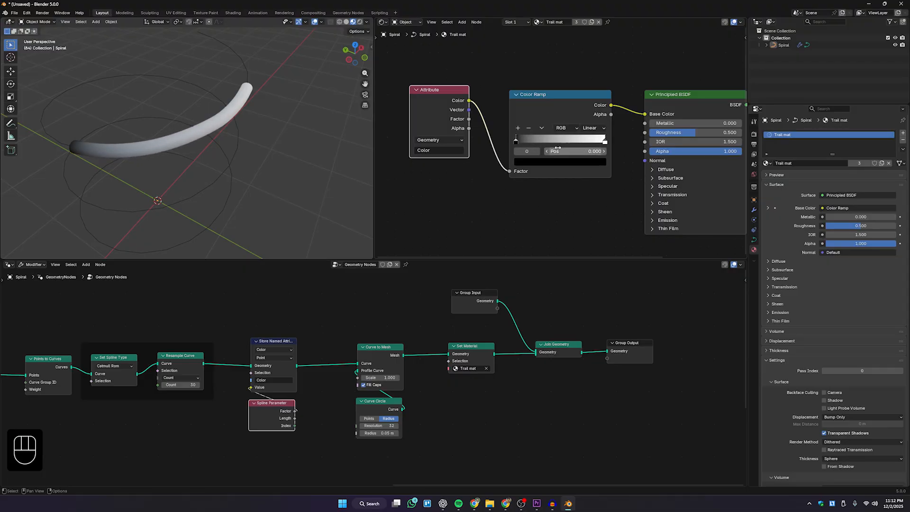
Space Attribute and Color Ramp farther from Principled BSDF and connect the ramp's Color output to Alpha as well.
{"action": "scroll", "coordinate": [557, 171], "scroll_direction": "down", "scroll_amount": 3}
{"action": "middle_click_drag", "start_coordinate": [567, 187], "coordinate": [526, 177]}
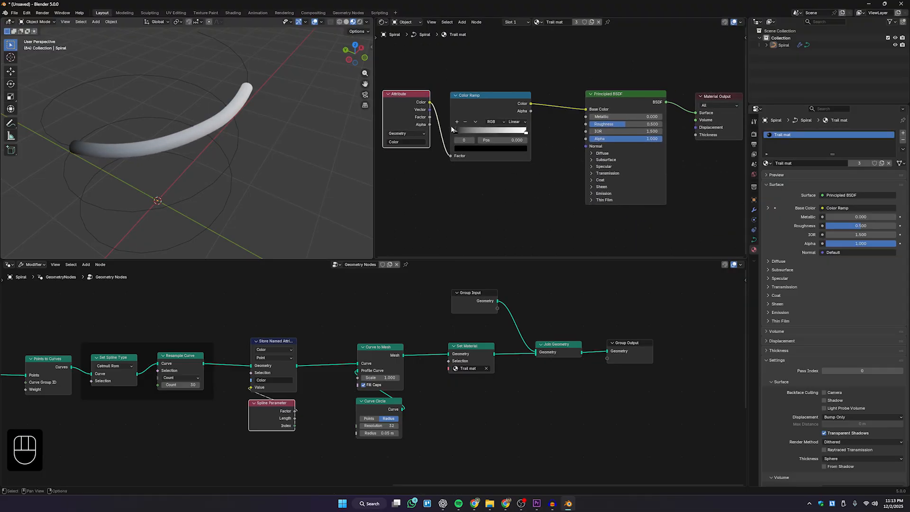
{"action": "left_click_drag", "start_coordinate": [485, 170], "coordinate": [433, 91]}
{"action": "middle_click_drag", "start_coordinate": [506, 166], "coordinate": [429, 156]}
{"action": "left_click_drag", "start_coordinate": [420, 91], "coordinate": [446, 118]}
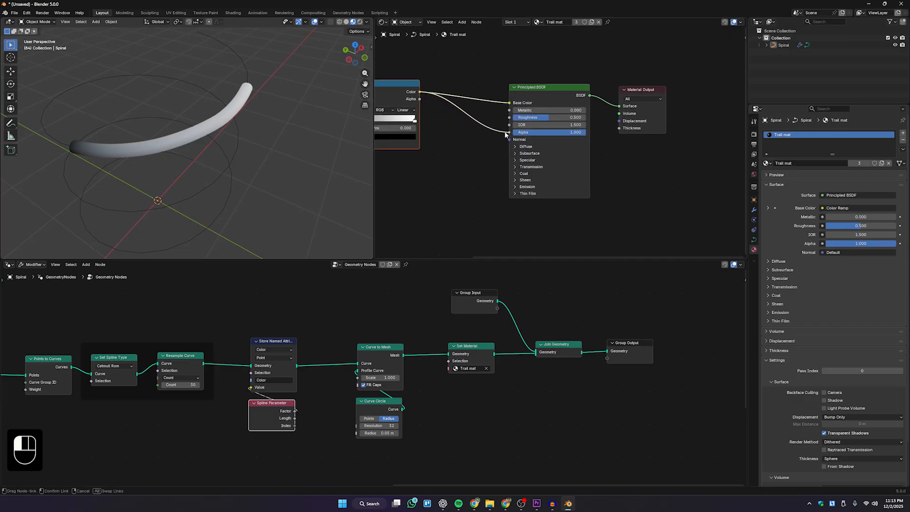
{"action": "left_click_drag", "start_coordinate": [505, 135], "coordinate": [509, 132]}
{"action": "middle_click_drag", "start_coordinate": [230, 163], "coordinate": [300, 130]}
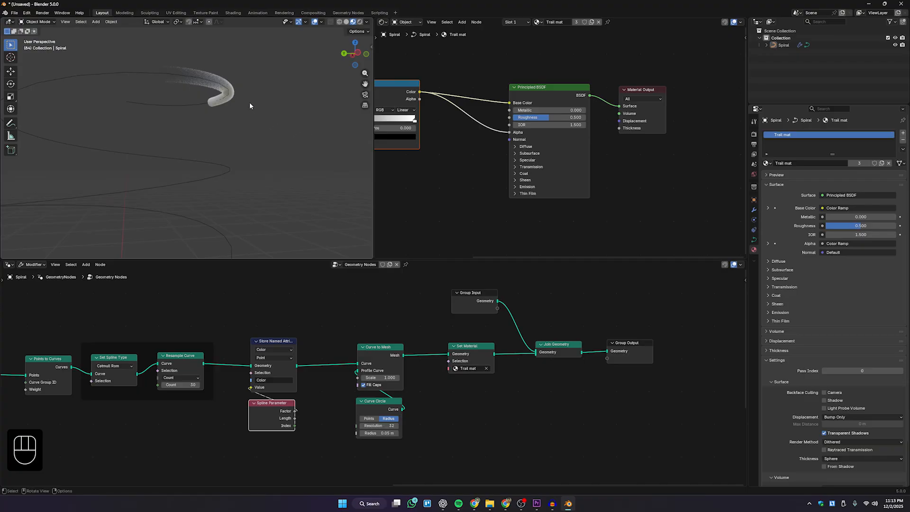
{"action": "middle_click_drag", "start_coordinate": [250, 105], "coordinate": [225, 163]}
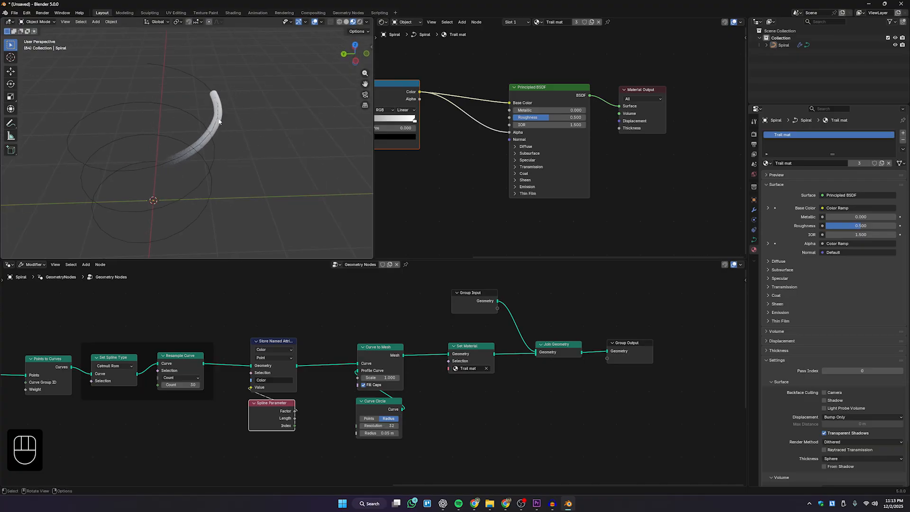
{"action": "middle_click_drag", "start_coordinate": [218, 121], "coordinate": [207, 170]}
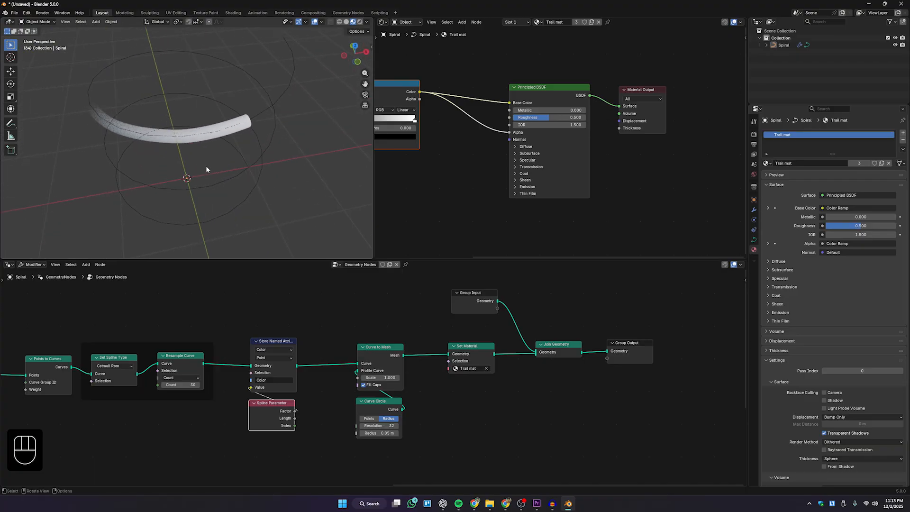
Connect the Color Ramp's Color output to the Principled BSDF Emission Color and set the emission Strength to 10.
{"action": "scroll", "coordinate": [483, 194], "scroll_direction": "up", "scroll_amount": 1}
{"action": "middle_click_drag", "start_coordinate": [475, 177], "coordinate": [551, 162]}
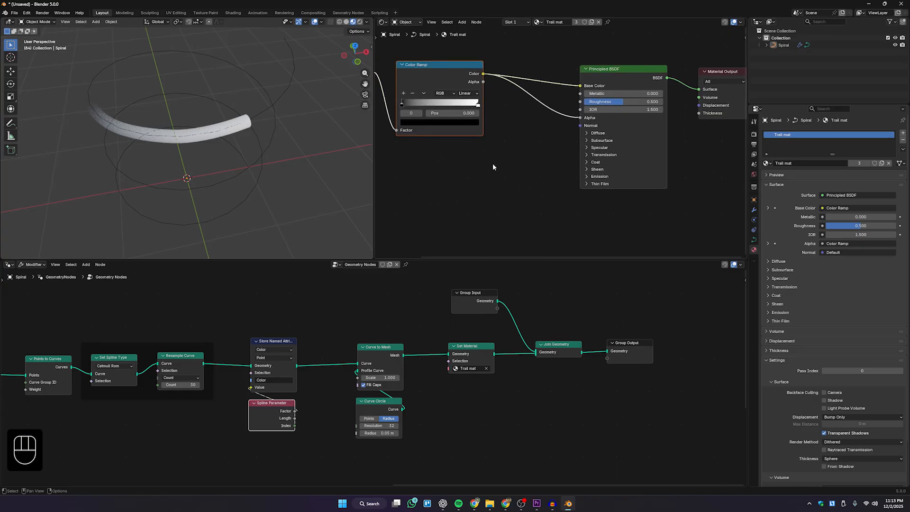
{"action": "middle_click_drag", "start_coordinate": [590, 186], "coordinate": [527, 179]}
{"action": "left_click", "coordinate": [519, 162]}
{"action": "mouse_move", "coordinate": [418, 65]}
{"action": "left_mouse_down"}
{"action": "mouse_move", "coordinate": [467, 114]}
{"action": "mouse_move", "coordinate": [507, 176]}
{"action": "mouse_move", "coordinate": [560, 183]}
{"action": "left_mouse_up"}
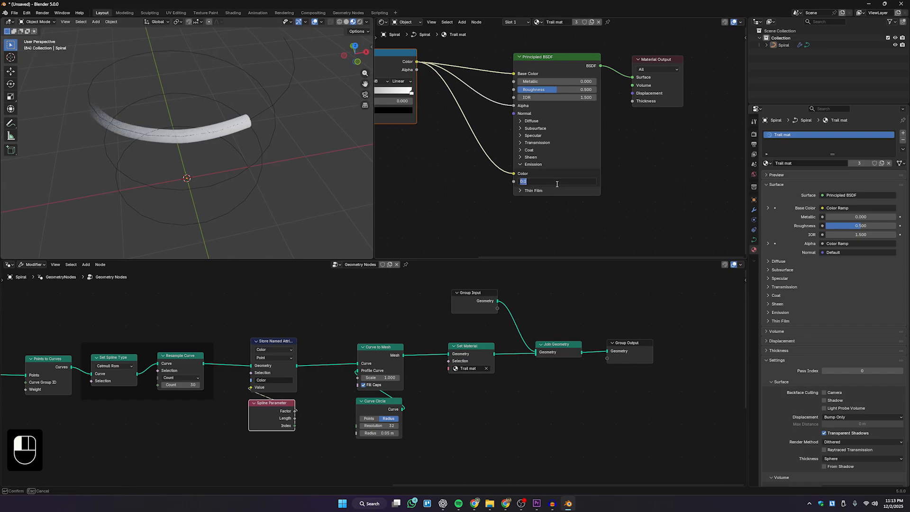
{"action": "type", "text": "10"}
{"action": "key", "text": "Return"}
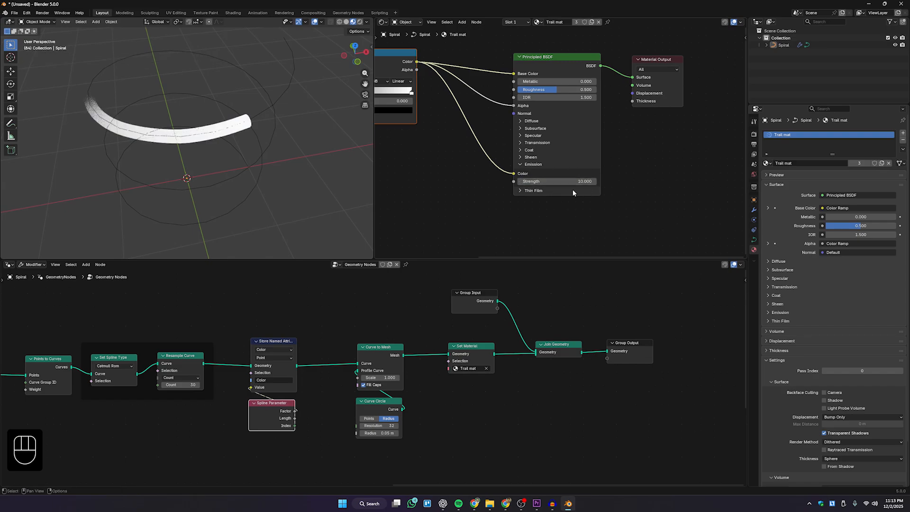
{"action": "middle_click_drag", "start_coordinate": [209, 171], "coordinate": [196, 167]}
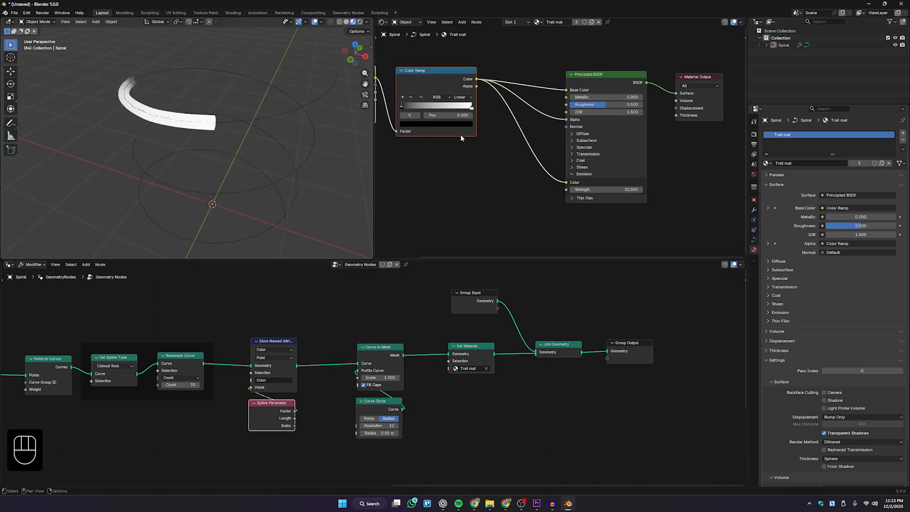
Change the Color Ramp's white end stop to red, hex FF2224FF.
{"action": "middle_click_drag", "start_coordinate": [461, 138], "coordinate": [500, 146]}
{"action": "left_click", "coordinate": [511, 116]}
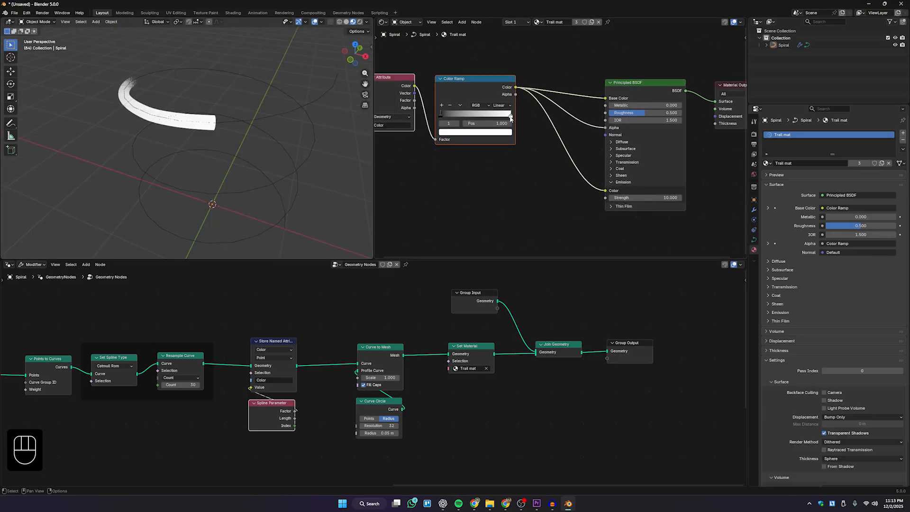
{"action": "left_click", "coordinate": [489, 132]}
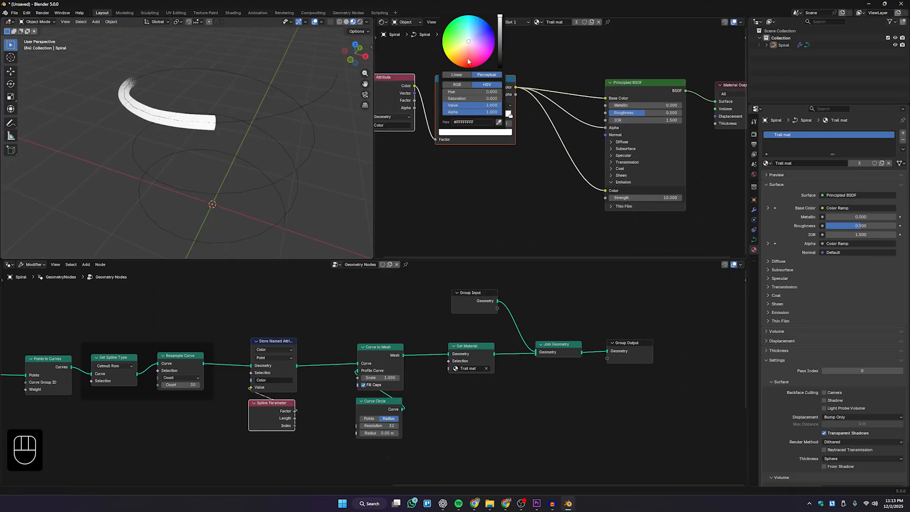
{"action": "left_click_drag", "start_coordinate": [469, 61], "coordinate": [469, 64]}
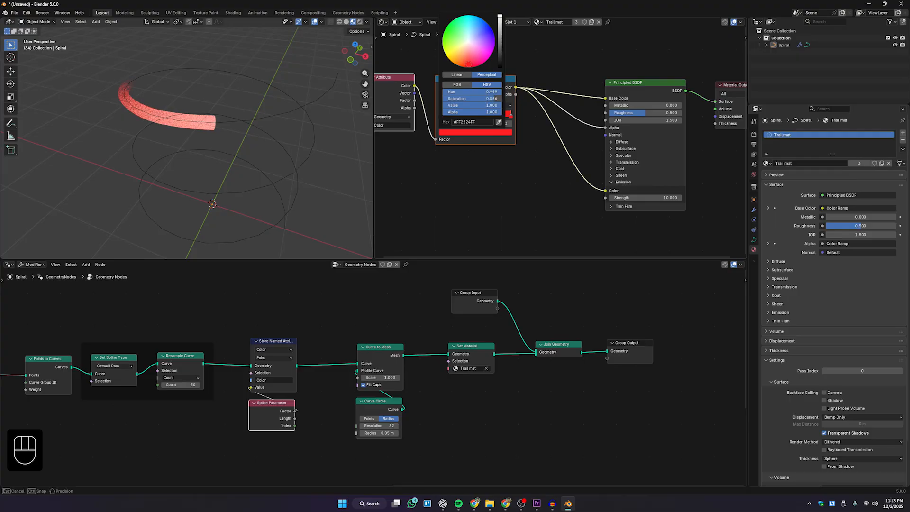
Add a camera to the scene and align it to a view that shows the whole spiral.
{"action": "middle_click_drag", "start_coordinate": [453, 188], "coordinate": [490, 184]}
{"action": "scroll", "coordinate": [175, 189], "scroll_direction": "down", "scroll_amount": 4}
{"action": "middle_click_drag", "start_coordinate": [175, 189], "coordinate": [195, 168]}
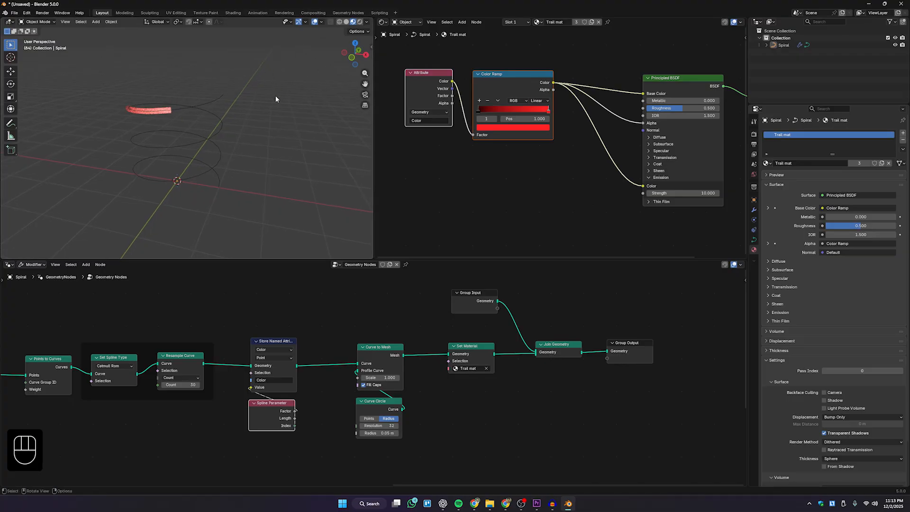
{"action": "key", "text": "shift+a"}
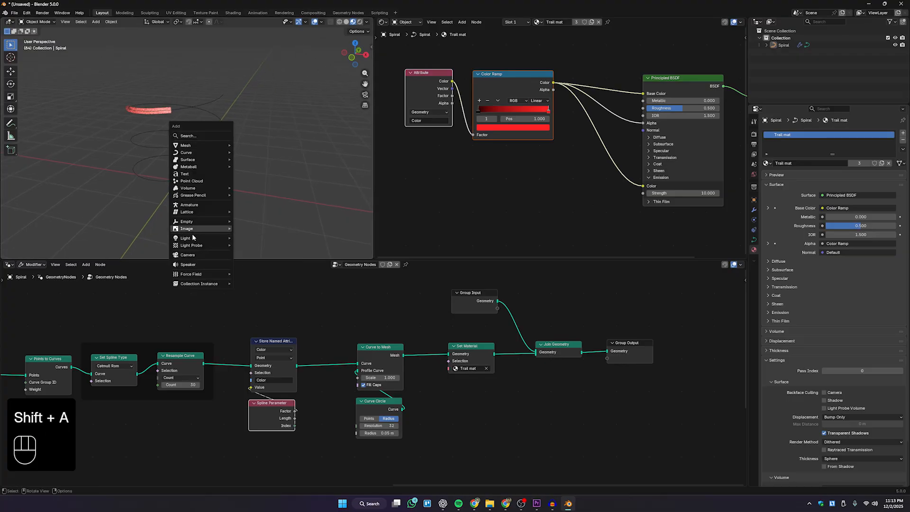
{"action": "left_click", "coordinate": [187, 255]}
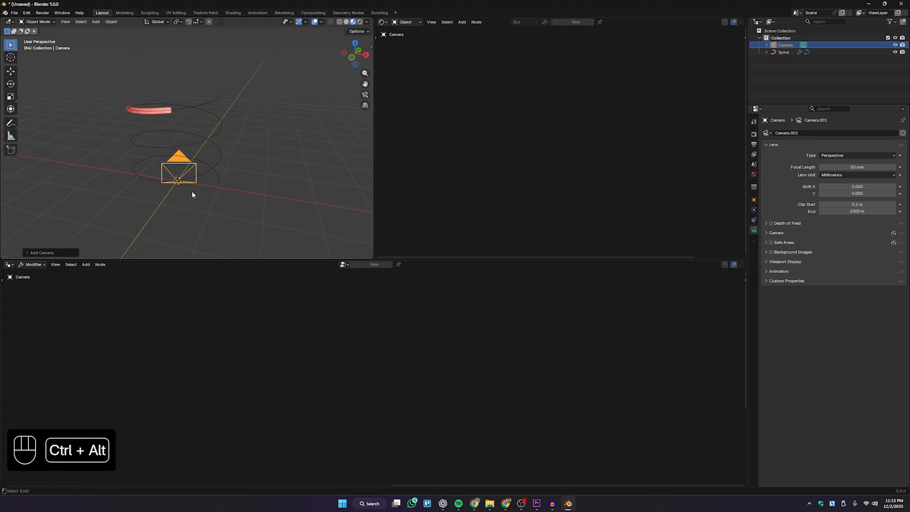
{"action": "key", "text": "ctrl+alt+KP_0"}
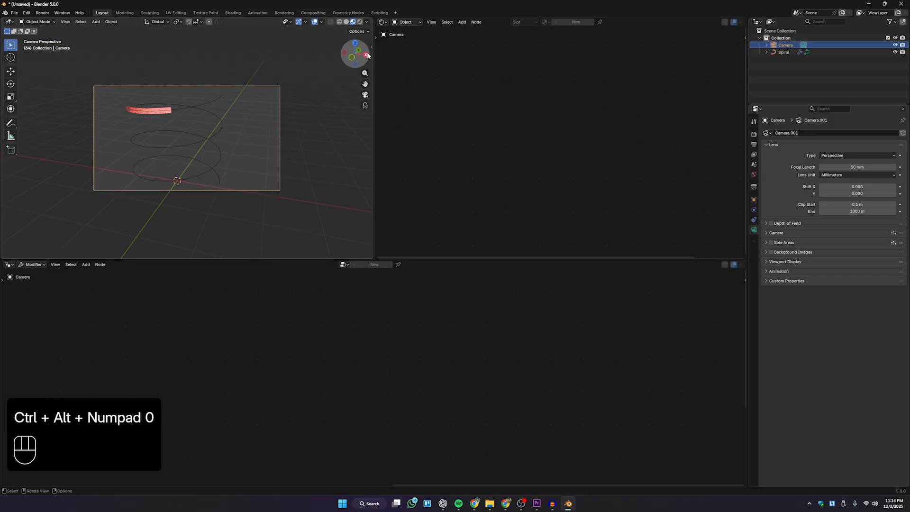
Reframe the spiral through the camera using the Camera to View lock.
{"action": "left_click", "coordinate": [371, 47]}
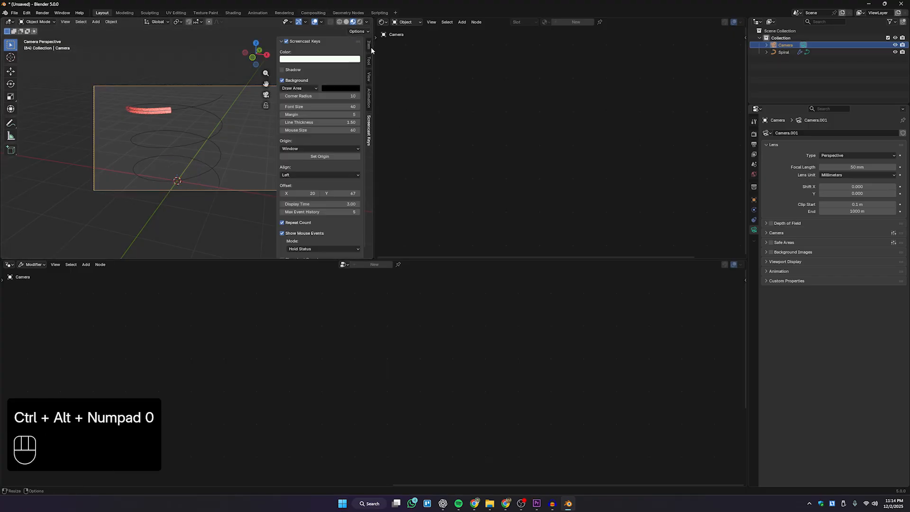
{"action": "left_click", "coordinate": [368, 74]}
{"action": "middle_click_drag", "start_coordinate": [195, 151], "coordinate": [250, 172]}
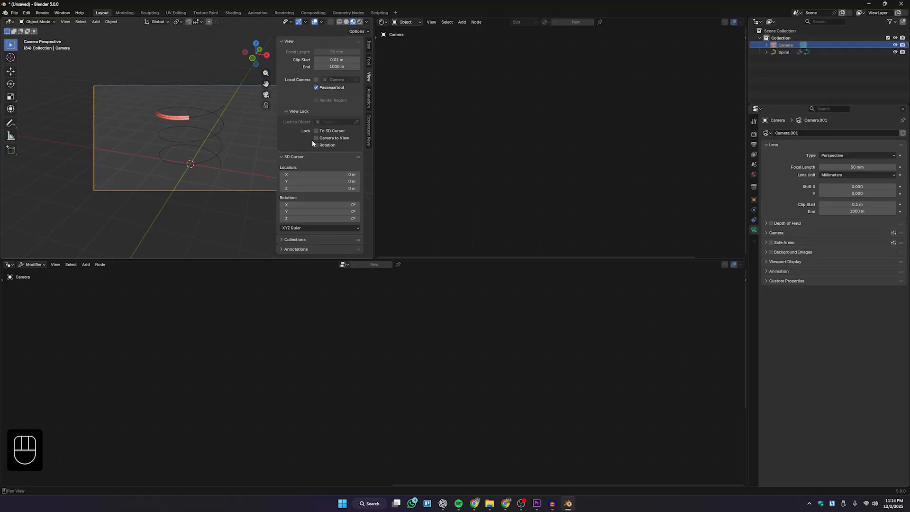
{"action": "key", "text": "n"}
Play the trail animation, stop it at frame 93 and render a still image of that frame.
{"action": "key", "text": "space"}
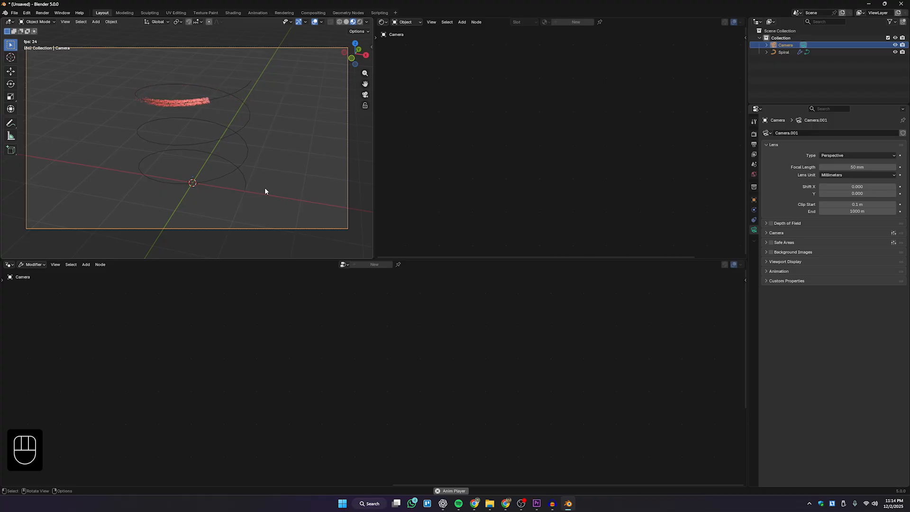
{"action": "key", "text": "space"}
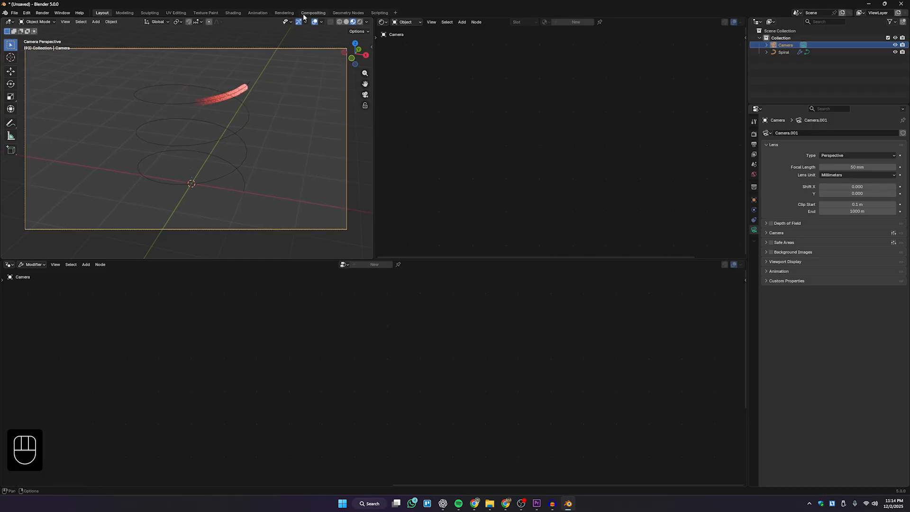
{"action": "left_click", "coordinate": [41, 13]}
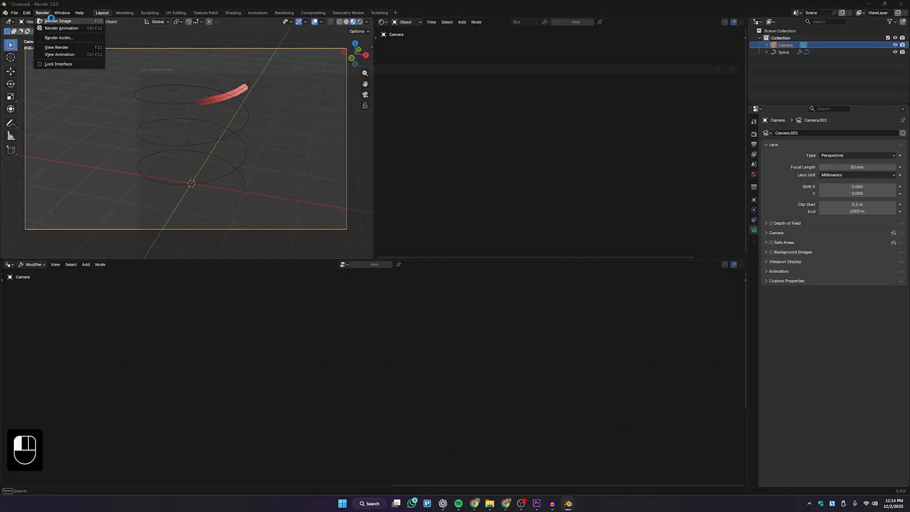
{"action": "left_click", "coordinate": [50, 22]}
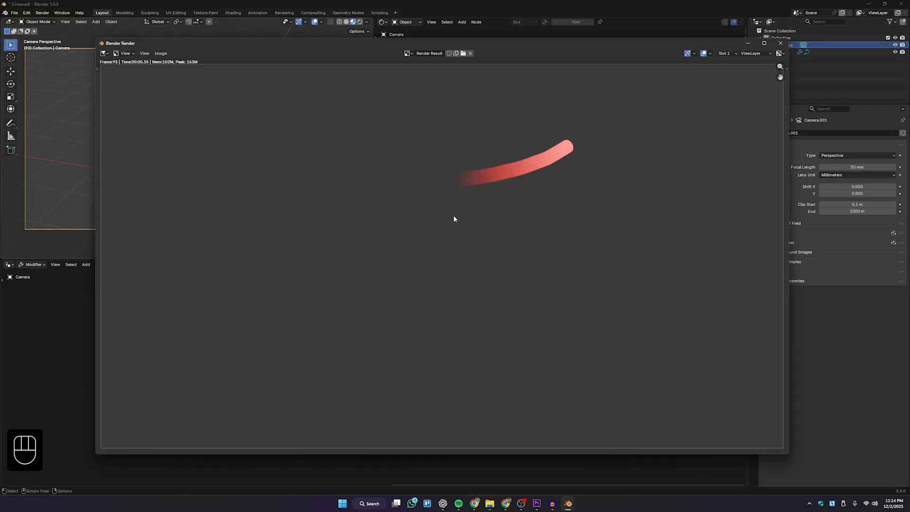
{"action": "left_click", "coordinate": [781, 43]}
Create a new compositor node tree for the scene and move Render Layers away from the output nodes to make room.
{"action": "left_click", "coordinate": [313, 13]}
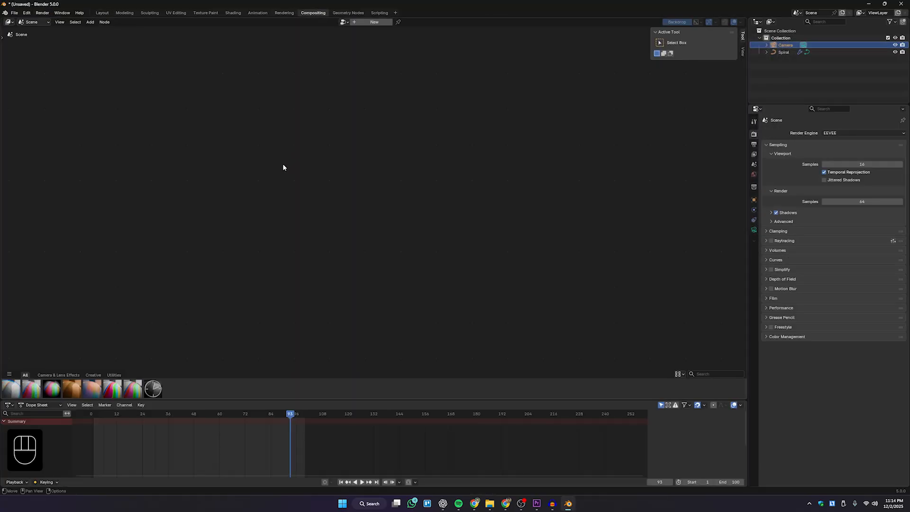
{"action": "left_click", "coordinate": [369, 23]}
{"action": "scroll", "coordinate": [333, 249], "scroll_direction": "down", "scroll_amount": 2}
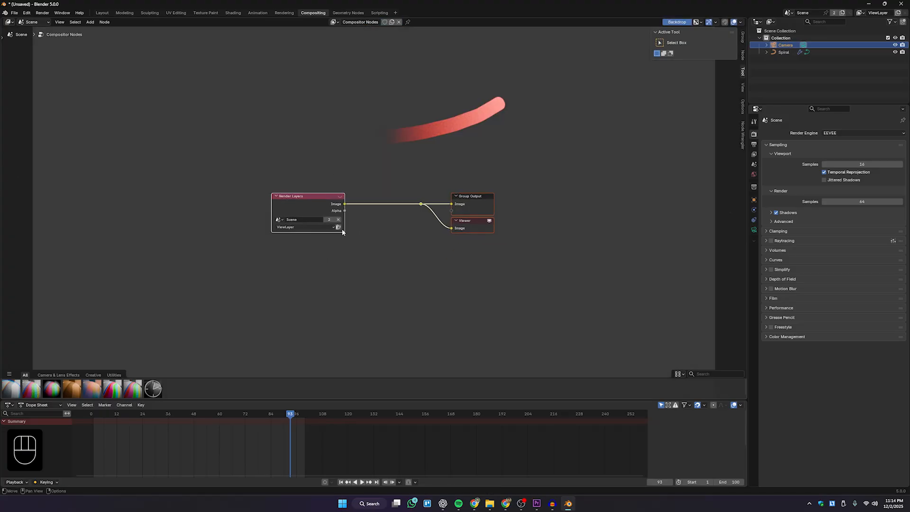
{"action": "left_click_drag", "start_coordinate": [308, 198], "coordinate": [176, 196]}
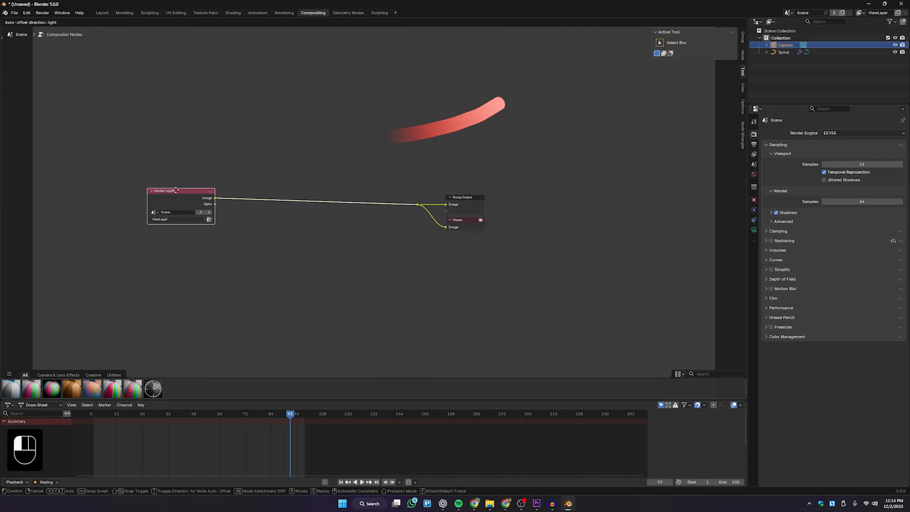
Add a Glare node on the link between Render Layers and the output nodes.
{"action": "key", "text": "shift+a"}
{"action": "left_click", "coordinate": [271, 243]}
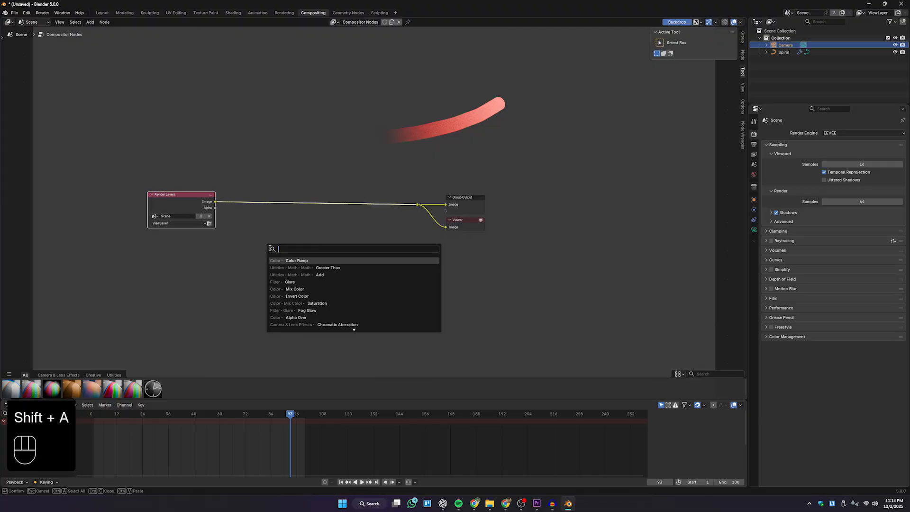
{"action": "type", "text": "rg"}
{"action": "key", "text": "BackSpace"}
{"action": "key", "text": "BackSpace"}
{"action": "type", "text": "g"}
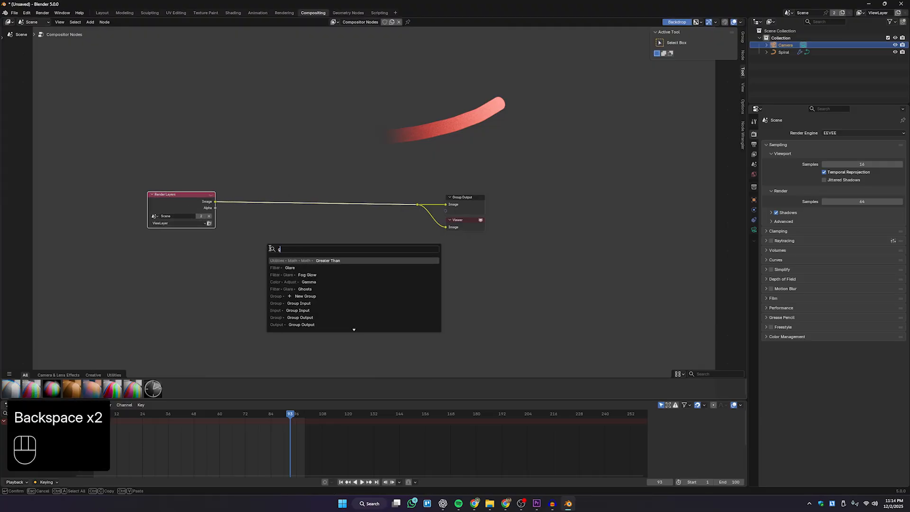
{"action": "type", "text": "alre"}
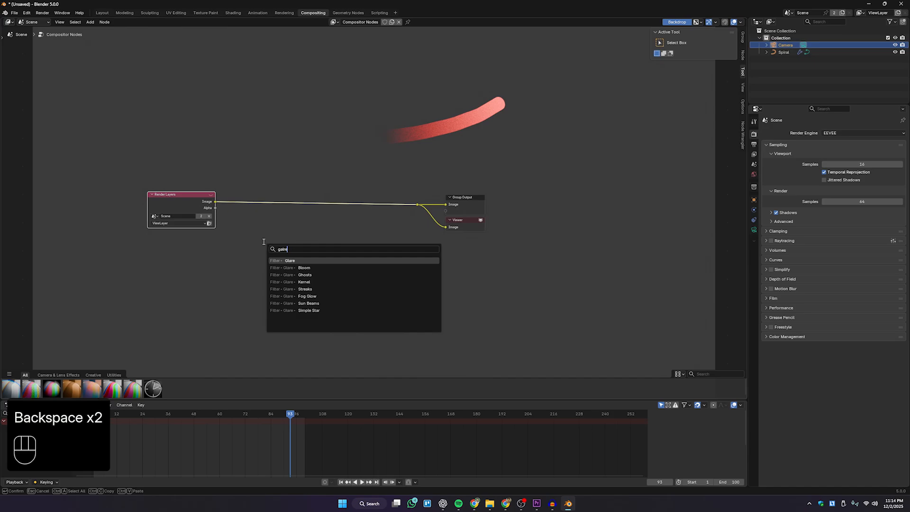
{"action": "left_click", "coordinate": [291, 260]}
{"action": "left_click", "coordinate": [294, 186]}
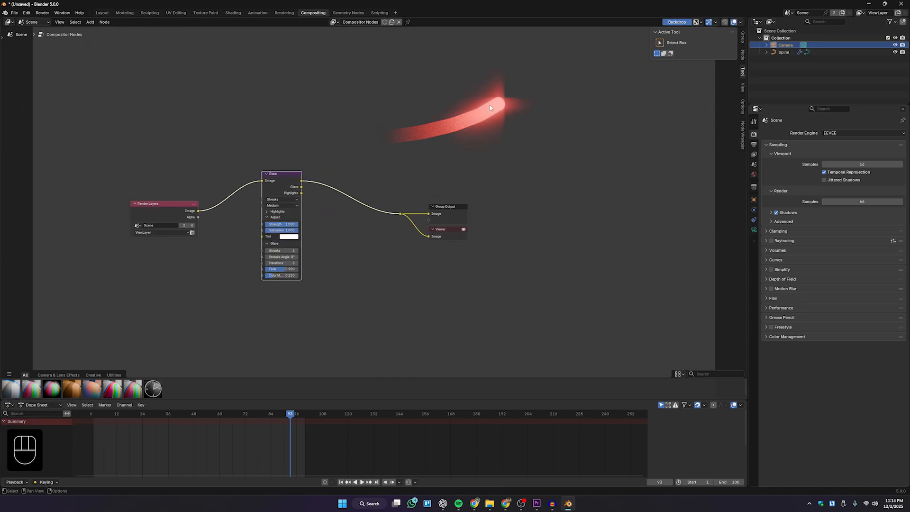
{"action": "middle_click_drag", "start_coordinate": [478, 141], "coordinate": [488, 138]}
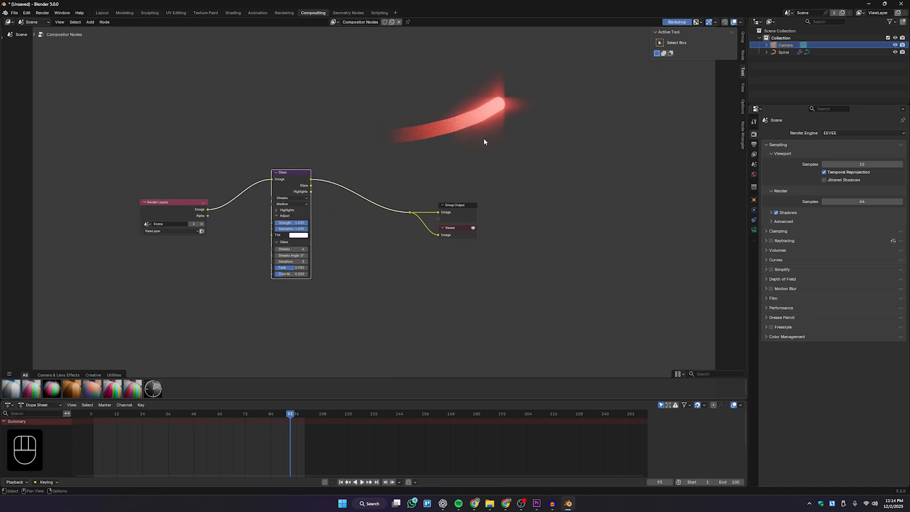
Set the Glare node's type to Bloom.
{"action": "scroll", "coordinate": [378, 201], "scroll_direction": "up", "scroll_amount": 1}
{"action": "left_click_drag", "start_coordinate": [275, 161], "coordinate": [283, 162]}
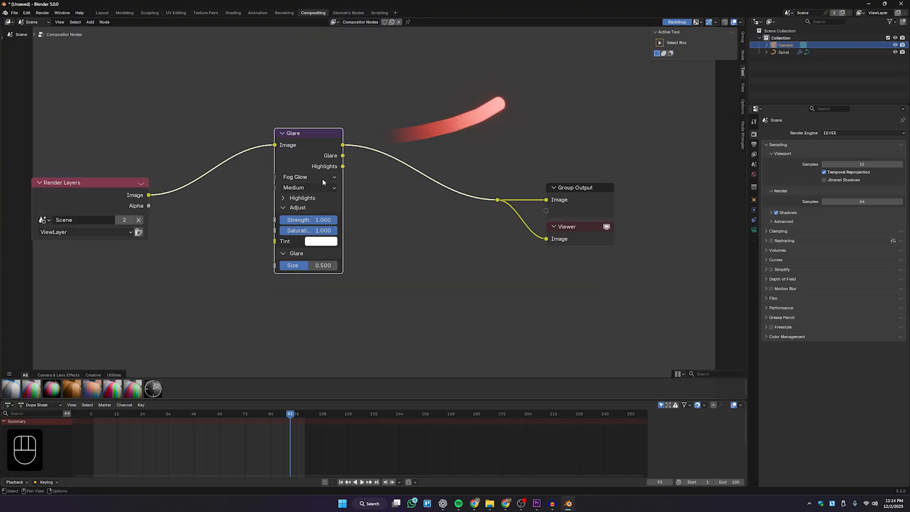
{"action": "left_click", "coordinate": [322, 182]}
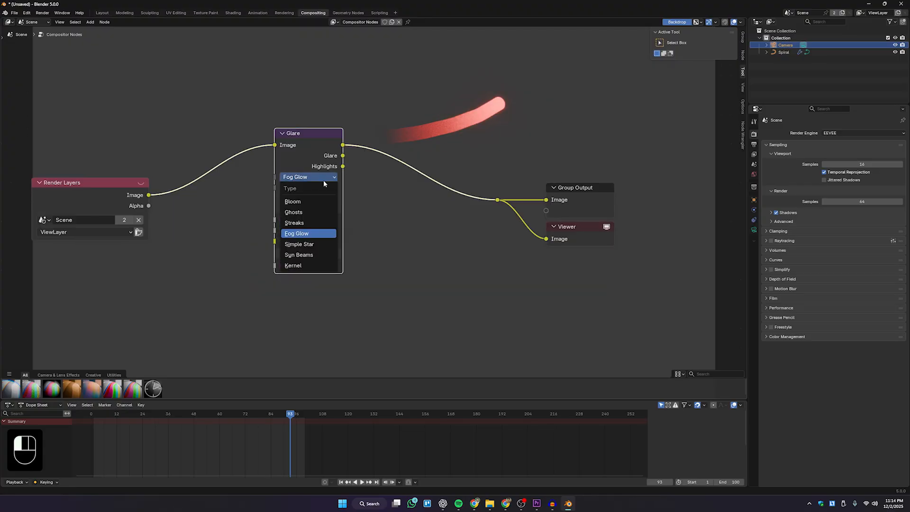
{"action": "left_click", "coordinate": [301, 201]}
{"action": "middle_click_drag", "start_coordinate": [480, 133], "coordinate": [480, 138]}
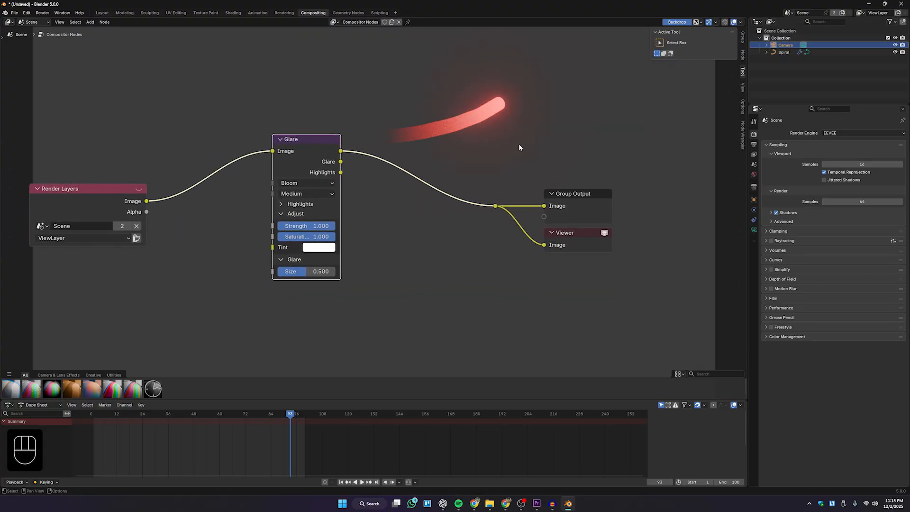
Move the Glare and Render Layers nodes to even out the spacing of the compositor node tree.
{"action": "middle_click_drag", "start_coordinate": [318, 278], "coordinate": [336, 280]}
{"action": "left_click_drag", "start_coordinate": [339, 164], "coordinate": [359, 180]}
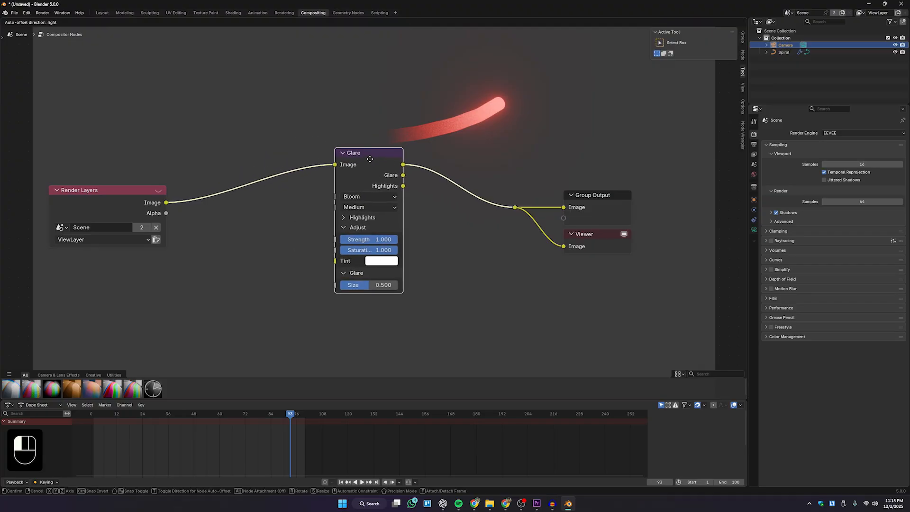
{"action": "left_click_drag", "start_coordinate": [152, 189], "coordinate": [172, 189]}
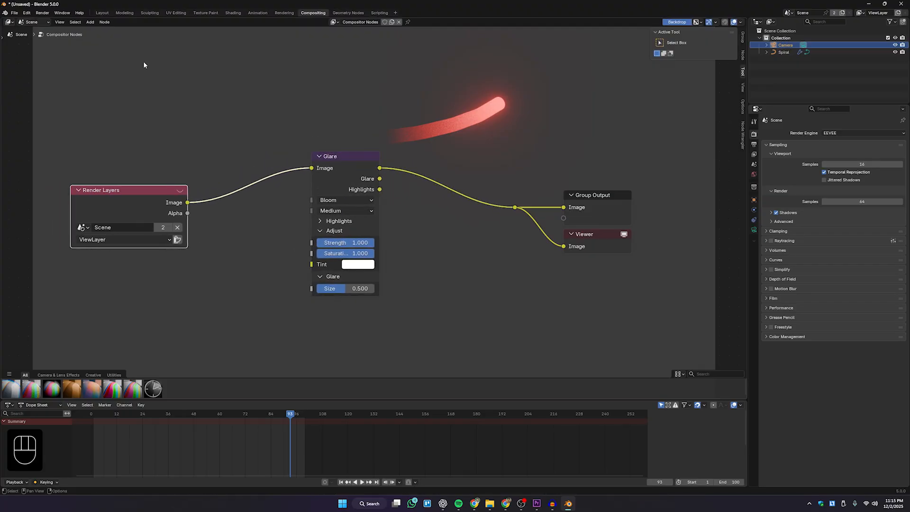
In the Layout workspace, merge the shader editor area into the 3D viewport and enlarge the viewport over the node editor.
{"action": "left_click", "coordinate": [102, 13]}
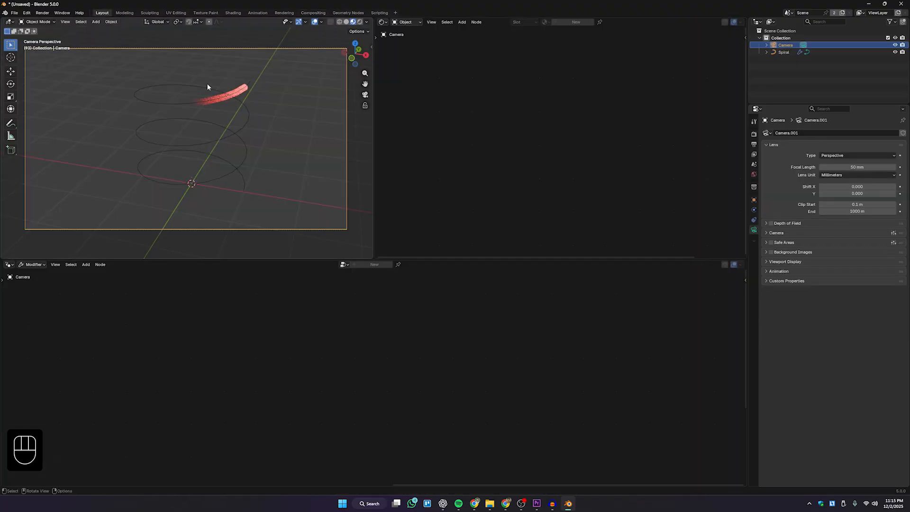
{"action": "right_click", "coordinate": [374, 154]}
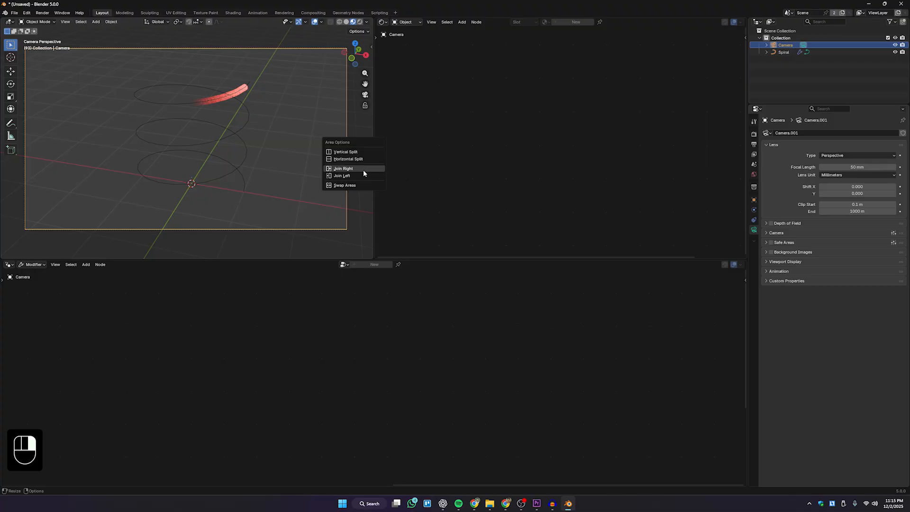
{"action": "left_click", "coordinate": [363, 169]}
{"action": "left_click_drag", "start_coordinate": [442, 258], "coordinate": [429, 433]}
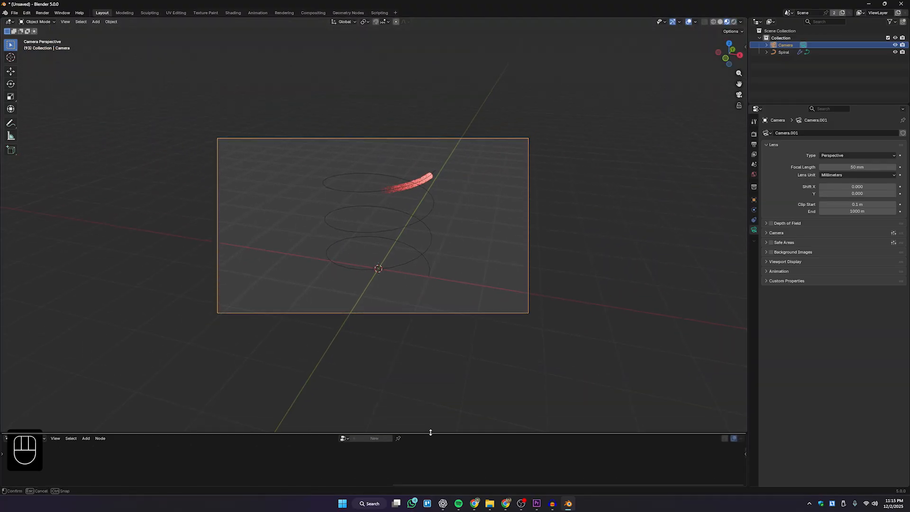
{"action": "scroll", "coordinate": [417, 309], "scroll_direction": "up", "scroll_amount": 3}
{"action": "middle_click_drag", "start_coordinate": [417, 308], "coordinate": [388, 312], "text": "shift"}
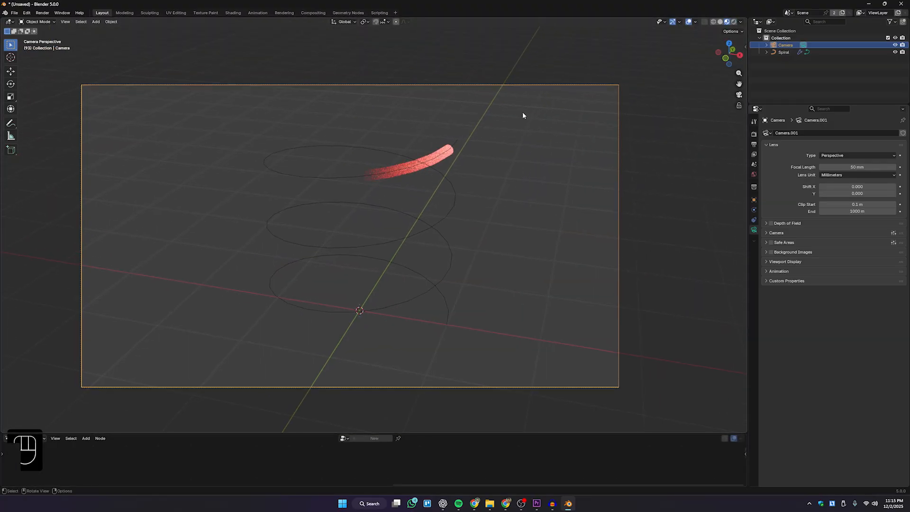
Play the trail animation briefly, stop at frame 33 and set the viewport shading's compositor to Always.
{"action": "key", "text": "space"}
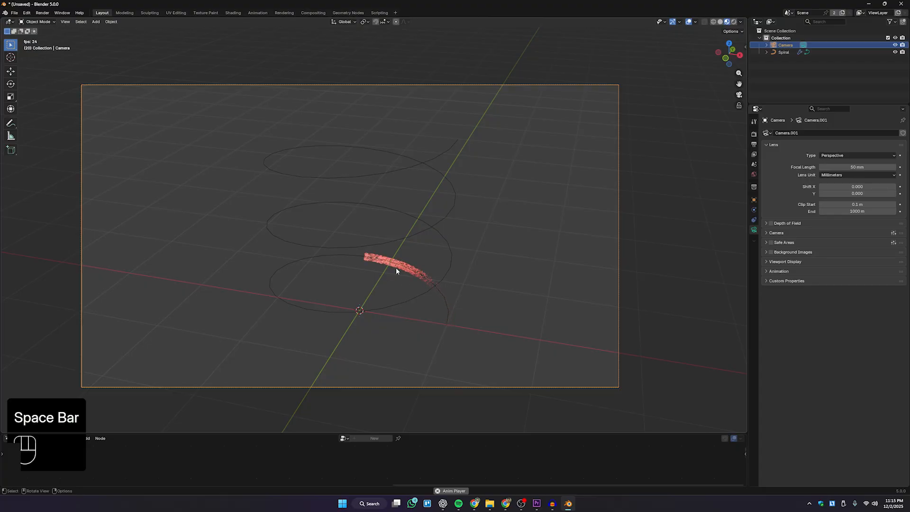
{"action": "key", "text": "space"}
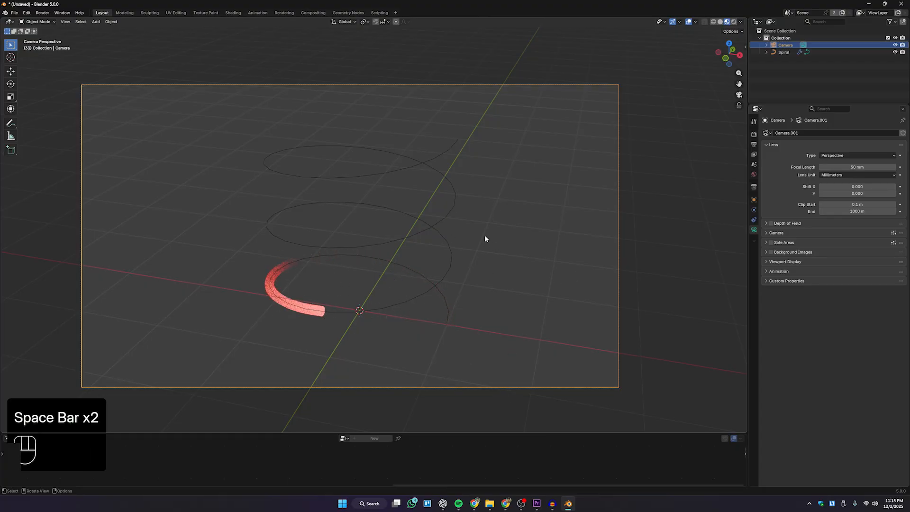
{"action": "left_click", "coordinate": [741, 21]}
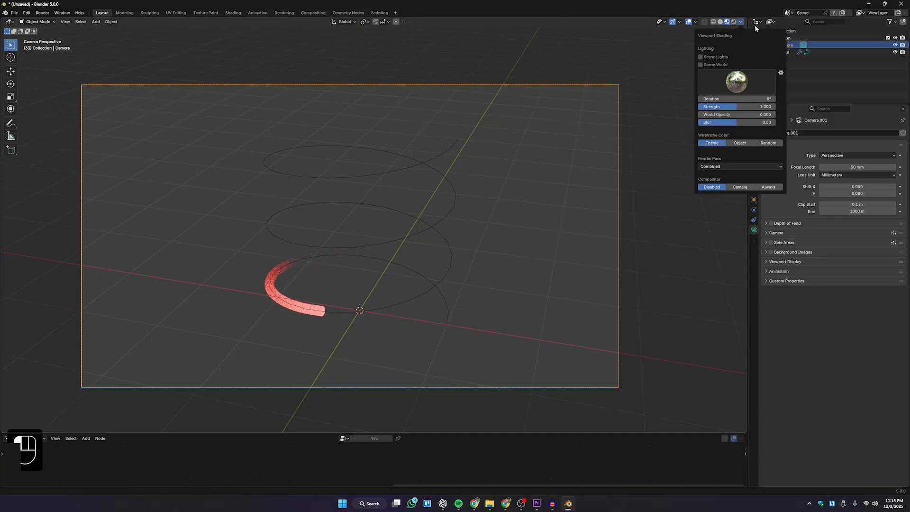
{"action": "left_click", "coordinate": [778, 188]}
Preview the glowing trail animation in the 3D viewport, outside and through the camera, with the viewport area made taller.
{"action": "key", "text": "KP_0"}
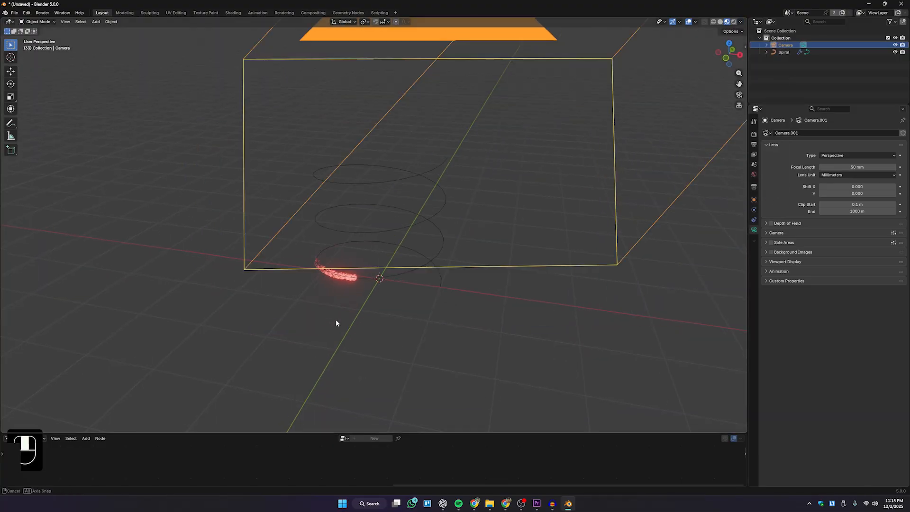
{"action": "key", "text": "space"}
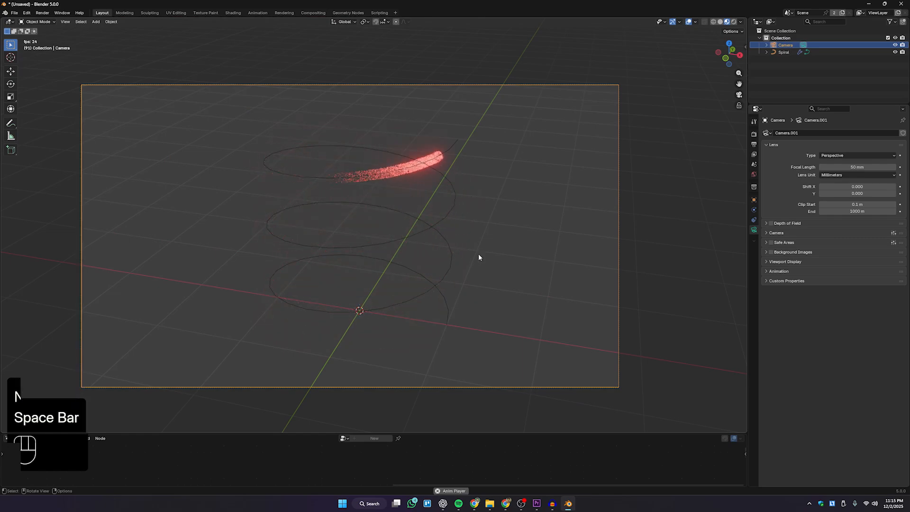
{"action": "key", "text": "space"}
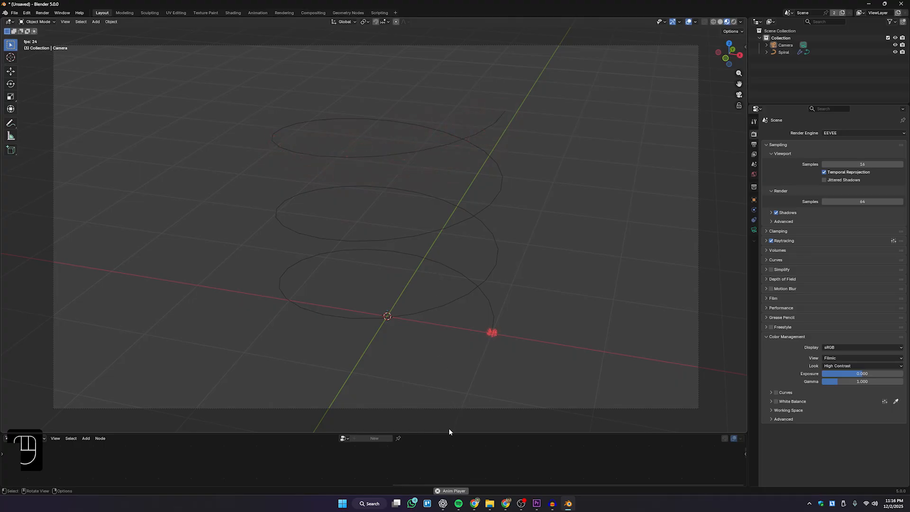
{"action": "left_click_drag", "start_coordinate": [449, 432], "coordinate": [445, 458]}
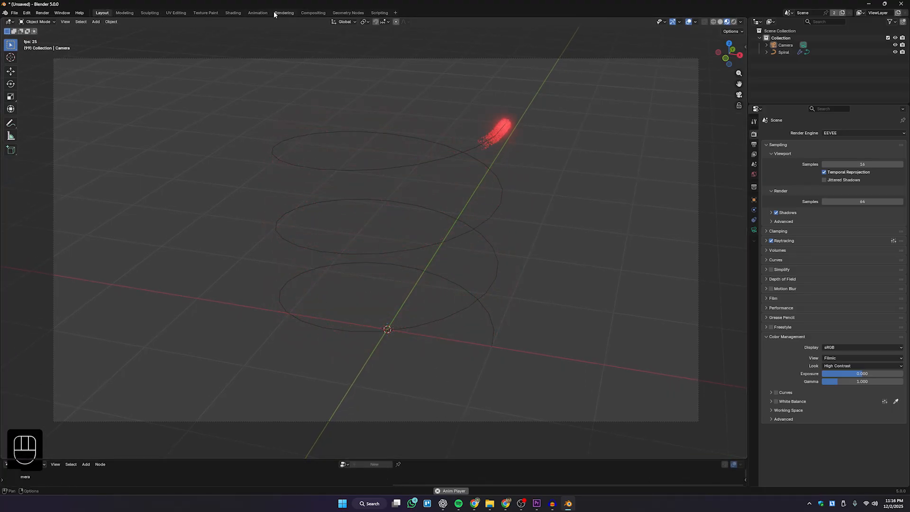
Show the spiral's node tree in the Geometry Nodes workspace and make the 3D viewport taller.
{"action": "left_click", "coordinate": [349, 12]}
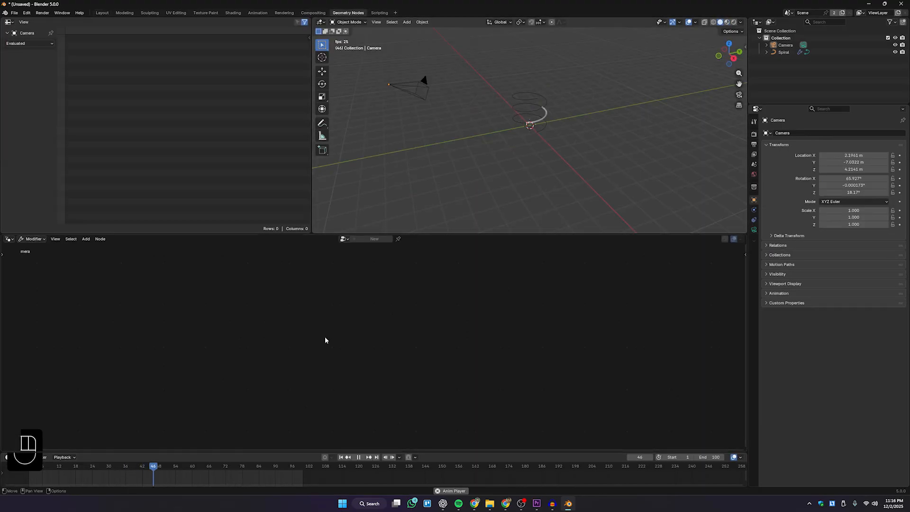
{"action": "left_click", "coordinate": [530, 117]}
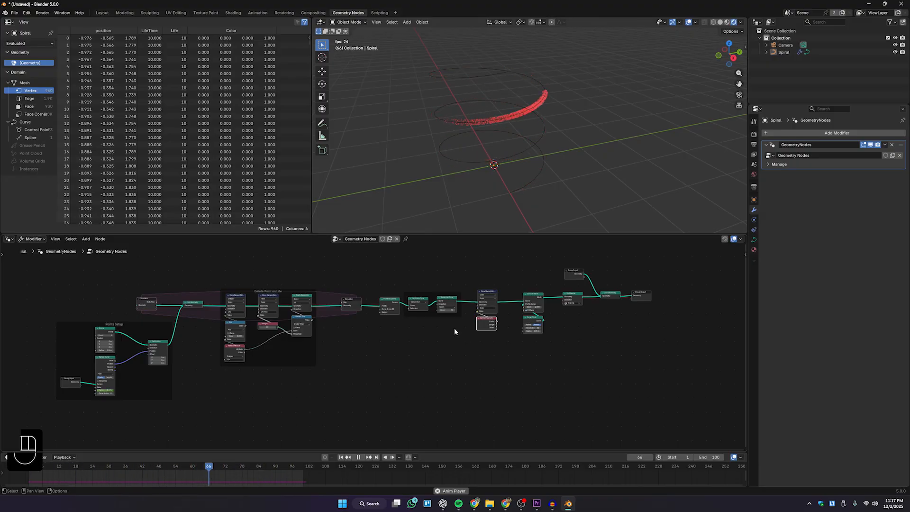
{"action": "scroll", "coordinate": [457, 334], "scroll_direction": "down", "scroll_amount": 1}
{"action": "middle_click_drag", "start_coordinate": [457, 334], "coordinate": [302, 332]}
{"action": "left_click_drag", "start_coordinate": [509, 235], "coordinate": [508, 279]}
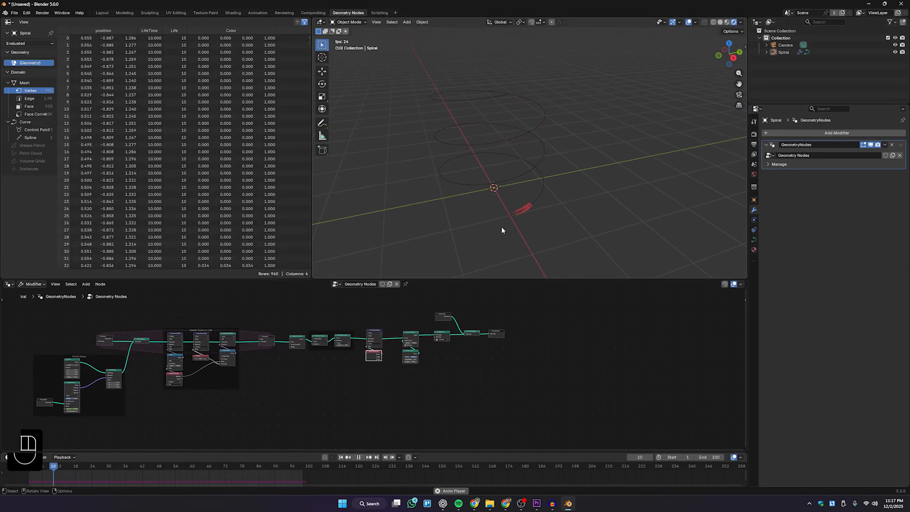
Hide the Spiral object in the viewport, then stop playback and add a Bézier curve at the origin.
{"action": "left_click_drag", "start_coordinate": [602, 221], "coordinate": [467, 100]}
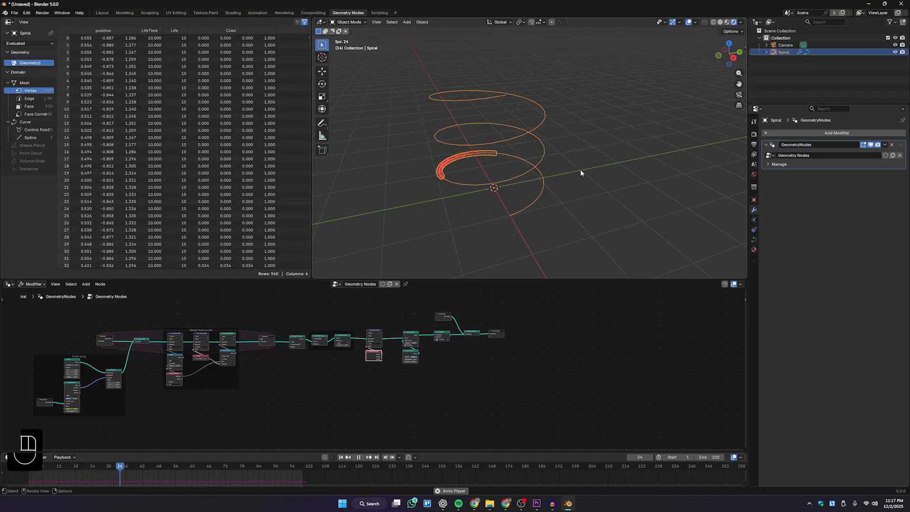
{"action": "left_click", "coordinate": [896, 52]}
{"action": "key", "text": "shift+a"}
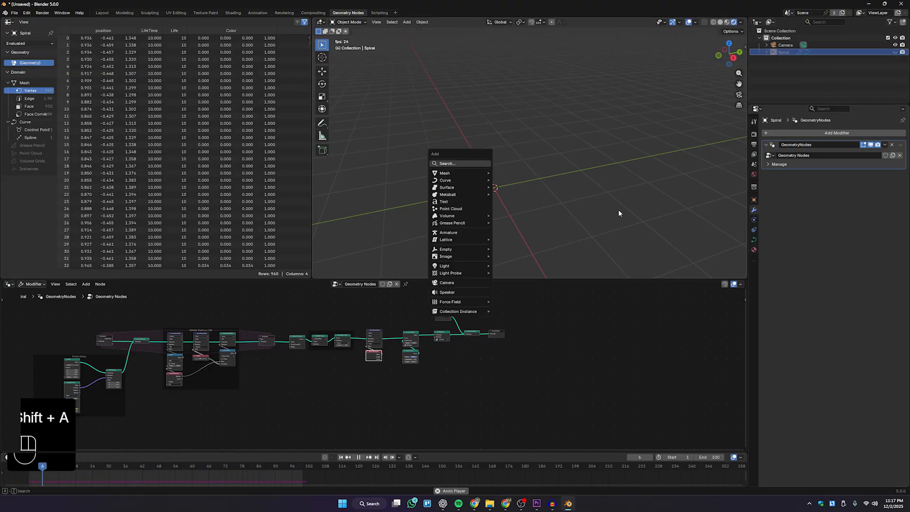
{"action": "key", "text": "space"}
{"action": "key", "text": "shift+a"}
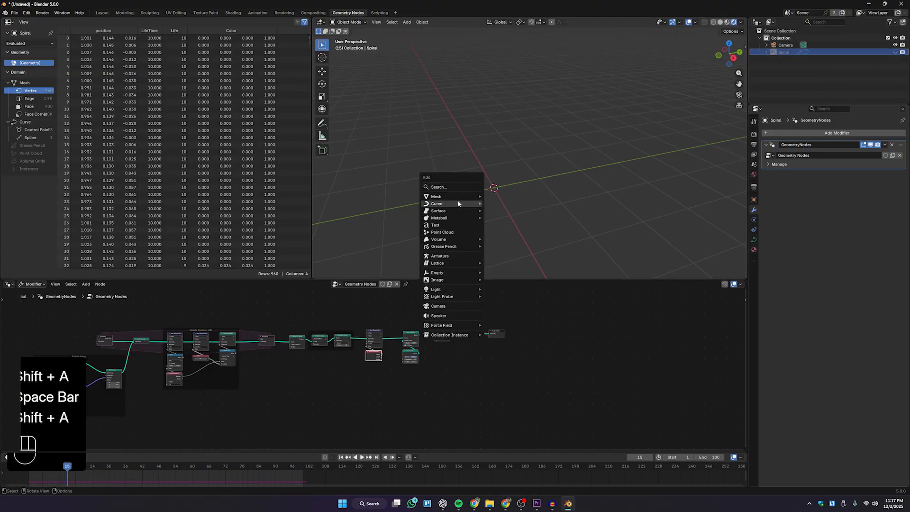
{"action": "mouse_move", "coordinate": [458, 202]}
{"action": "left_click", "coordinate": [502, 205]}
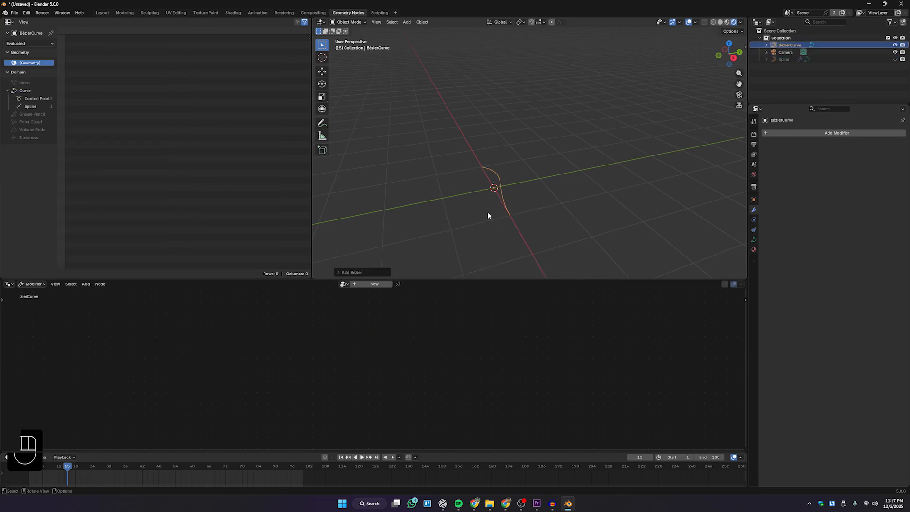
{"action": "middle_click_drag", "start_coordinate": [488, 215], "coordinate": [520, 199]}
{"action": "scroll", "coordinate": [506, 207], "scroll_direction": "up", "scroll_amount": 3}
{"action": "scroll", "coordinate": [505, 206], "scroll_direction": "down", "scroll_amount": 2}
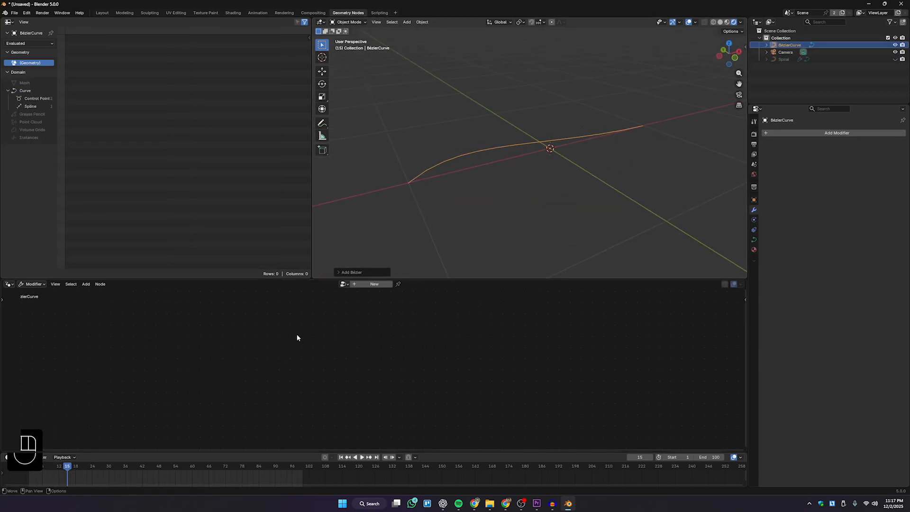
Add a Geometry Nodes modifier to the Bézier curve and assign the existing Geometry Nodes tree to it.
{"action": "left_click", "coordinate": [494, 148]}
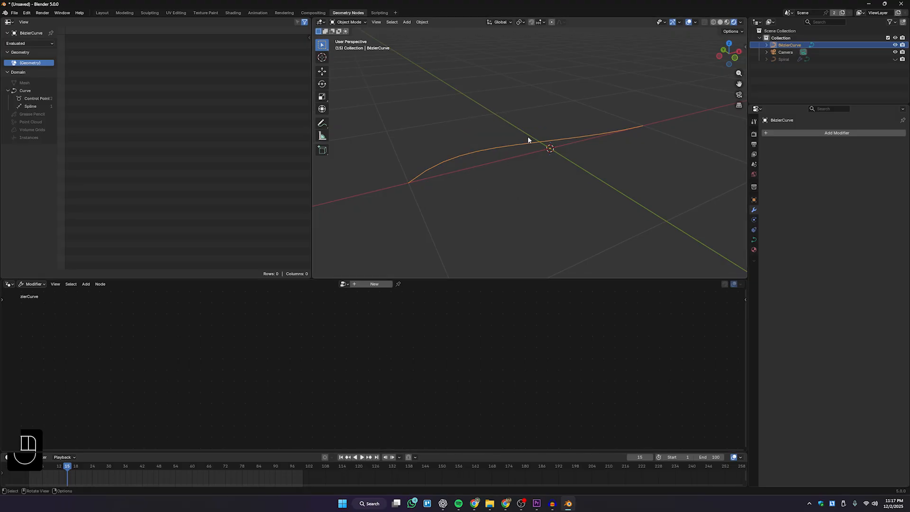
{"action": "left_click", "coordinate": [795, 133]}
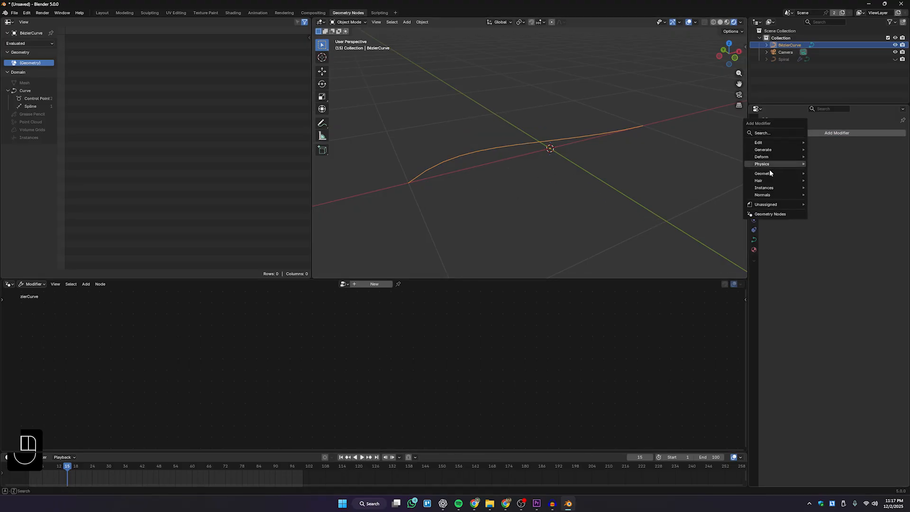
{"action": "left_click", "coordinate": [782, 215]}
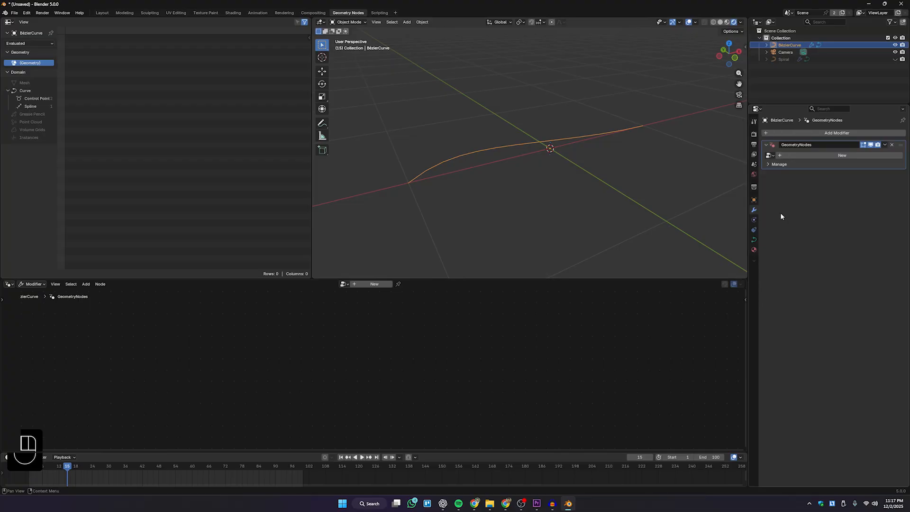
{"action": "left_click", "coordinate": [770, 156]}
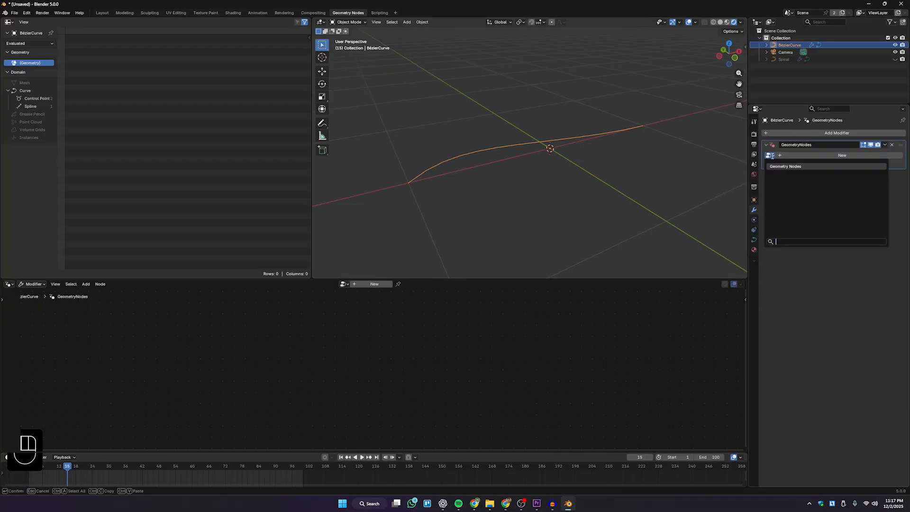
{"action": "left_click", "coordinate": [807, 167]}
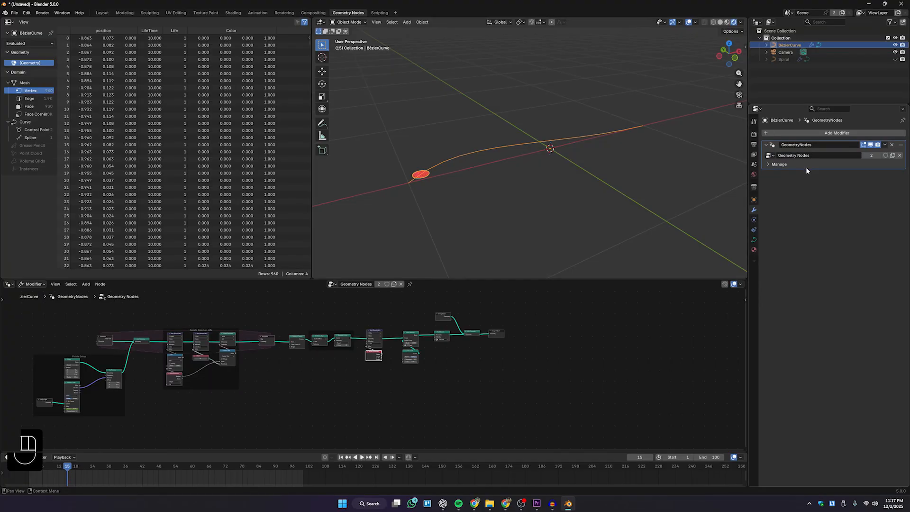
Play the trail animation on the new curve from the first frame.
{"action": "left_click", "coordinate": [565, 194]}
{"action": "scroll", "coordinate": [564, 193], "scroll_direction": "down", "scroll_amount": 4}
{"action": "key", "text": "shift+Left"}
{"action": "key", "text": "space"}
{"action": "mouse_move", "coordinate": [564, 194]}
{"action": "middle_mouse_down"}
{"action": "mouse_move", "coordinate": [493, 189]}
{"action": "mouse_move", "coordinate": [523, 221]}
{"action": "mouse_move", "coordinate": [518, 202]}
{"action": "mouse_move", "coordinate": [561, 170]}
{"action": "mouse_move", "coordinate": [559, 194]}
{"action": "mouse_move", "coordinate": [549, 198]}
{"action": "mouse_move", "coordinate": [573, 189]}
{"action": "mouse_move", "coordinate": [553, 199]}
{"action": "middle_mouse_up"}
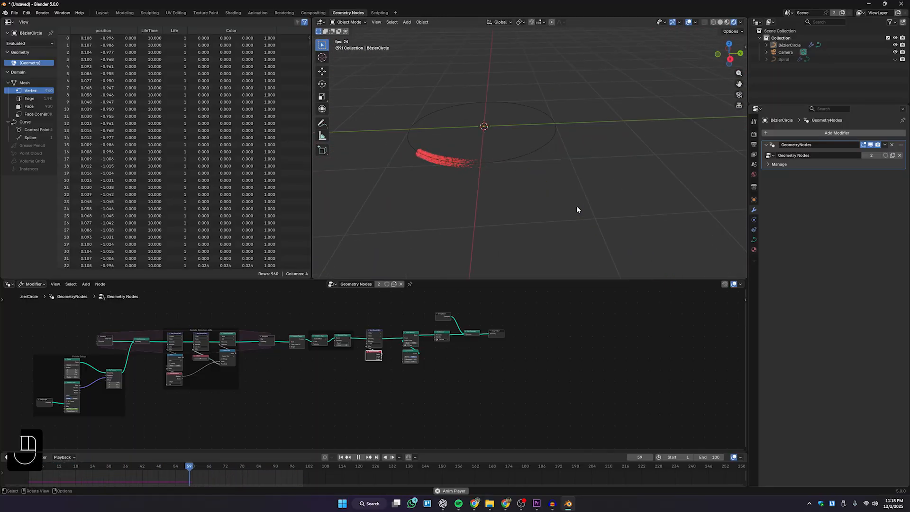
Examine the playing trail on the Bézier circle from different angles.
{"action": "left_click", "coordinate": [535, 157]}
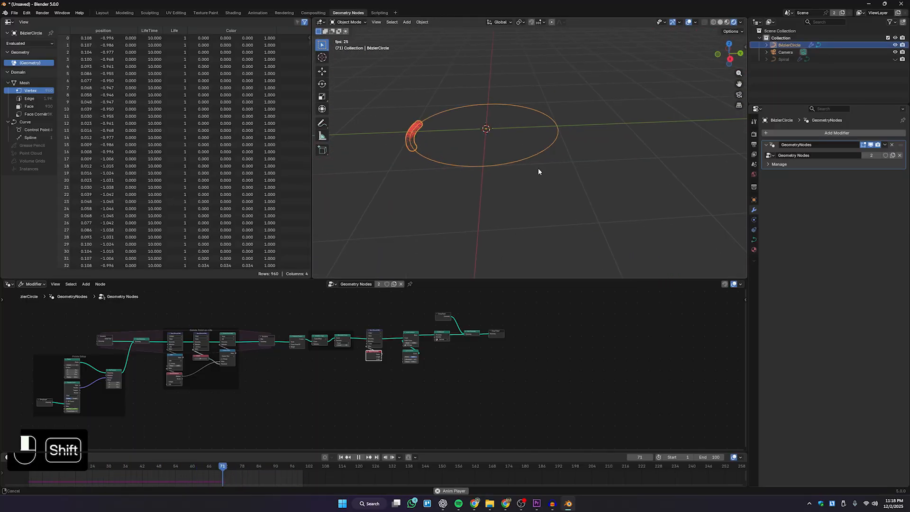
{"action": "middle_click_drag", "start_coordinate": [538, 169], "coordinate": [559, 177], "text": "shift"}
{"action": "middle_click_drag", "start_coordinate": [559, 177], "coordinate": [522, 180]}
{"action": "left_click", "coordinate": [586, 185]}
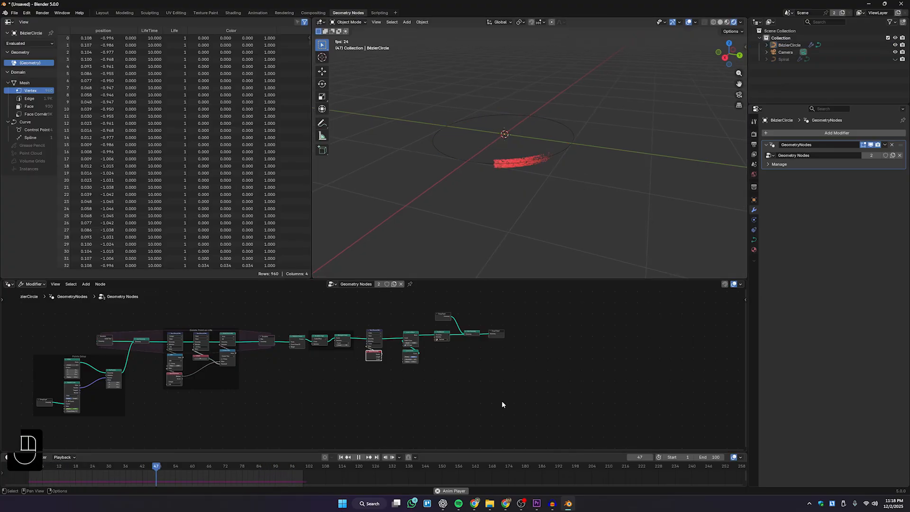